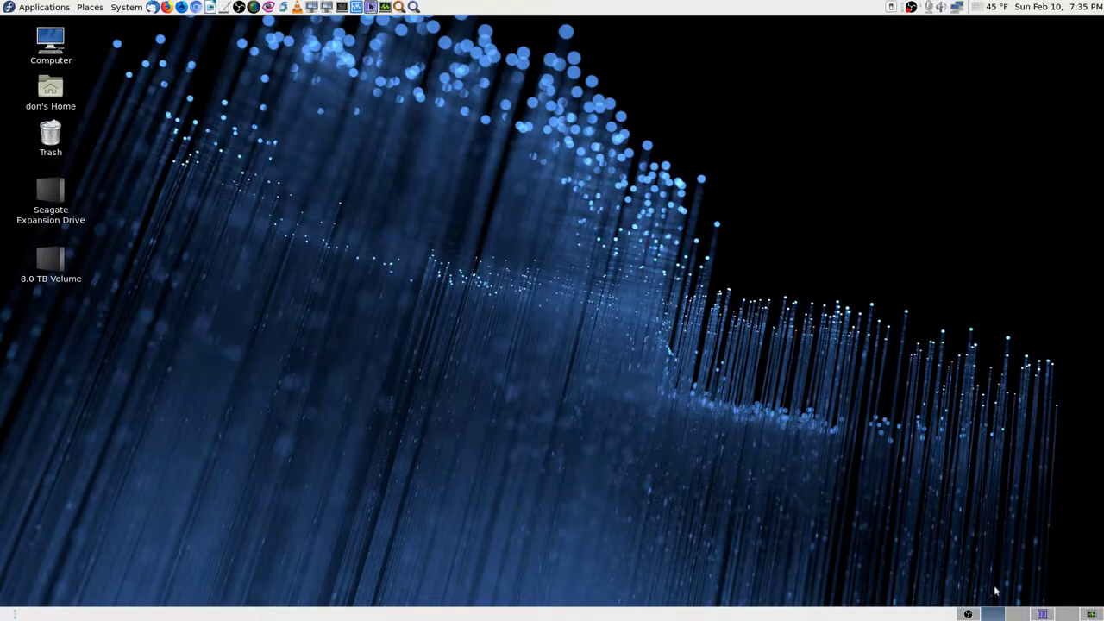
Step: Switch to the workspace that holds the Krusader window
{"action": "left_click", "coordinate": [1042, 614]}
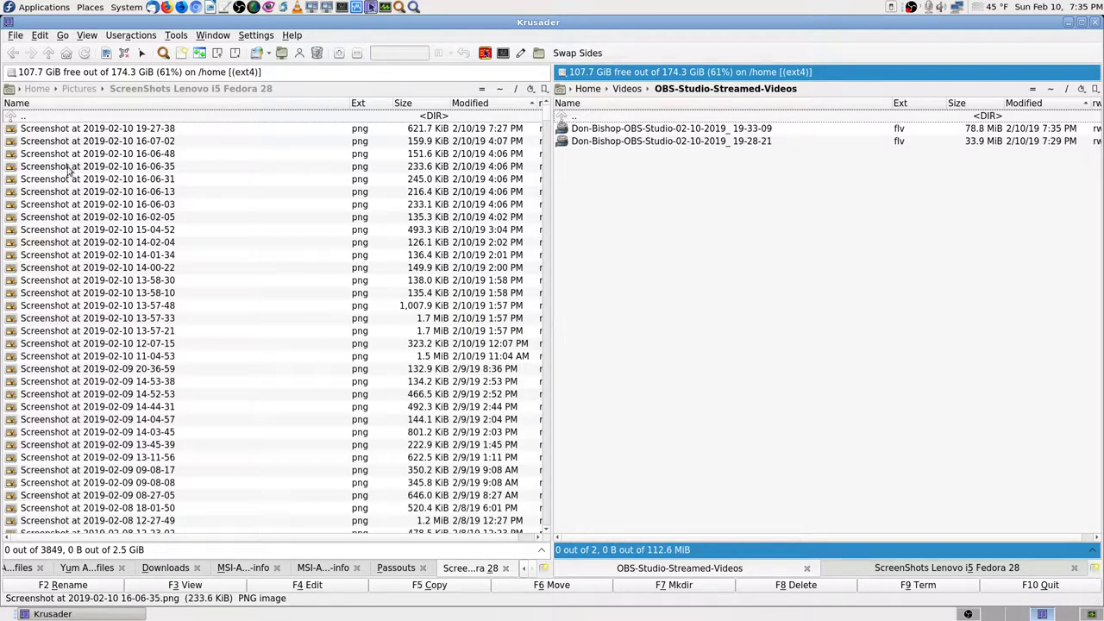
Step: Open the left panel's drive list to reach the 4.5 TiB Seagate Expansion Drive
{"action": "left_click", "coordinate": [12, 74]}
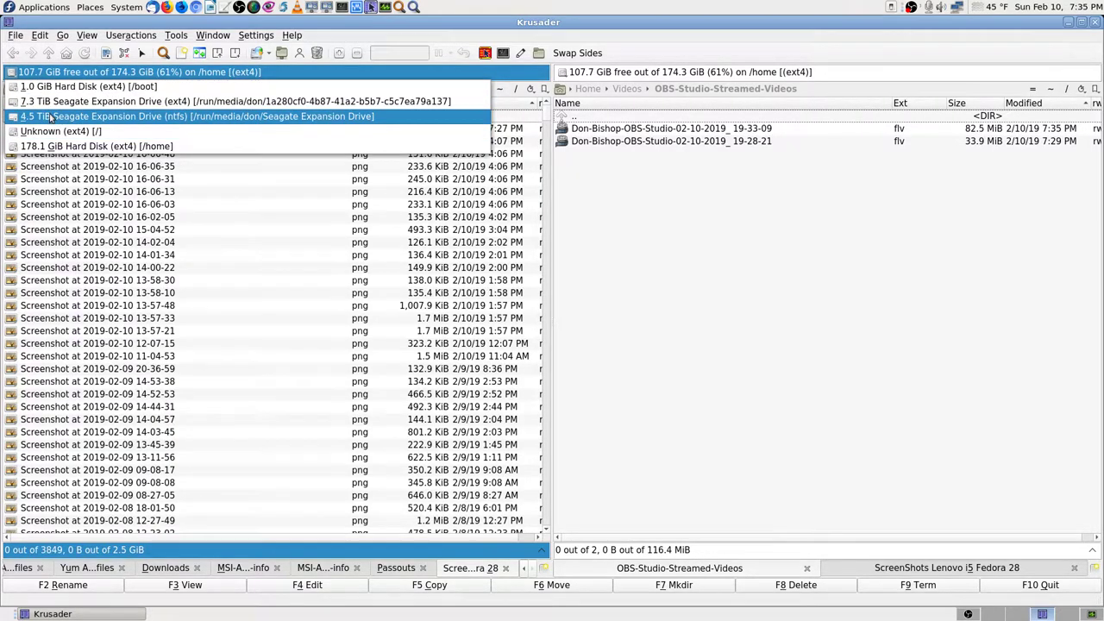
{"action": "key", "text": "Escape"}
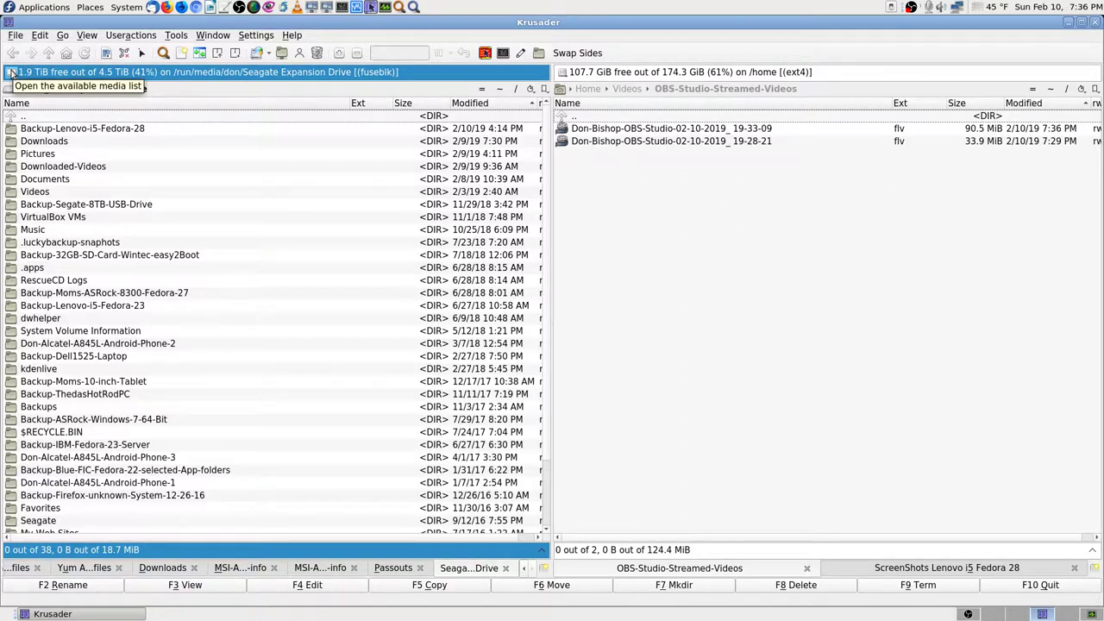
{"action": "left_click", "coordinate": [11, 72]}
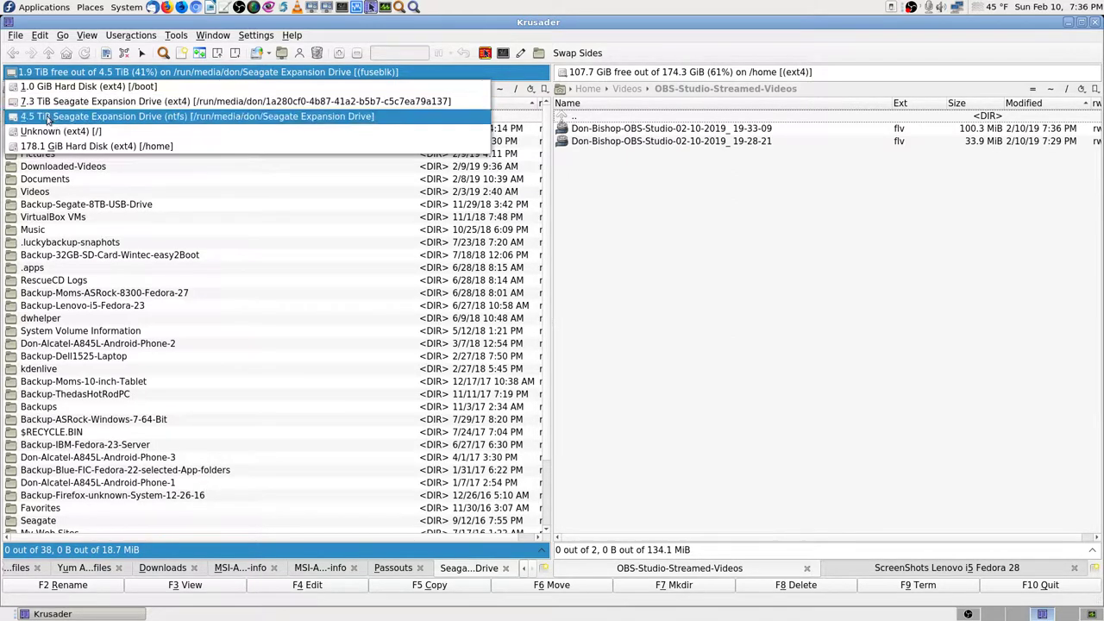
{"action": "left_click", "coordinate": [823, 247]}
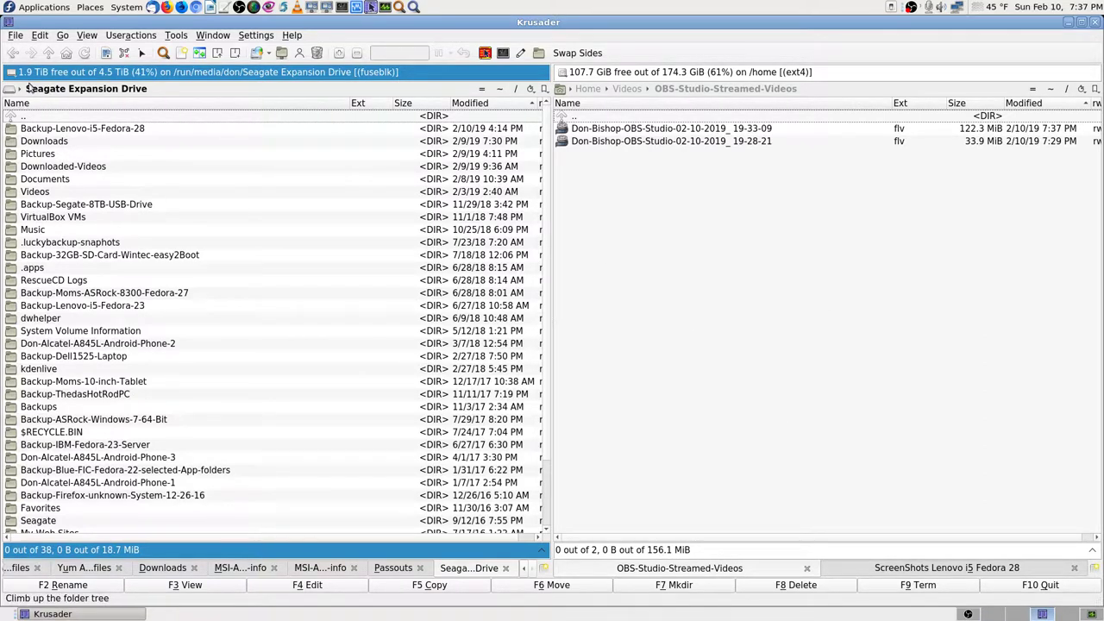
Step: Open the home Downloads folder in the left panel, then switch to an empty workspace
{"action": "left_click", "coordinate": [501, 92]}
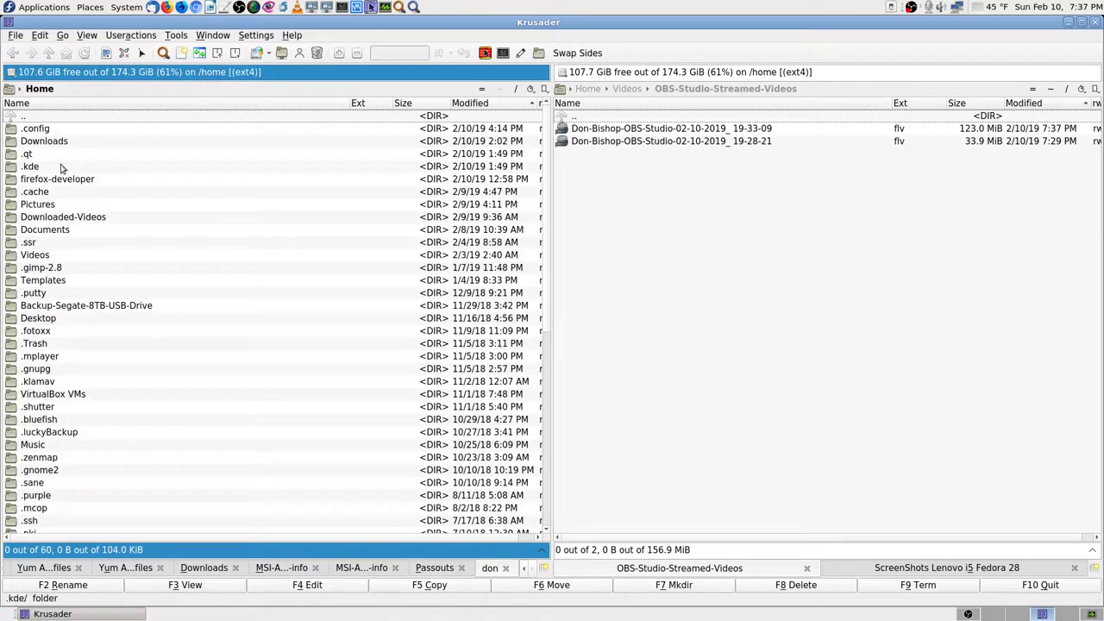
{"action": "key", "text": "Down"}
{"action": "key", "text": "Down"}
{"action": "key", "text": "Return"}
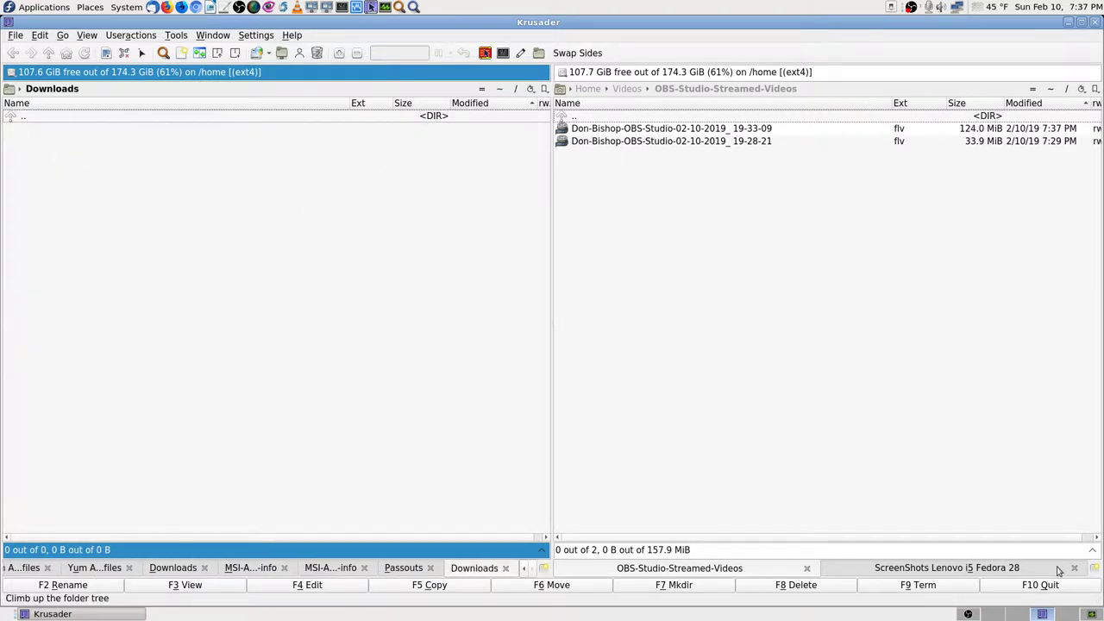
{"action": "left_click", "coordinate": [993, 615]}
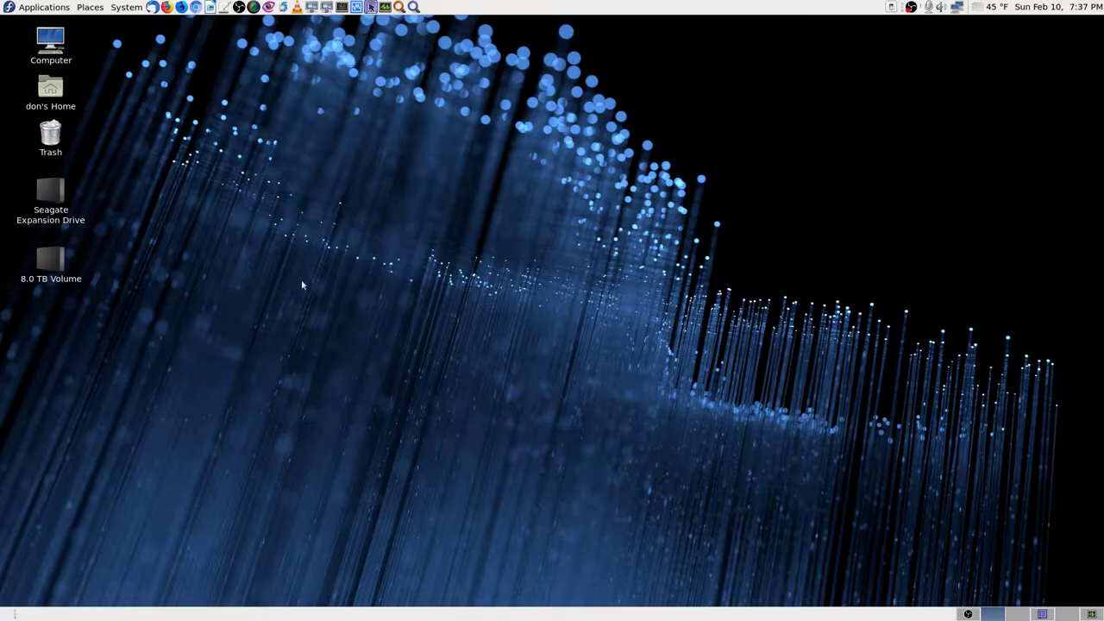
Step: Restore the Krusader window from the bottom panel
{"action": "left_click", "coordinate": [1043, 614]}
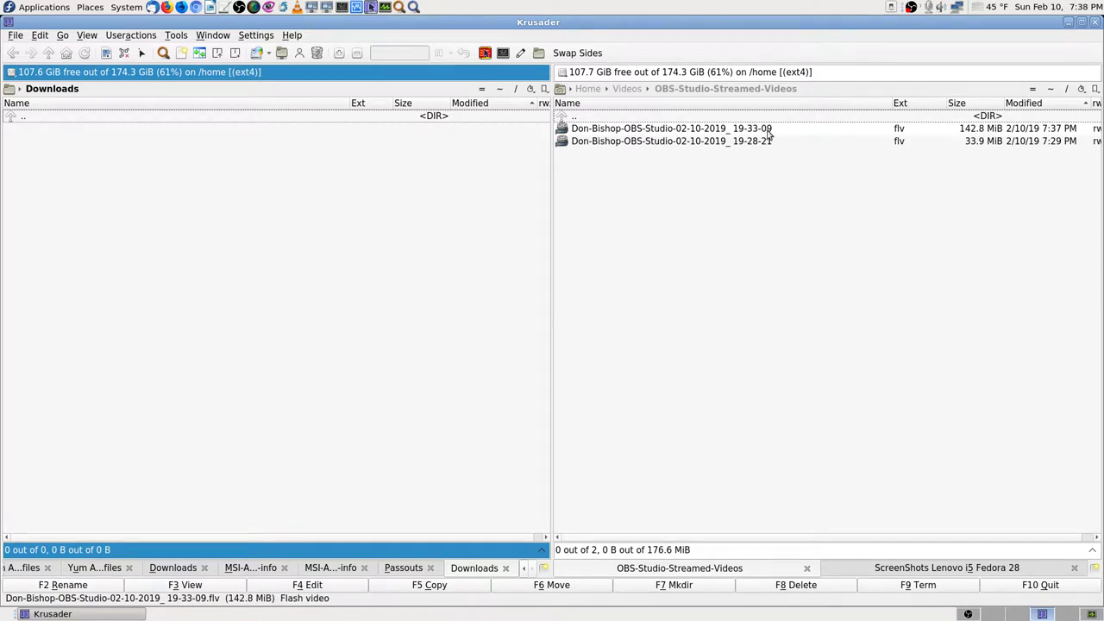
Step: Activate the OBS-Studio-Streamed-Videos panel in Krusader, then switch over to System Monitor
{"action": "mouse_move", "coordinate": [769, 132]}
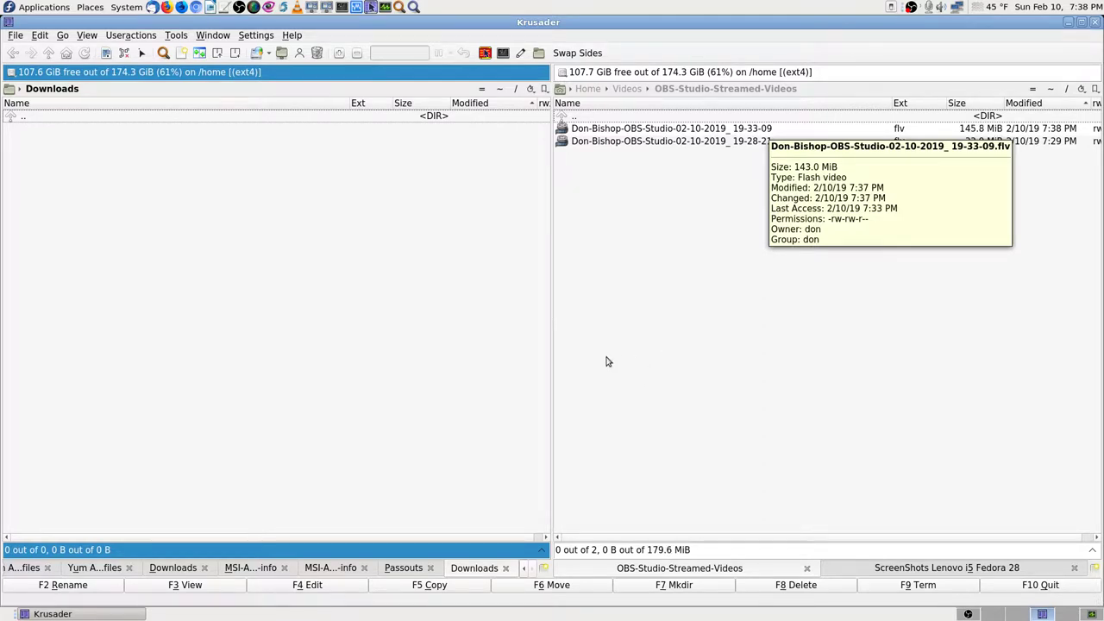
{"action": "left_click", "coordinate": [606, 286]}
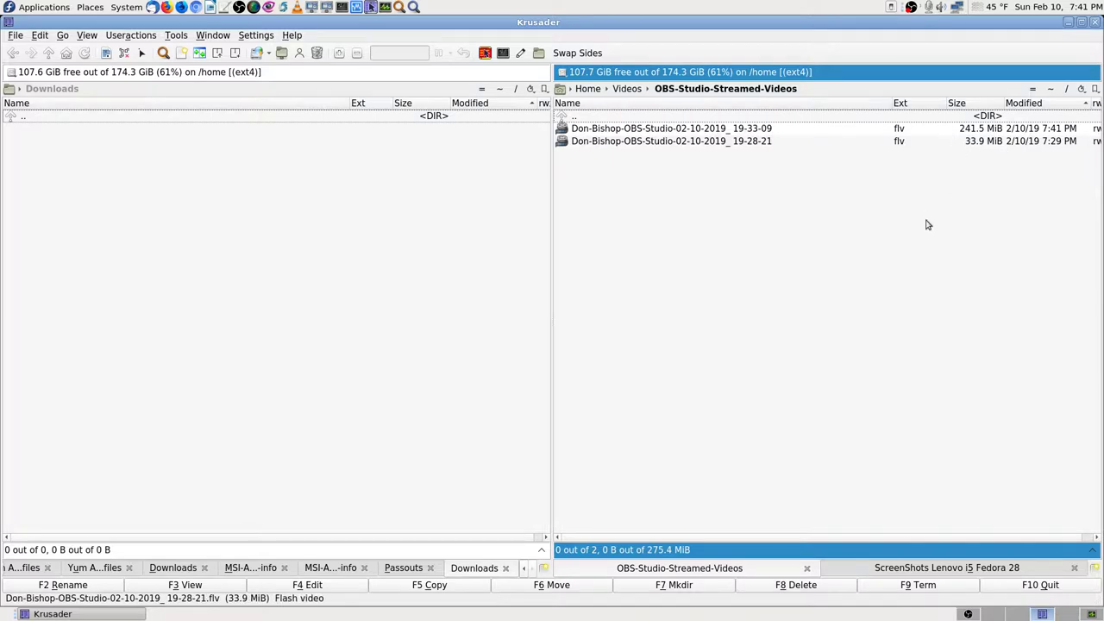
{"action": "left_click", "coordinate": [1092, 615]}
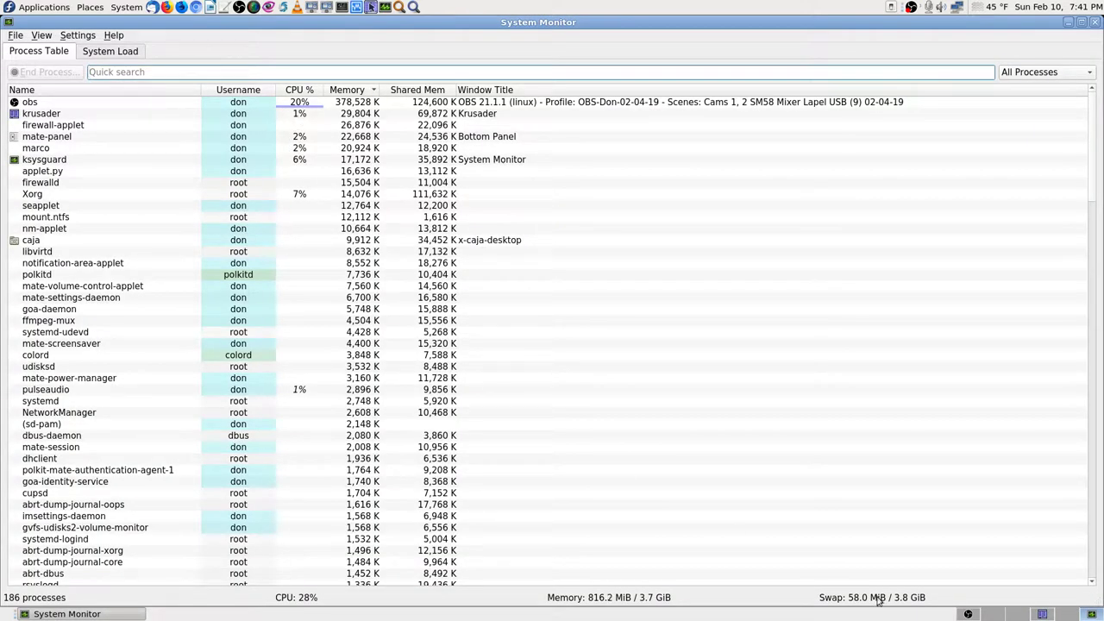
Step: Bring OBS forward, then move to the empty desktop workspace with Ctrl+Alt+Left
{"action": "left_click", "coordinate": [968, 614]}
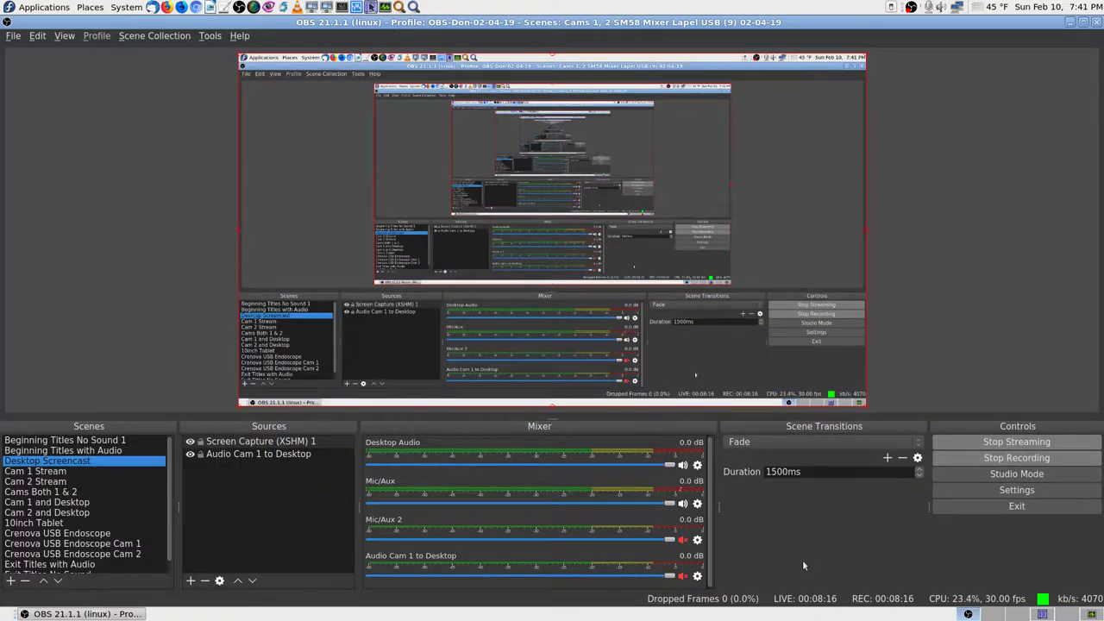
{"action": "key", "text": "ctrl+alt+Left"}
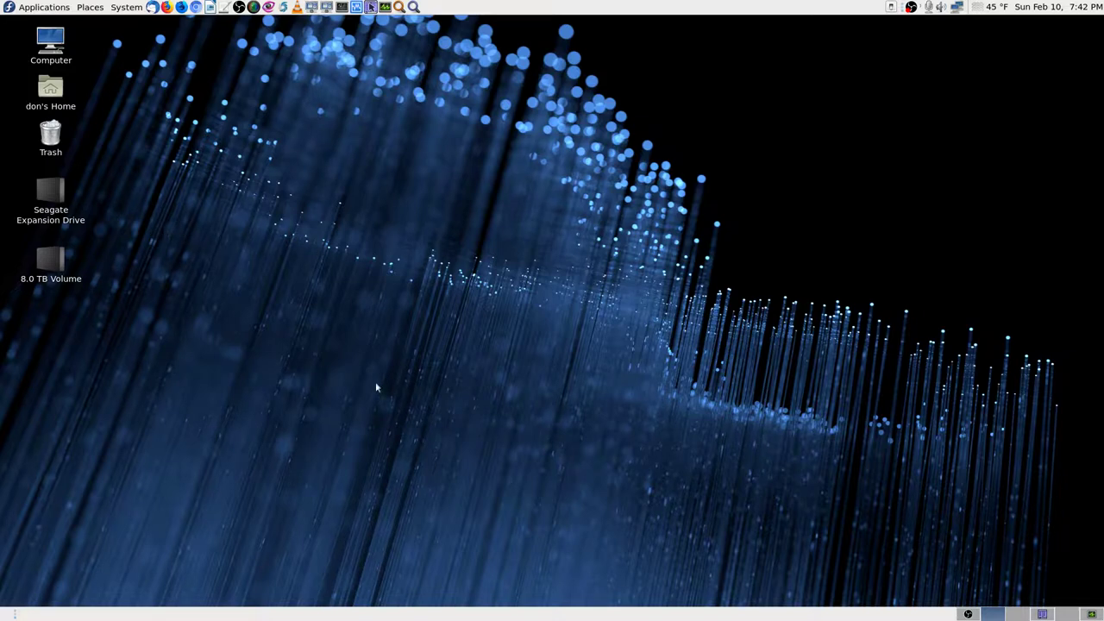
Step: Search System Monitor's processes for 'lucky', clear the search, then bring OBS forward
{"action": "left_click", "coordinate": [1090, 613]}
{"action": "left_click", "coordinate": [163, 73]}
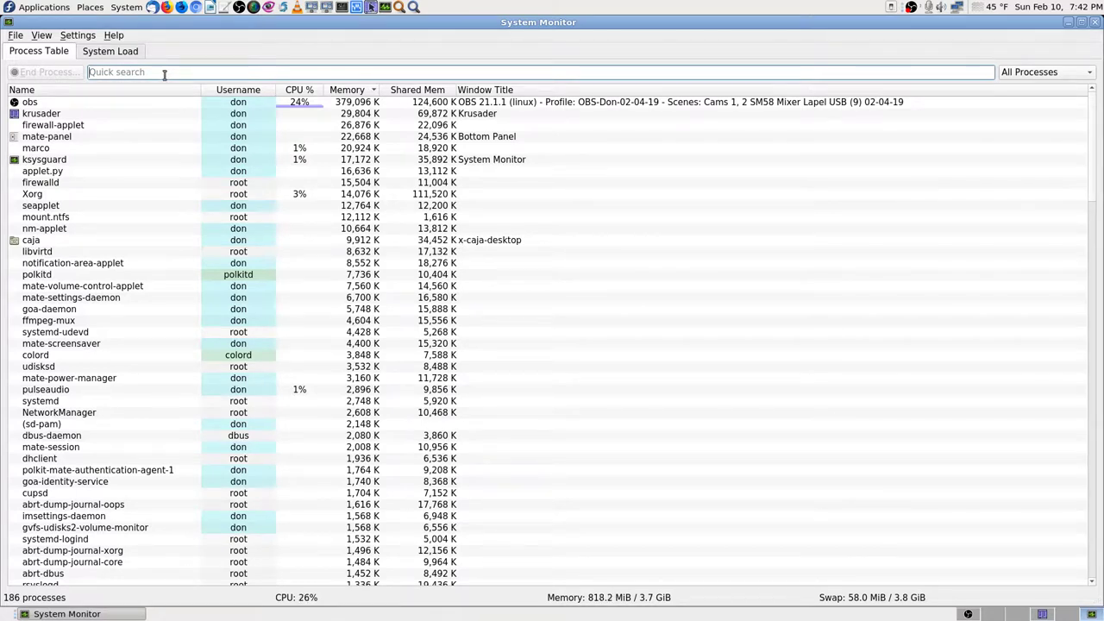
{"action": "type", "text": "lucky"}
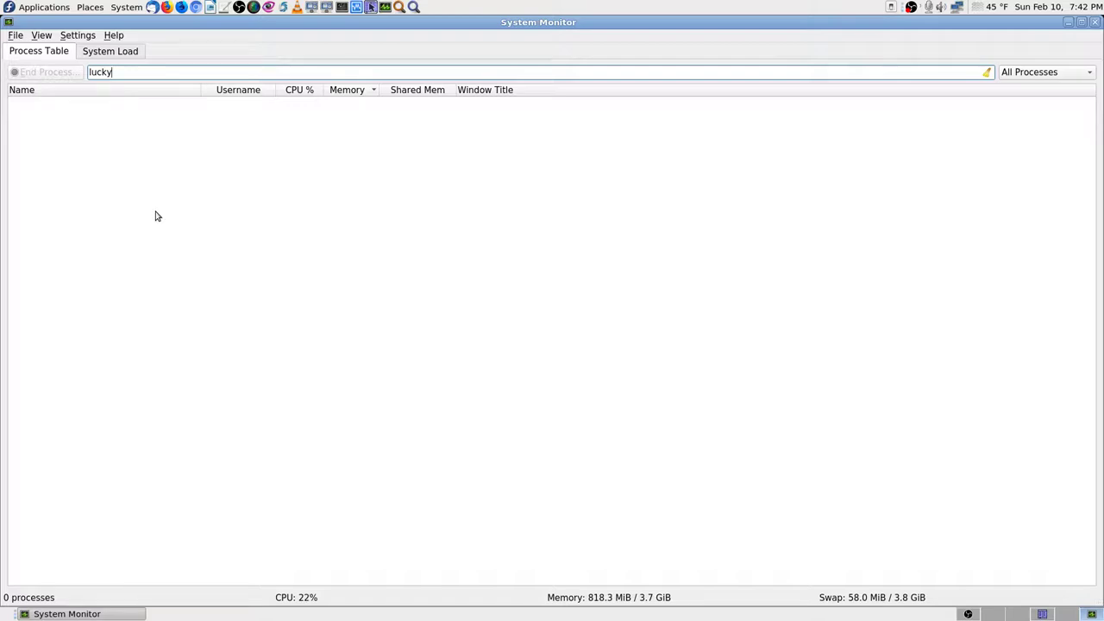
{"action": "key", "text": "BackSpace"}
{"action": "key", "text": "BackSpace"}
{"action": "key", "text": "BackSpace"}
{"action": "key", "text": "BackSpace"}
{"action": "key", "text": "BackSpace"}
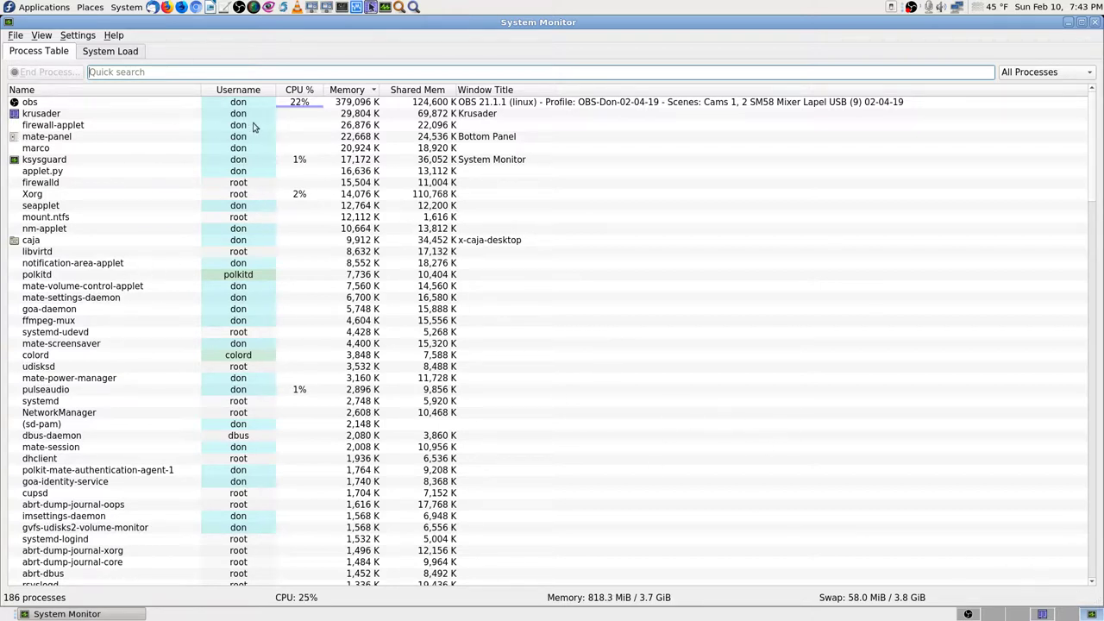
{"action": "mouse_move", "coordinate": [306, 125]}
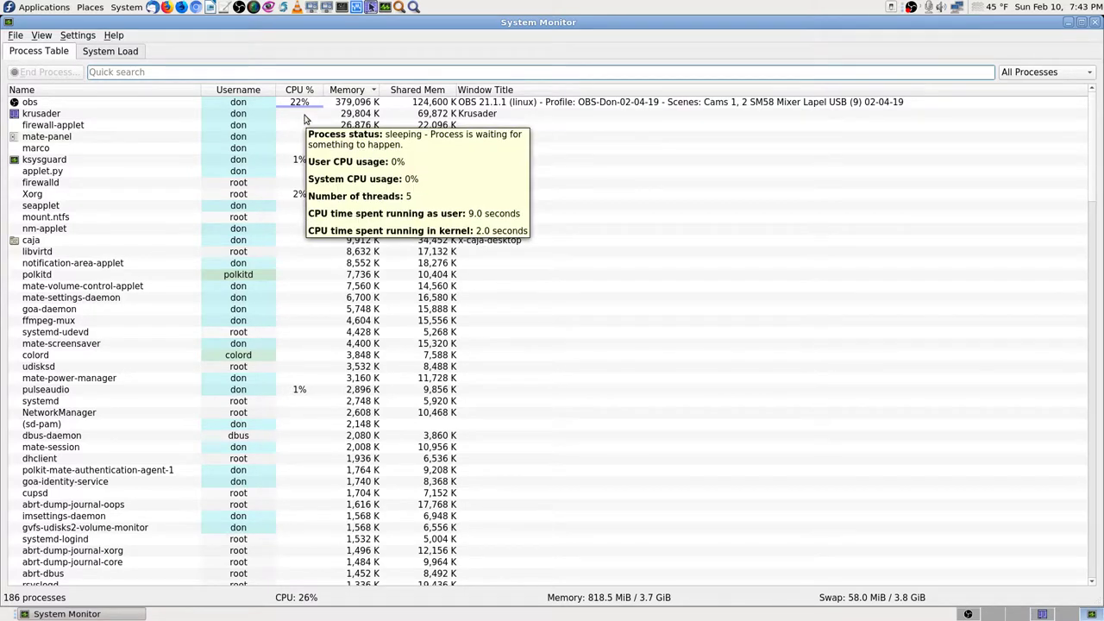
{"action": "left_click", "coordinate": [968, 614]}
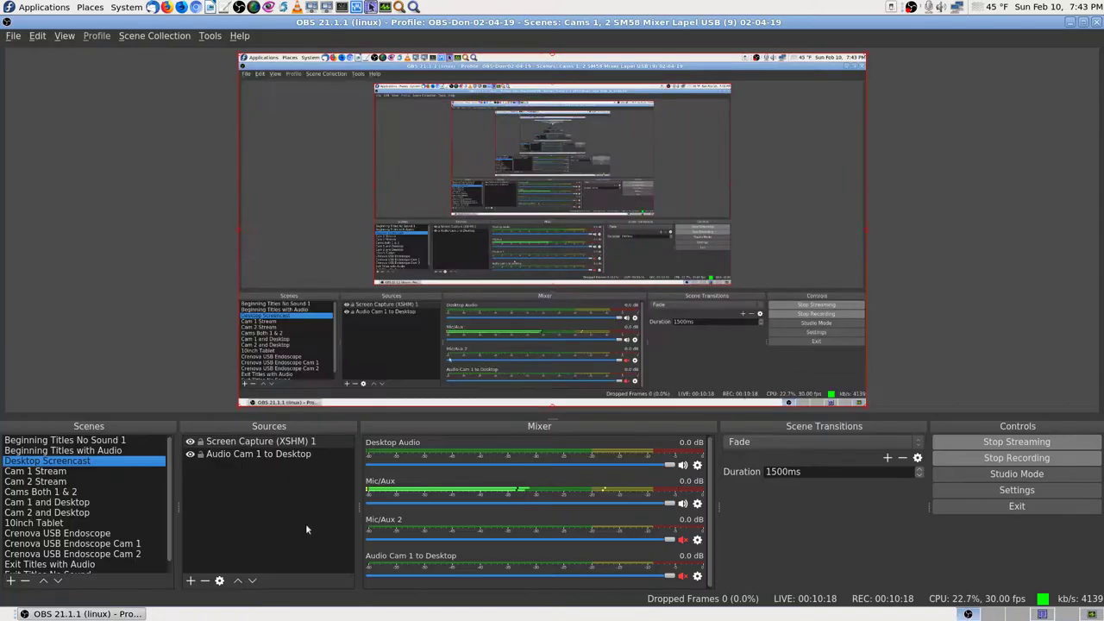
Step: Hide the OBS window with the show-desktop button to reveal the drive icons
{"action": "left_click", "coordinate": [1074, 615]}
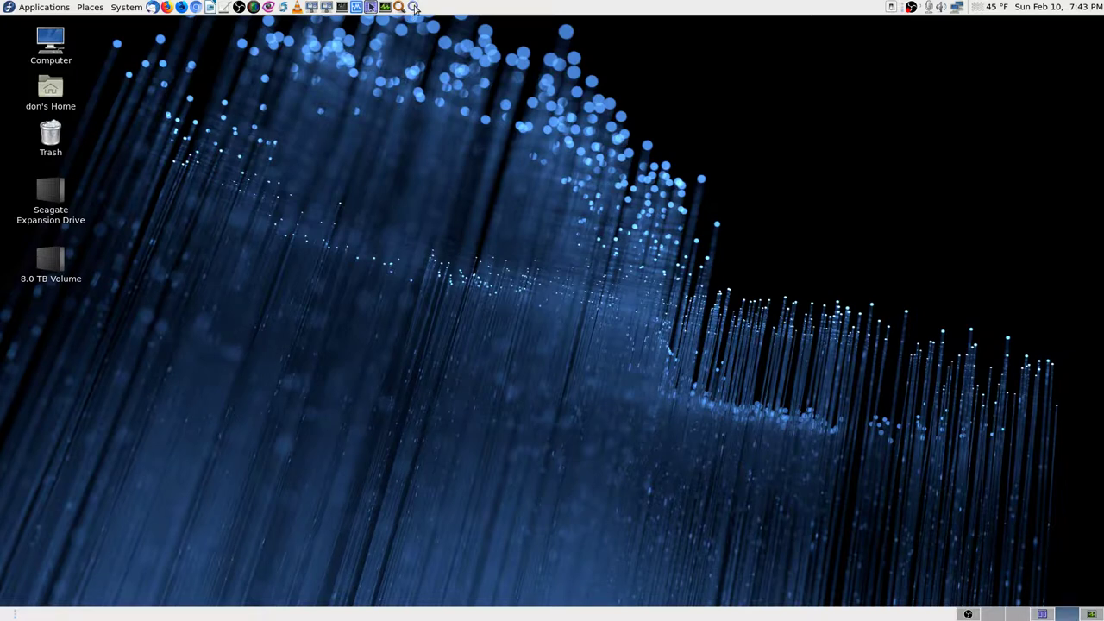
Step: Search Application Finder for 'luck' and launch luckyBackup (super user)
{"action": "left_click", "coordinate": [414, 8]}
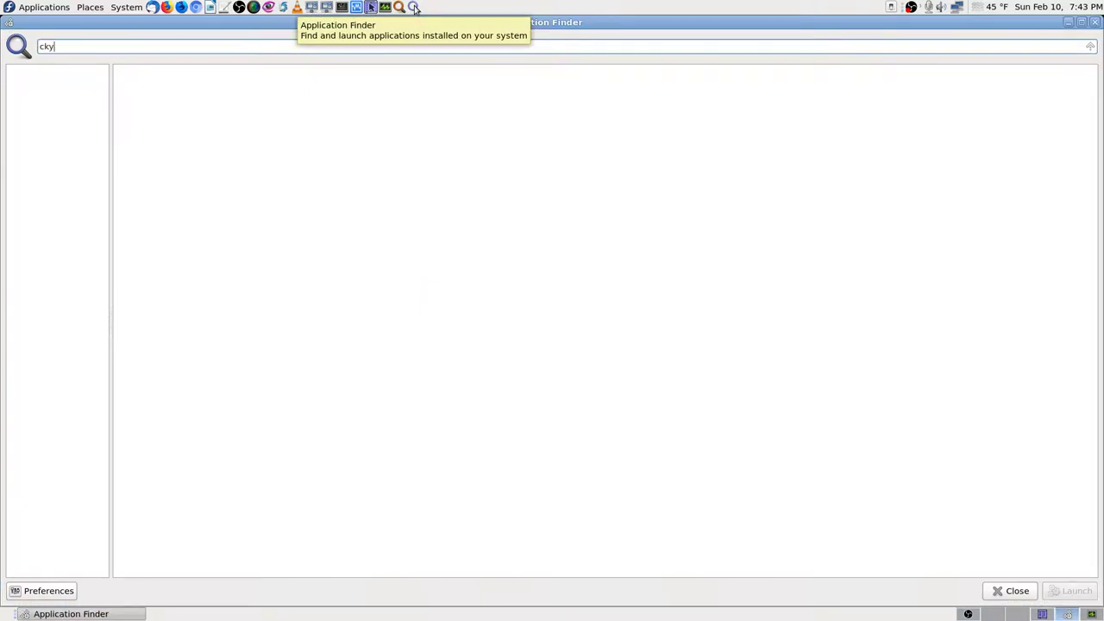
{"action": "key", "text": "BackSpace"}
{"action": "key", "text": "BackSpace"}
{"action": "key", "text": "BackSpace"}
{"action": "type", "text": "luck"}
{"action": "key", "text": "Down"}
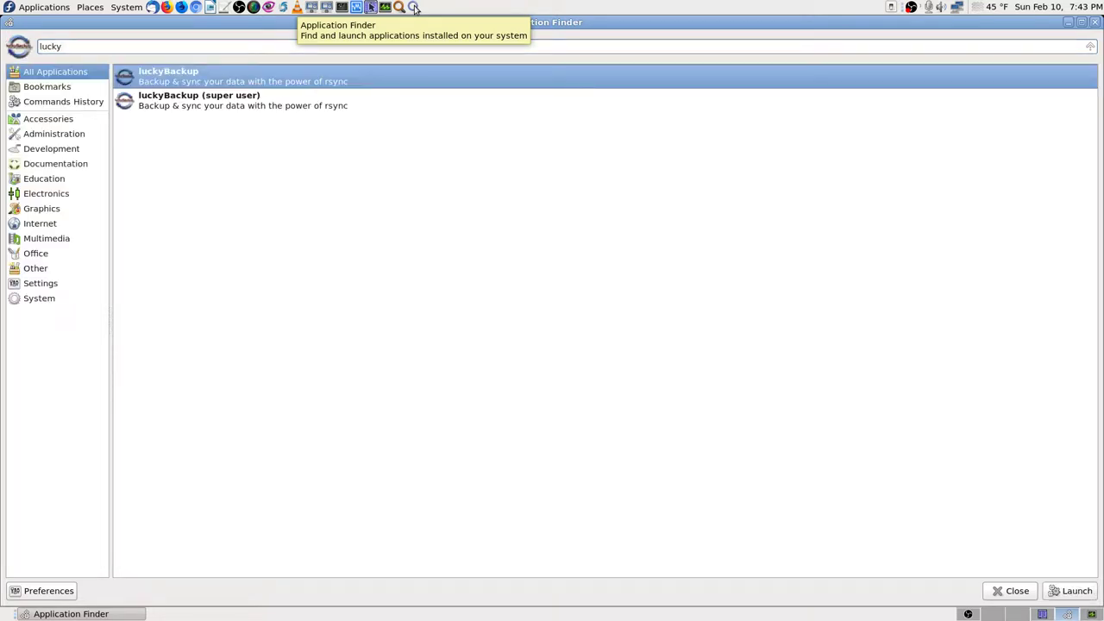
{"action": "key", "text": "Down"}
{"action": "key", "text": "Up"}
{"action": "key", "text": "Down"}
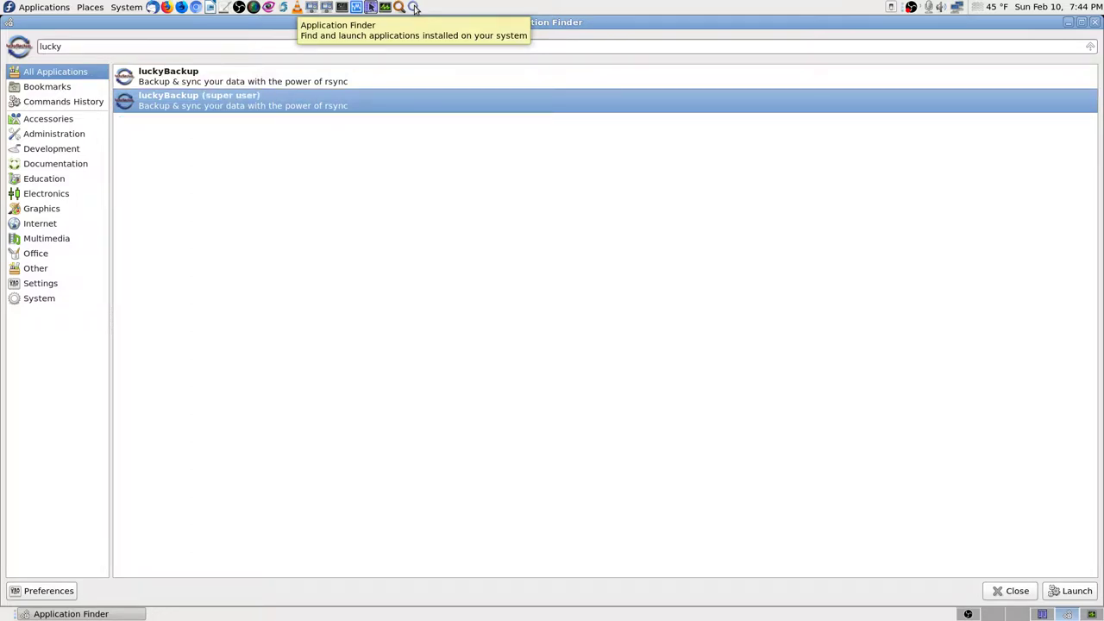
{"action": "key", "text": "Return"}
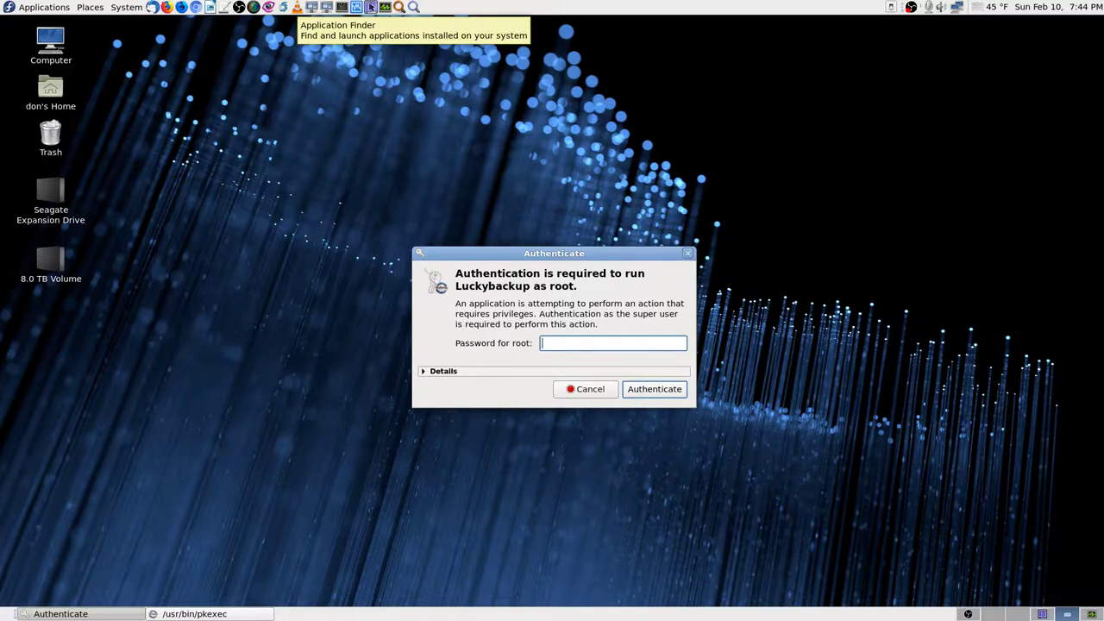
Step: Enter the root password in the Authenticate dialog to start luckyBackup as super user
{"action": "type", "text": "**************"}
{"action": "key", "text": "Return"}
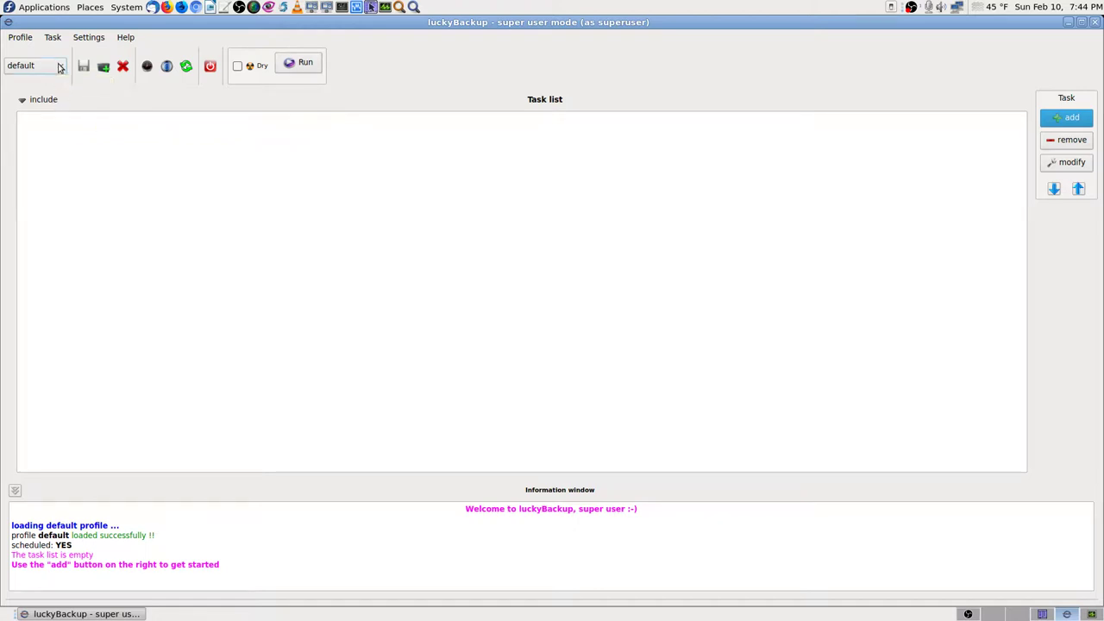
Step: Load the default-don profile from the profile list, showing its nine backup tasks
{"action": "left_click", "coordinate": [59, 67]}
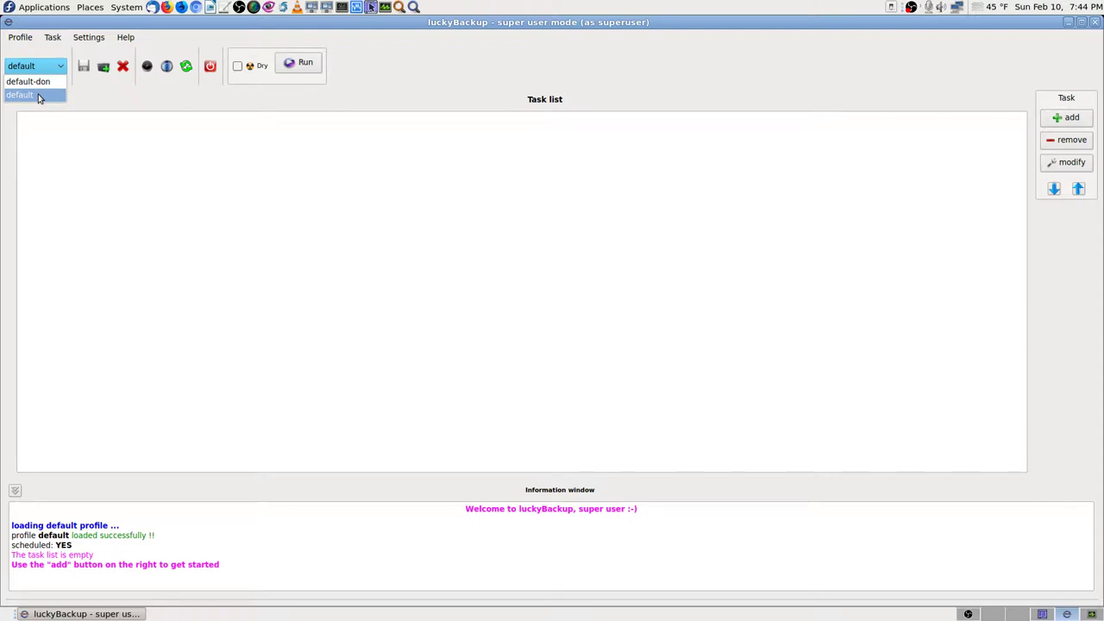
{"action": "left_click", "coordinate": [48, 83]}
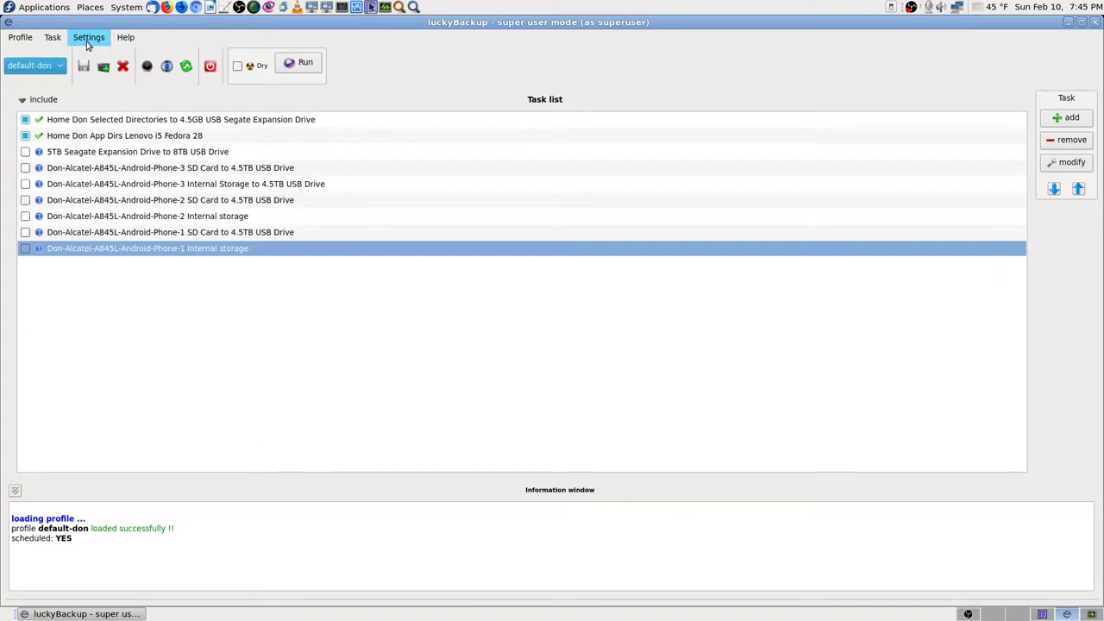
{"action": "left_click", "coordinate": [93, 39]}
{"action": "mouse_move", "coordinate": [93, 57]}
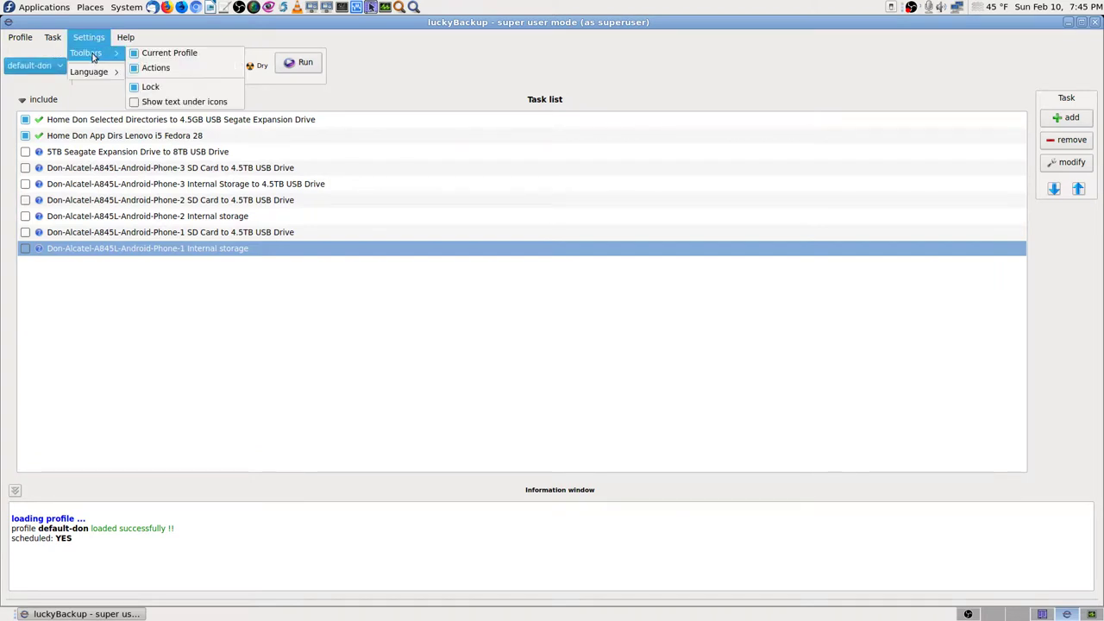
{"action": "left_click", "coordinate": [295, 93]}
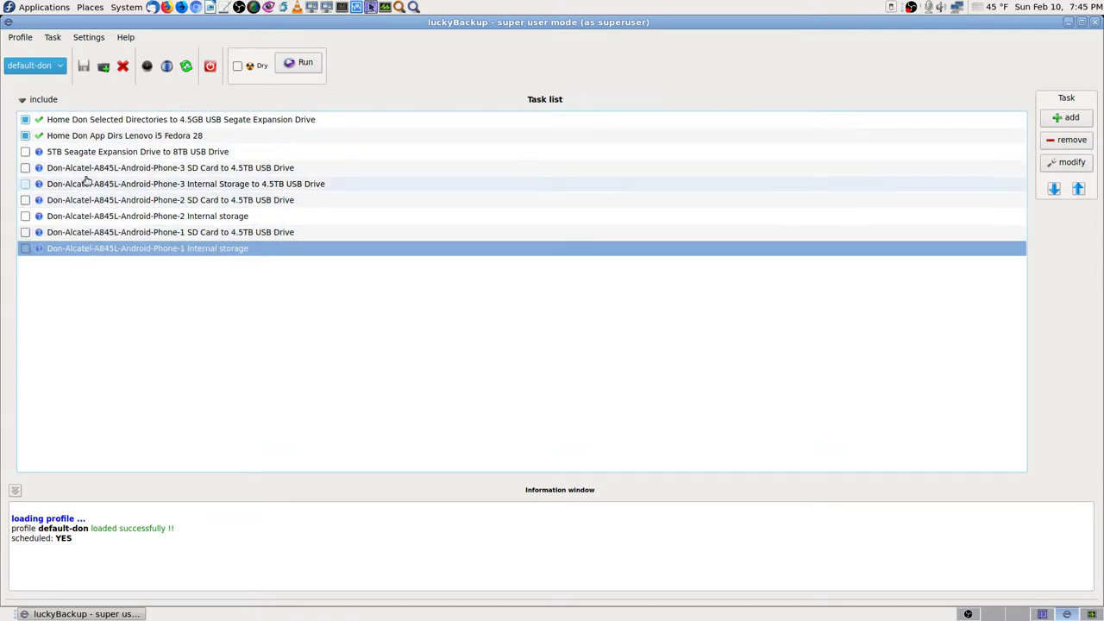
{"action": "left_click", "coordinate": [218, 153]}
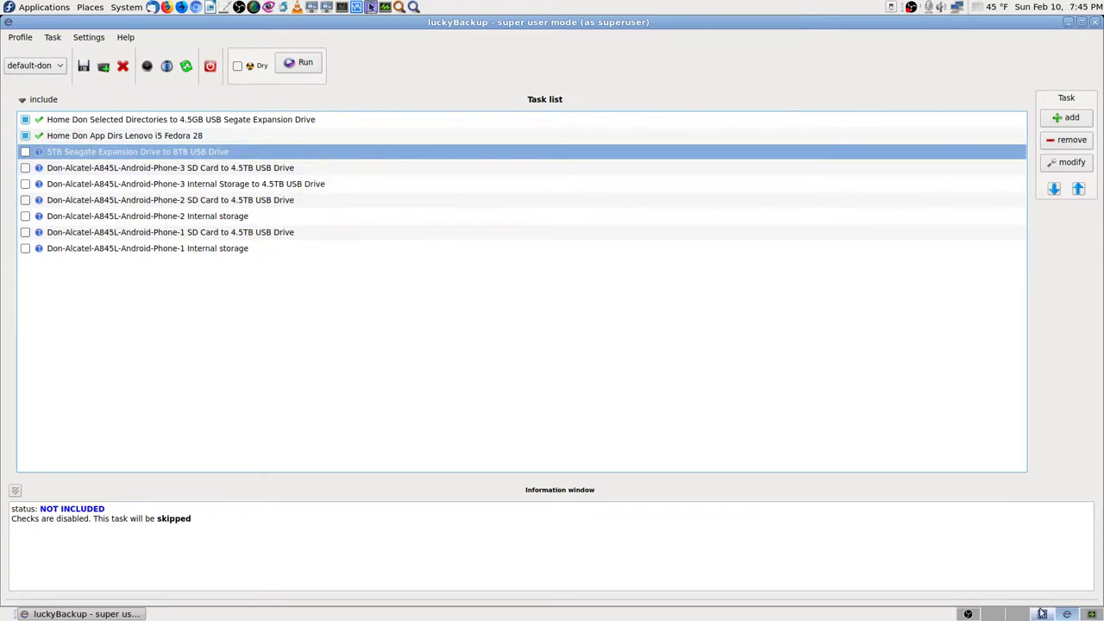
{"action": "left_click", "coordinate": [1091, 614]}
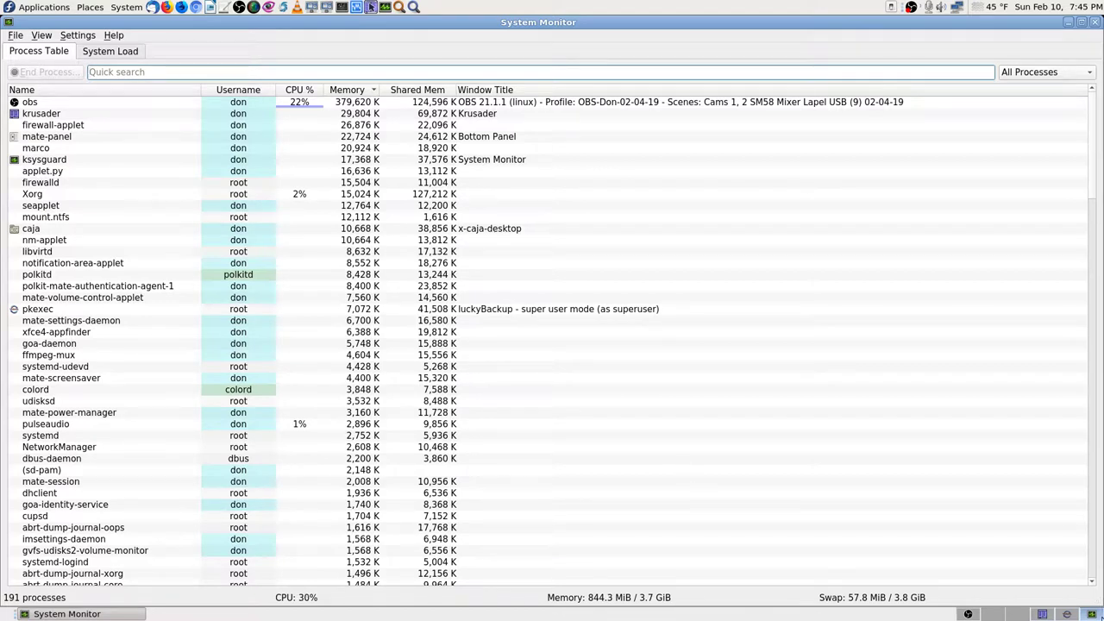
Step: Switch back to the luckyBackup workspace showing the default-don task list
{"action": "left_click", "coordinate": [1067, 614]}
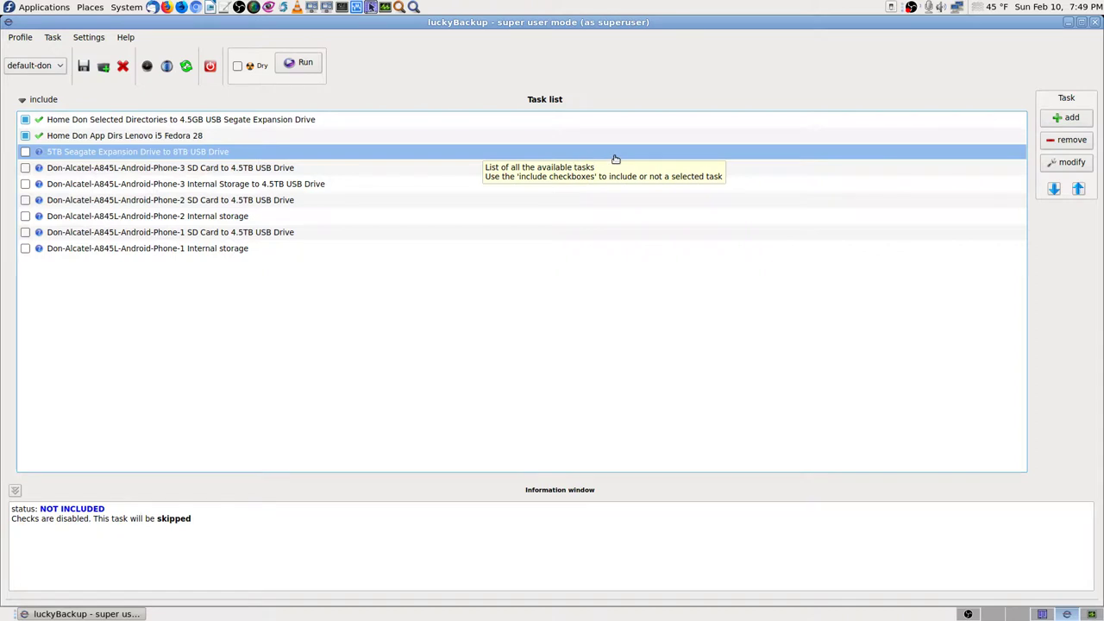
Step: Open Task properties for the 5TB-to-8TB task, expand advanced options, and move the window up
{"action": "left_click", "coordinate": [1070, 163]}
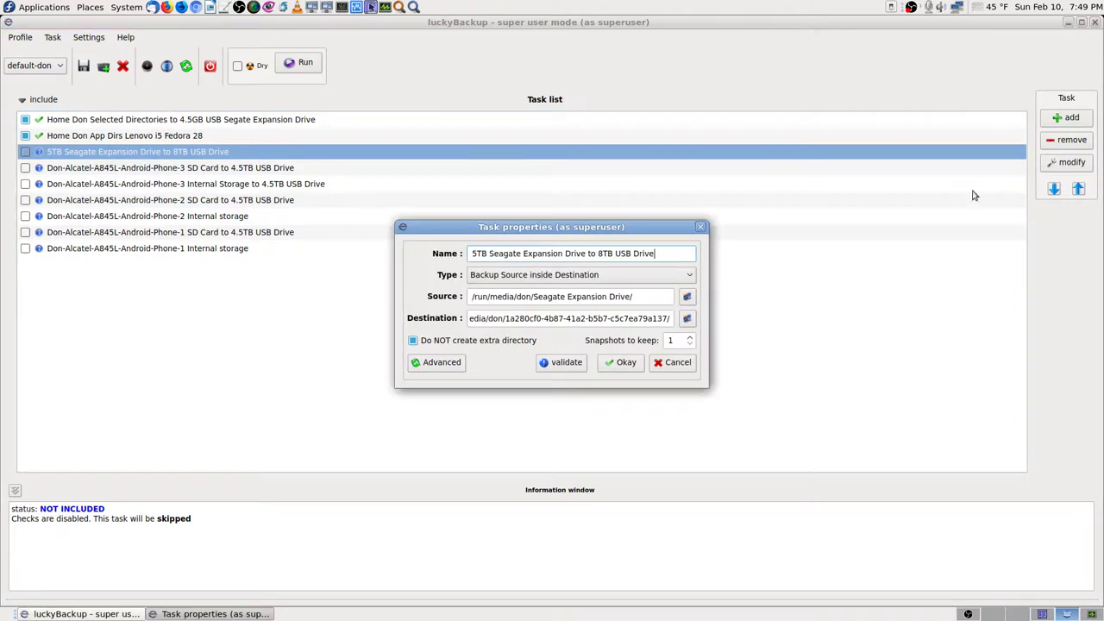
{"action": "left_click", "coordinate": [440, 362]}
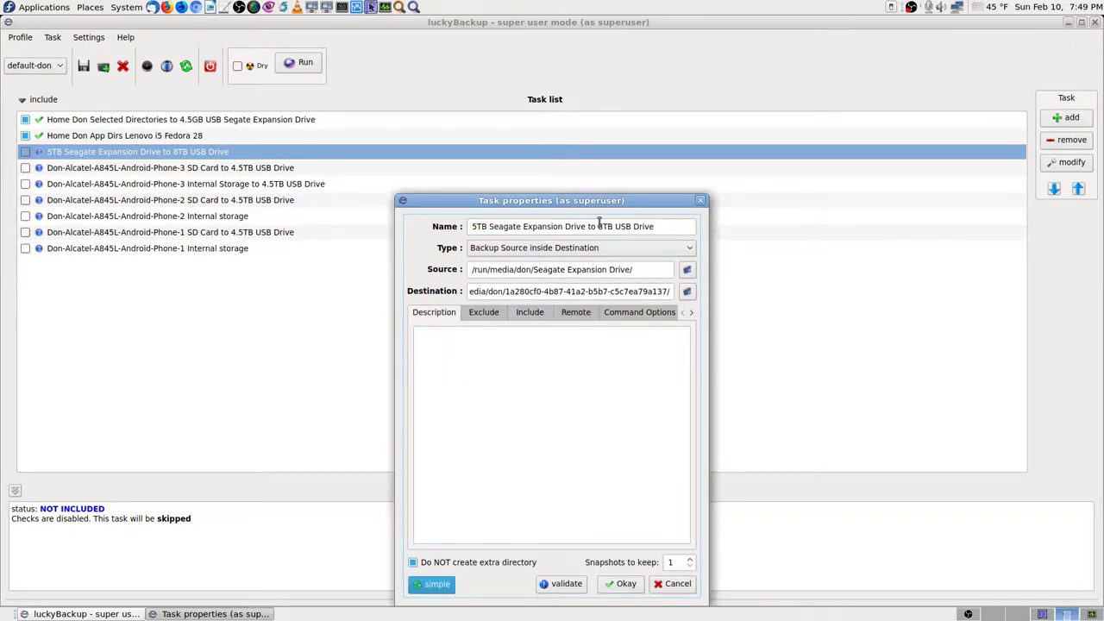
{"action": "left_click_drag", "start_coordinate": [601, 204], "coordinate": [599, 44]}
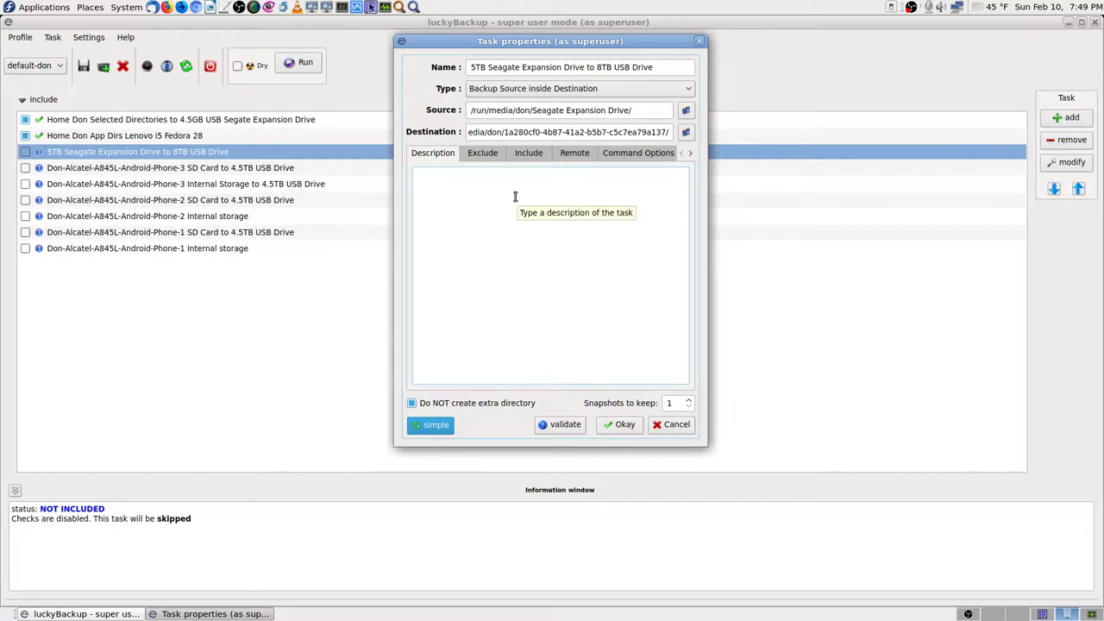
{"action": "left_click", "coordinate": [1042, 614]}
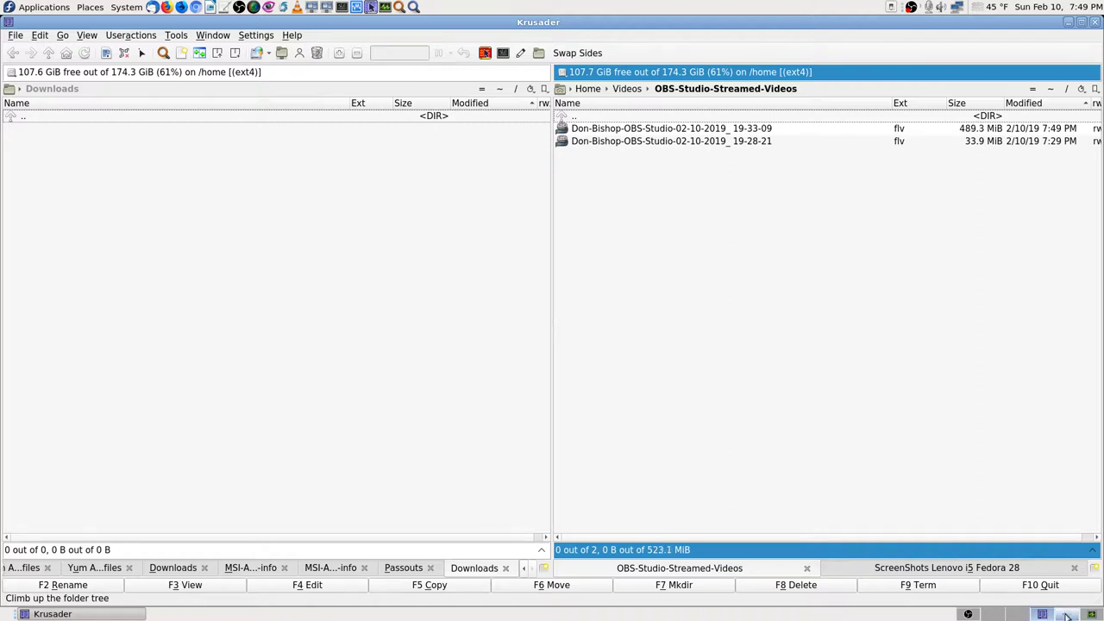
{"action": "left_click", "coordinate": [1067, 615]}
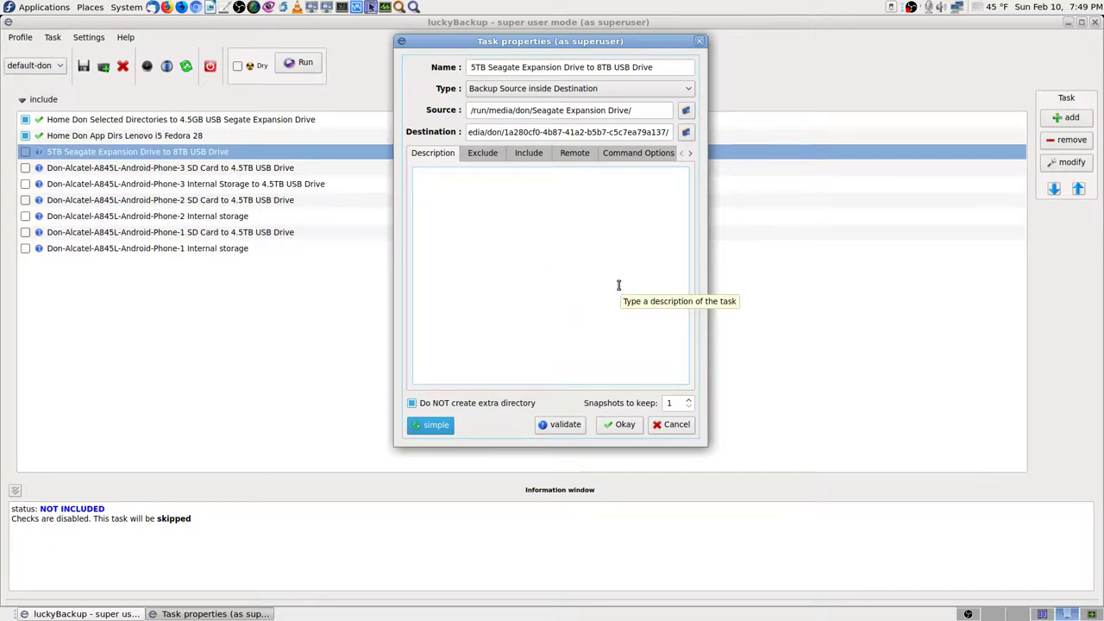
Step: Show the task's Exclude templates, where only Cache folders and Trash are excluded
{"action": "left_click", "coordinate": [484, 154]}
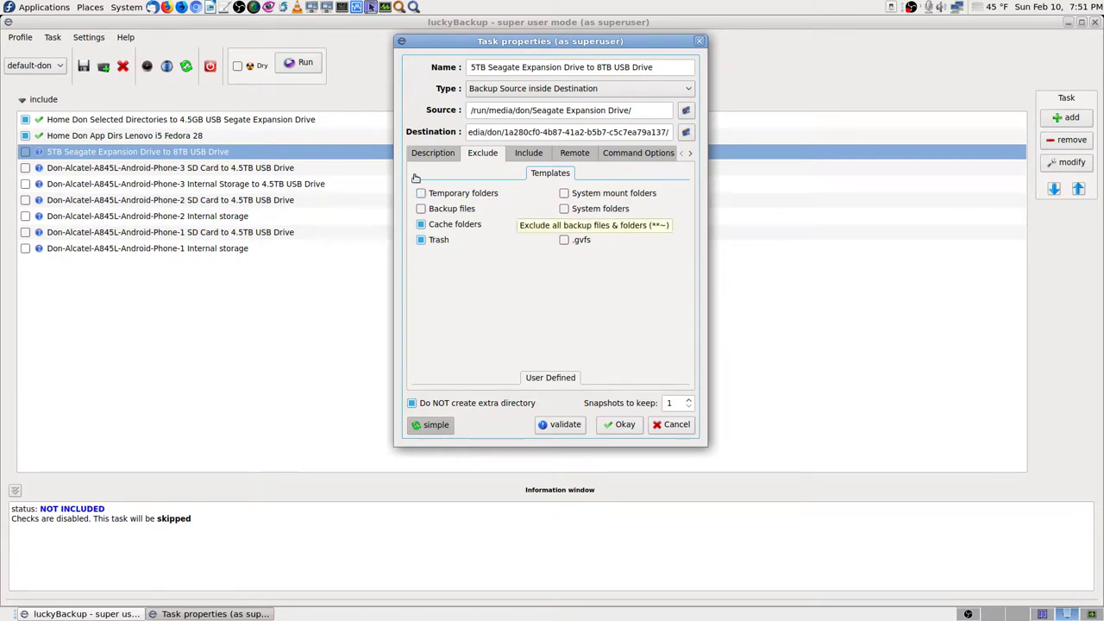
Step: Compare the Description and Exclude pages, then view the Normal Include settings with an empty list
{"action": "left_click", "coordinate": [439, 154]}
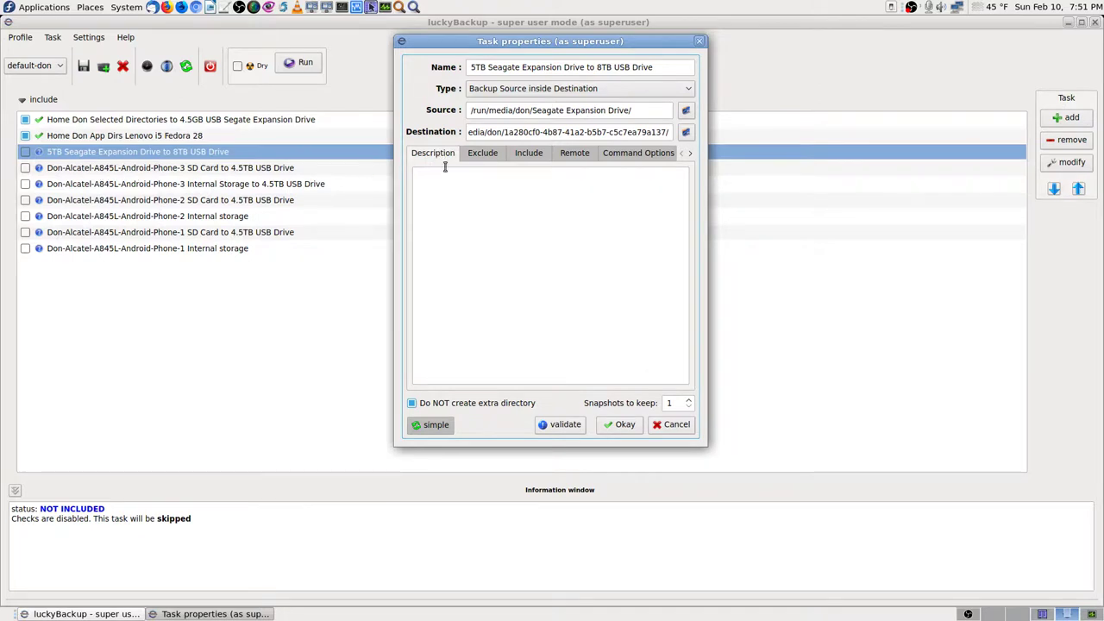
{"action": "left_click", "coordinate": [488, 156]}
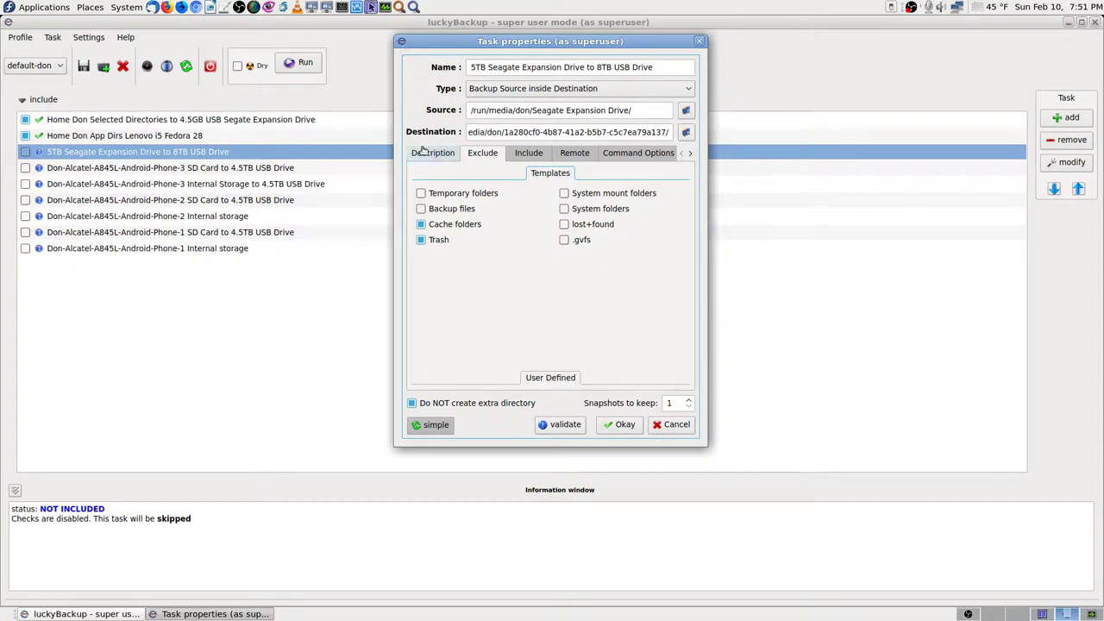
{"action": "left_click", "coordinate": [444, 157]}
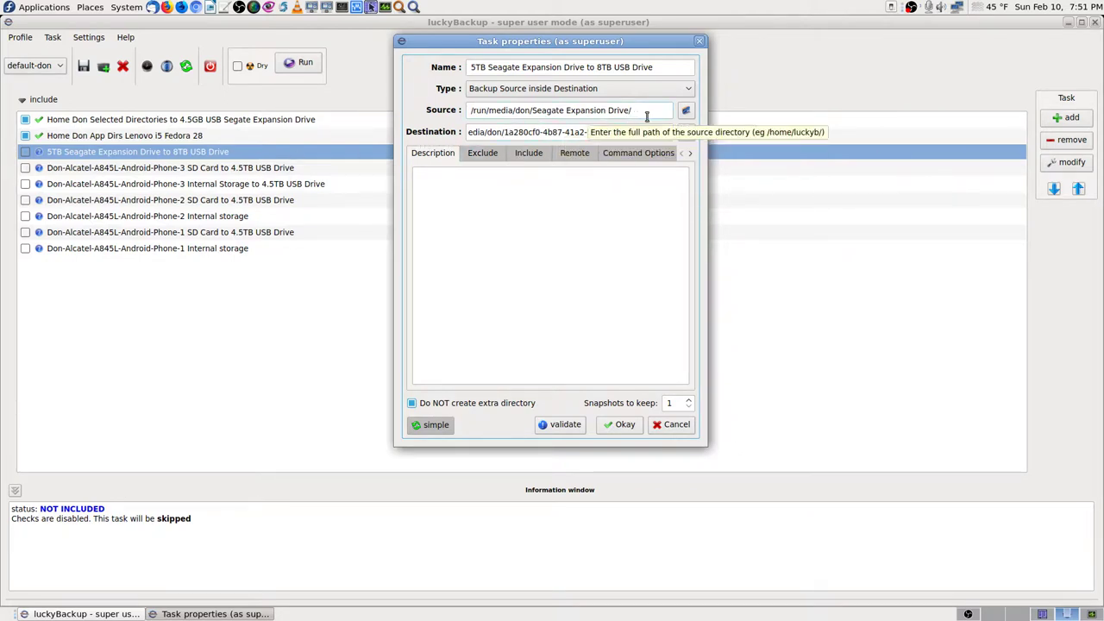
{"action": "left_click", "coordinate": [492, 156]}
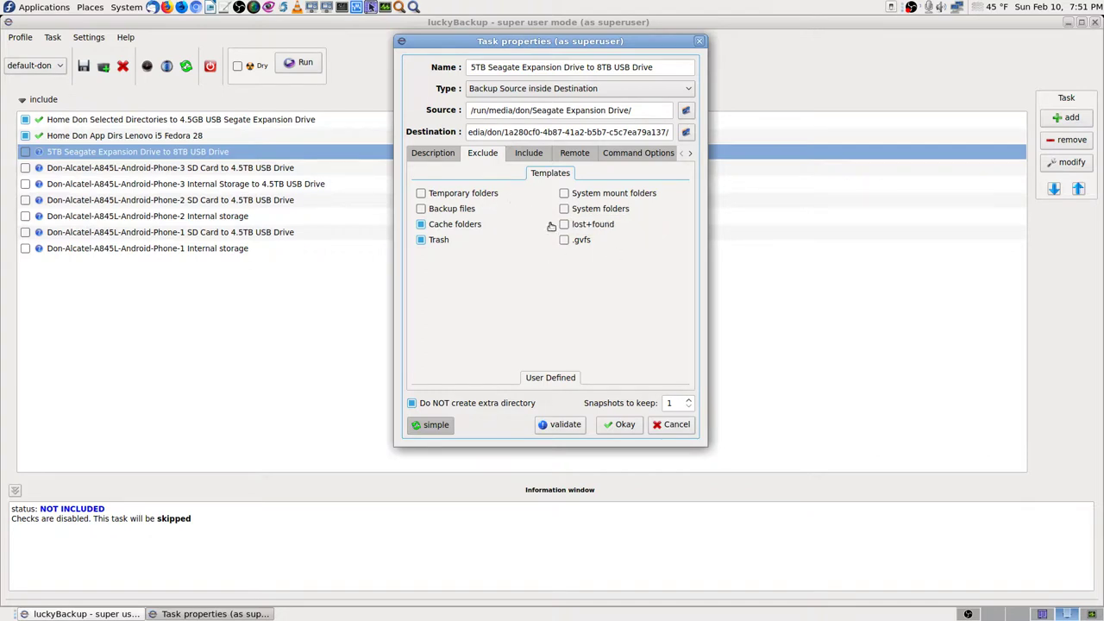
{"action": "left_click", "coordinate": [535, 153]}
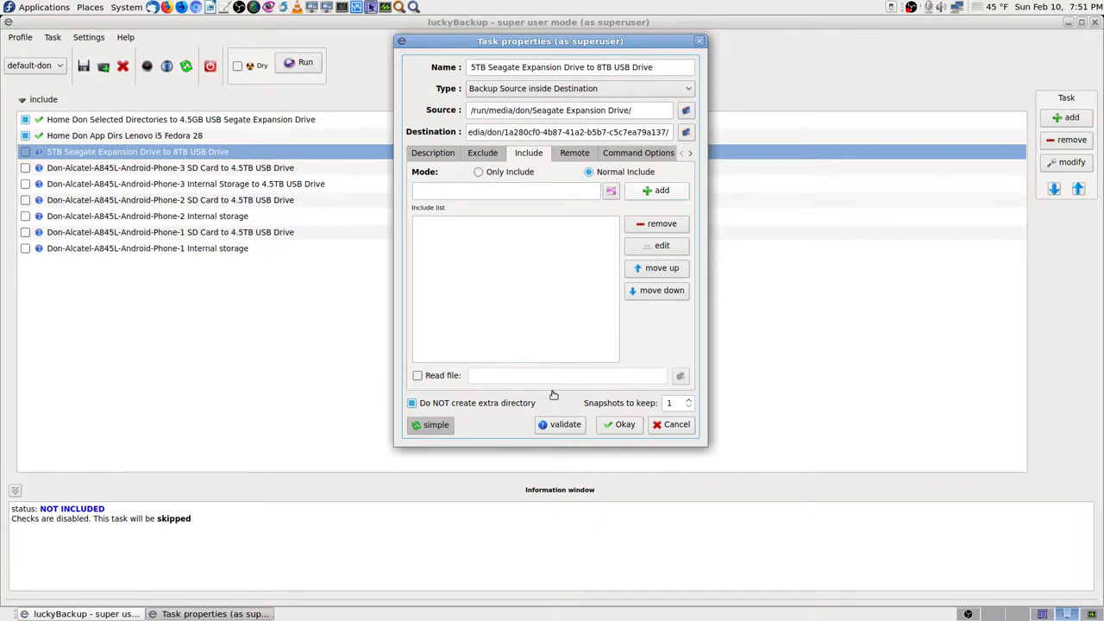
Step: Show the task's Command Options page and widen the dialog so all labels are legible
{"action": "left_click", "coordinate": [576, 156]}
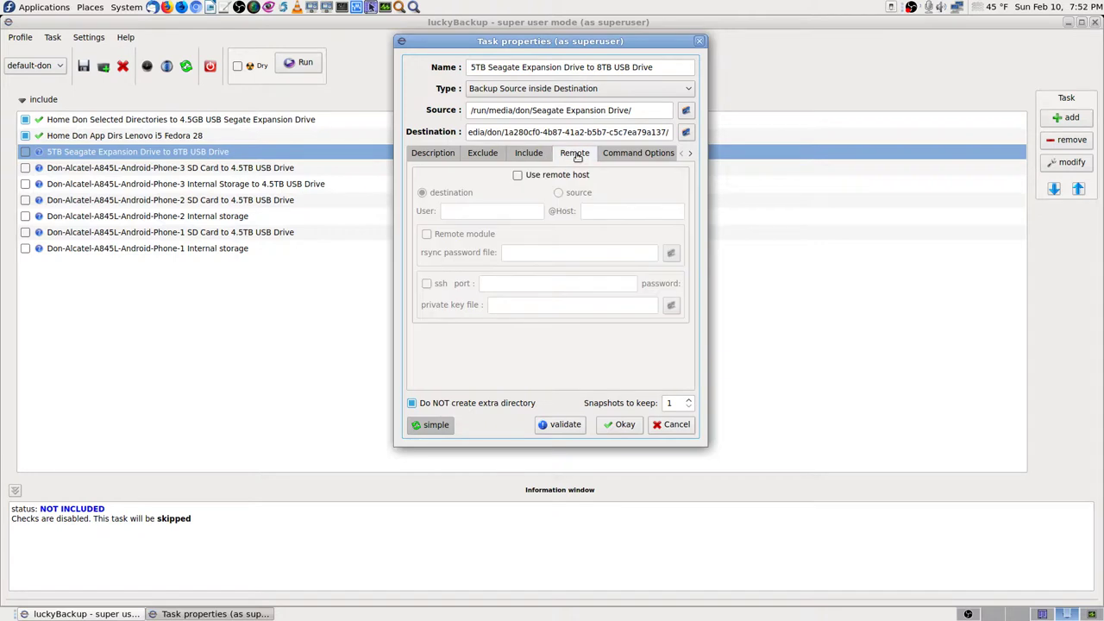
{"action": "left_click", "coordinate": [627, 156]}
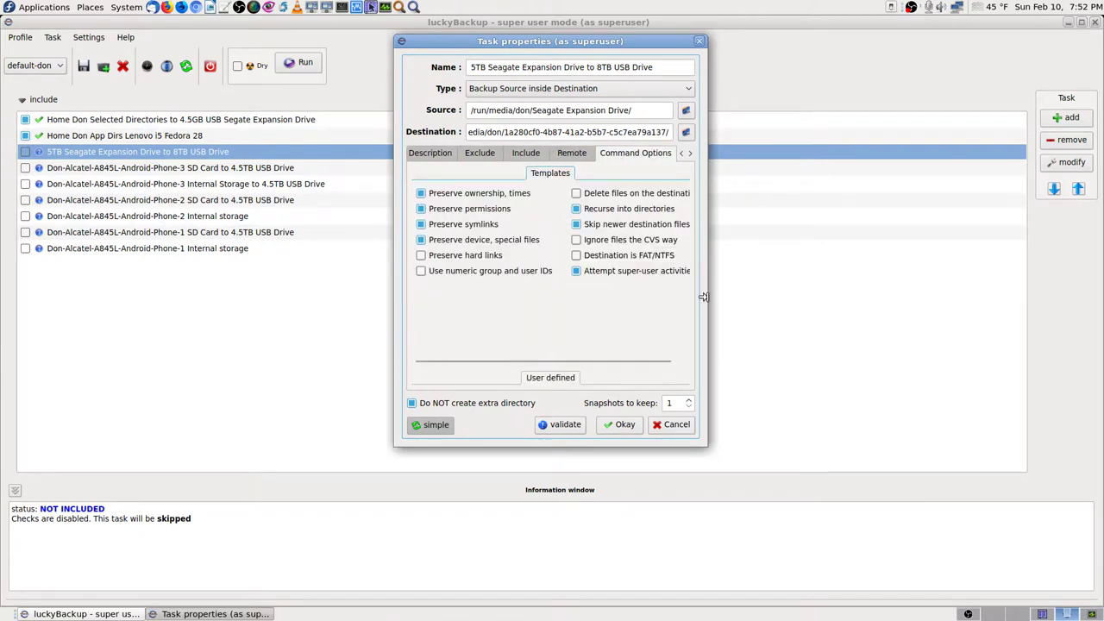
{"action": "left_click_drag", "start_coordinate": [705, 296], "coordinate": [777, 303]}
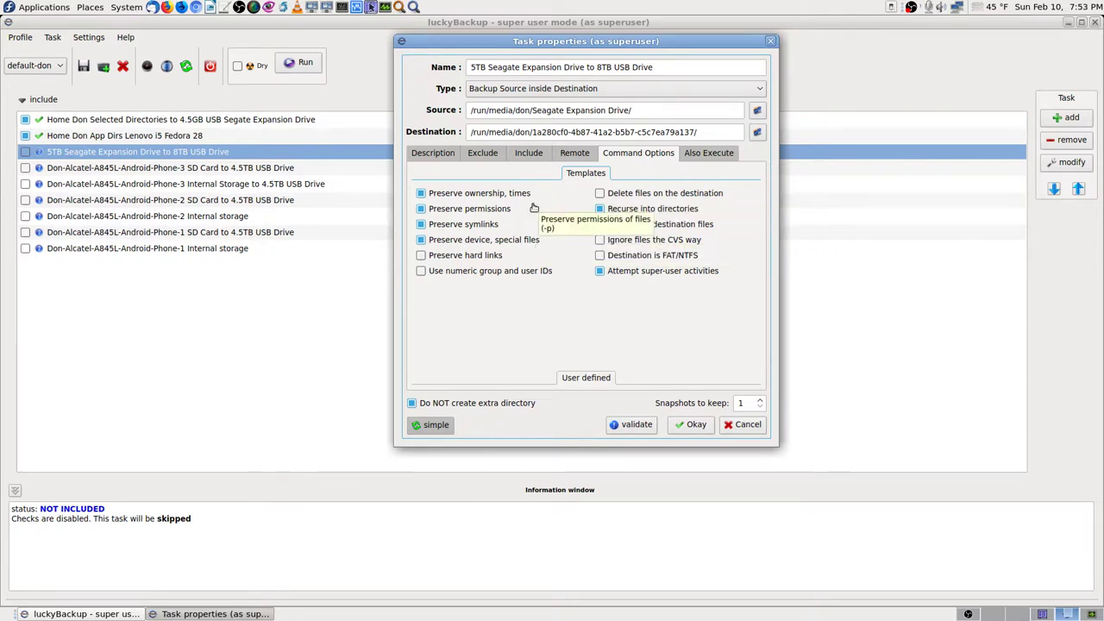
Step: Uncheck Preserve ownership/times, permissions and device/special files, leaving Preserve symlinks checked
{"action": "left_click", "coordinate": [450, 200]}
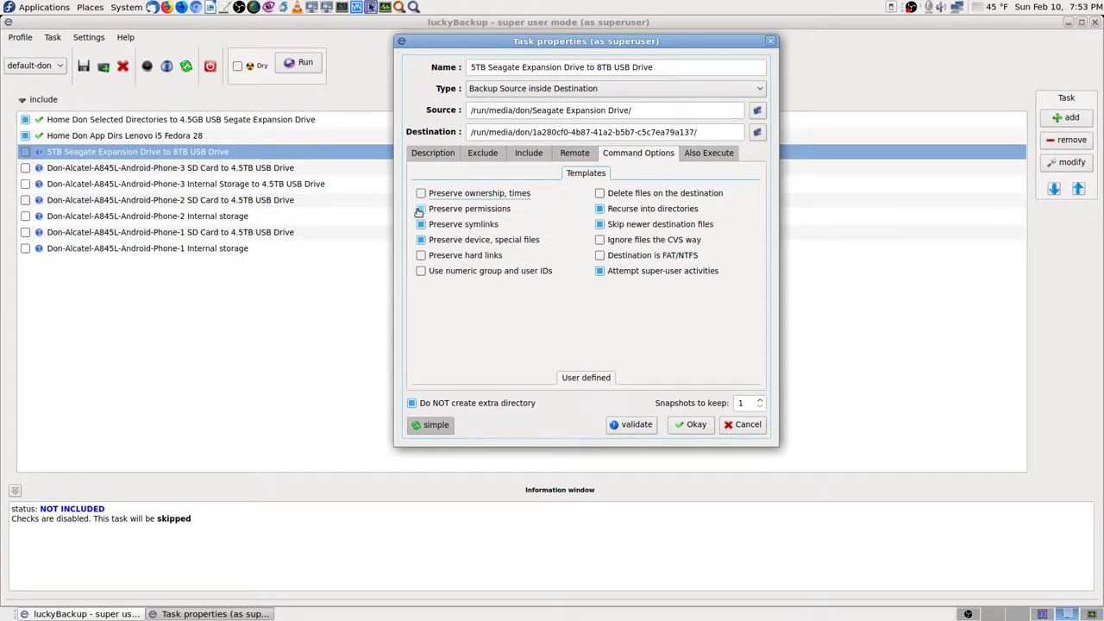
{"action": "left_click", "coordinate": [421, 209]}
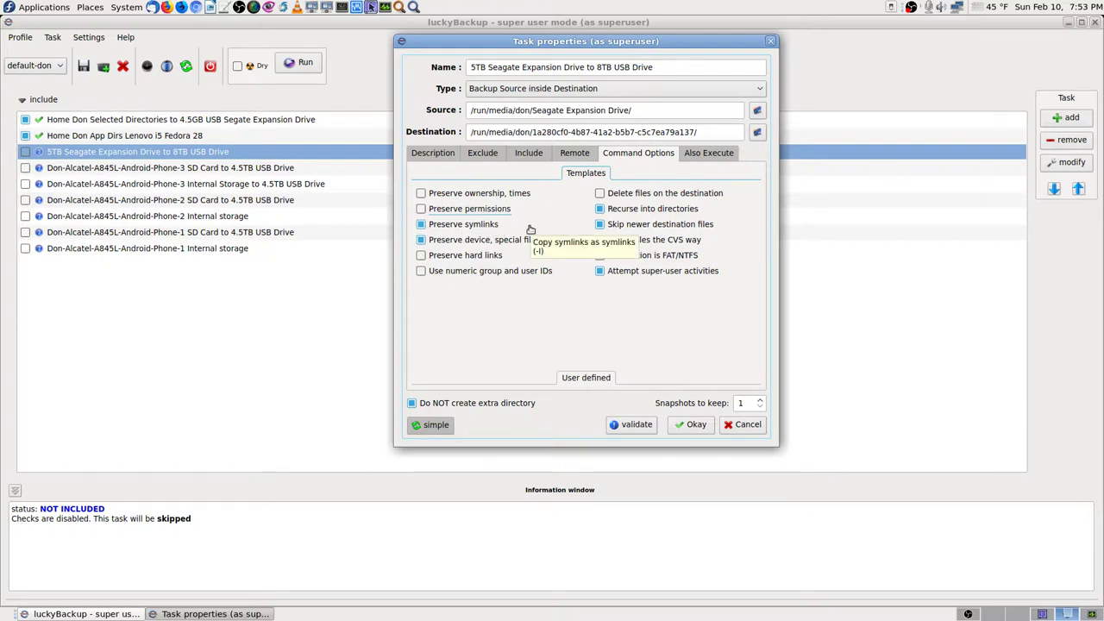
{"action": "left_click", "coordinate": [421, 224]}
{"action": "left_click", "coordinate": [422, 224]}
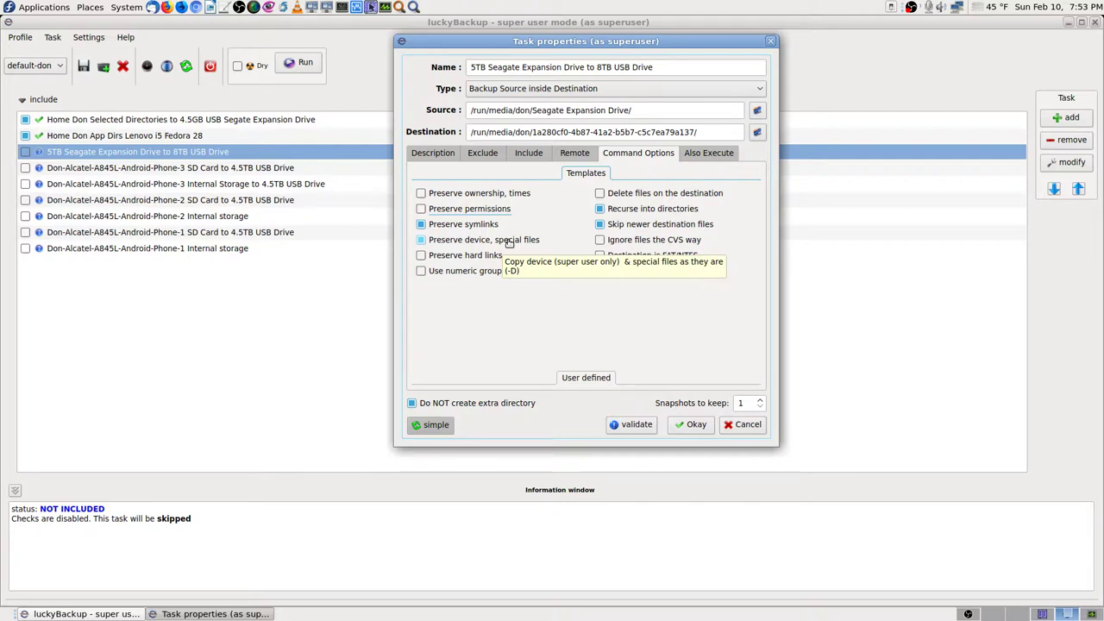
{"action": "left_click", "coordinate": [422, 240]}
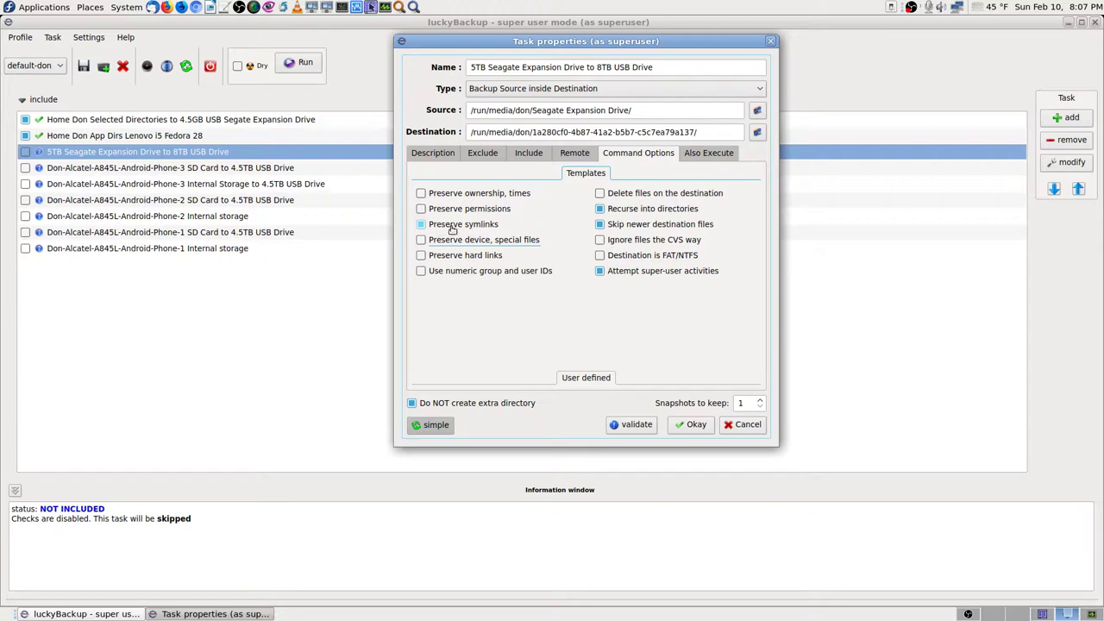
Step: Tick Preserve symlinks so the 5TB-to-8TB task copies symlinks as symlinks
{"action": "left_click", "coordinate": [479, 227]}
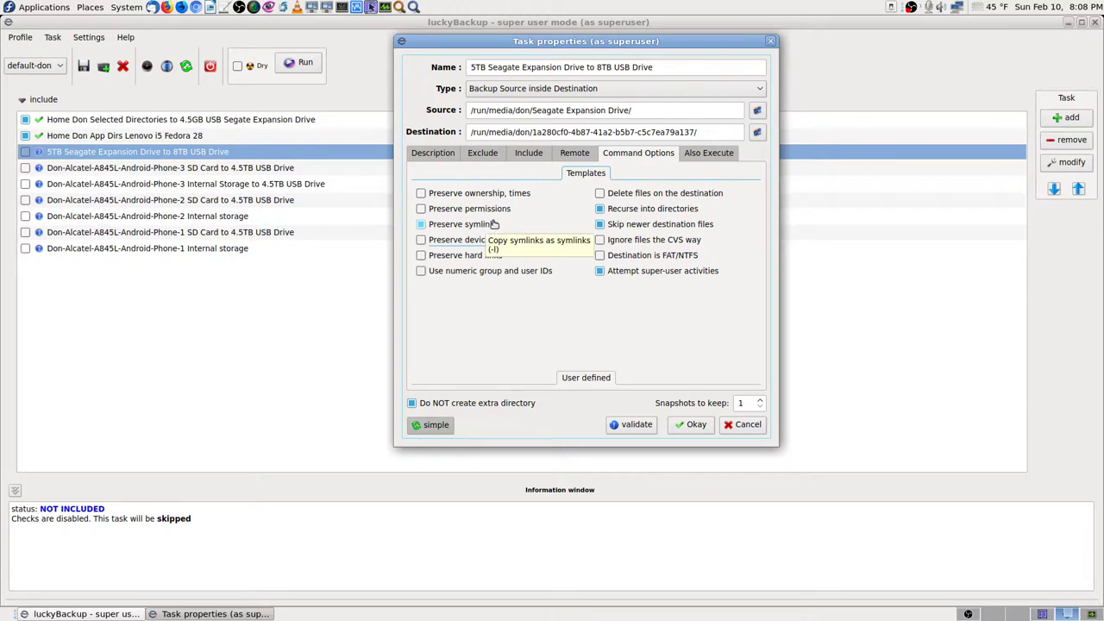
{"action": "left_click", "coordinate": [491, 226]}
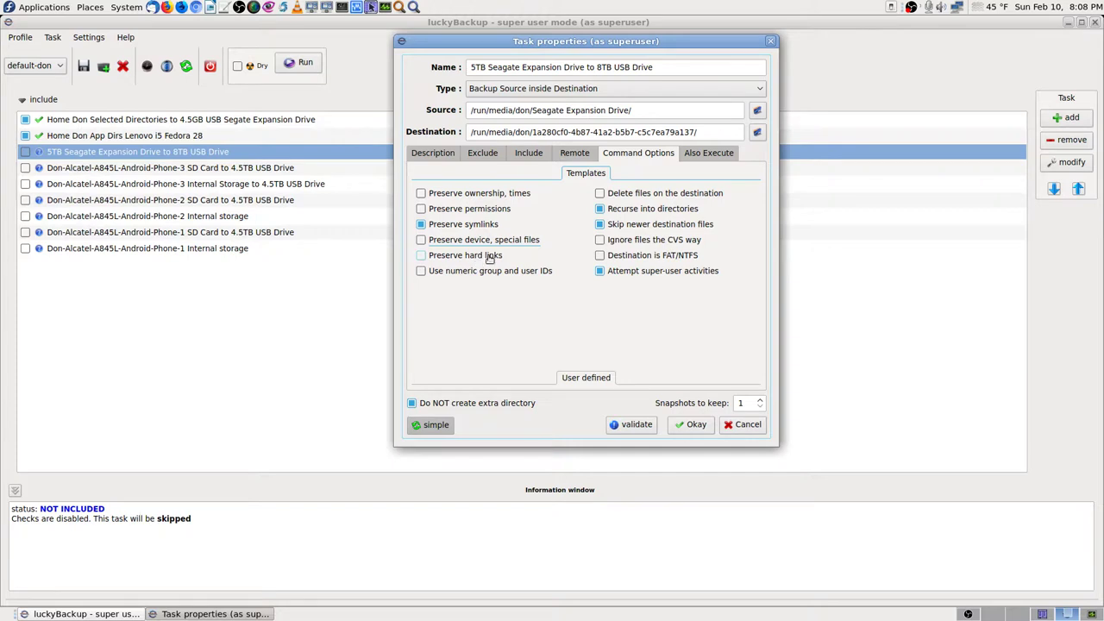
{"action": "mouse_move", "coordinate": [490, 257]}
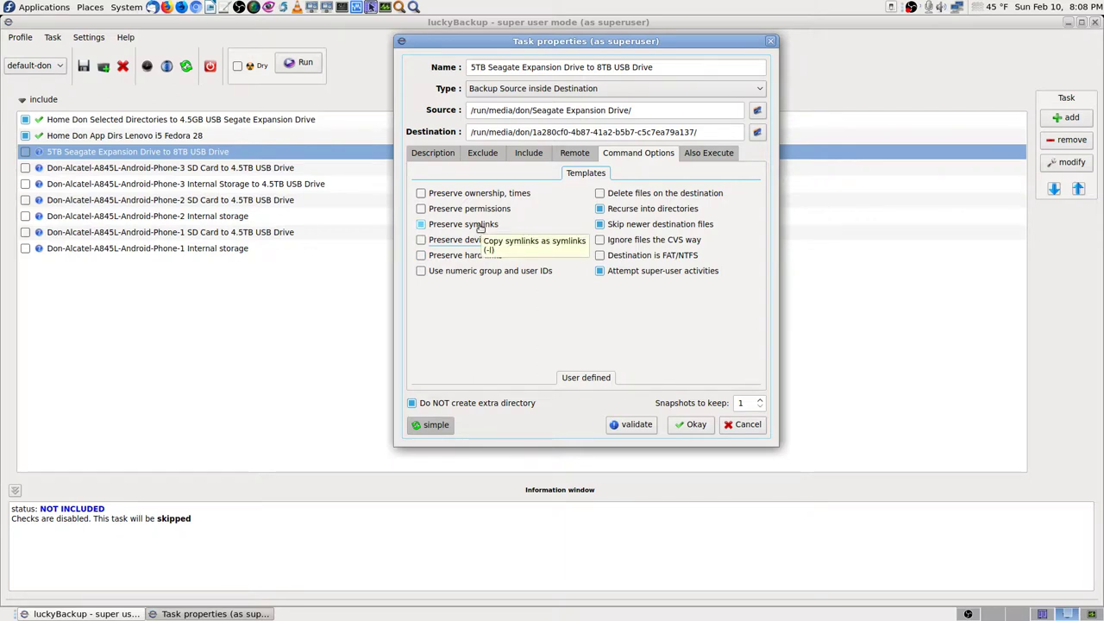
{"action": "left_click", "coordinate": [481, 226]}
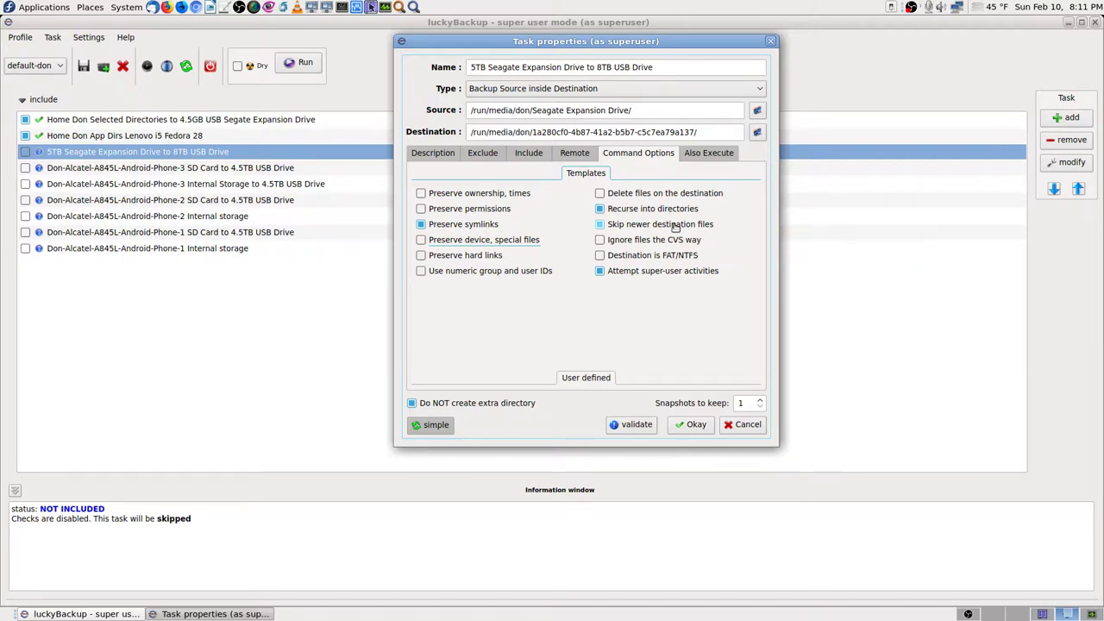
Step: Enable Skip newer destination files and Attempt super-user activities, then view the Also Execute commands
{"action": "left_click", "coordinate": [695, 228]}
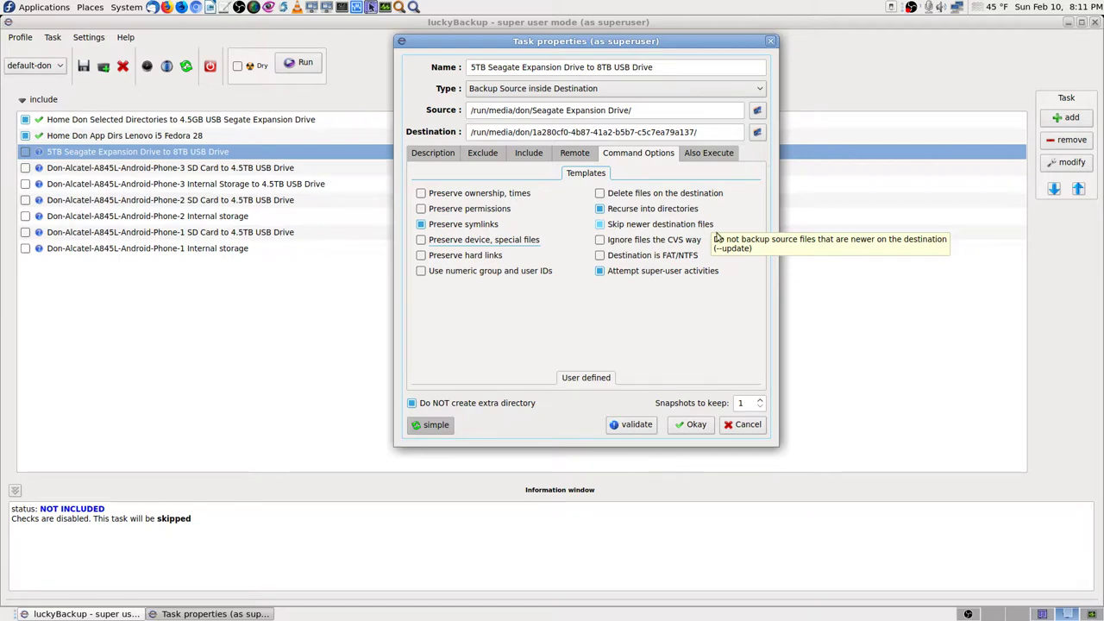
{"action": "left_click", "coordinate": [705, 226]}
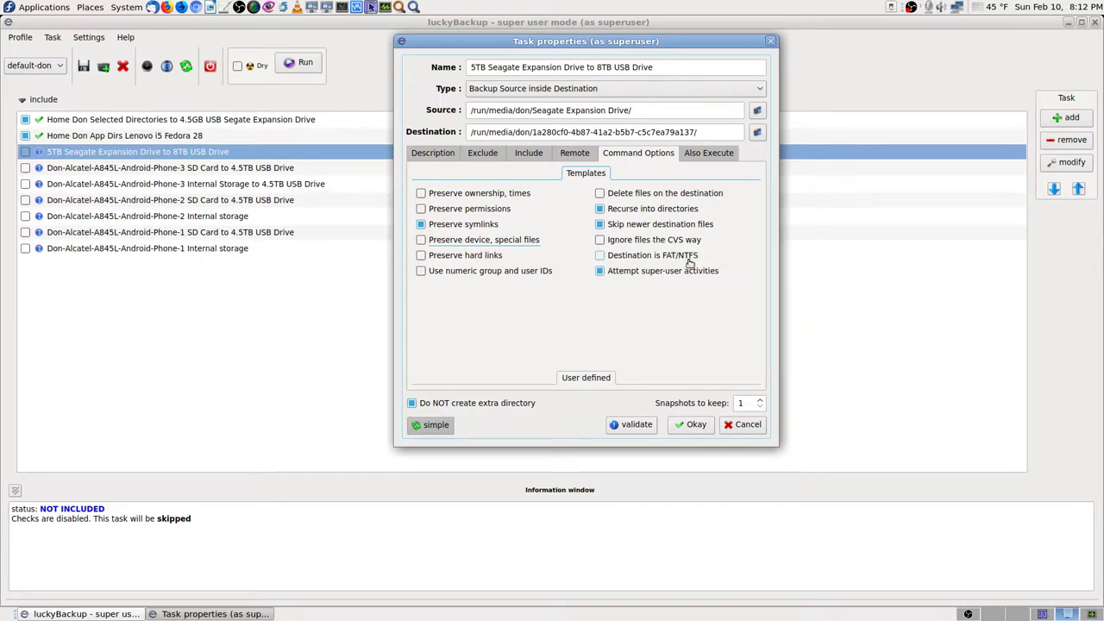
{"action": "mouse_move", "coordinate": [691, 262]}
{"action": "left_click", "coordinate": [600, 271]}
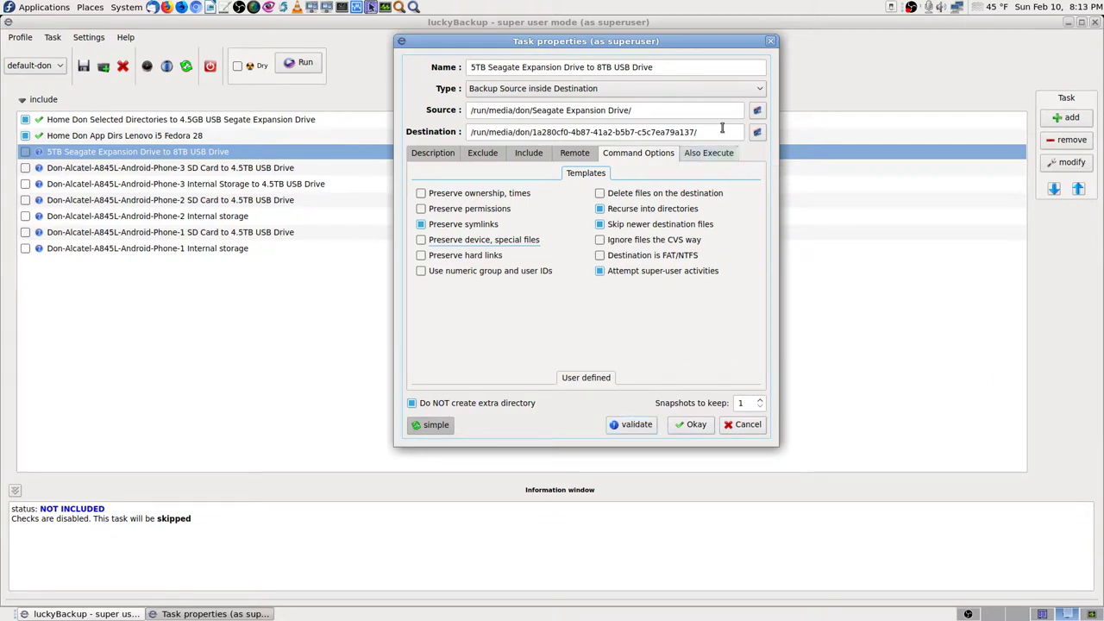
{"action": "left_click", "coordinate": [704, 153]}
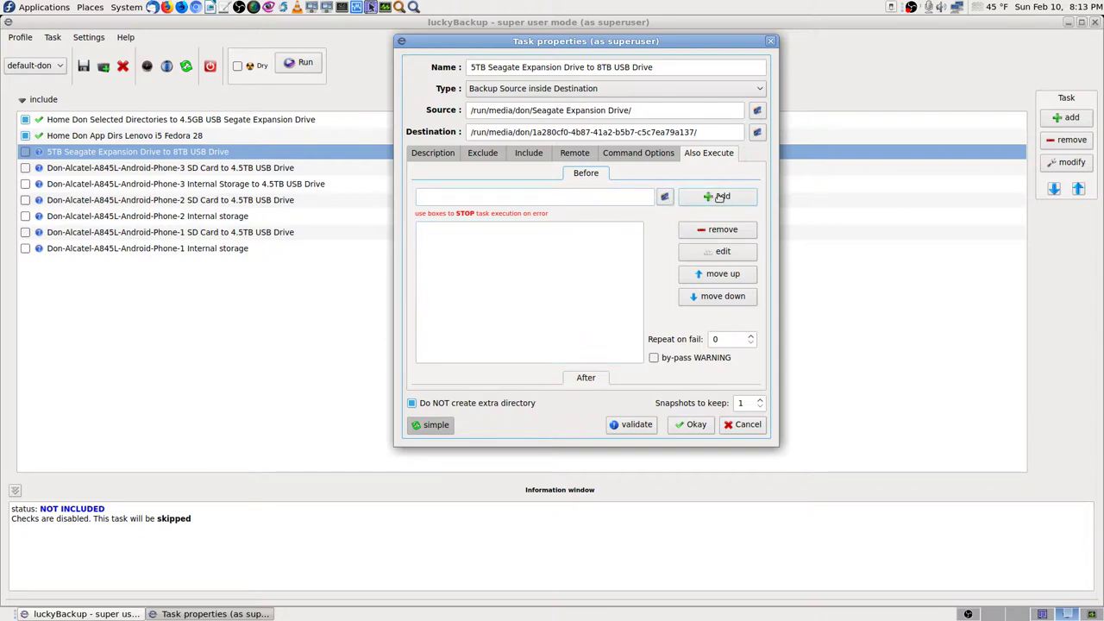
{"action": "left_click", "coordinate": [720, 198]}
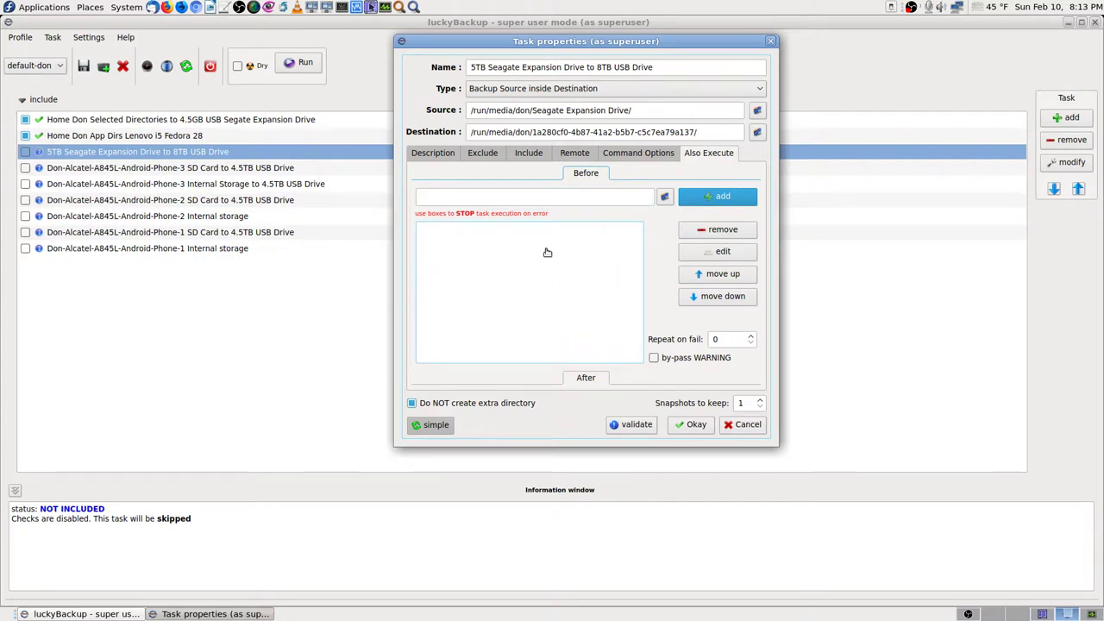
{"action": "left_click", "coordinate": [632, 154]}
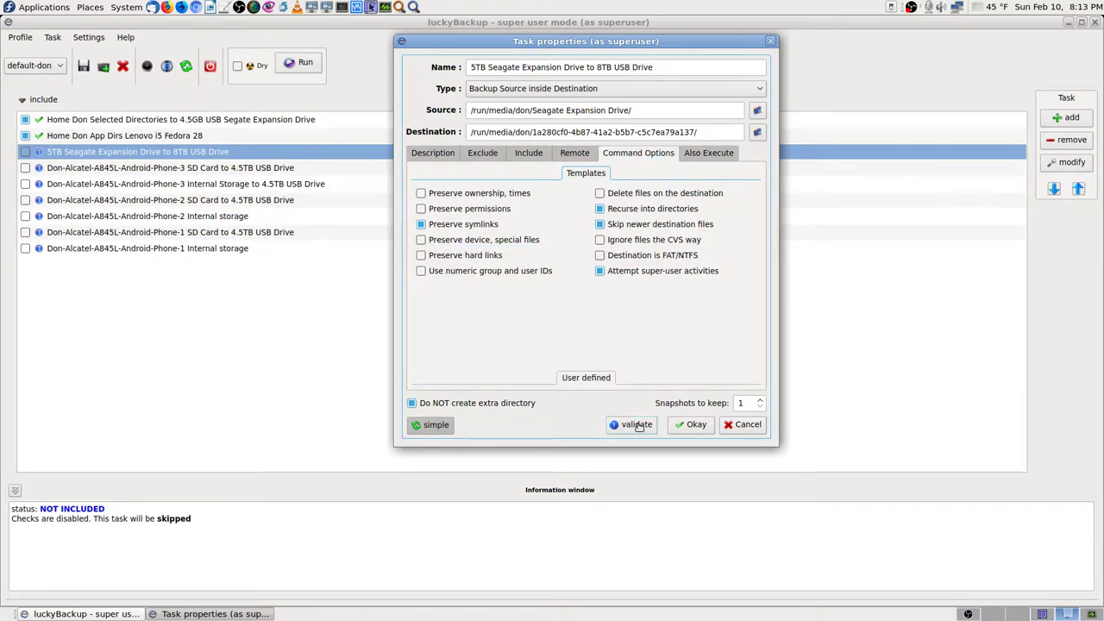
{"action": "left_click", "coordinate": [639, 426]}
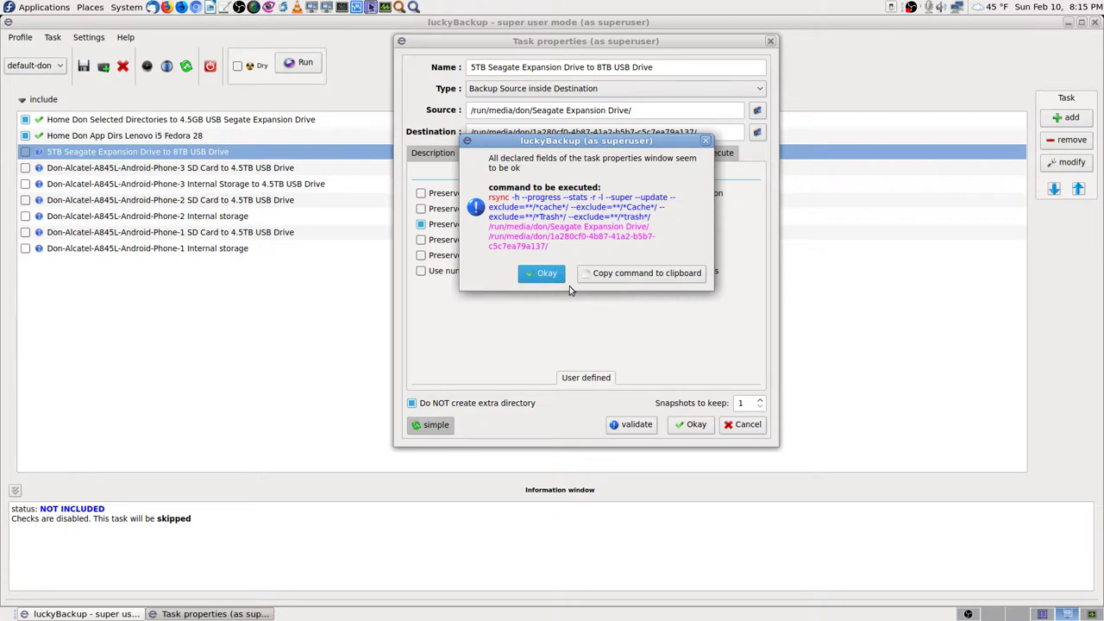
{"action": "left_click", "coordinate": [544, 274]}
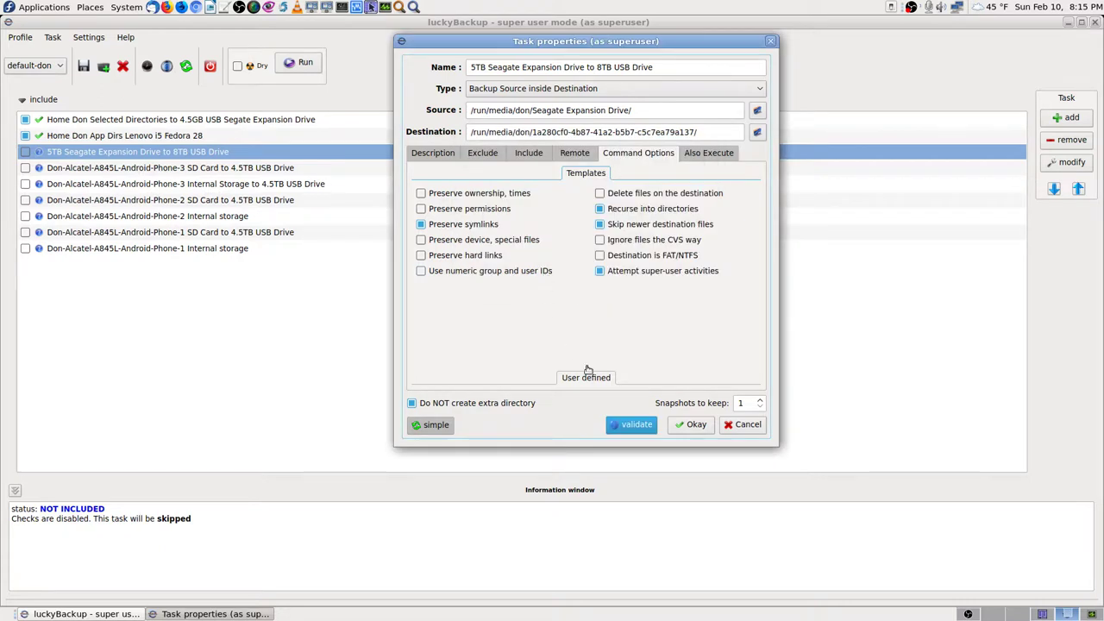
Step: Close Task properties, include the 5TB-to-8TB Seagate task, and save profile default-don
{"action": "left_click", "coordinate": [696, 424]}
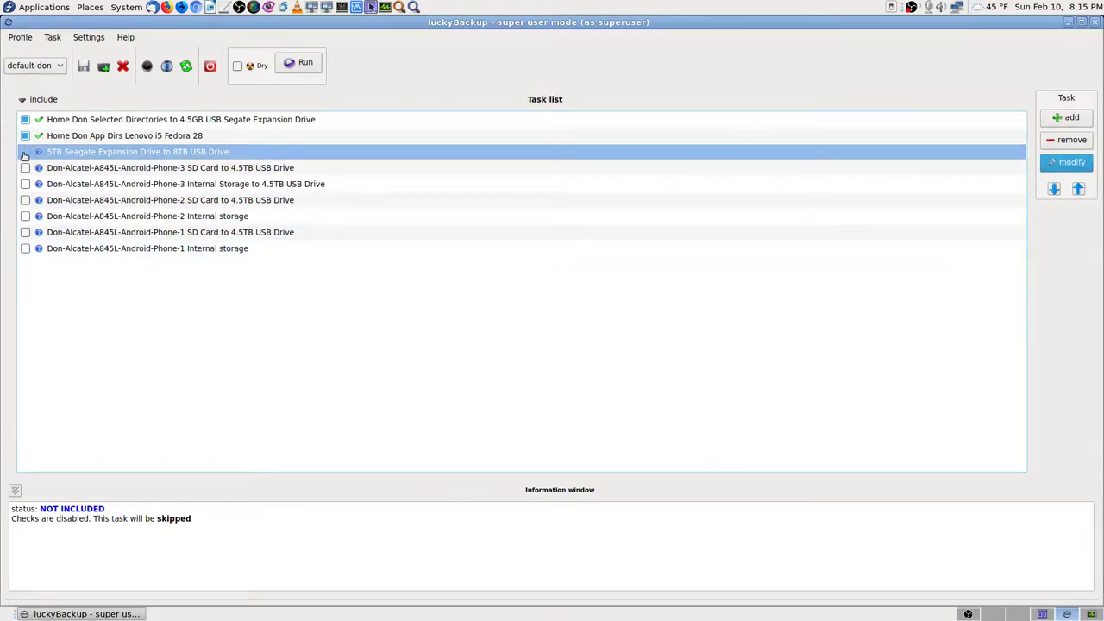
{"action": "left_click", "coordinate": [25, 151]}
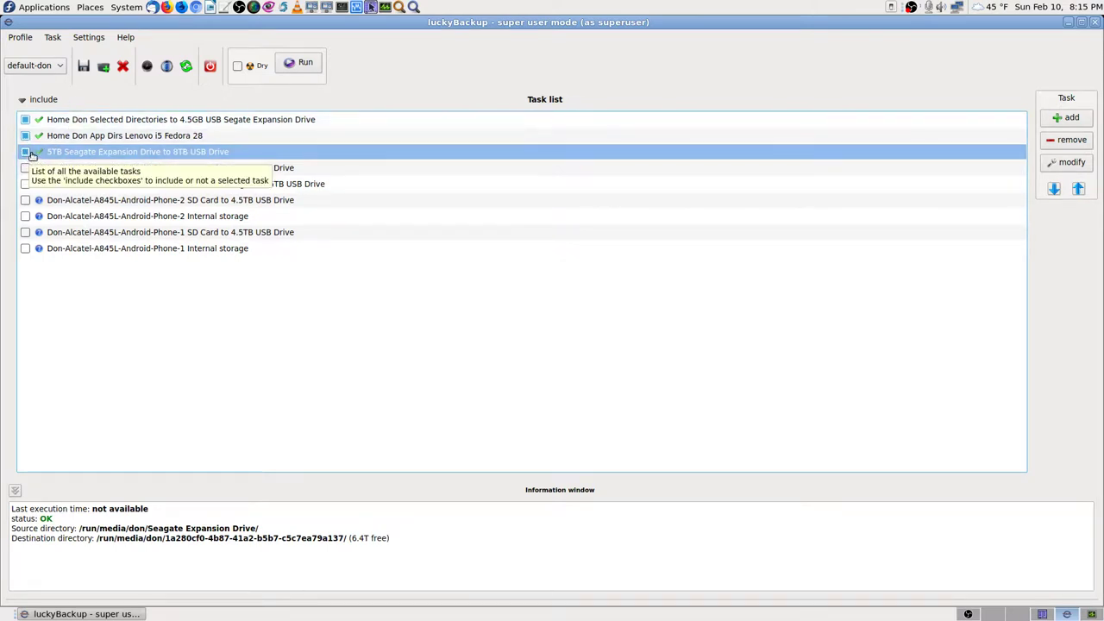
{"action": "left_click", "coordinate": [84, 67]}
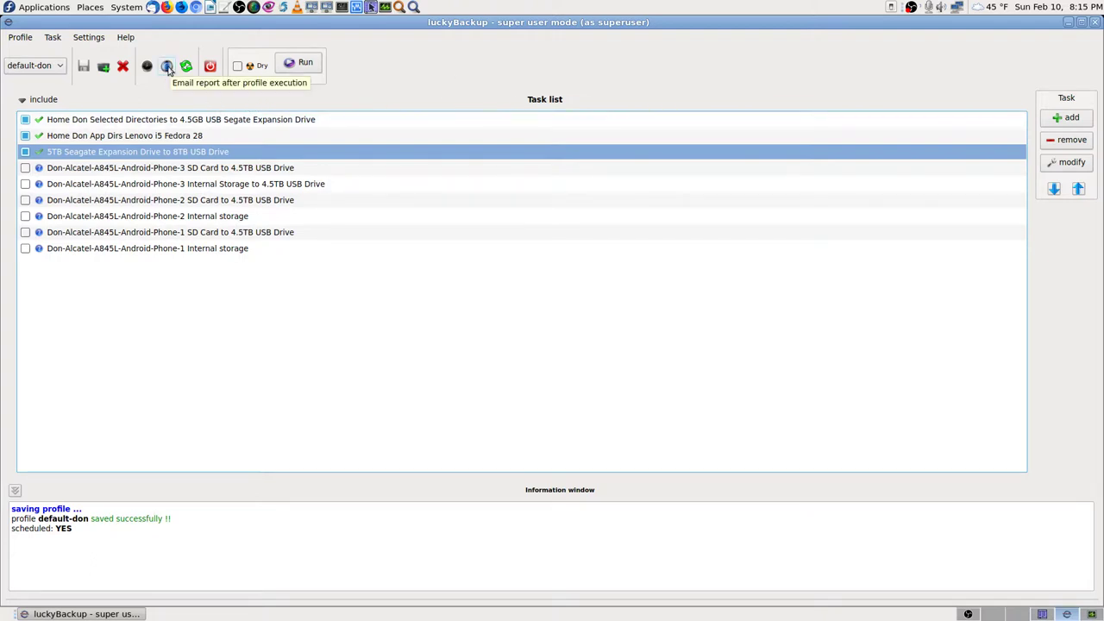
Step: Start a dry-run simulation of the included tasks, then switch to the Krusader workspace
{"action": "left_click", "coordinate": [247, 67]}
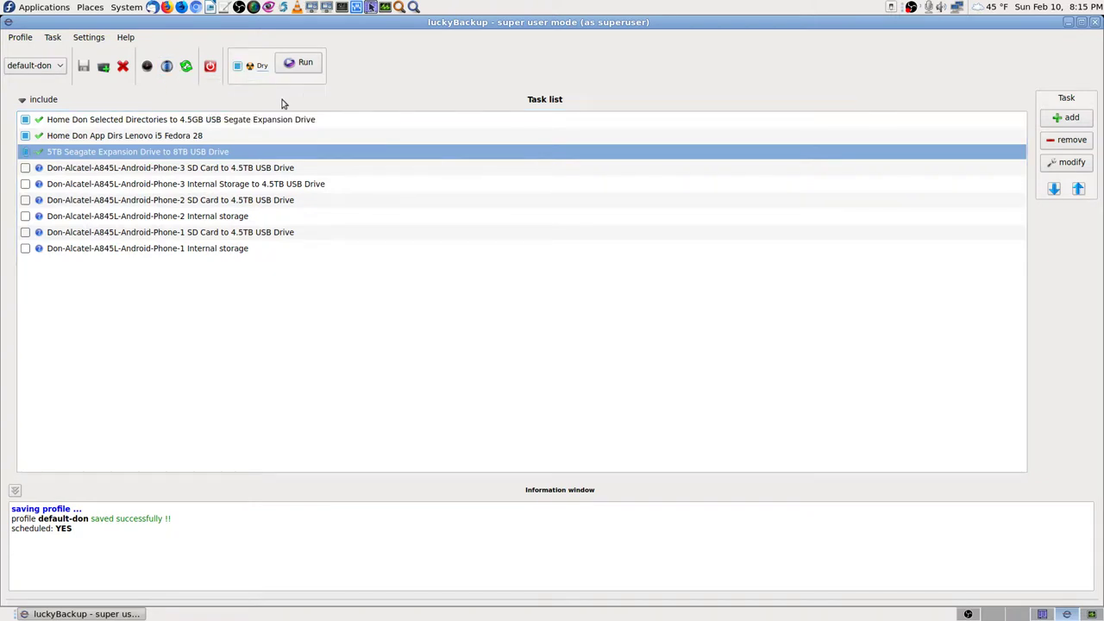
{"action": "left_click", "coordinate": [305, 64]}
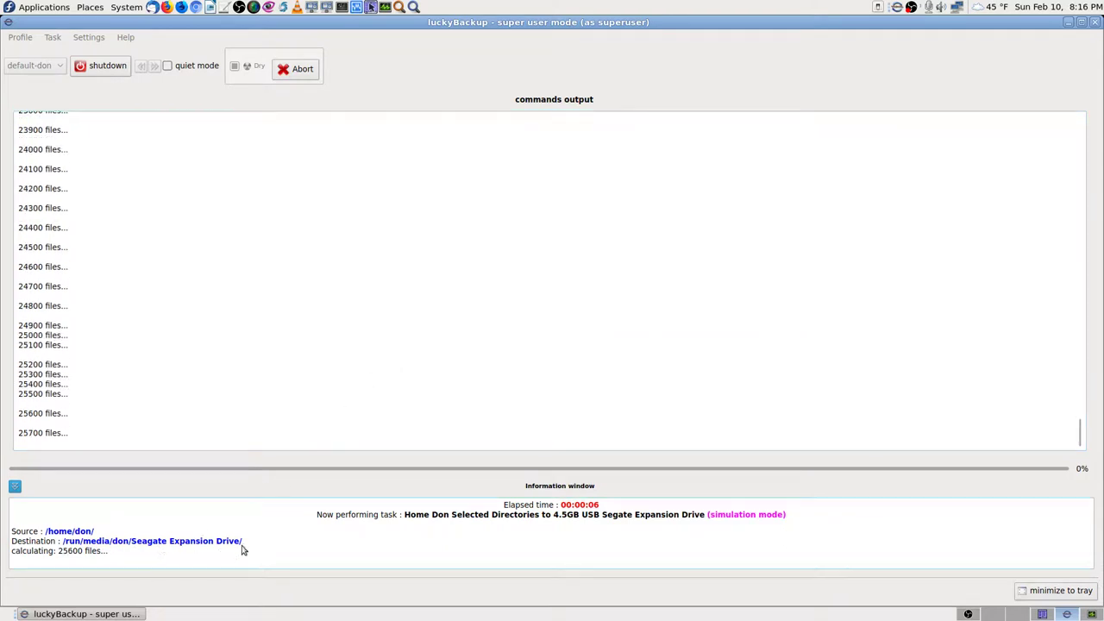
{"action": "left_click", "coordinate": [1042, 613]}
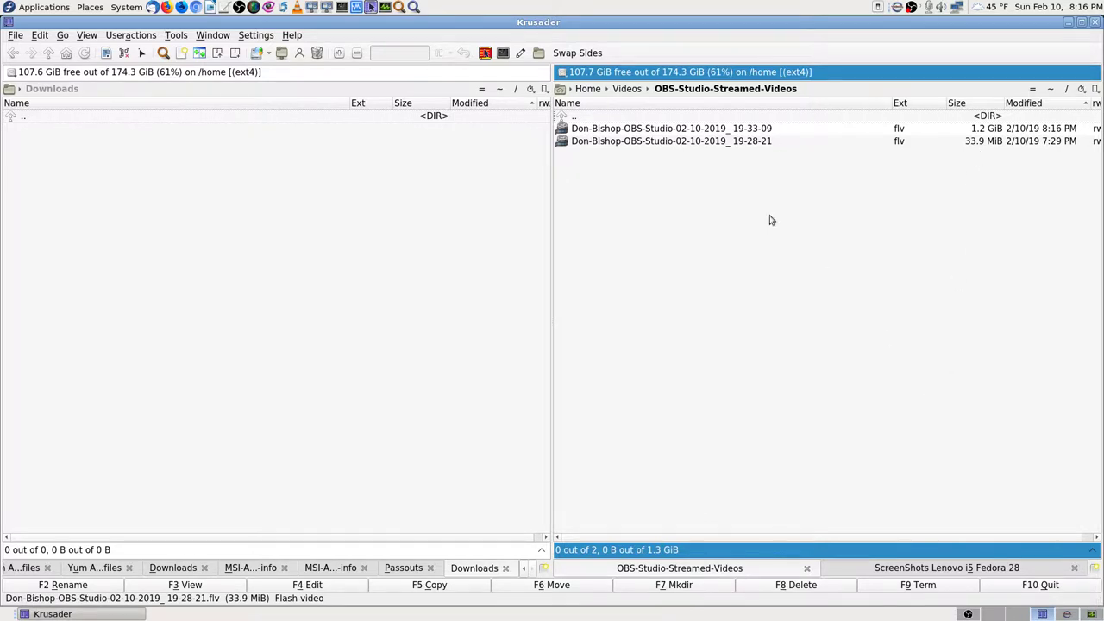
Step: Check backup progress in luckyBackup, then list mounted drives in Krusader's left panel
{"action": "left_click", "coordinate": [1067, 614]}
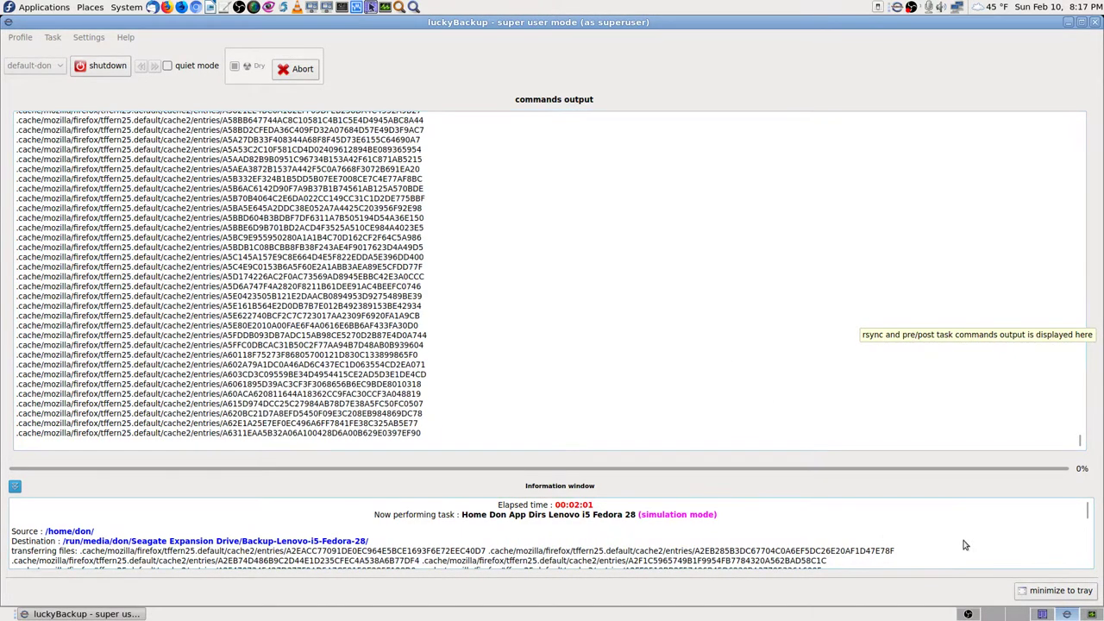
{"action": "left_click", "coordinate": [1042, 614]}
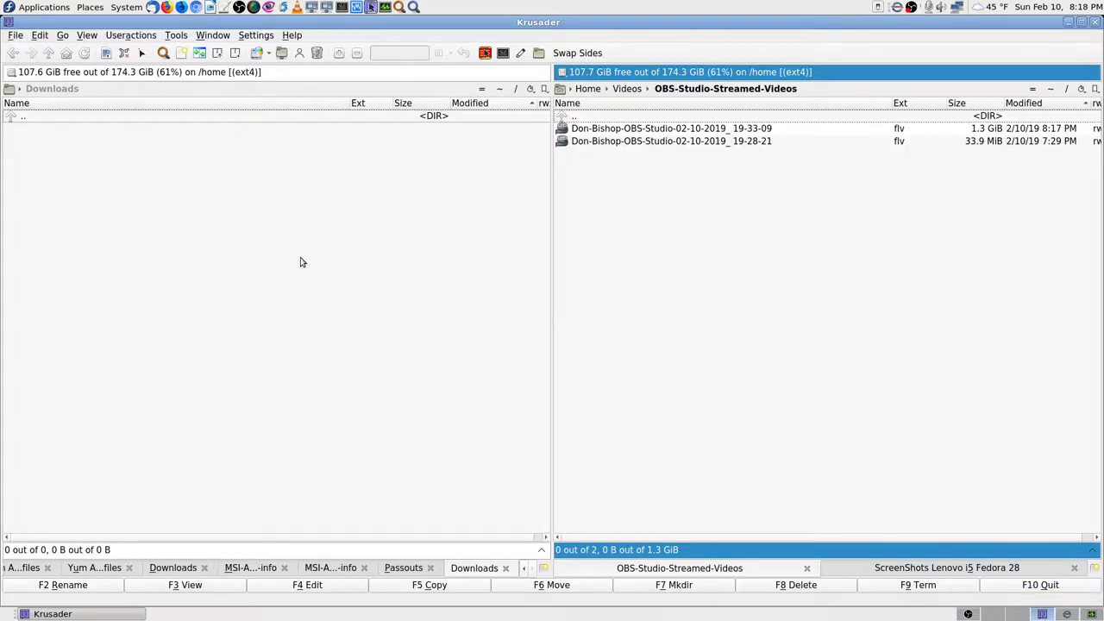
{"action": "left_click", "coordinate": [10, 72]}
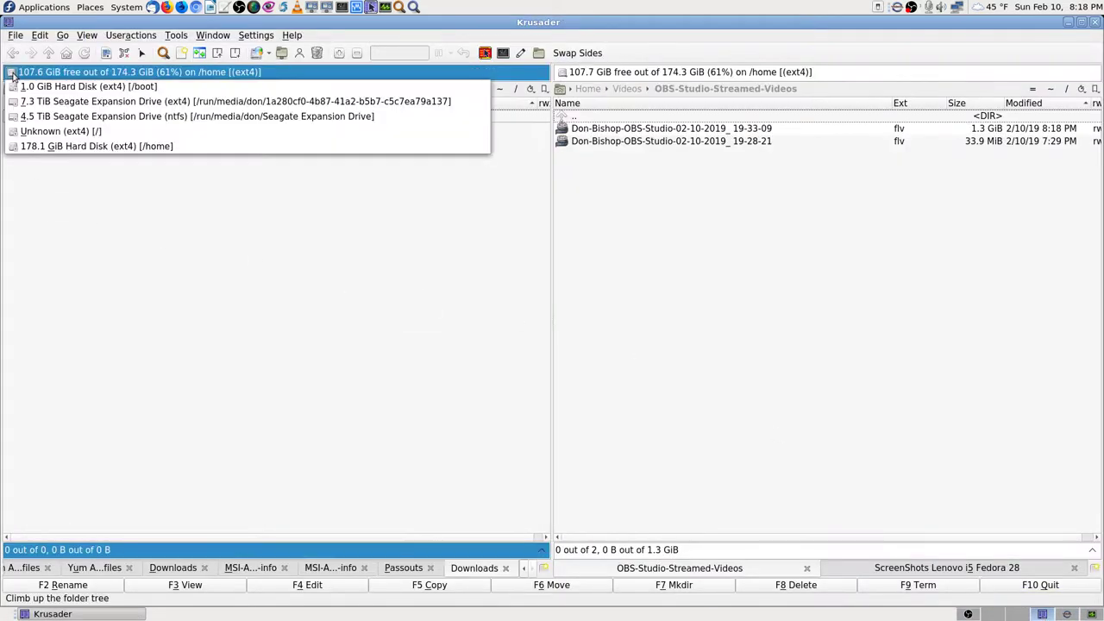
Step: Browse the 4.5 TiB Seagate drive and open the Backup-Lenovo-i5-Fedora-28 folder
{"action": "left_click", "coordinate": [17, 116]}
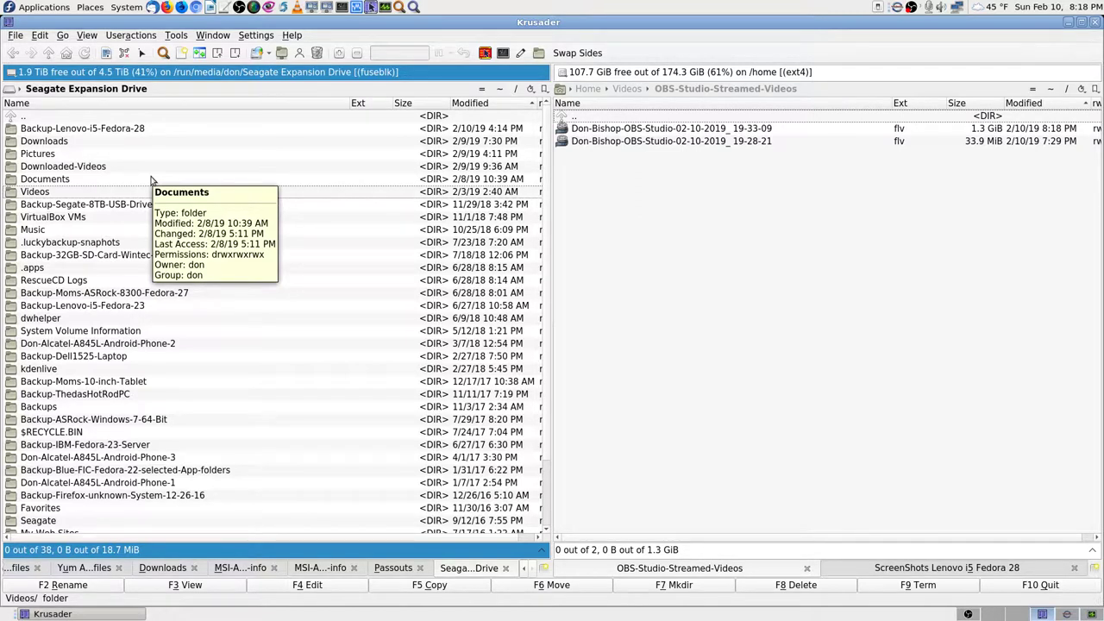
{"action": "type", "text": "."}
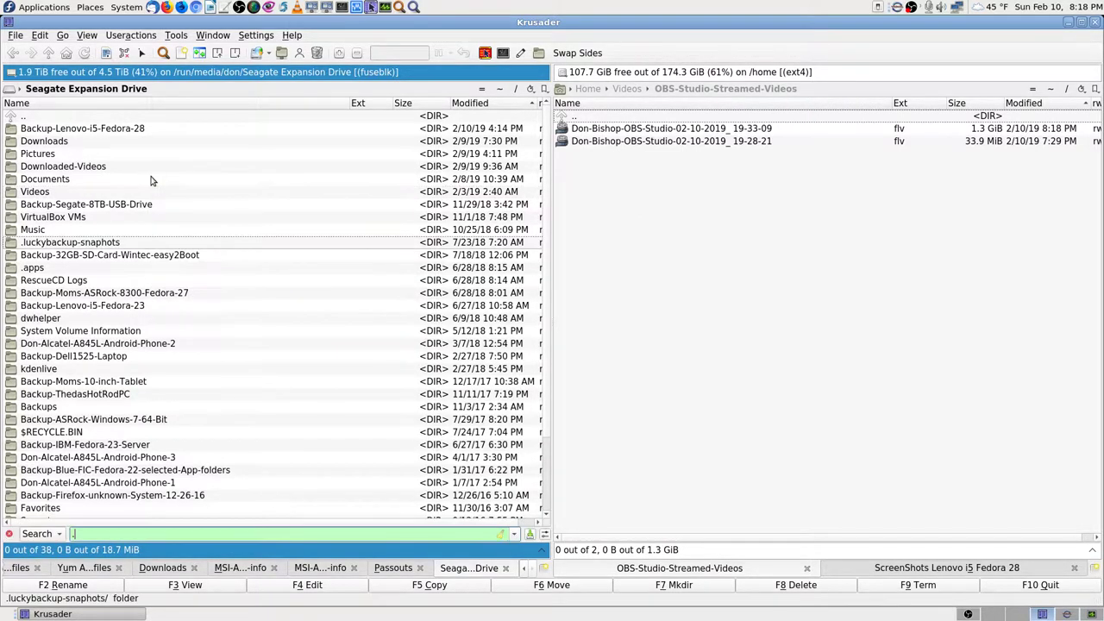
{"action": "type", "text": "cach"}
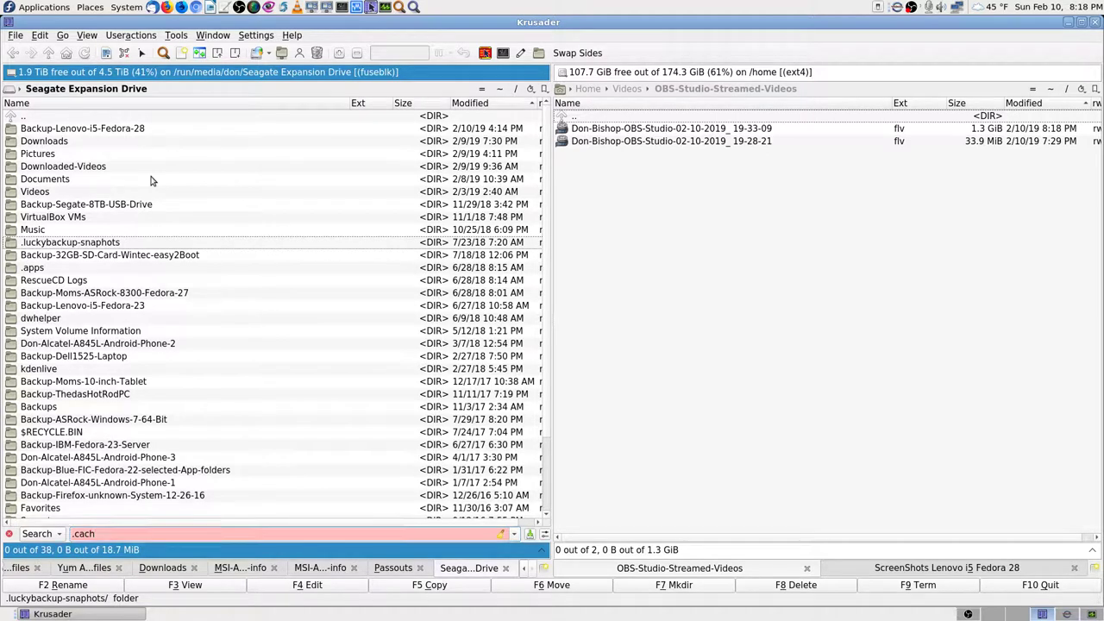
{"action": "key", "text": "BackSpace"}
{"action": "key", "text": "BackSpace"}
{"action": "key", "text": "BackSpace"}
{"action": "key", "text": "BackSpace"}
{"action": "key", "text": "BackSpace"}
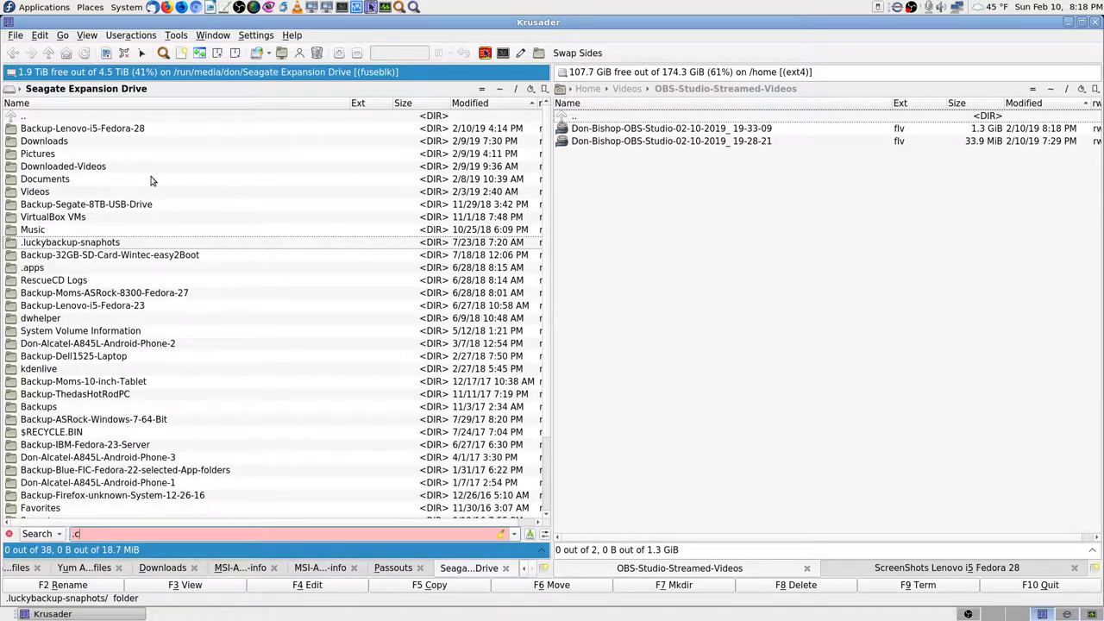
{"action": "key", "text": "Up"}
{"action": "key", "text": "Up"}
{"action": "key", "text": "Up"}
{"action": "key", "text": "Up"}
{"action": "key", "text": "Up"}
{"action": "key", "text": "Up"}
{"action": "key", "text": "Up"}
{"action": "key", "text": "Up"}
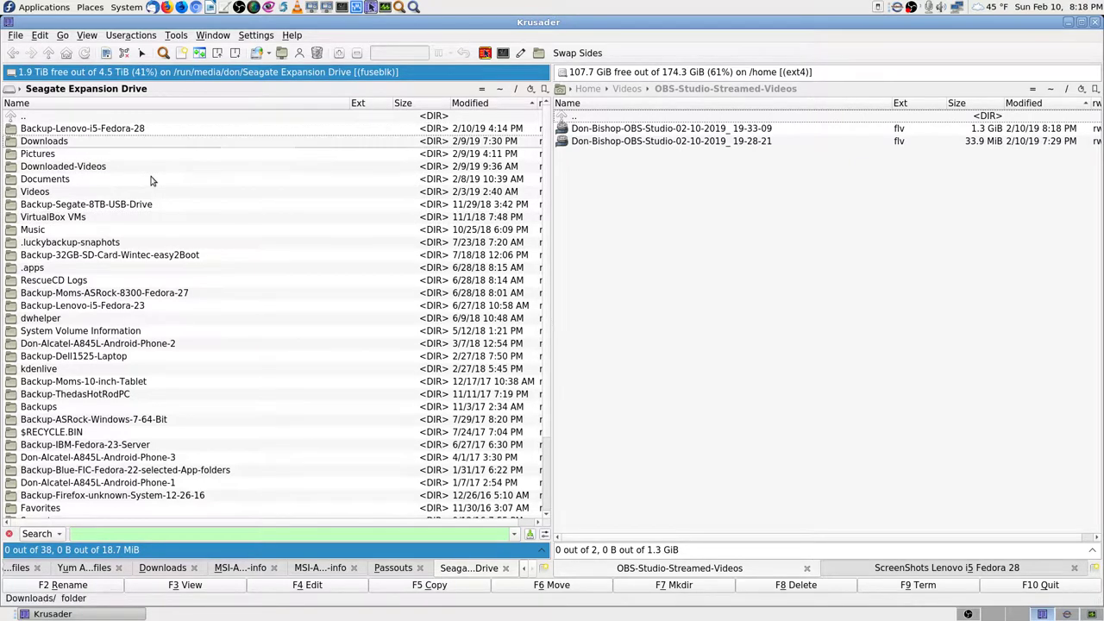
{"action": "key", "text": "Down"}
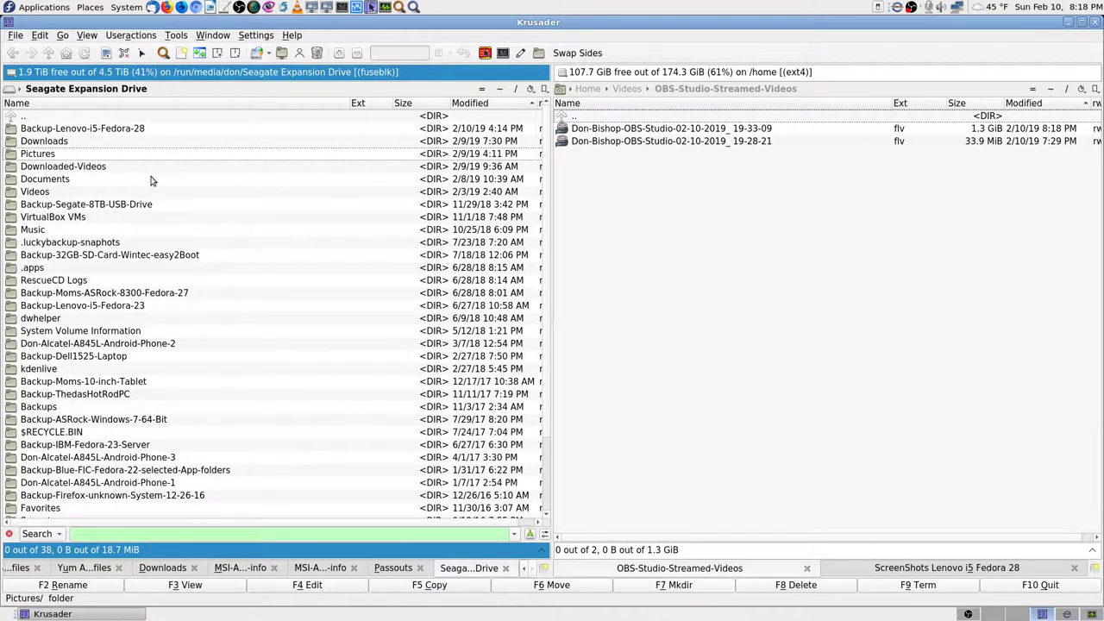
{"action": "key", "text": "Down"}
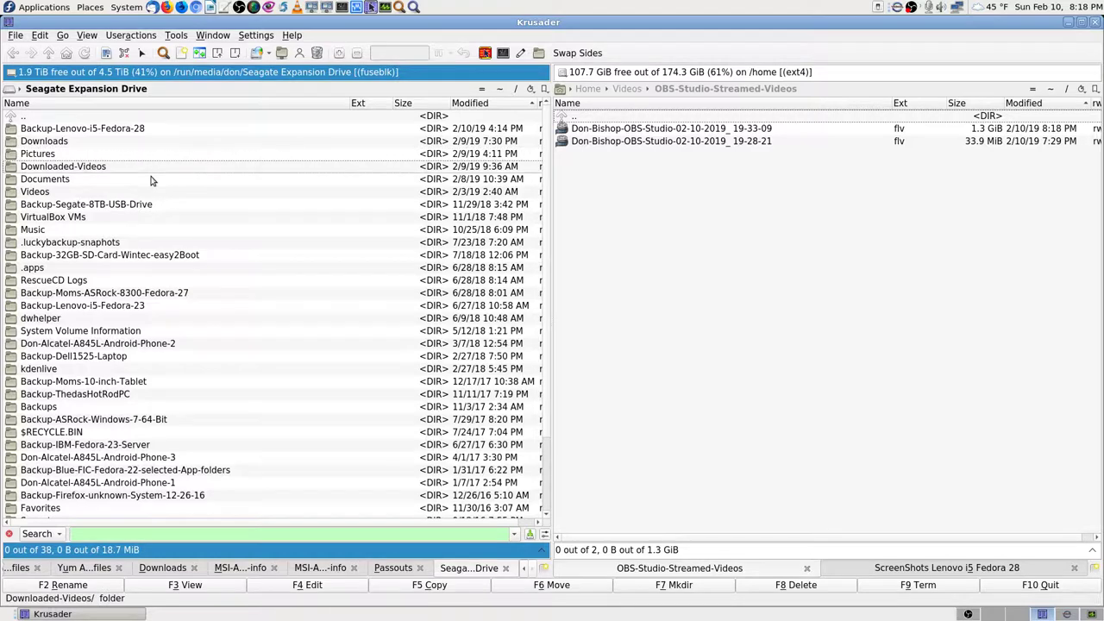
{"action": "key", "text": "Down"}
{"action": "key", "text": "Down"}
{"action": "key", "text": "Down"}
{"action": "key", "text": "Down"}
{"action": "key", "text": "Down"}
{"action": "key", "text": "Down"}
{"action": "key", "text": "Down"}
{"action": "key", "text": "Down"}
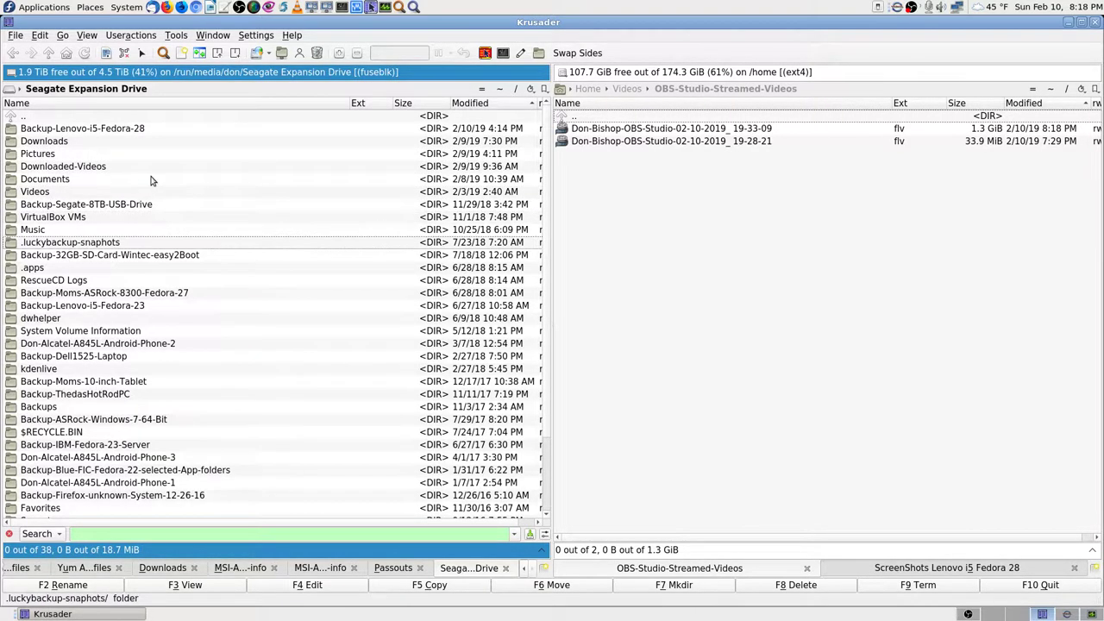
{"action": "key", "text": "Up"}
{"action": "key", "text": "Up"}
{"action": "key", "text": "Up"}
{"action": "key", "text": "Up"}
{"action": "key", "text": "Up"}
{"action": "key", "text": "Page_Up"}
{"action": "key", "text": "End"}
{"action": "key", "text": "Up"}
{"action": "key", "text": "Up"}
{"action": "key", "text": "Up"}
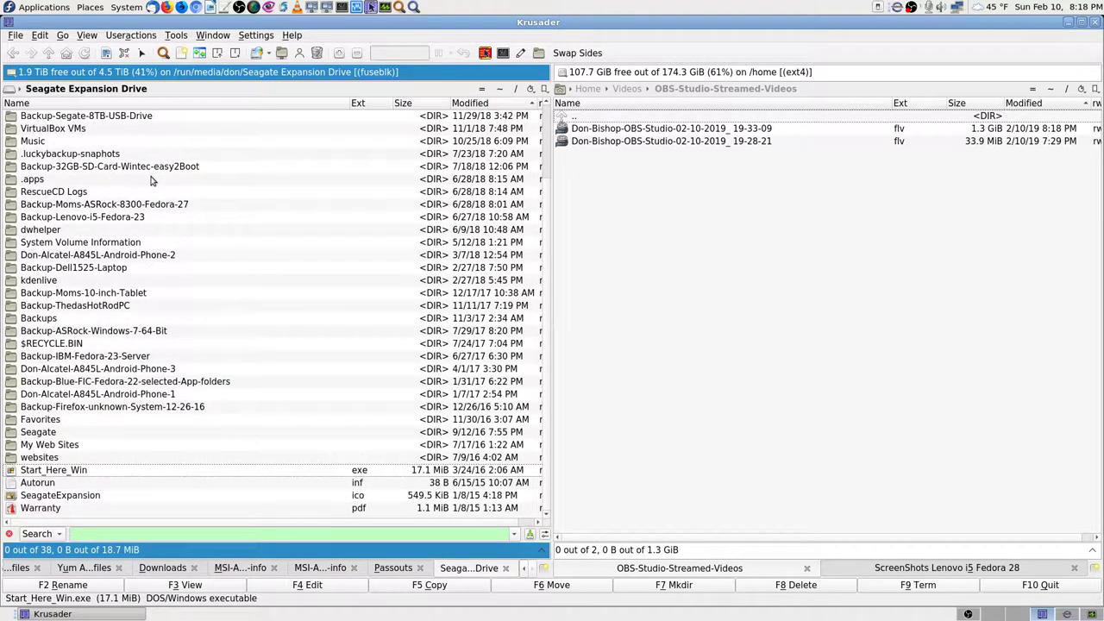
{"action": "key", "text": "Down"}
{"action": "key", "text": "Down"}
{"action": "key", "text": "Down"}
{"action": "key", "text": "Home"}
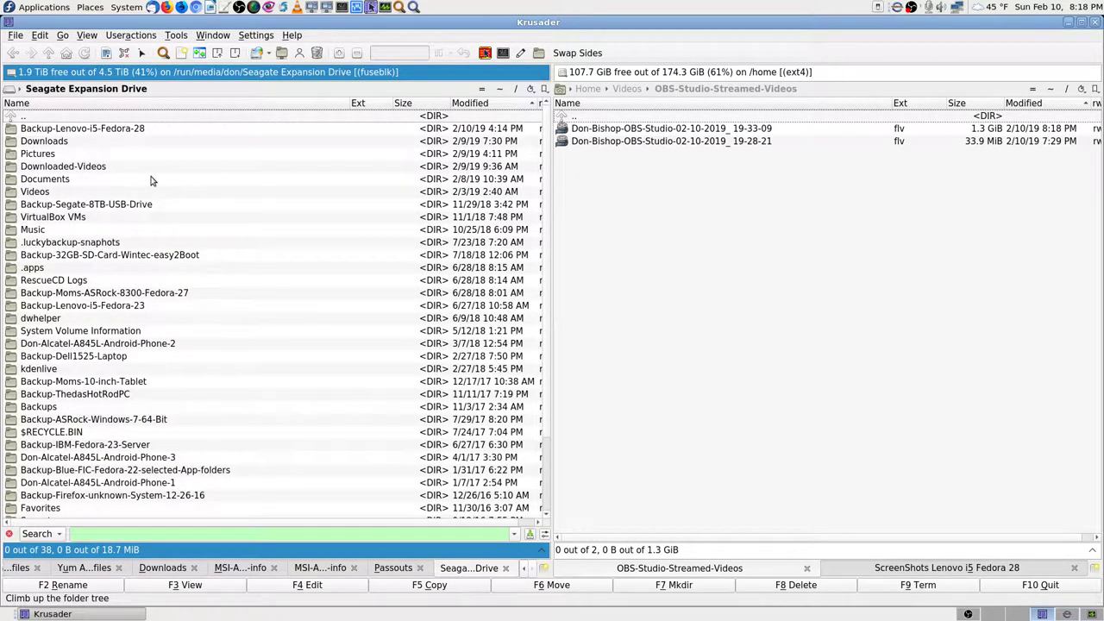
{"action": "key", "text": "Down"}
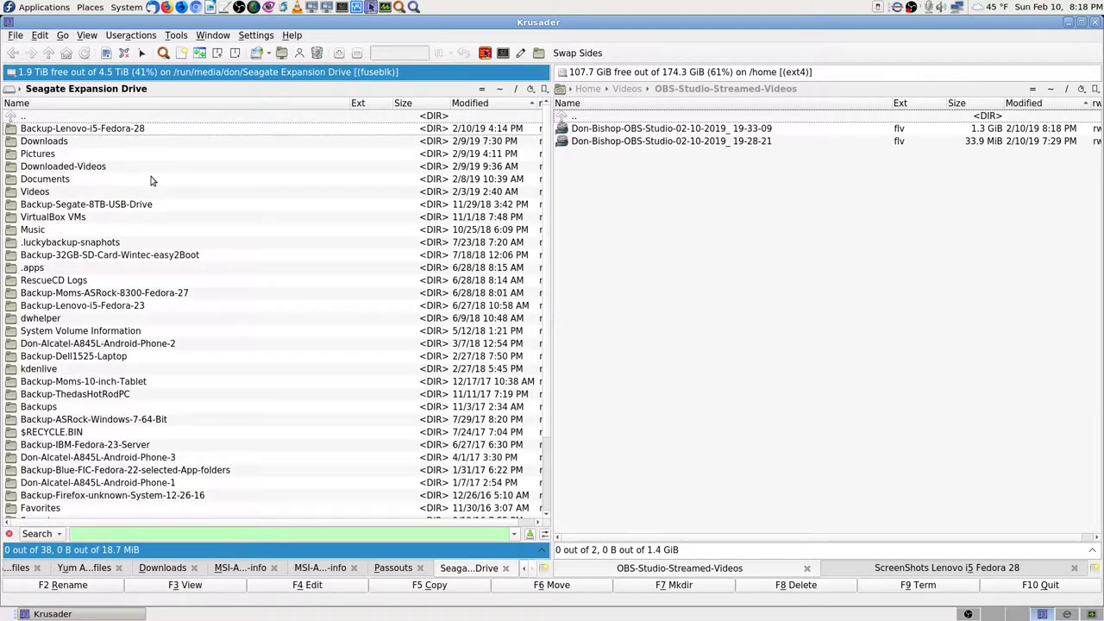
{"action": "key", "text": "Return"}
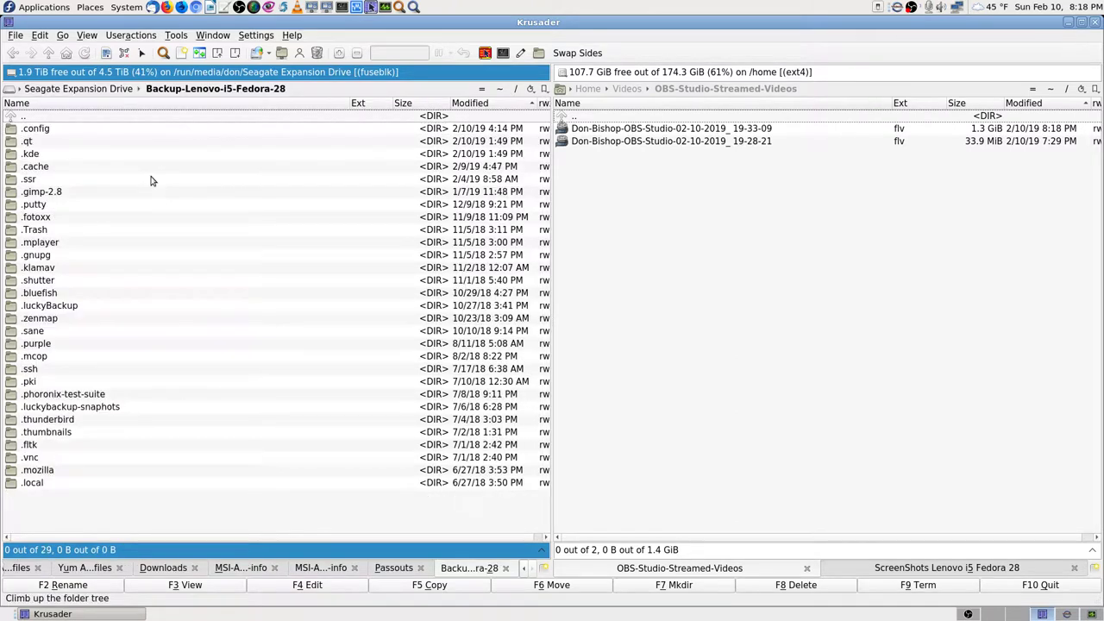
Step: Open the .cache folder and quick-search 'm' to locate mozilla
{"action": "key", "text": "Down"}
{"action": "key", "text": "Down"}
{"action": "key", "text": "Down"}
{"action": "key", "text": "Down"}
{"action": "key", "text": "Down"}
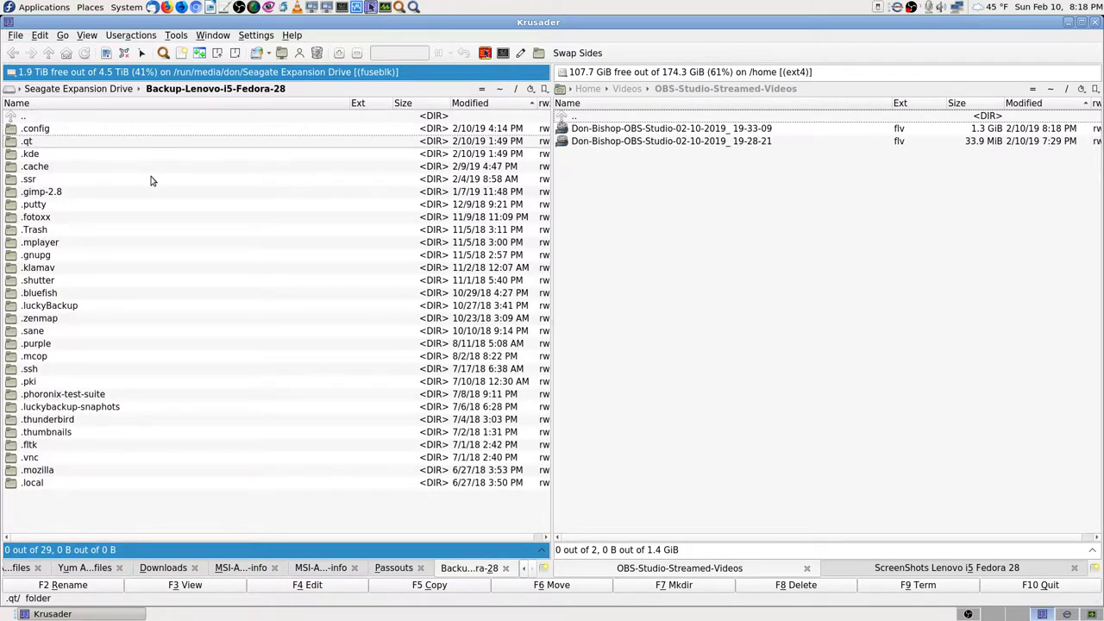
{"action": "key", "text": "Up"}
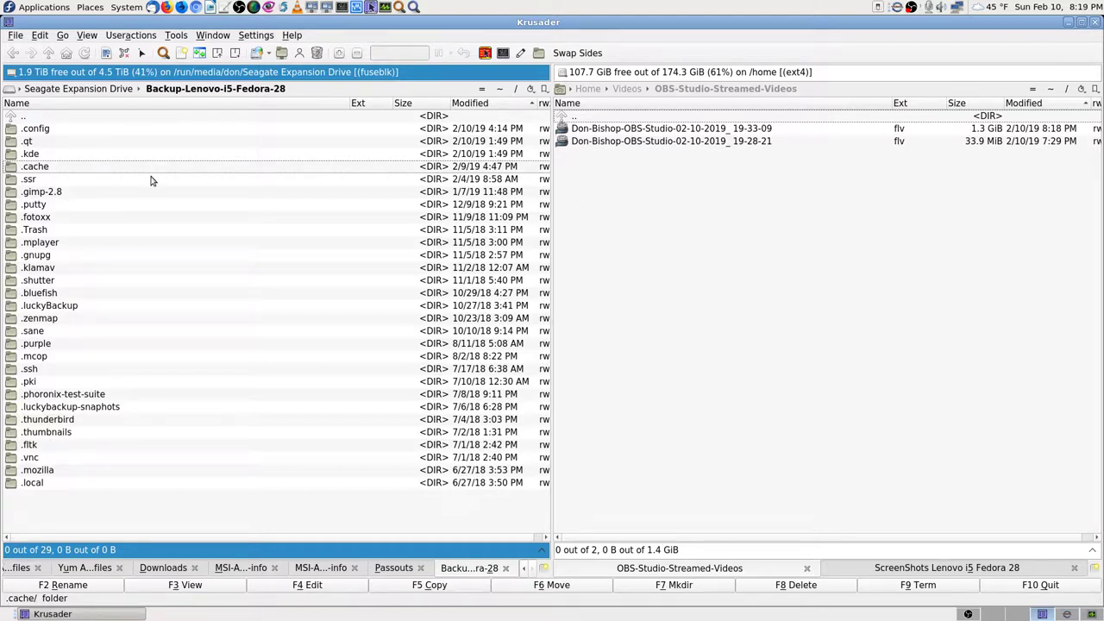
{"action": "key", "text": "Return"}
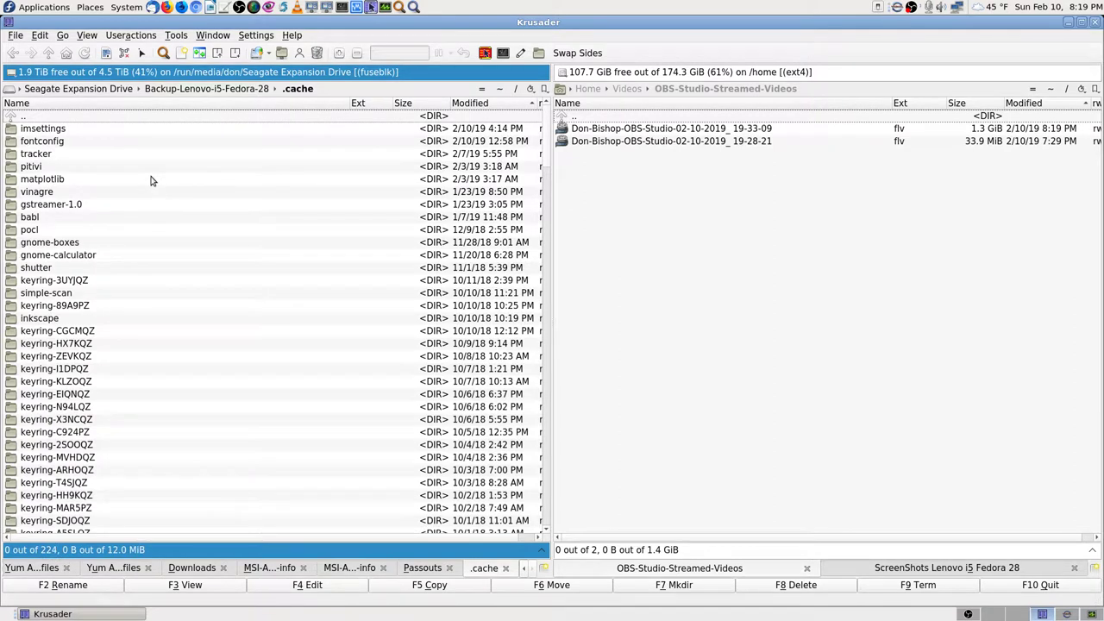
{"action": "type", "text": "m"}
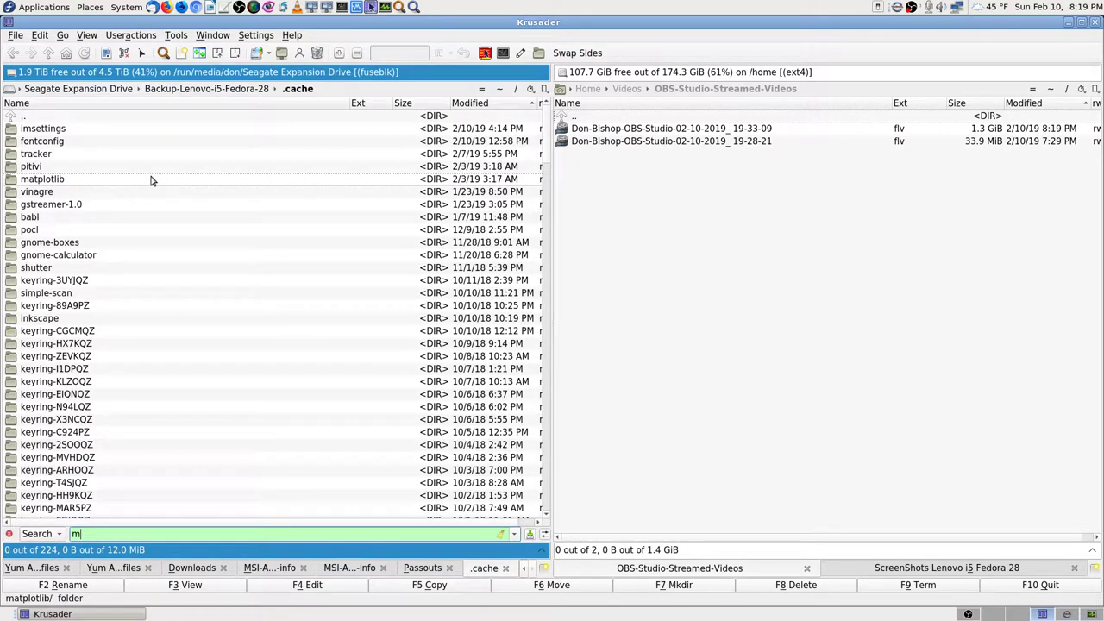
{"action": "key", "text": "Down"}
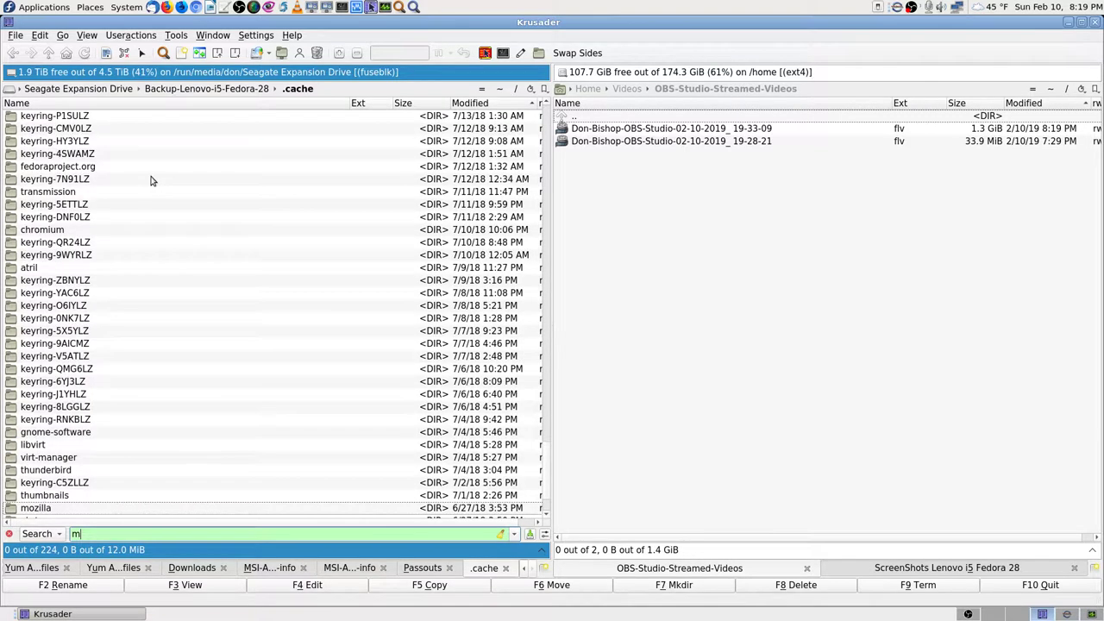
{"action": "key", "text": "BackSpace"}
Step: Check the running Lenovo i5 simulation output, then bring System Monitor's process table forward
{"action": "left_click", "coordinate": [1067, 615]}
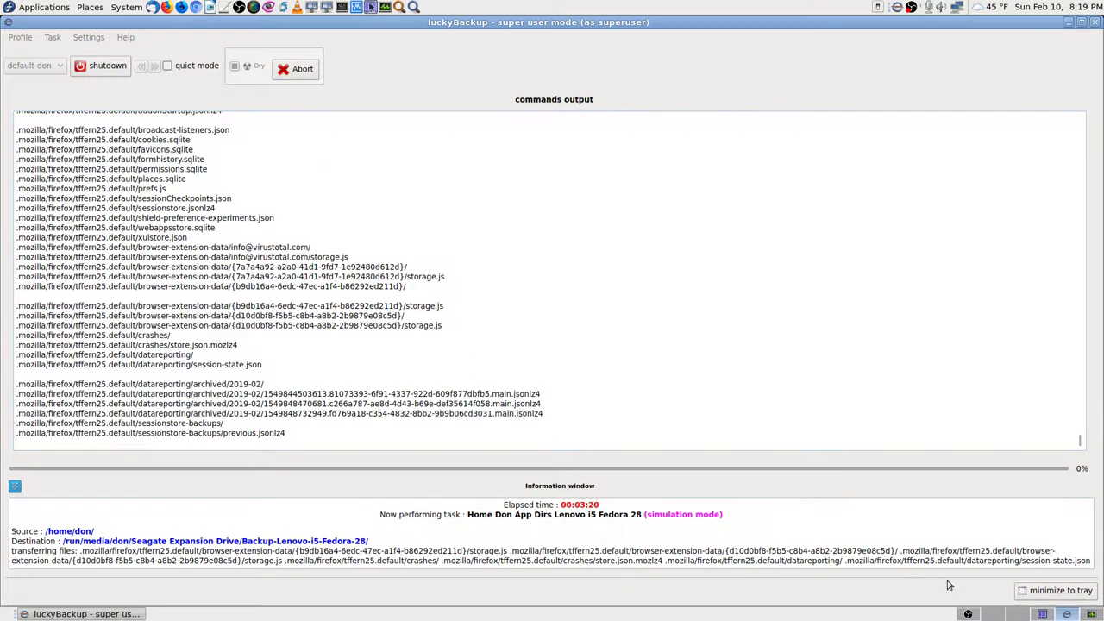
{"action": "left_click", "coordinate": [1093, 614]}
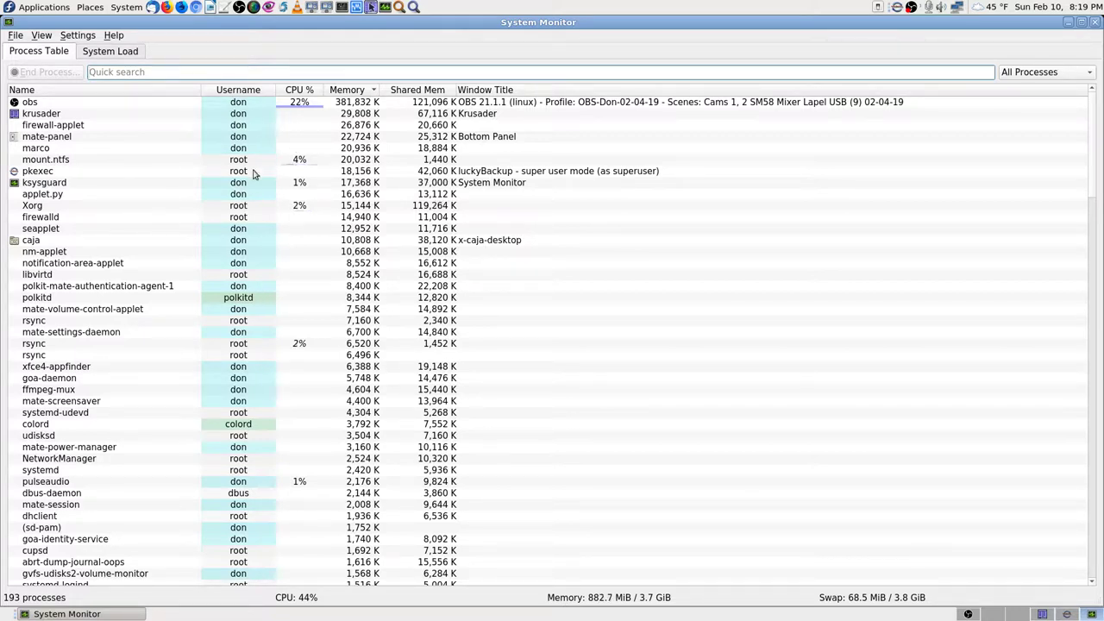
Step: Filter processes by 'lucky' to check rsync processes, clear the filter, and return to Krusader
{"action": "left_click", "coordinate": [133, 71]}
{"action": "type", "text": "lucky"}
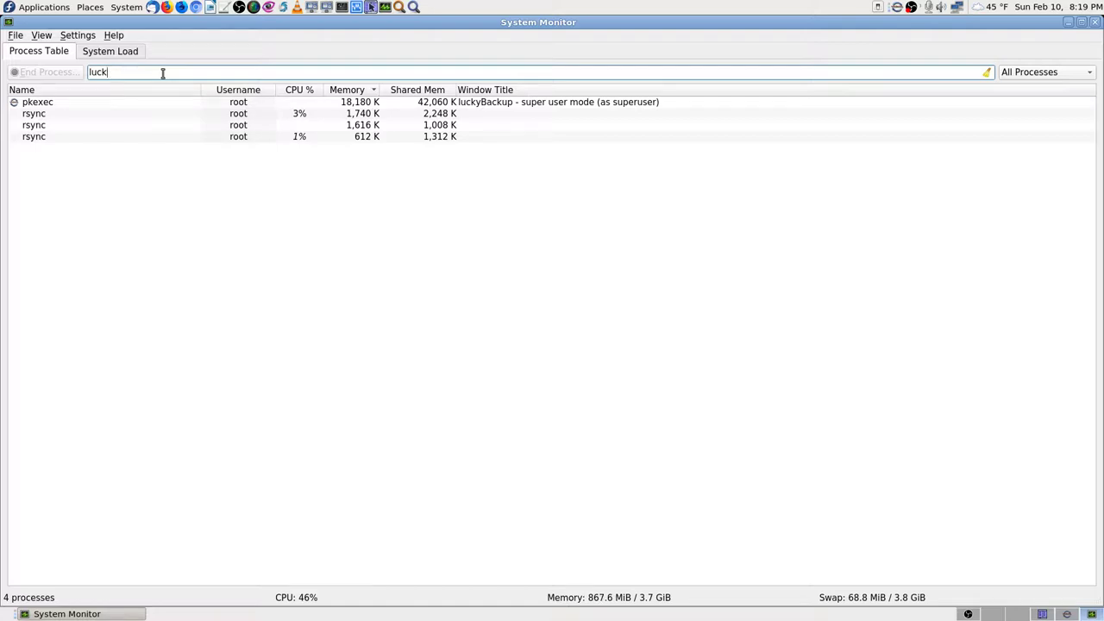
{"action": "key", "text": "BackSpace"}
{"action": "key", "text": "BackSpace"}
{"action": "key", "text": "BackSpace"}
{"action": "key", "text": "BackSpace"}
{"action": "key", "text": "BackSpace"}
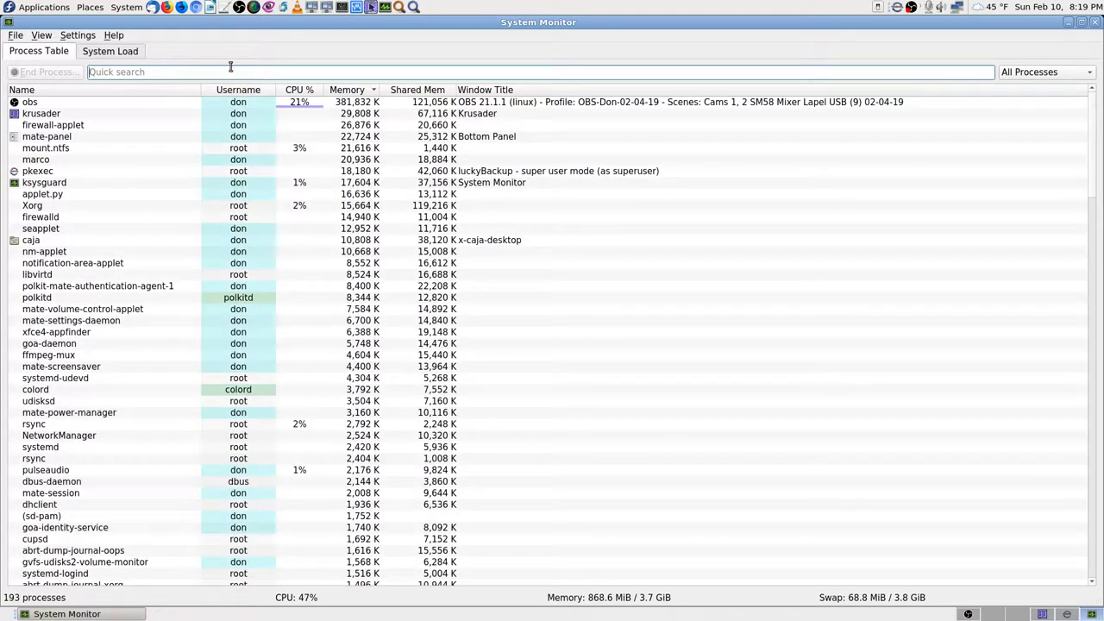
{"action": "left_click", "coordinate": [1042, 614]}
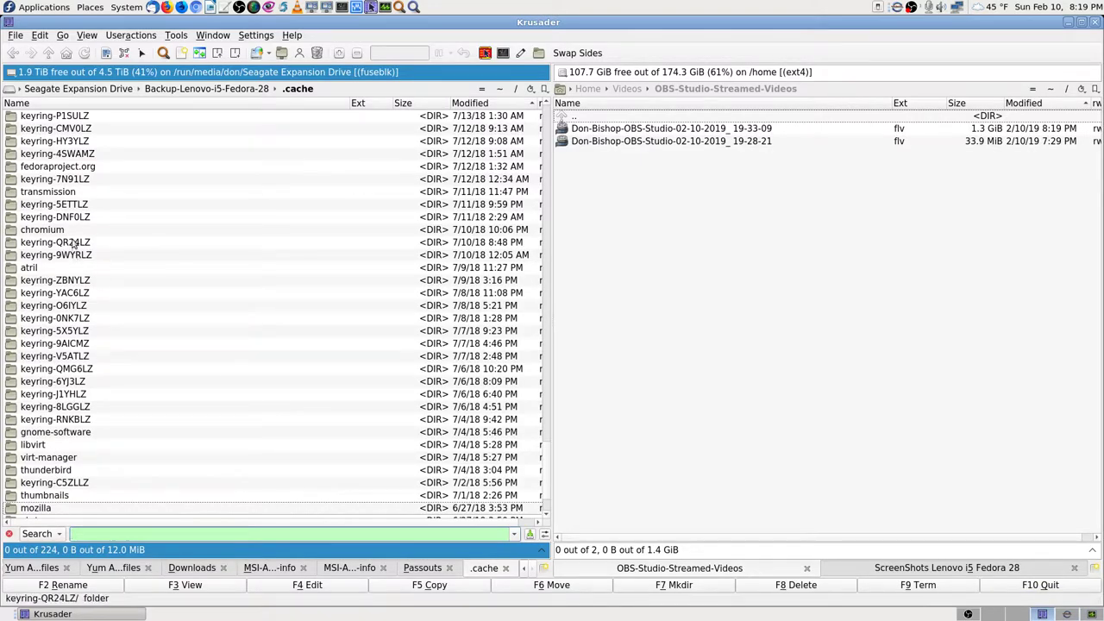
{"action": "double_click", "coordinate": [37, 509]}
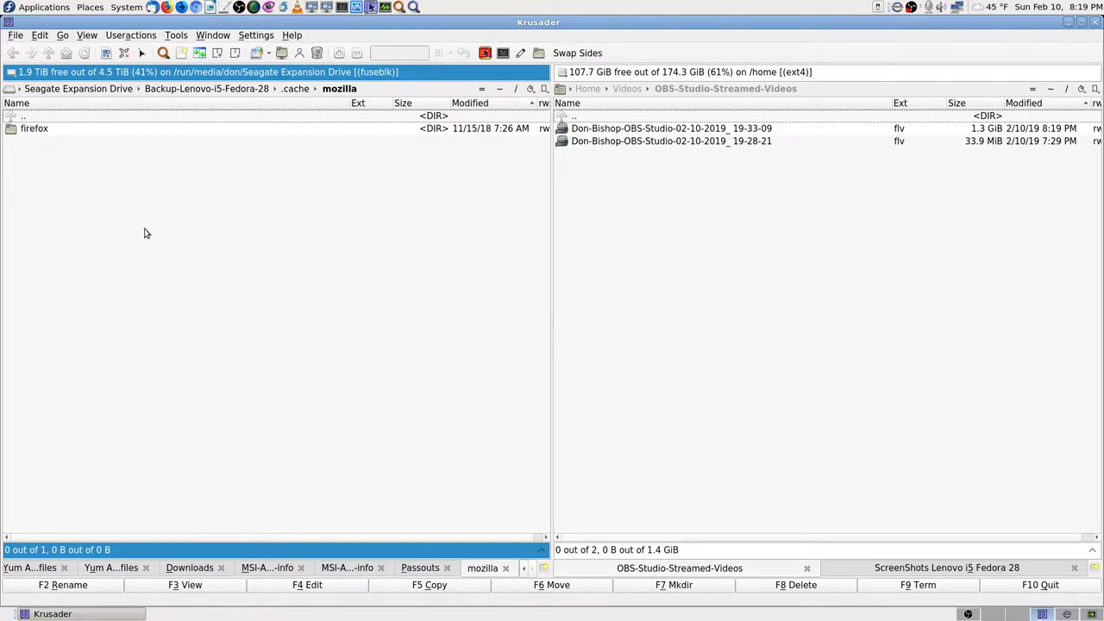
{"action": "left_click", "coordinate": [10, 132]}
{"action": "double_click", "coordinate": [11, 132]}
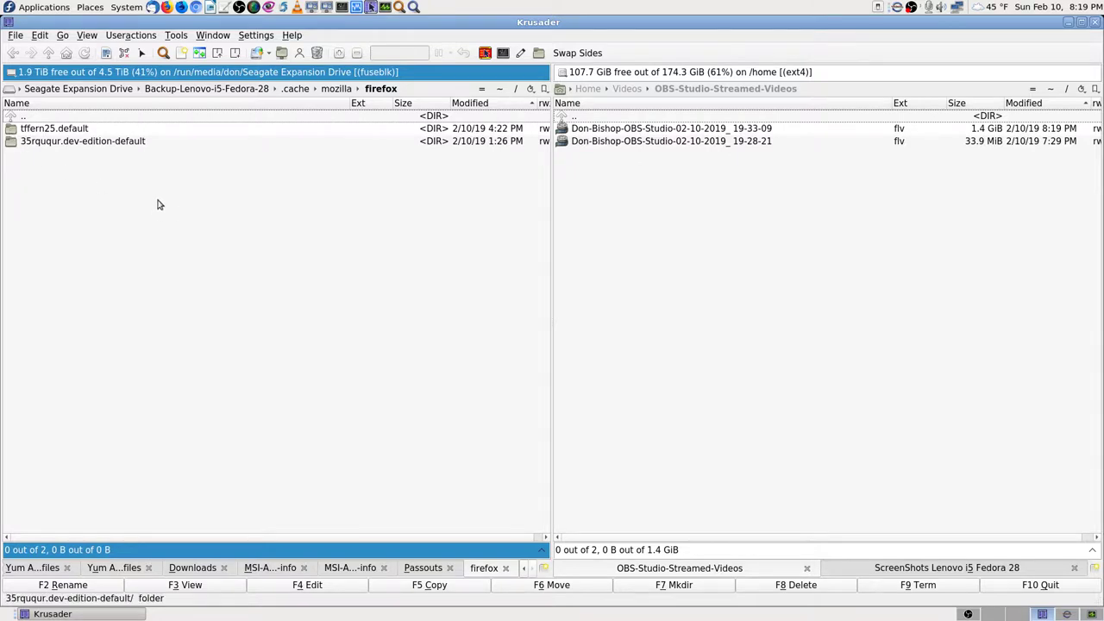
{"action": "left_click", "coordinate": [65, 131]}
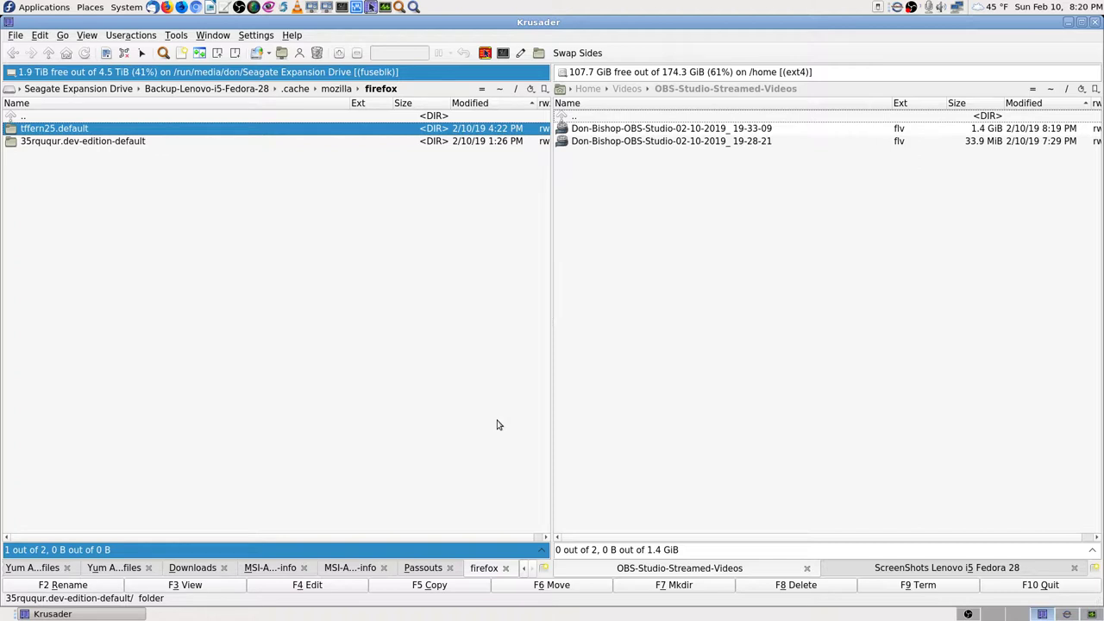
{"action": "key", "text": "Return"}
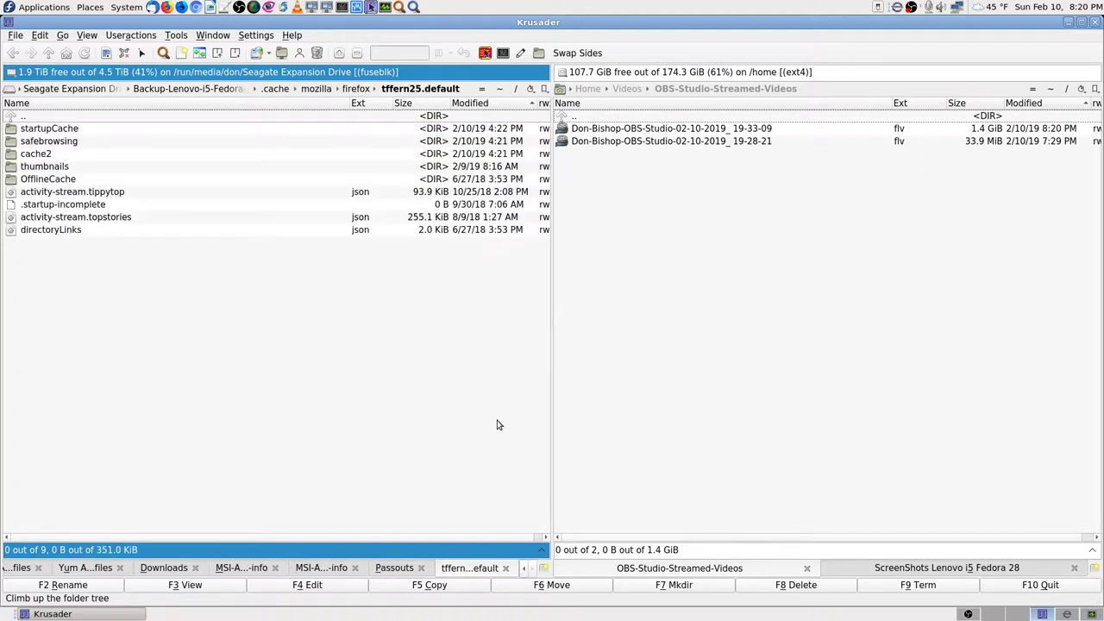
{"action": "key", "text": "Down"}
{"action": "key", "text": "Down"}
{"action": "key", "text": "Down"}
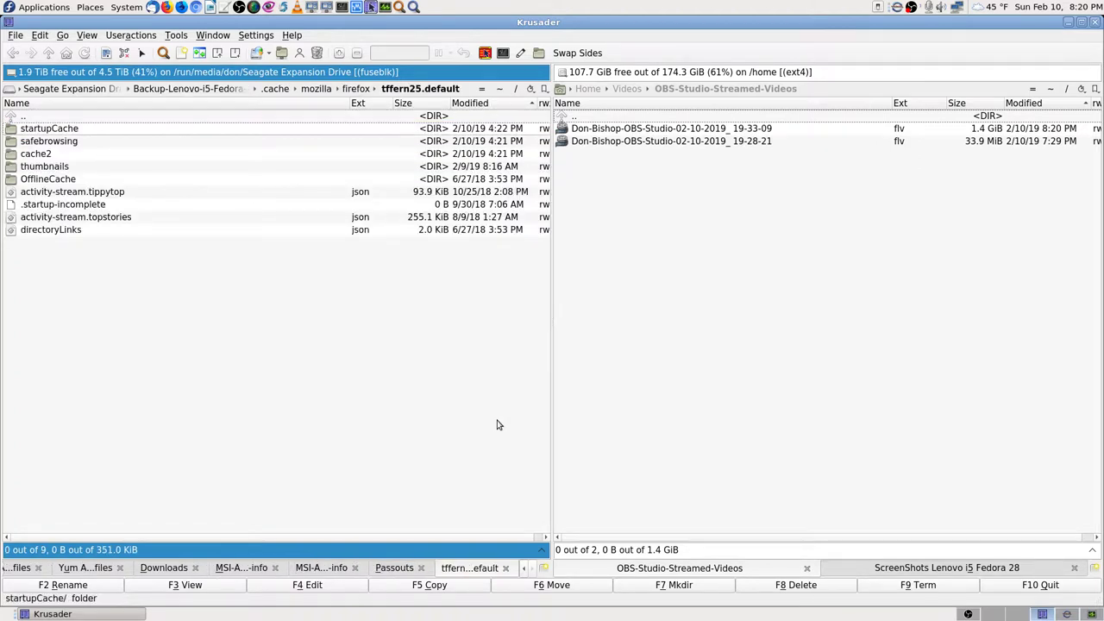
{"action": "key", "text": "Return"}
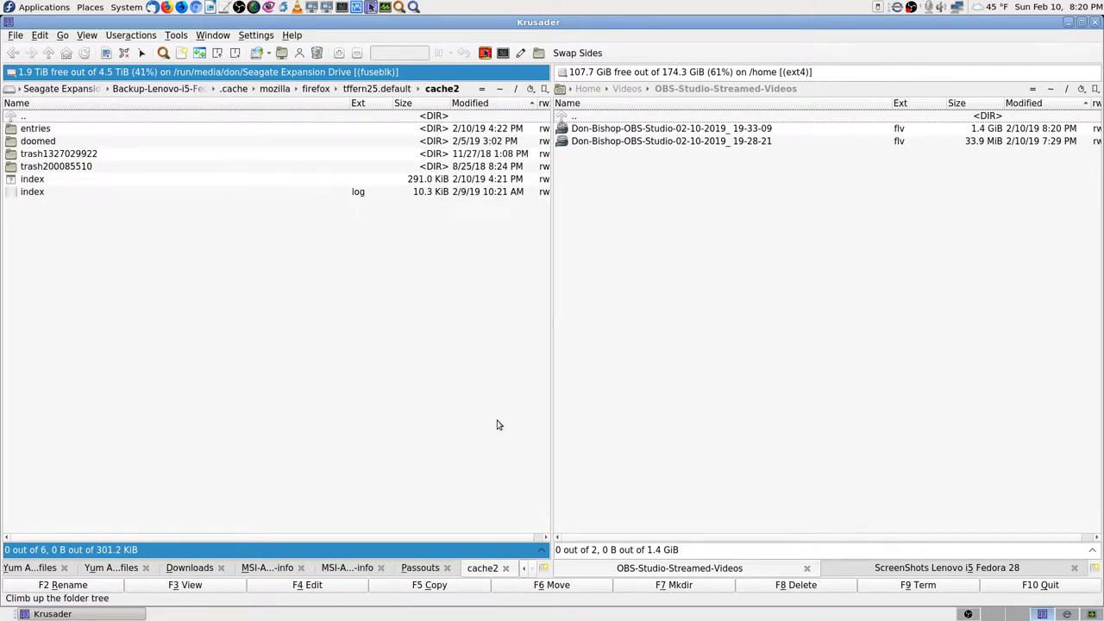
{"action": "key", "text": "Down"}
{"action": "key", "text": "Down"}
{"action": "key", "text": "Down"}
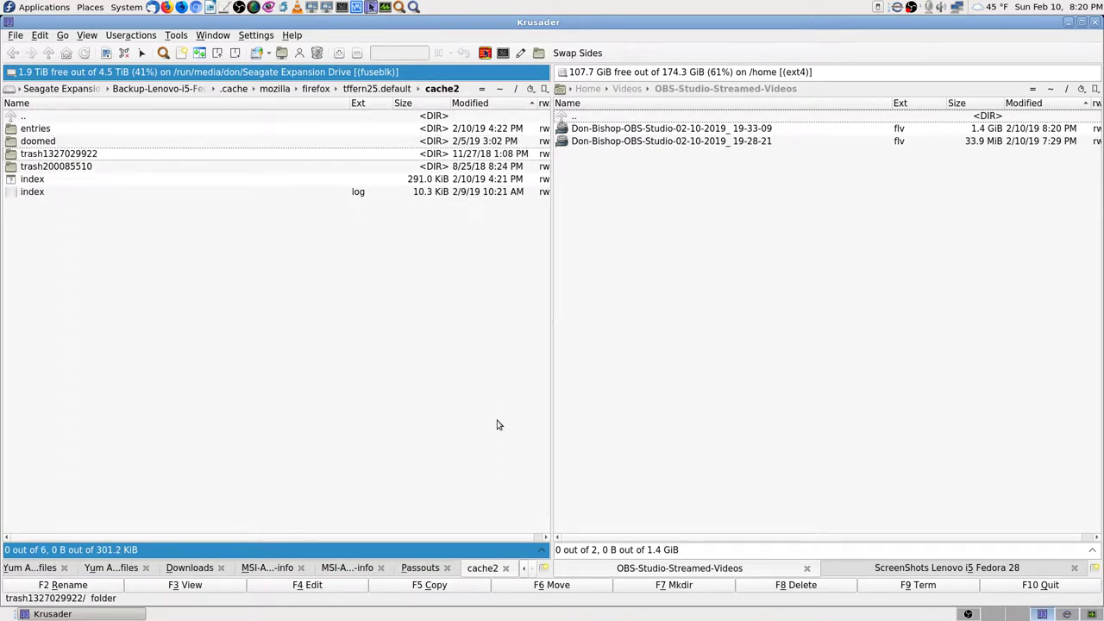
{"action": "key", "text": "Return"}
{"action": "key", "text": "BackSpace"}
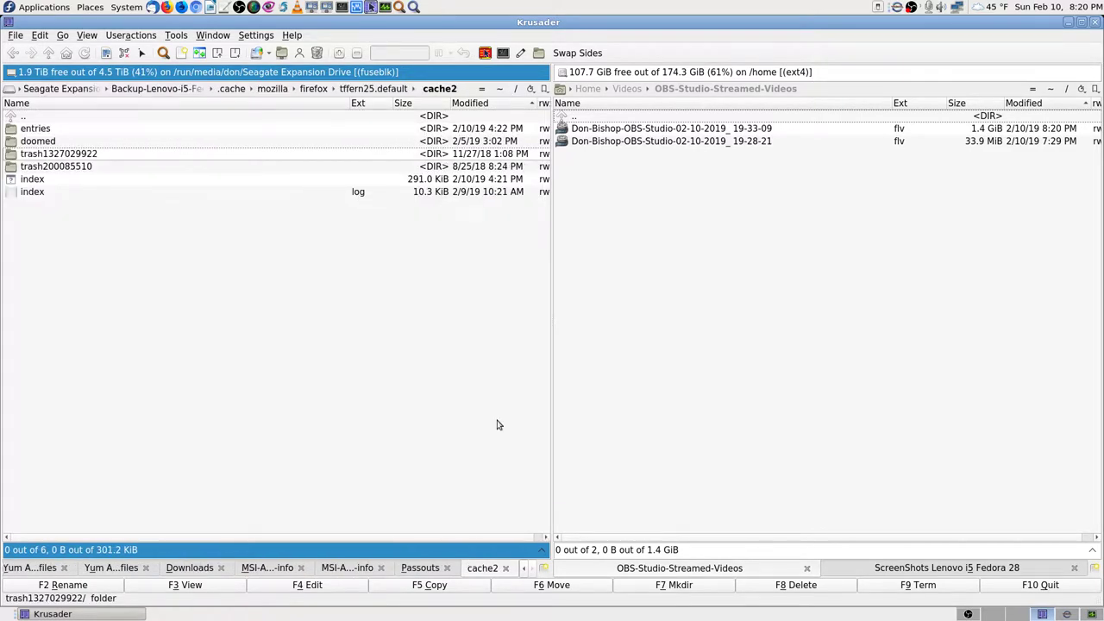
{"action": "key", "text": "Up"}
{"action": "key", "text": "Up"}
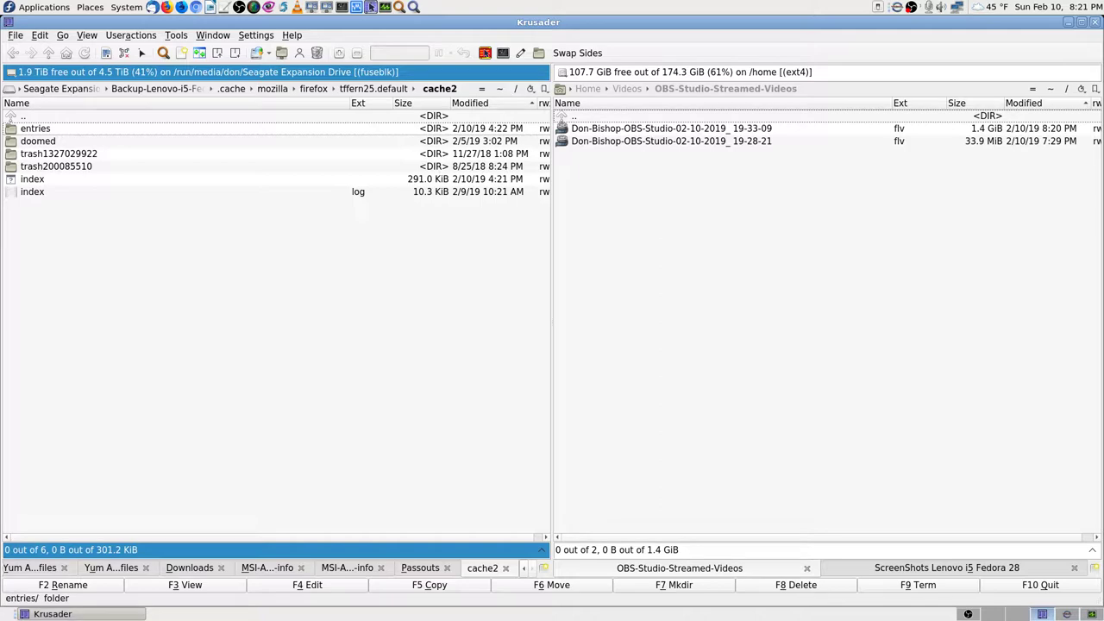
Step: Open System Monitor, select the krusader process, then switch workspaces
{"action": "left_click", "coordinate": [370, 7]}
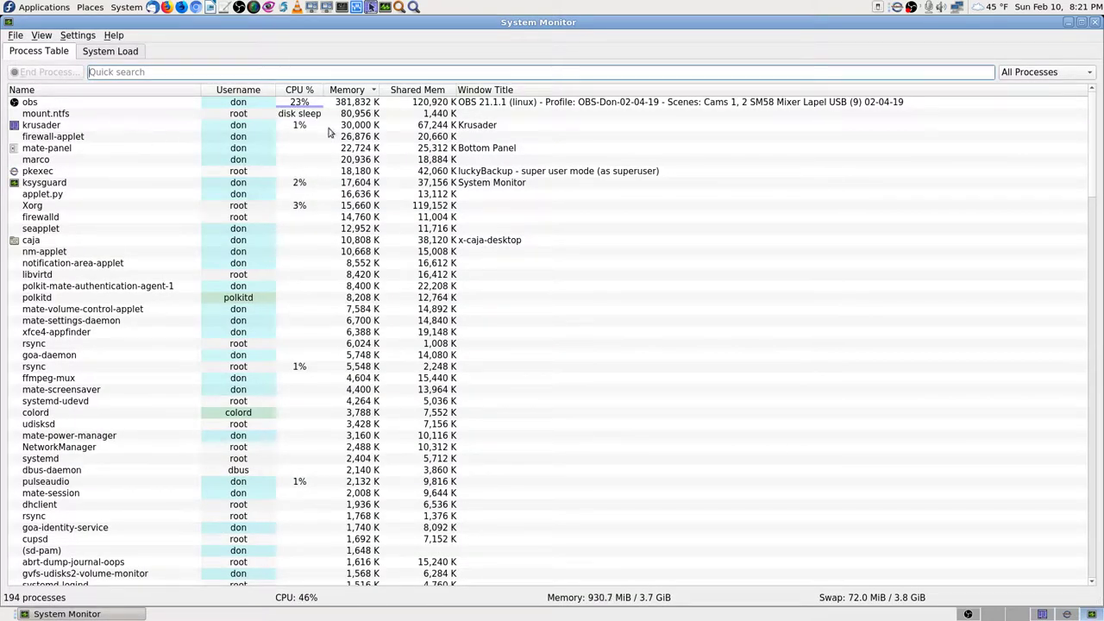
{"action": "left_click", "coordinate": [300, 126]}
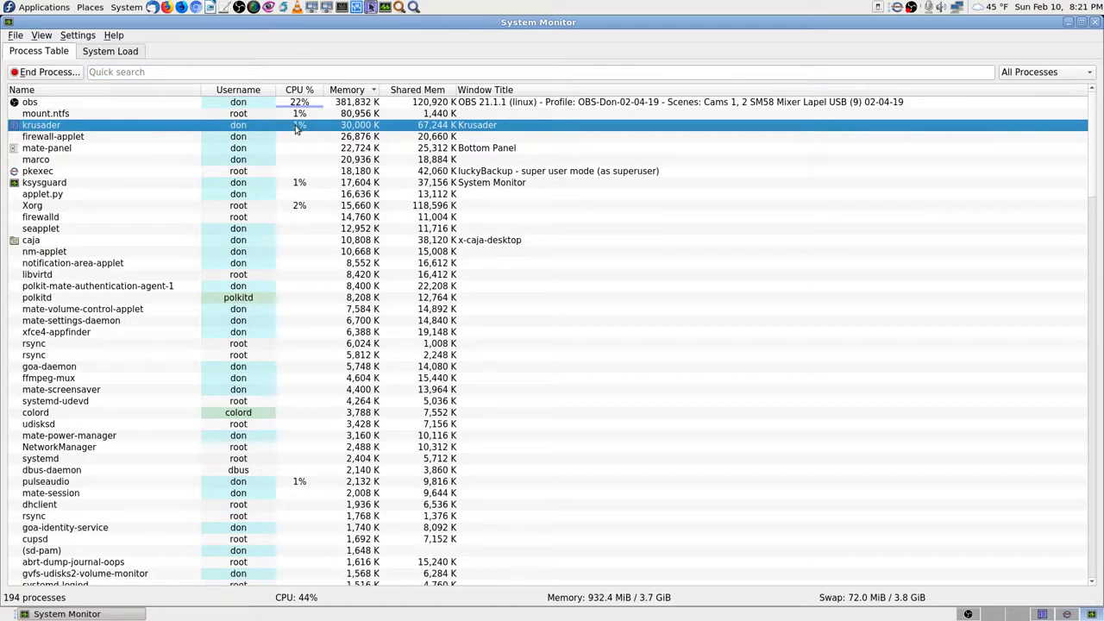
{"action": "mouse_move", "coordinate": [307, 129]}
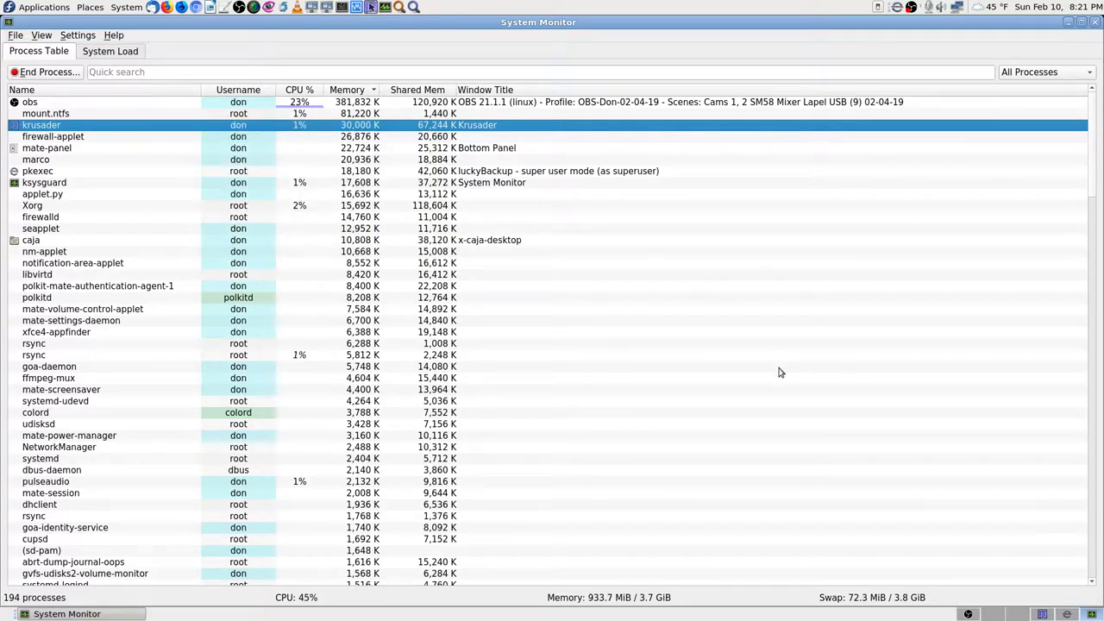
{"action": "left_click", "coordinate": [1043, 614]}
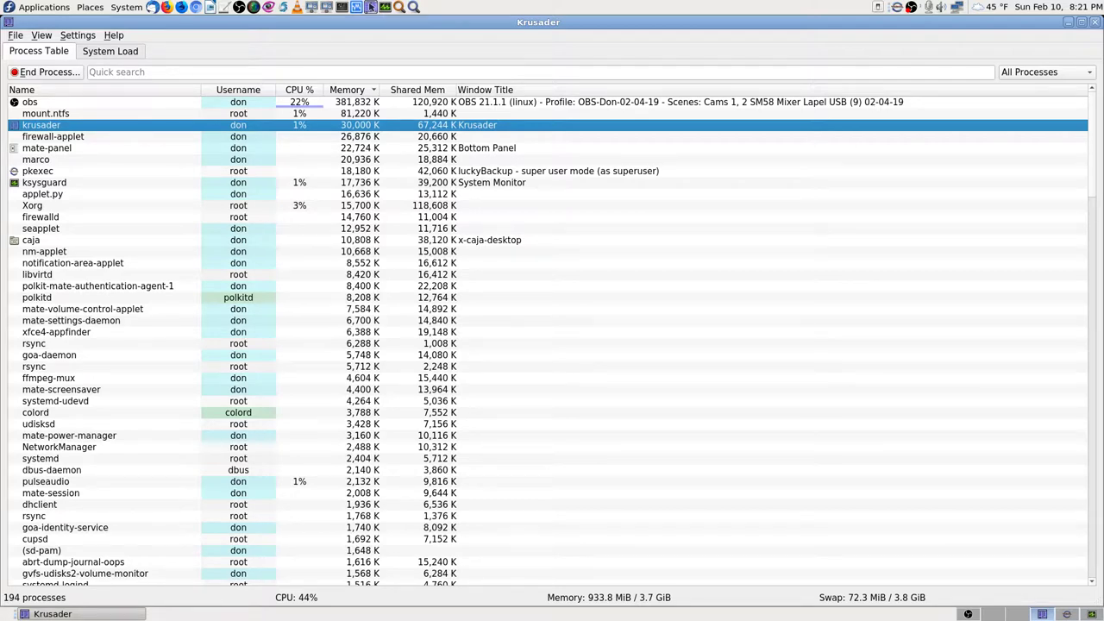
Step: Check luckyBackup's dry-run output, then switch back to the System Monitor workspace
{"action": "left_click", "coordinate": [1067, 615]}
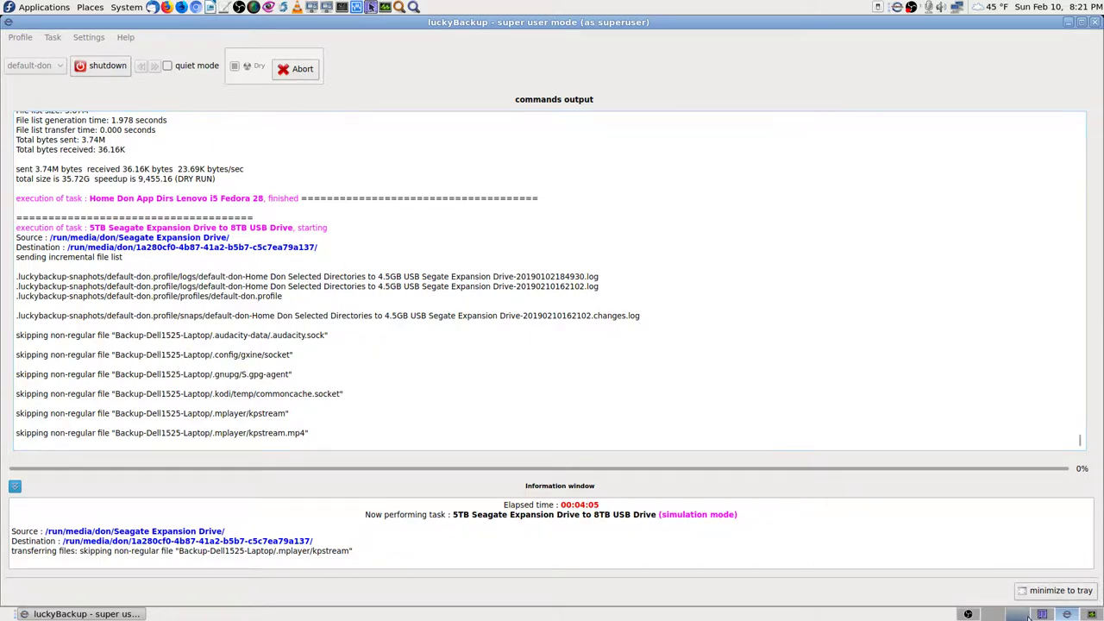
{"action": "left_click", "coordinate": [1068, 614]}
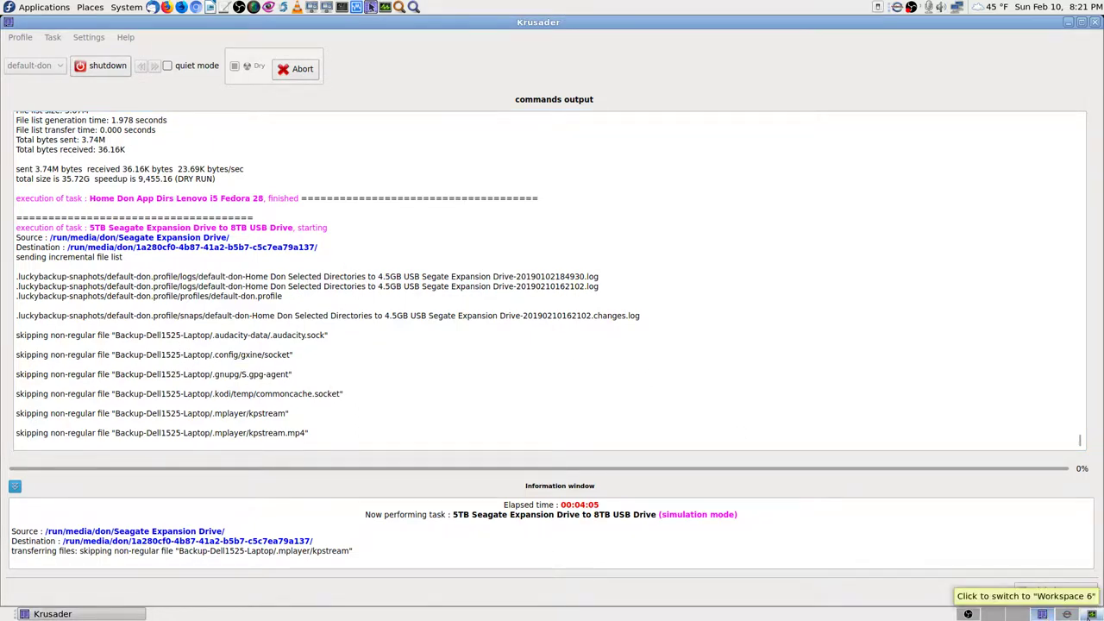
{"action": "left_click", "coordinate": [1073, 615]}
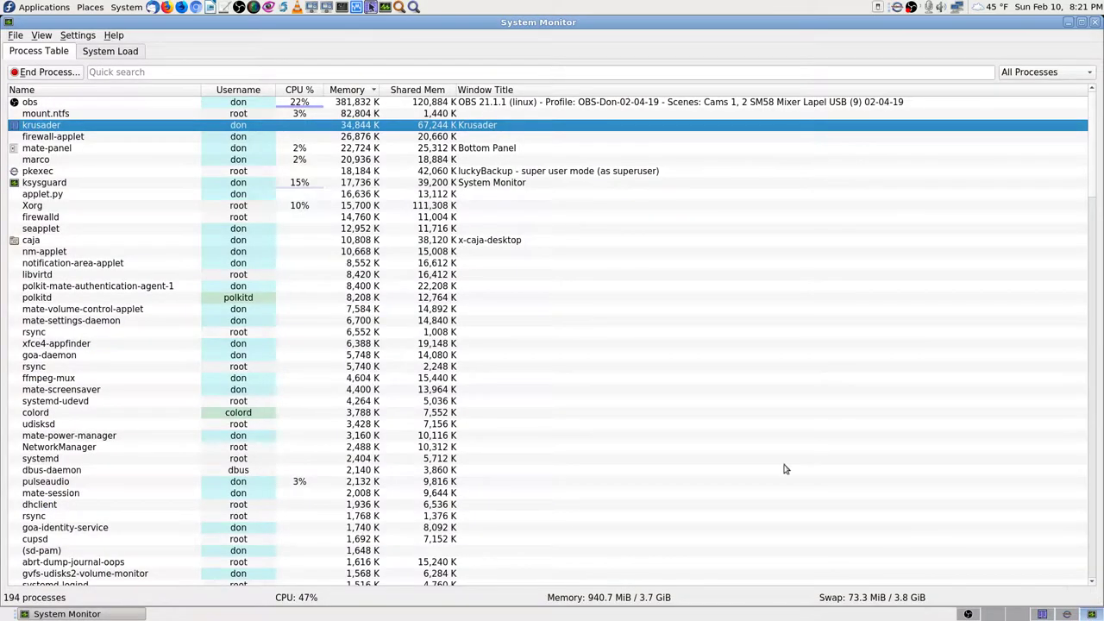
Step: End the krusader process in System Monitor, reselect it, then switch to luckyBackup's workspace
{"action": "left_click", "coordinate": [66, 74]}
{"action": "left_click", "coordinate": [615, 399]}
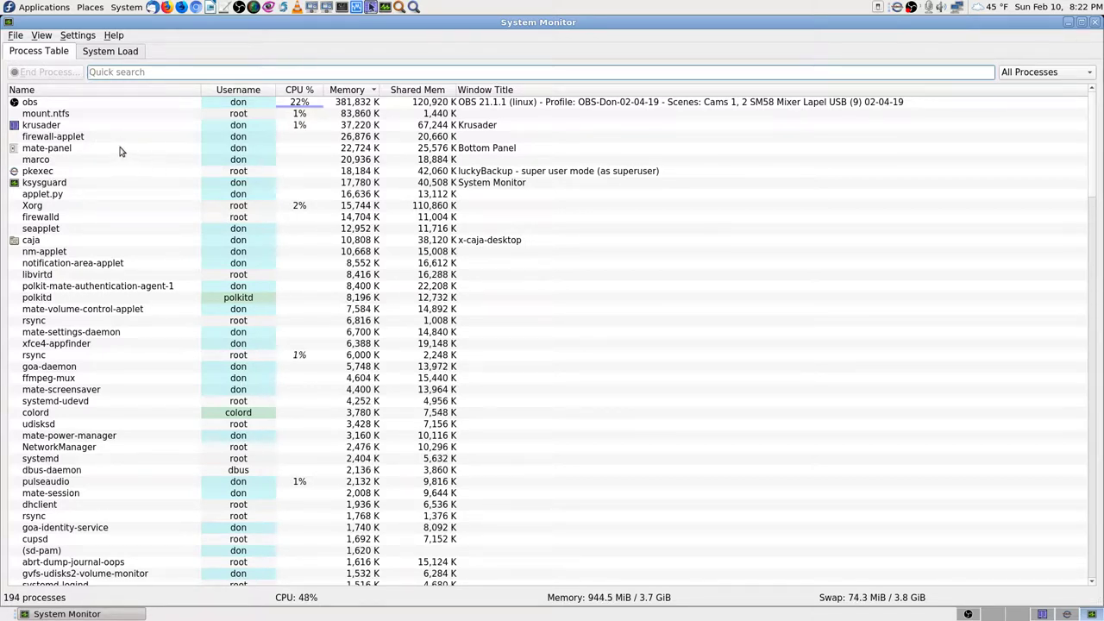
{"action": "mouse_move", "coordinate": [122, 151]}
{"action": "mouse_move", "coordinate": [49, 127]}
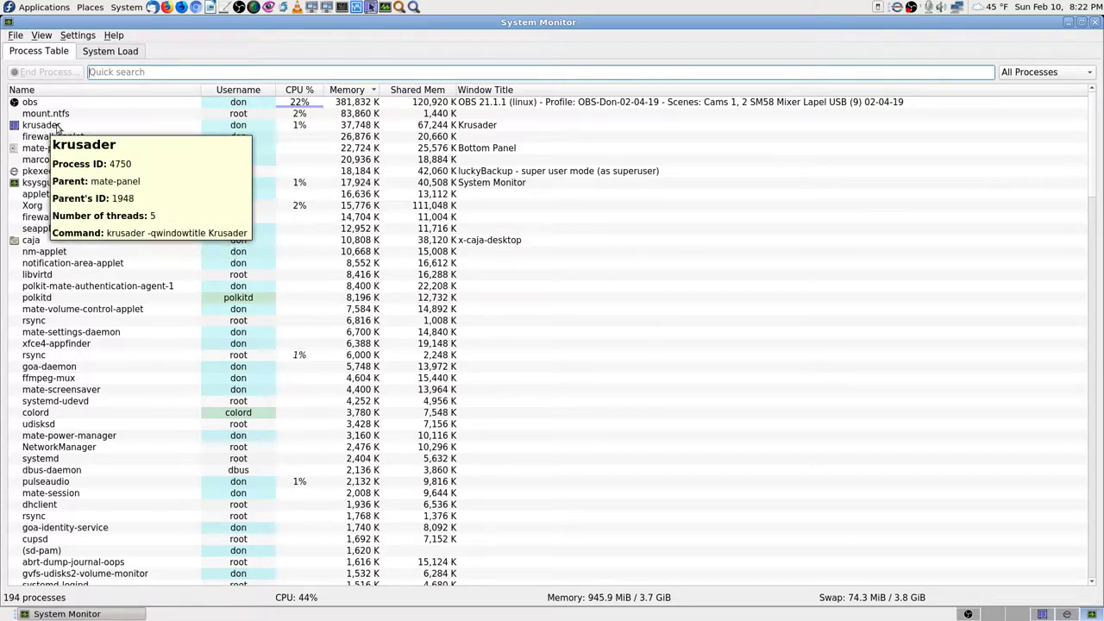
{"action": "left_click", "coordinate": [62, 126]}
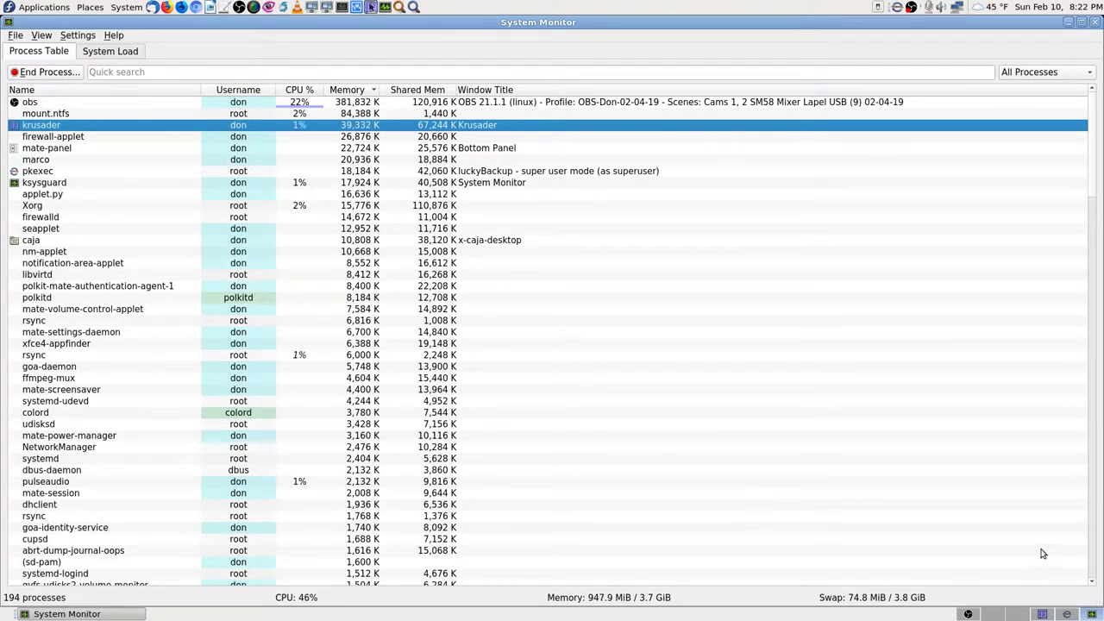
{"action": "left_click", "coordinate": [1043, 614]}
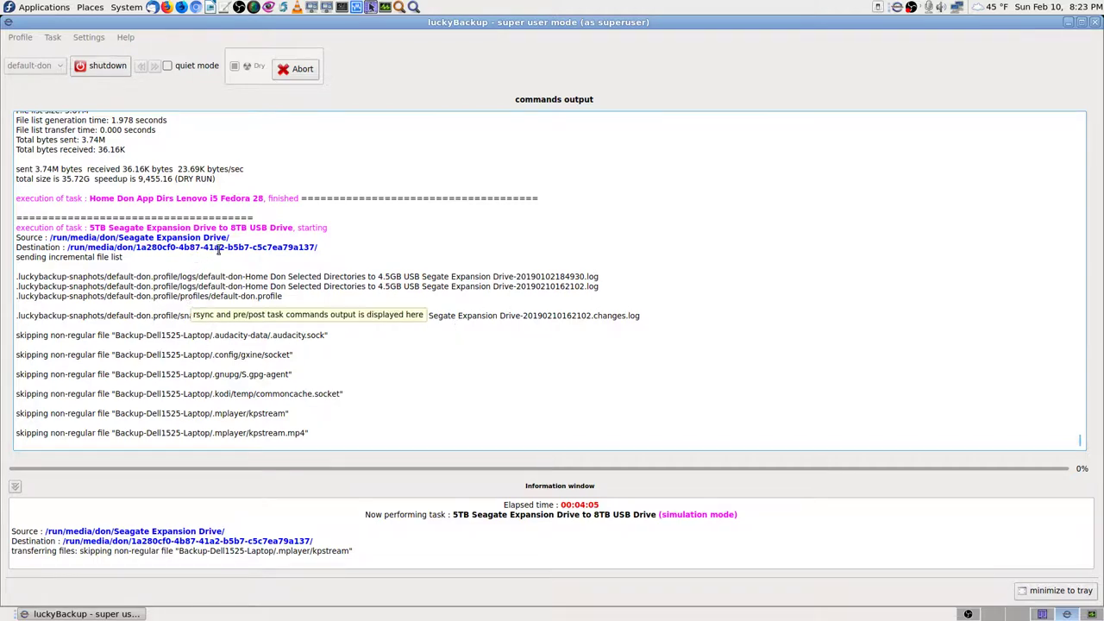
Step: Abort luckyBackup's running dry-run backup and return to the task list with Done
{"action": "scroll", "coordinate": [225, 250], "scroll_direction": "up", "scroll_amount": 15}
{"action": "scroll", "coordinate": [227, 251], "scroll_direction": "up", "scroll_amount": 4}
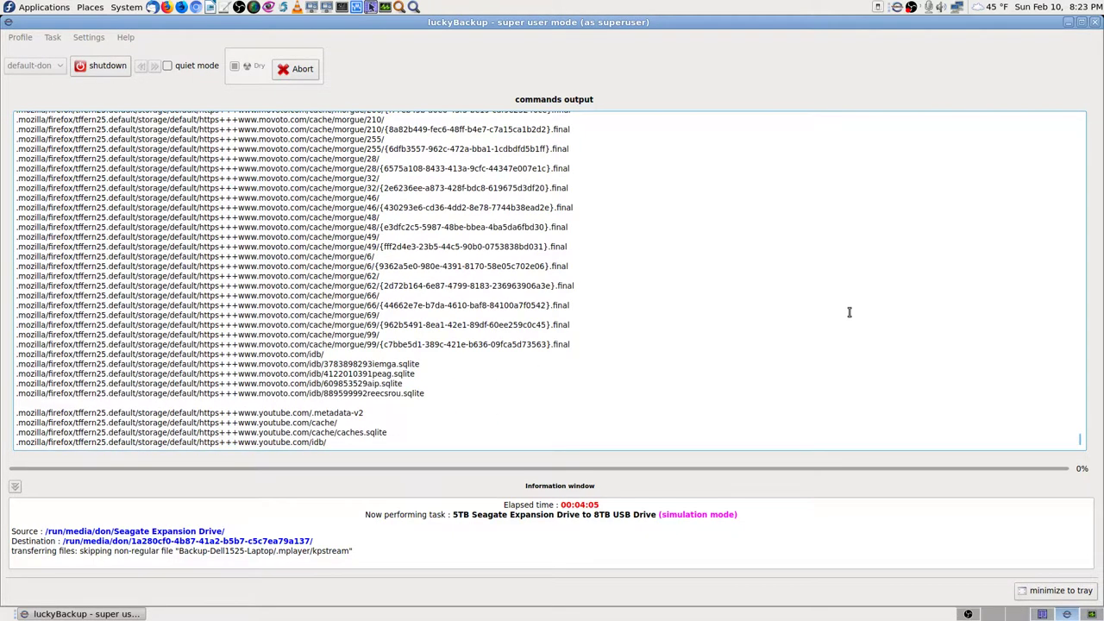
{"action": "left_click_drag", "start_coordinate": [1084, 441], "coordinate": [1090, 113]}
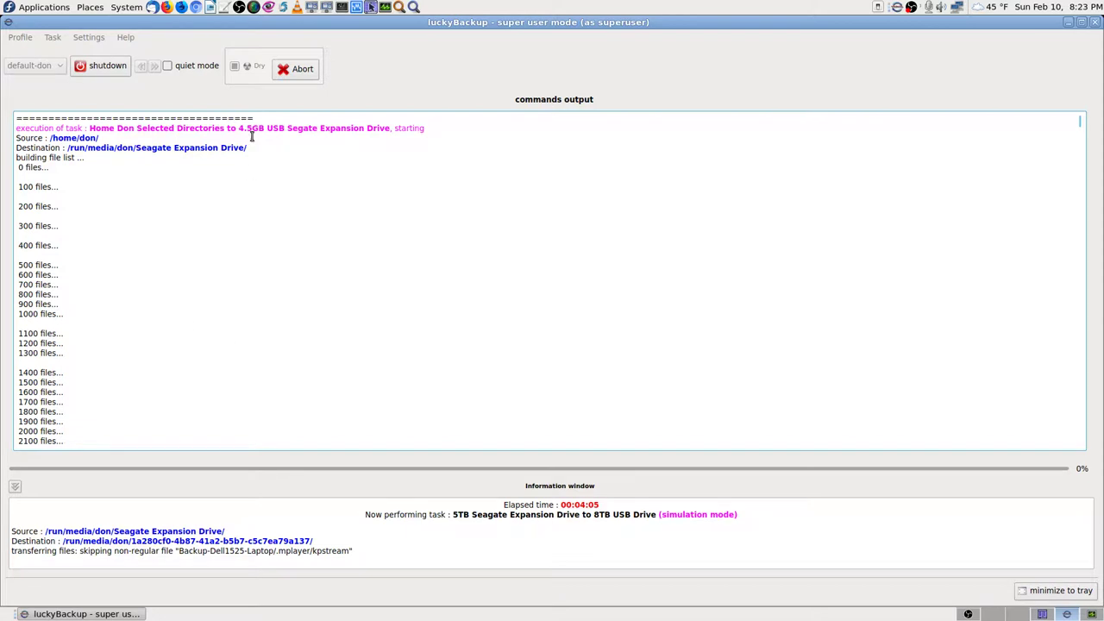
{"action": "left_click", "coordinate": [298, 69]}
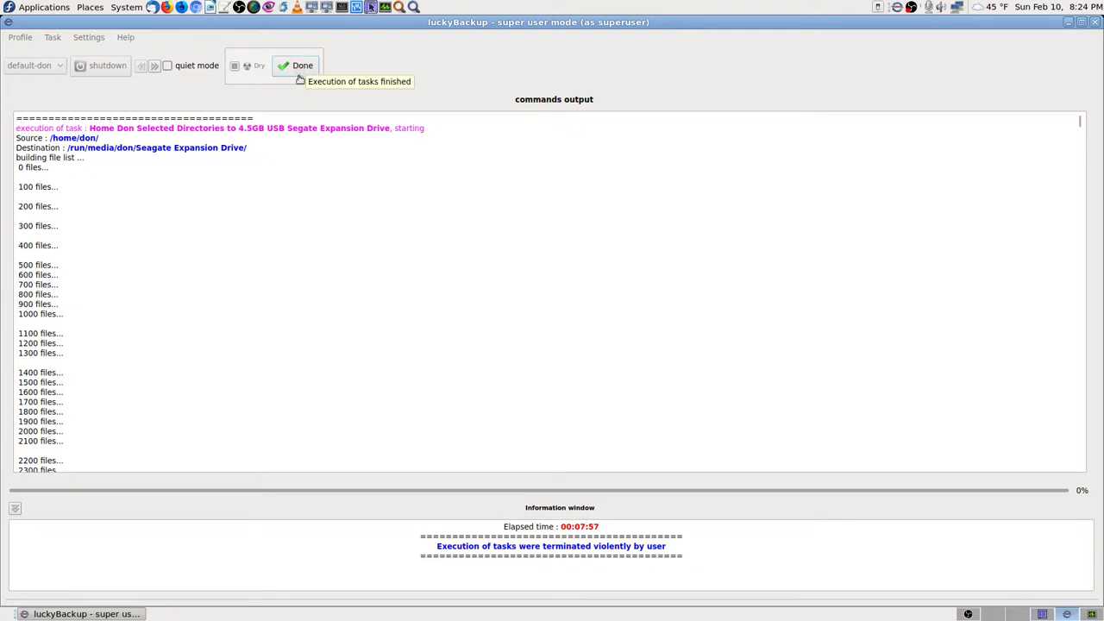
{"action": "left_click", "coordinate": [303, 71]}
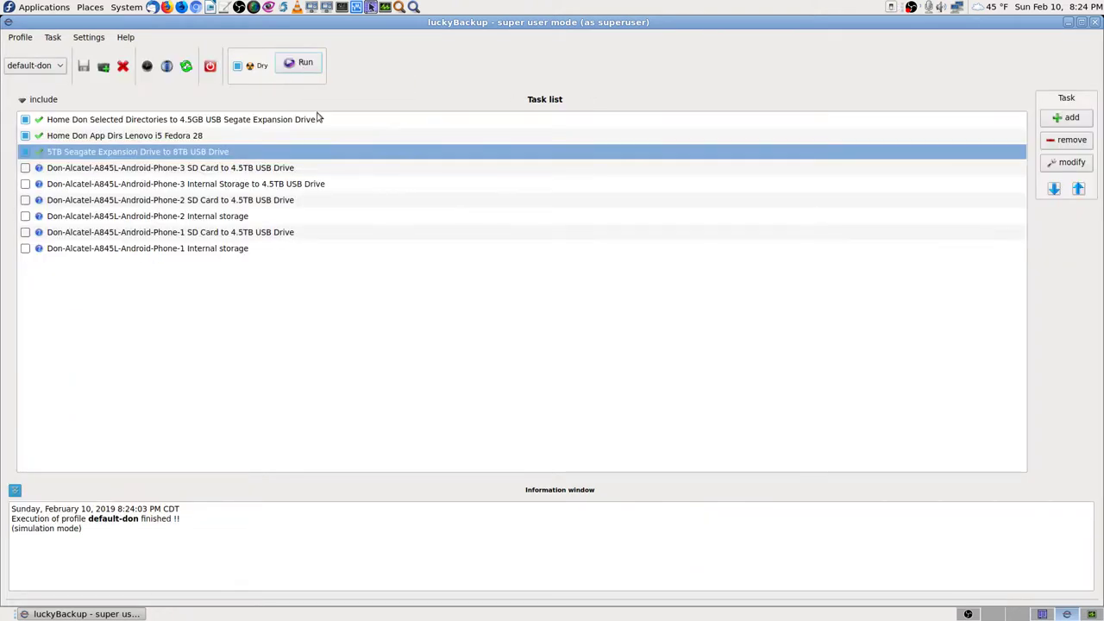
Step: Force-kill krusader with Send Signal > Kill (KILL), then return to luckyBackup's workspace
{"action": "left_click", "coordinate": [1042, 614]}
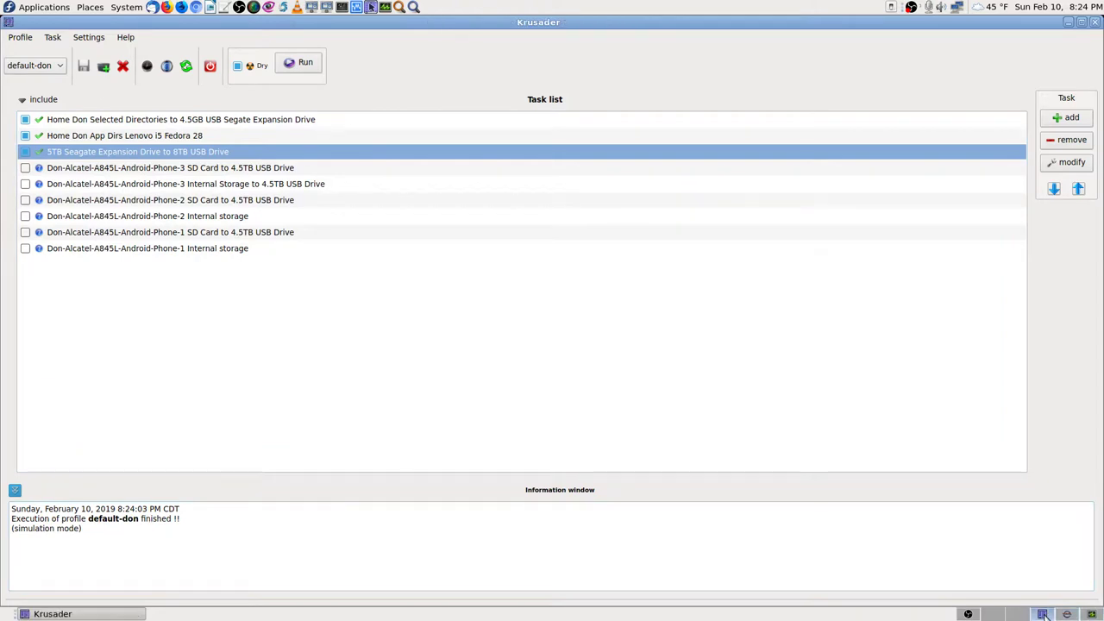
{"action": "left_click", "coordinate": [1042, 614]}
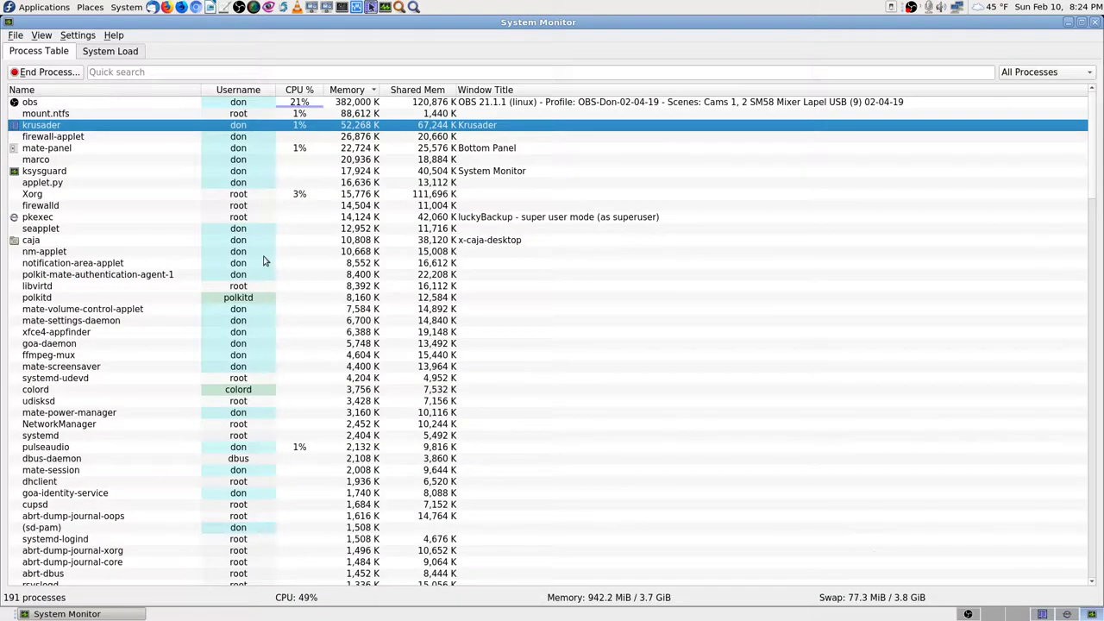
{"action": "right_click", "coordinate": [107, 126]}
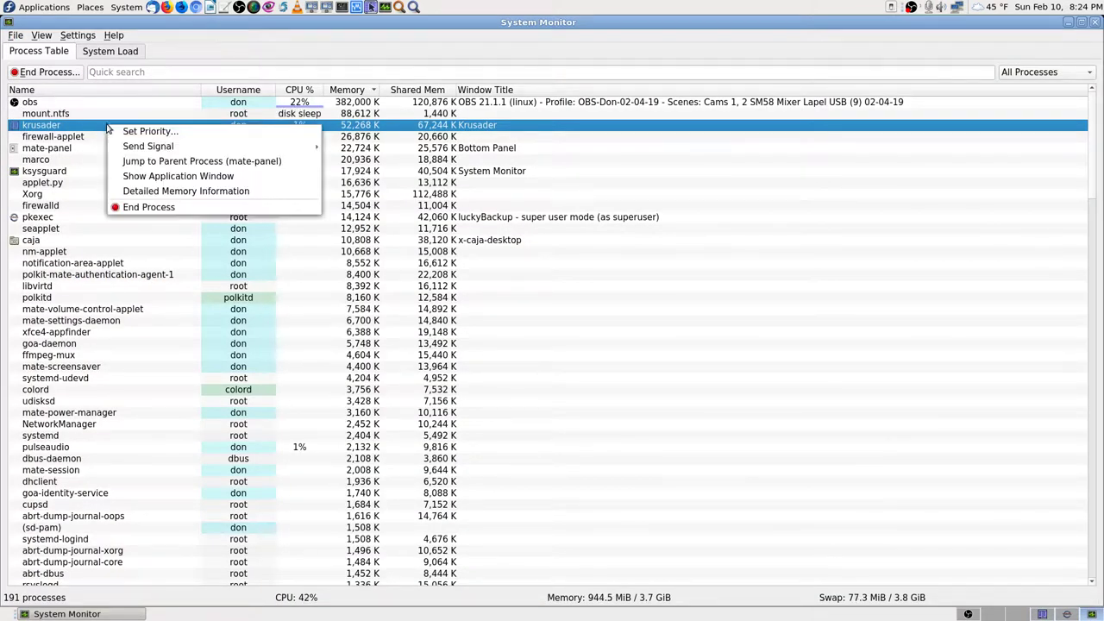
{"action": "mouse_move", "coordinate": [211, 147]}
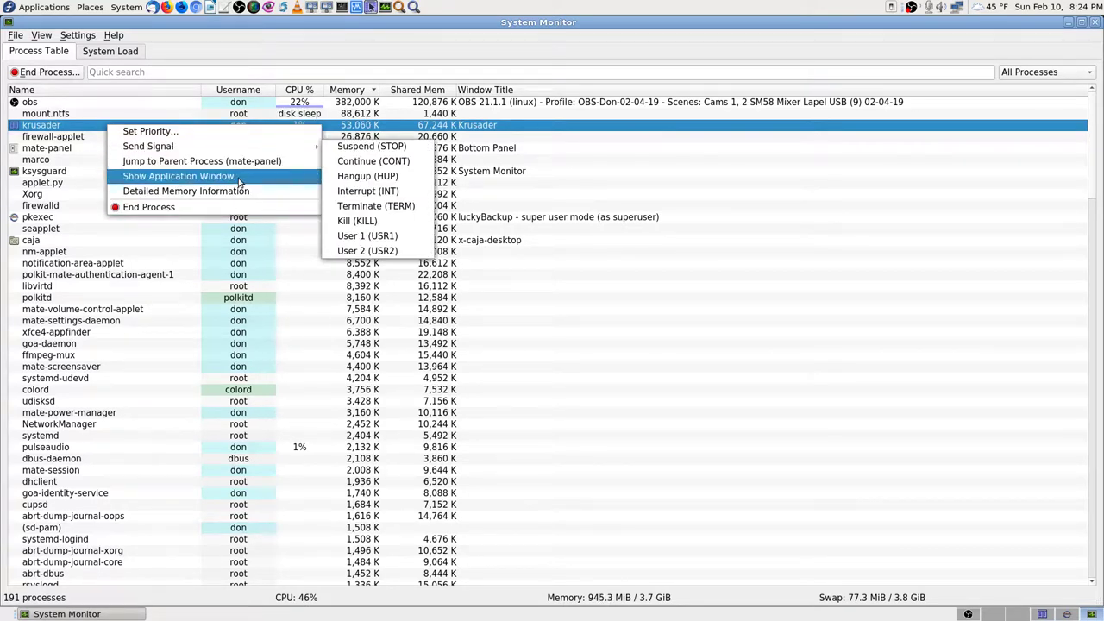
{"action": "mouse_move", "coordinate": [246, 147]}
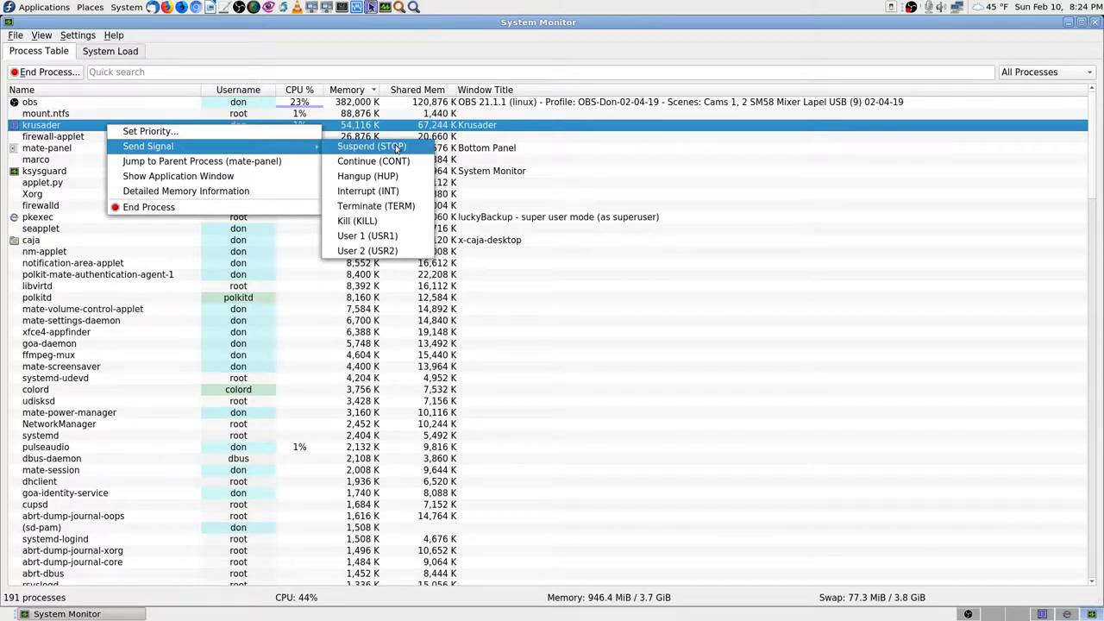
{"action": "left_click", "coordinate": [396, 221]}
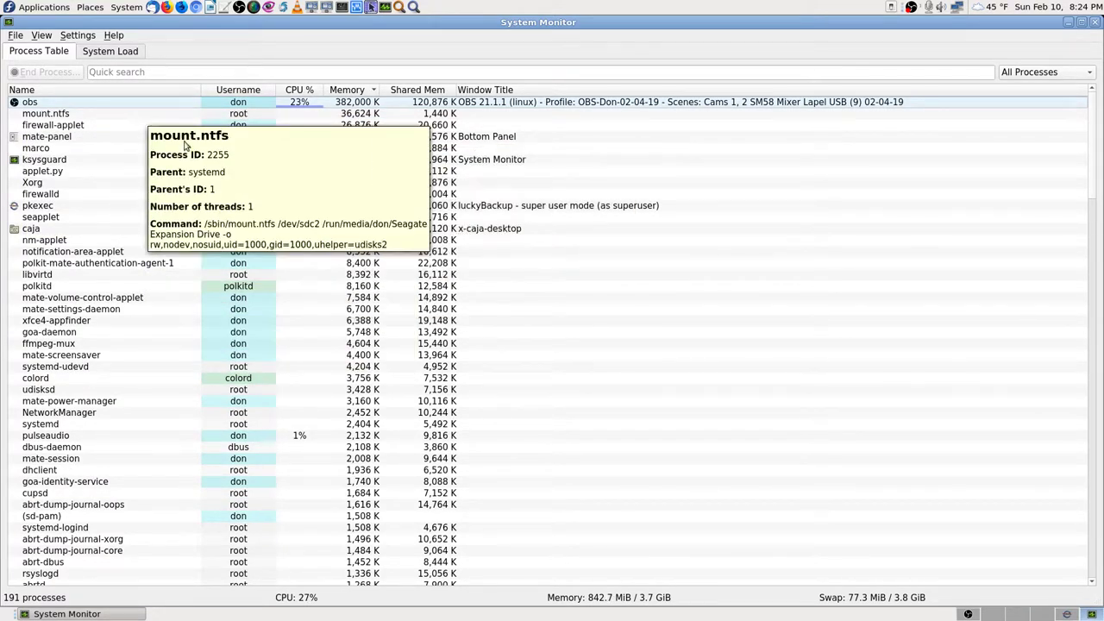
{"action": "left_click", "coordinate": [1072, 615]}
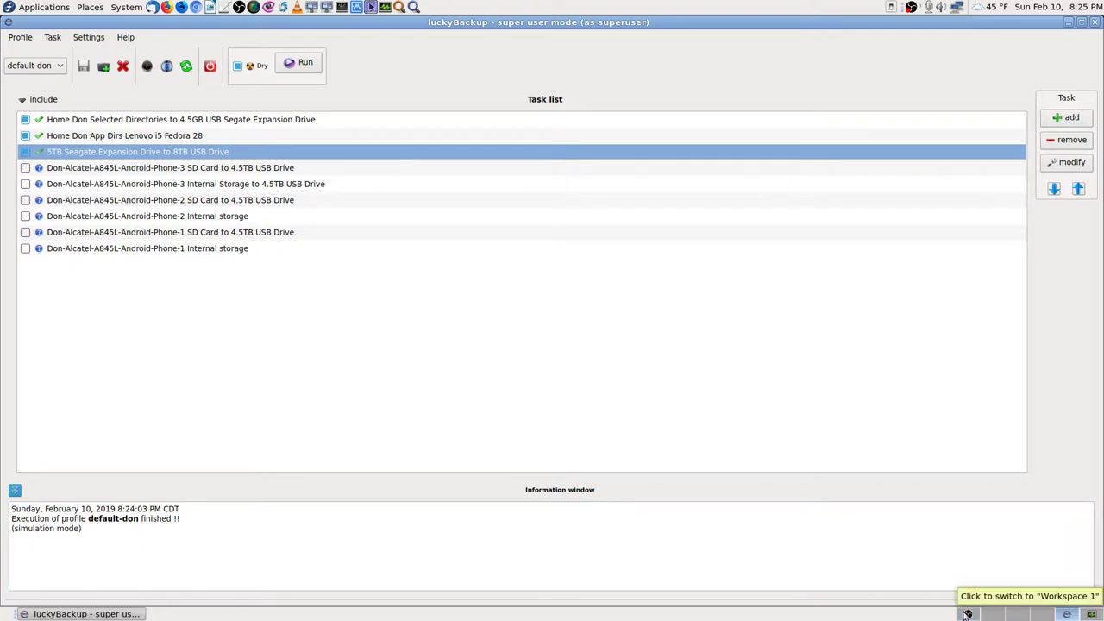
Step: Switch the OBS stream to Cam 1 Stream and back to Desktop Screencast, then return to luckyBackup
{"action": "left_click", "coordinate": [1043, 613]}
{"action": "left_click", "coordinate": [63, 472]}
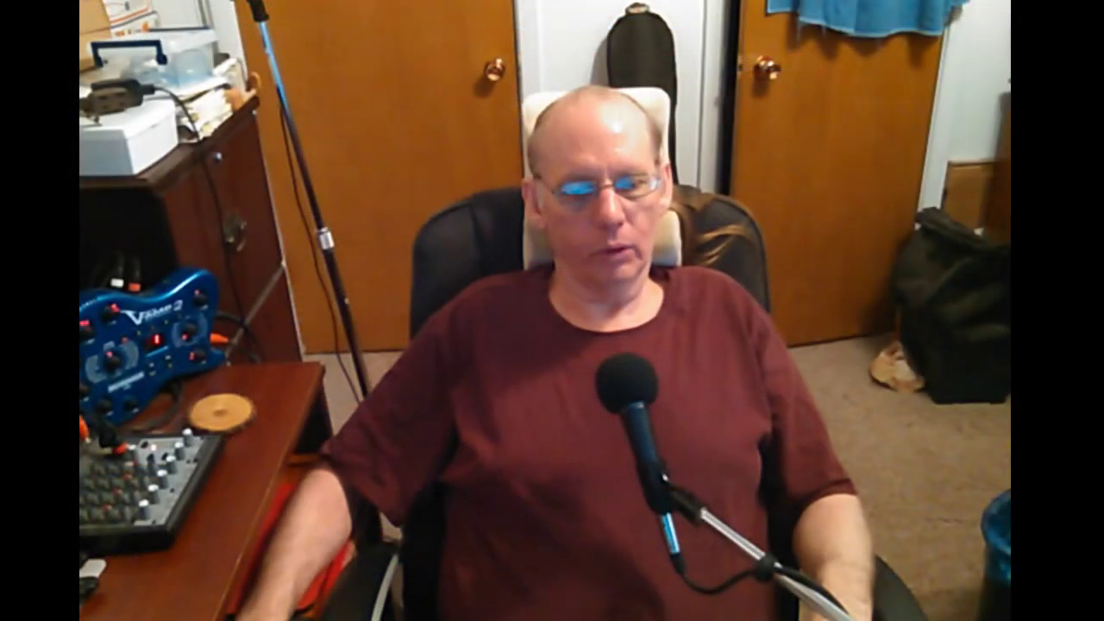
{"action": "left_click", "coordinate": [48, 461]}
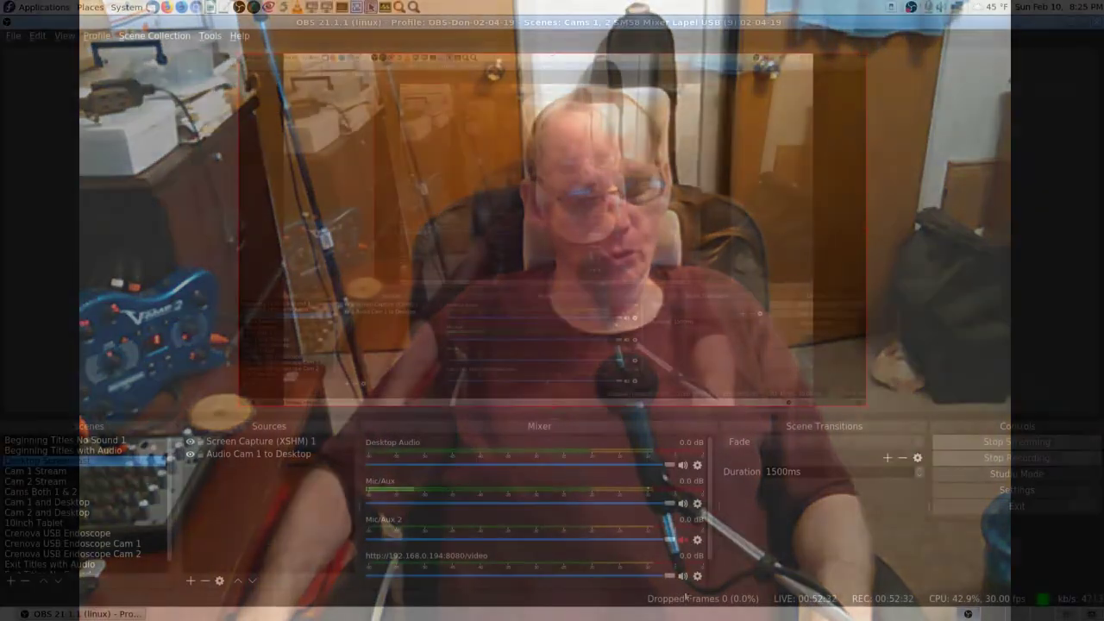
{"action": "key", "text": "ctrl+alt+Right"}
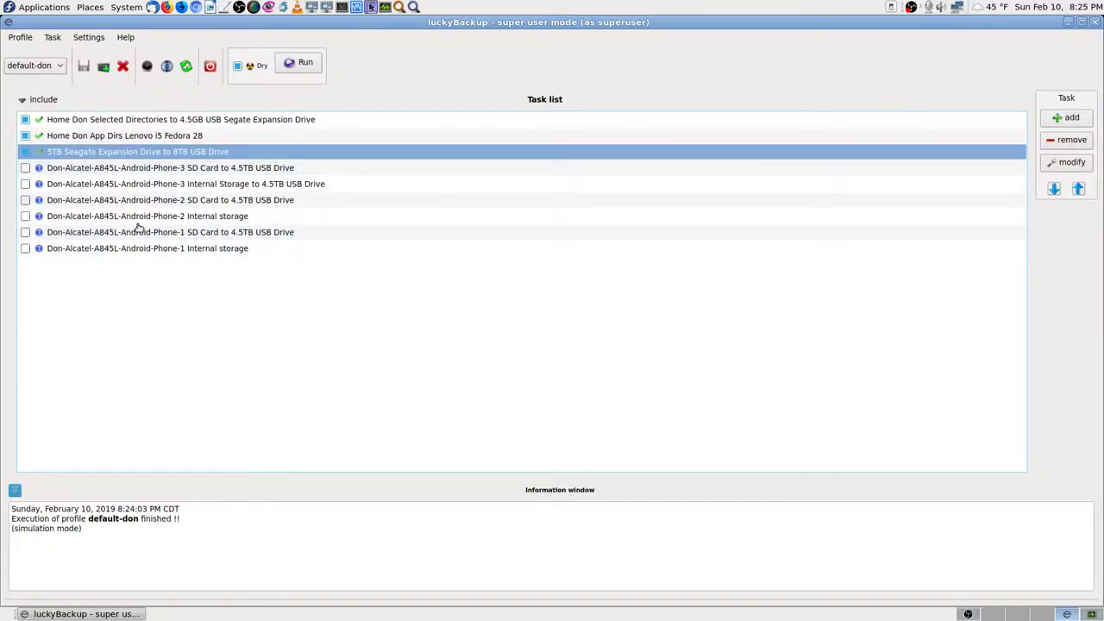
Step: Select the Phone-2 SD Card to 4.5TB USB Drive task and open its properties
{"action": "left_click", "coordinate": [216, 217]}
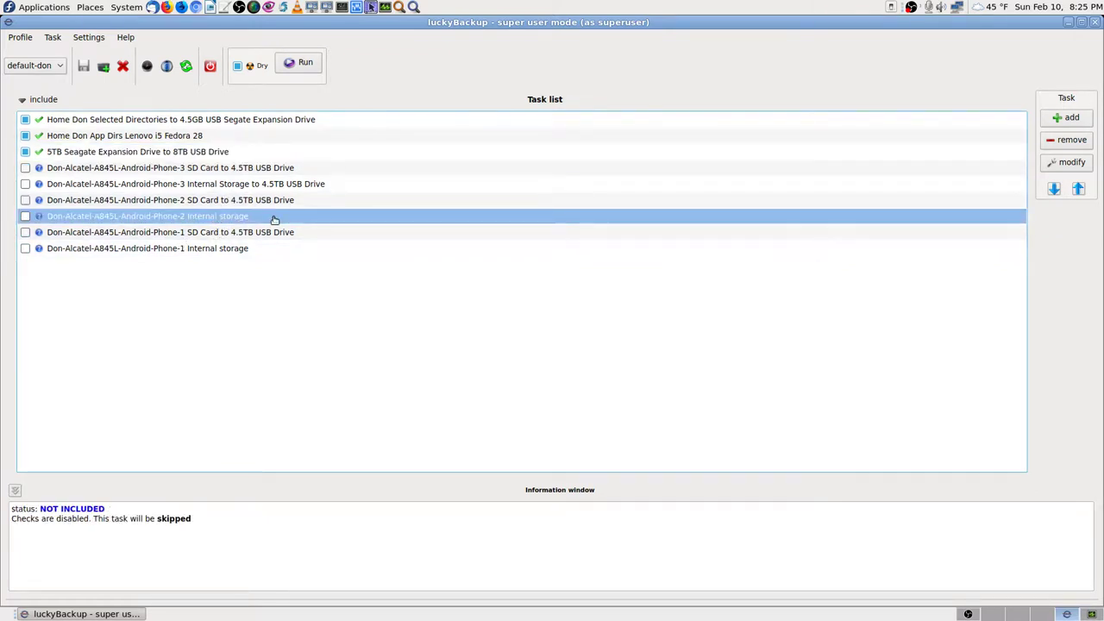
{"action": "left_click", "coordinate": [215, 201]}
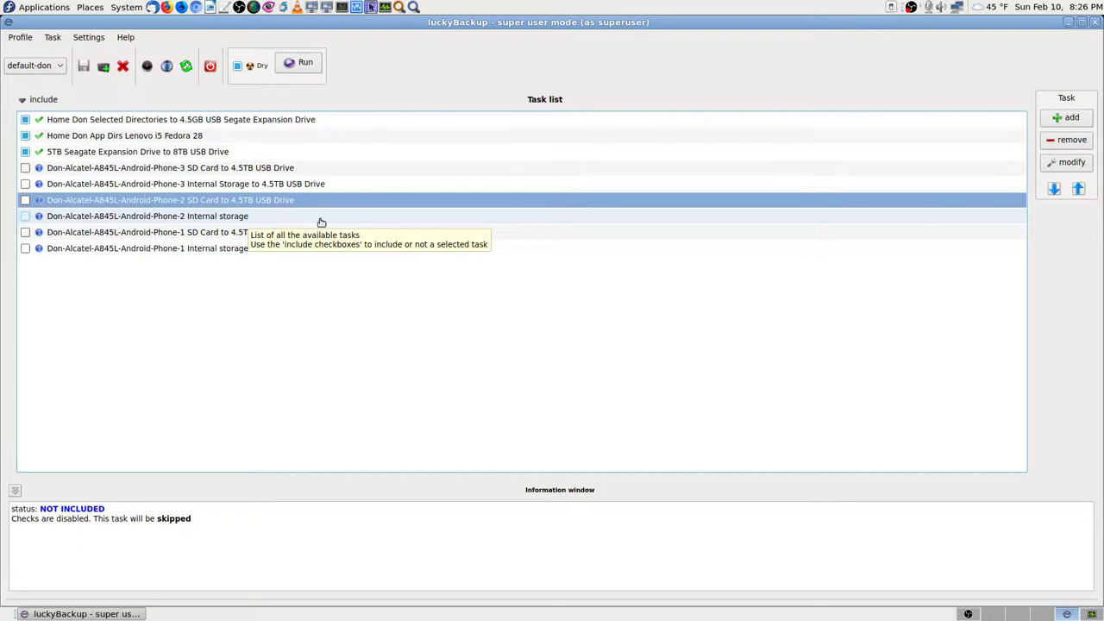
{"action": "left_click", "coordinate": [244, 219]}
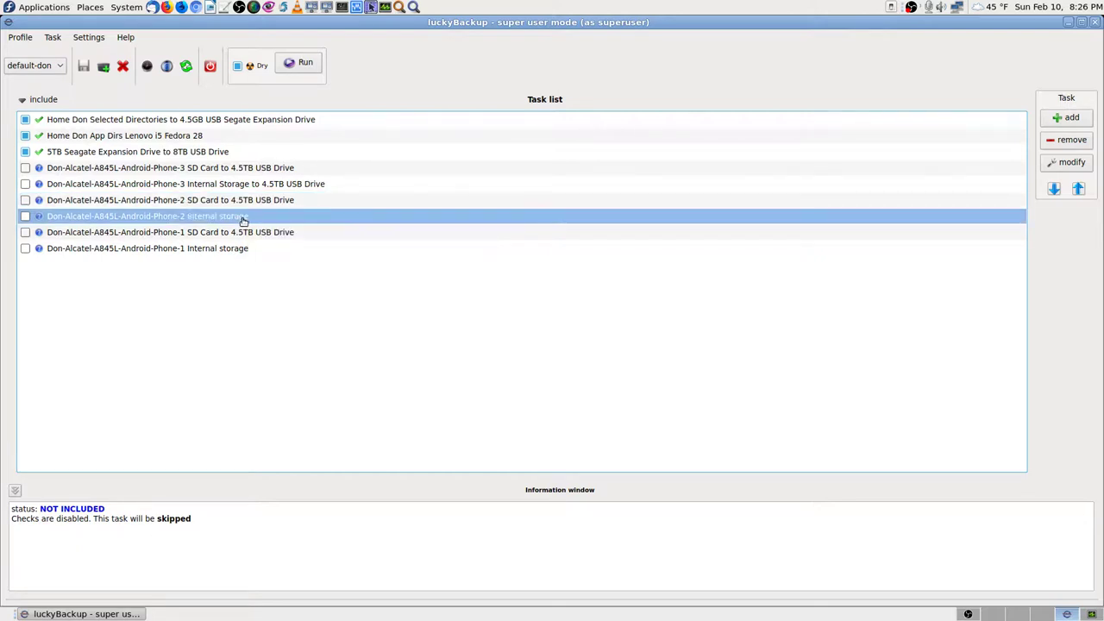
{"action": "left_click", "coordinate": [321, 205]}
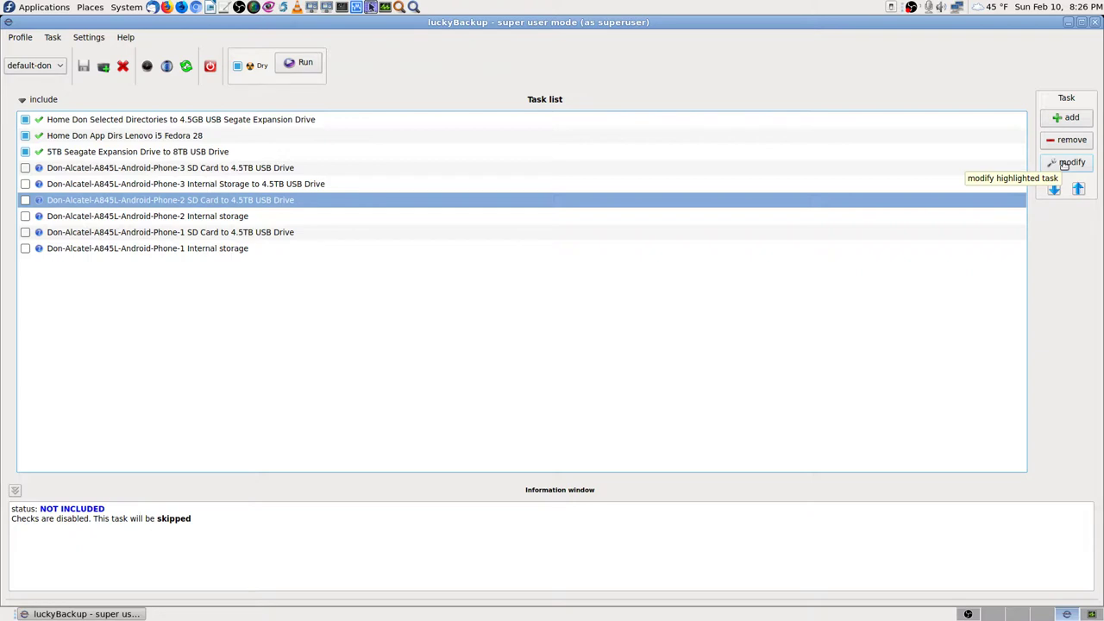
{"action": "left_click", "coordinate": [1067, 163]}
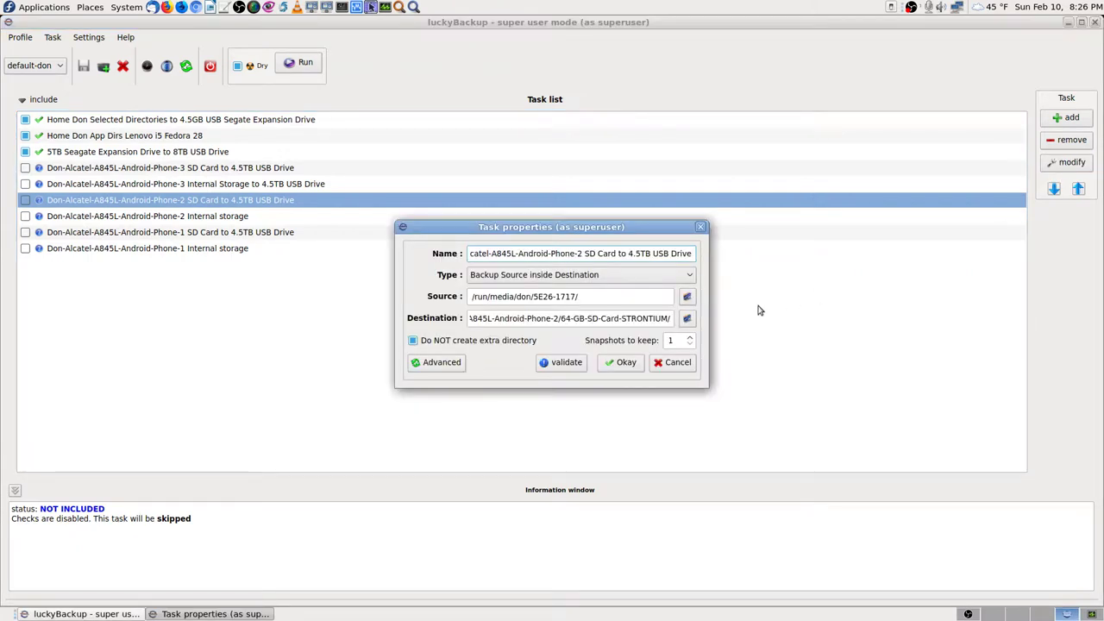
Step: Show the advanced task options and read through the Phone-2 SD Card task's destination path
{"action": "left_click", "coordinate": [451, 367]}
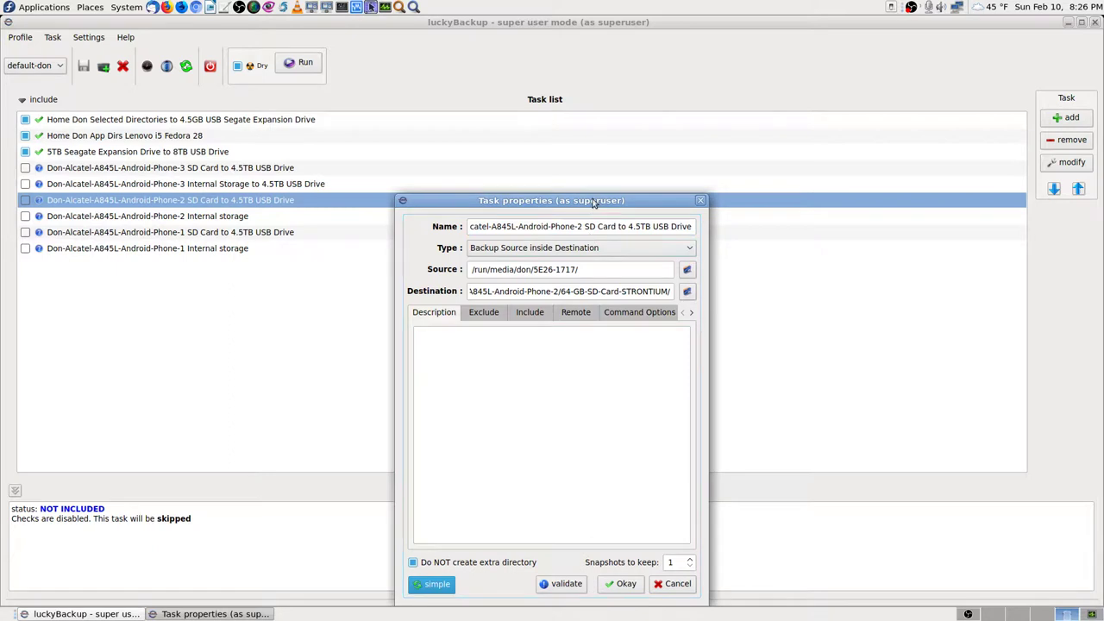
{"action": "left_click_drag", "start_coordinate": [593, 204], "coordinate": [583, 84]}
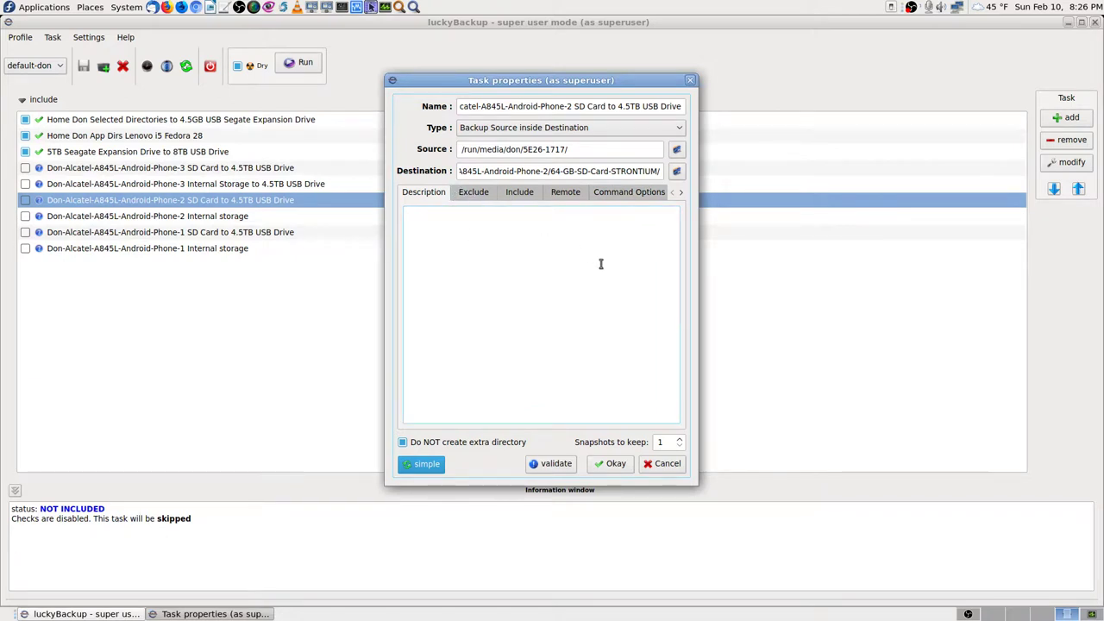
{"action": "left_click", "coordinate": [523, 170]}
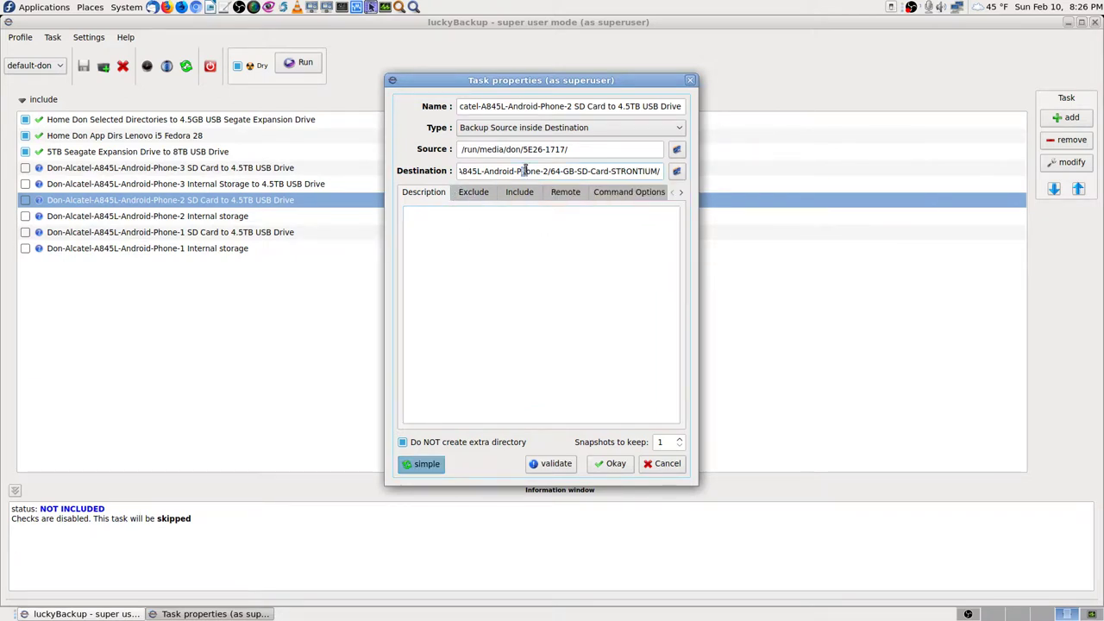
{"action": "key", "text": "Left"}
{"action": "key", "text": "Left"}
{"action": "key", "text": "Left"}
{"action": "key", "text": "Left"}
{"action": "key", "text": "Left"}
{"action": "key", "text": "Left"}
{"action": "key", "text": "Left"}
{"action": "key", "text": "Left"}
{"action": "key", "text": "Left"}
{"action": "key", "text": "Left"}
{"action": "key", "text": "Left"}
{"action": "key", "text": "Left"}
{"action": "key", "text": "Left"}
{"action": "key", "text": "Left"}
{"action": "key", "text": "Left"}
{"action": "key", "text": "Left"}
{"action": "key", "text": "Left"}
{"action": "key", "text": "Left"}
{"action": "key", "text": "Left"}
{"action": "key", "text": "Left"}
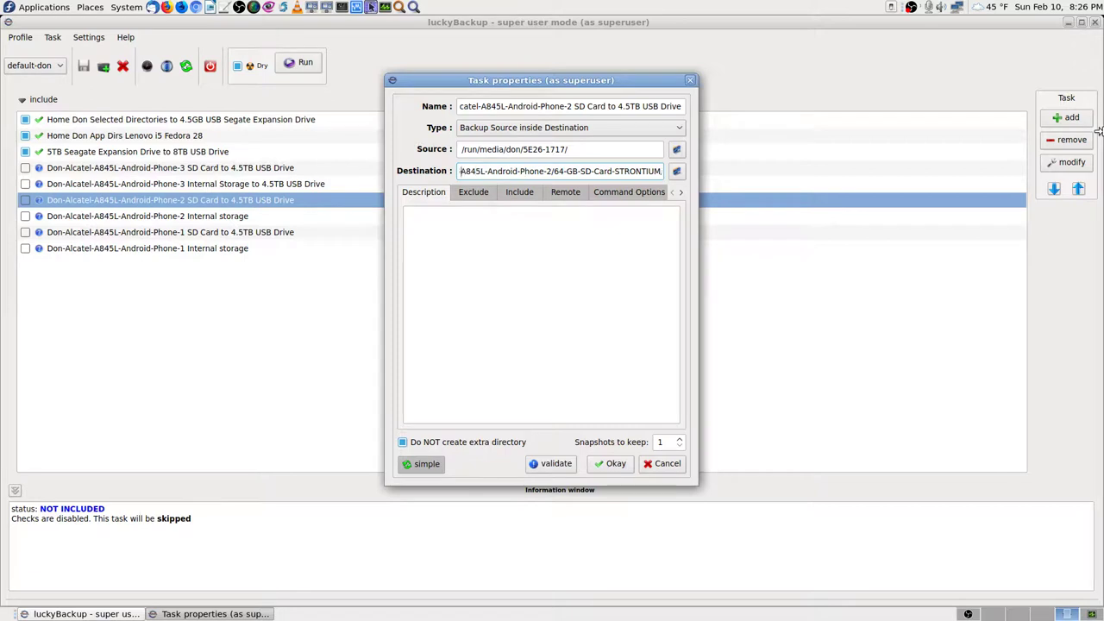
{"action": "key", "text": "Left"}
{"action": "key", "text": "Left"}
{"action": "key", "text": "Left"}
{"action": "key", "text": "Left"}
{"action": "key", "text": "Left"}
{"action": "key", "text": "Left"}
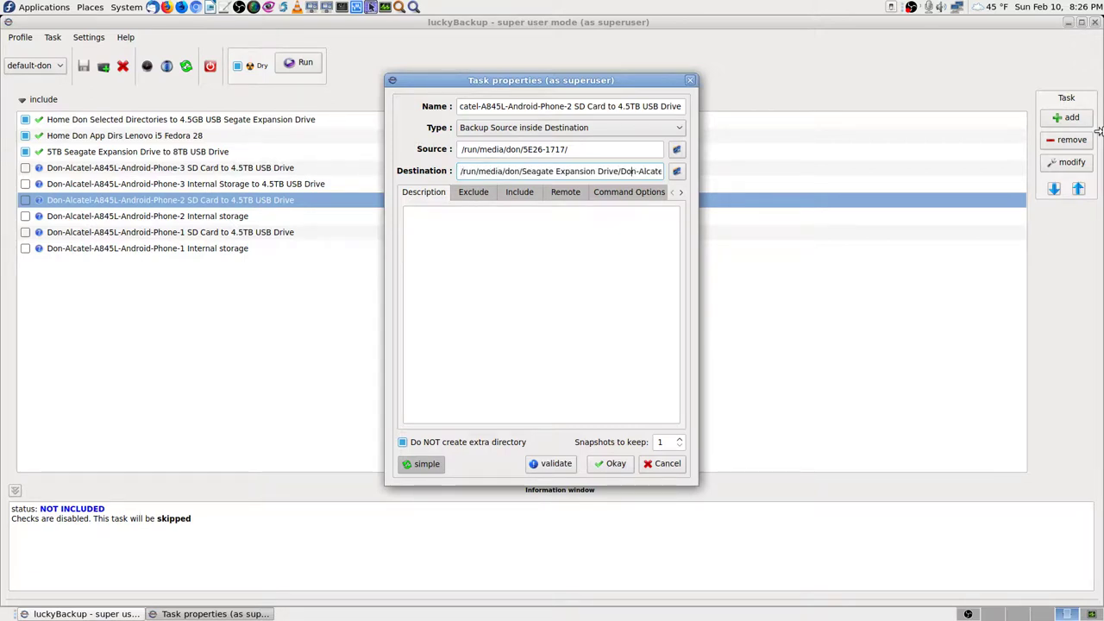
{"action": "key", "text": "Right"}
{"action": "key", "text": "Right"}
{"action": "key", "text": "Right"}
{"action": "key", "text": "Right"}
{"action": "key", "text": "Right"}
{"action": "key", "text": "Right"}
{"action": "key", "text": "Right"}
{"action": "key", "text": "Right"}
{"action": "key", "text": "Right"}
{"action": "key", "text": "Right"}
{"action": "key", "text": "Right"}
{"action": "key", "text": "Right"}
{"action": "key", "text": "Right"}
{"action": "key", "text": "Right"}
{"action": "key", "text": "Right"}
{"action": "key", "text": "Right"}
{"action": "key", "text": "Right"}
{"action": "key", "text": "Right"}
{"action": "key", "text": "Right"}
{"action": "key", "text": "Right"}
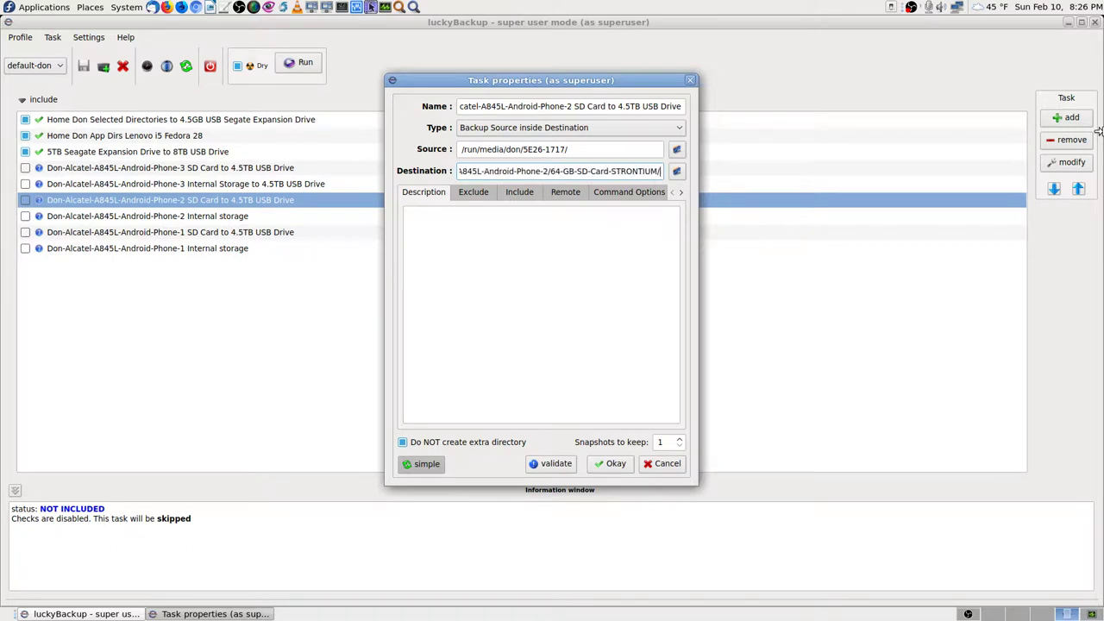
Step: Review the Exclude, Include, Remote and Command Options tabs, then cancel without changes
{"action": "left_click", "coordinate": [474, 195]}
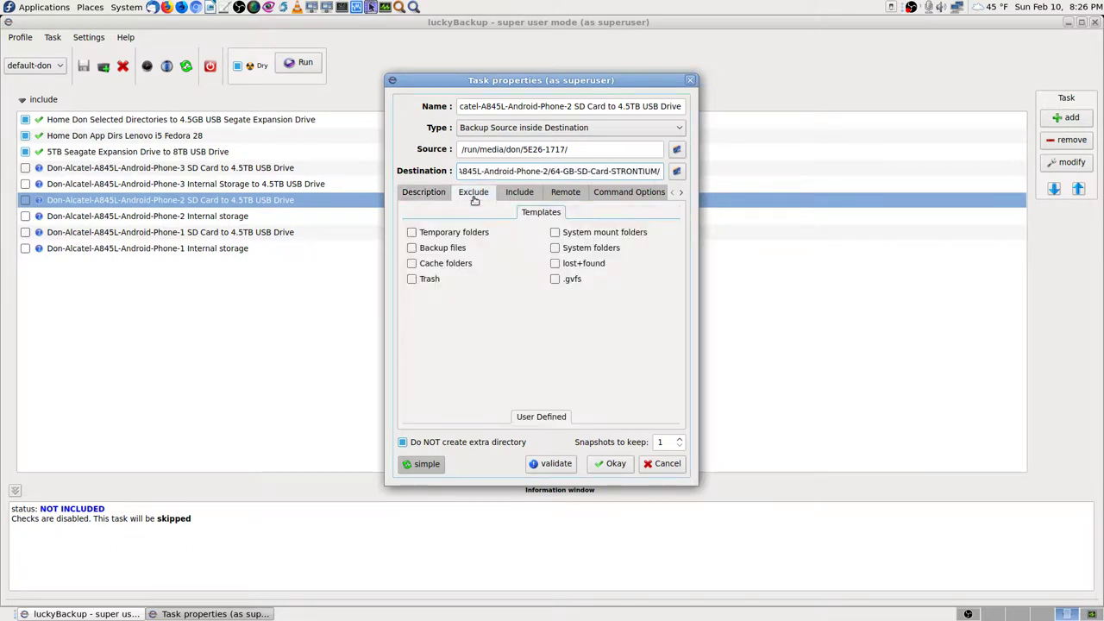
{"action": "left_click", "coordinate": [519, 193]}
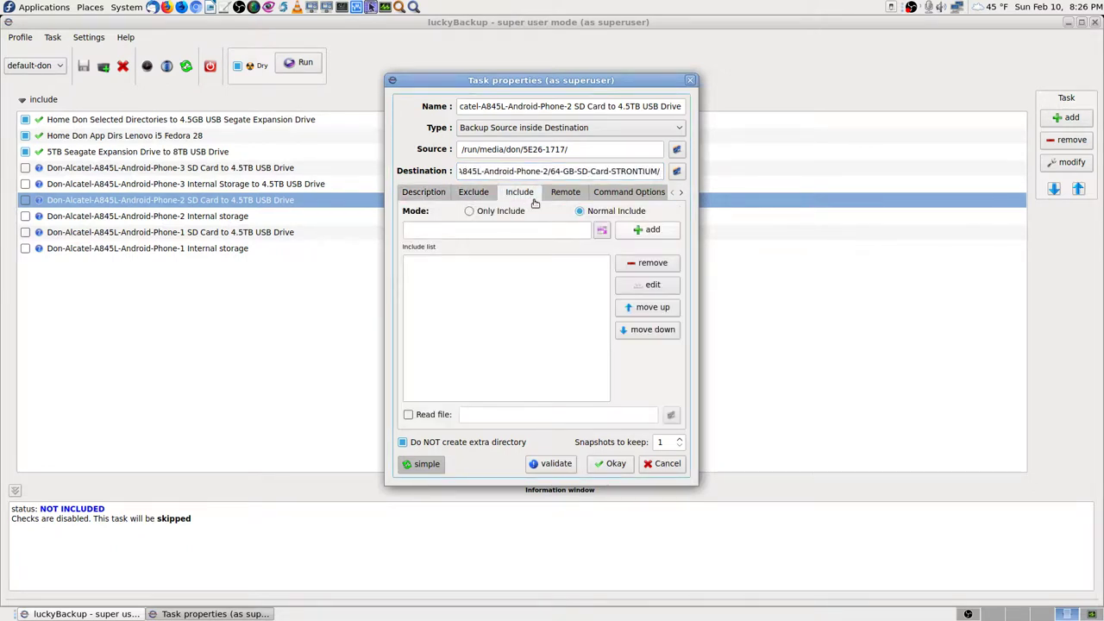
{"action": "left_click", "coordinate": [568, 194]}
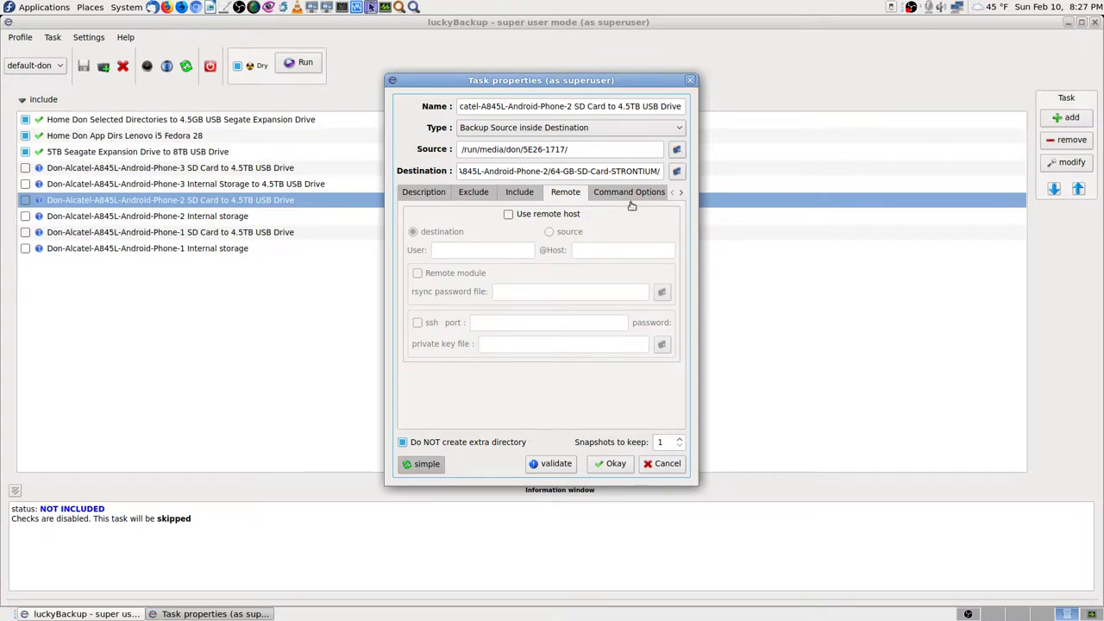
{"action": "left_click", "coordinate": [631, 197]}
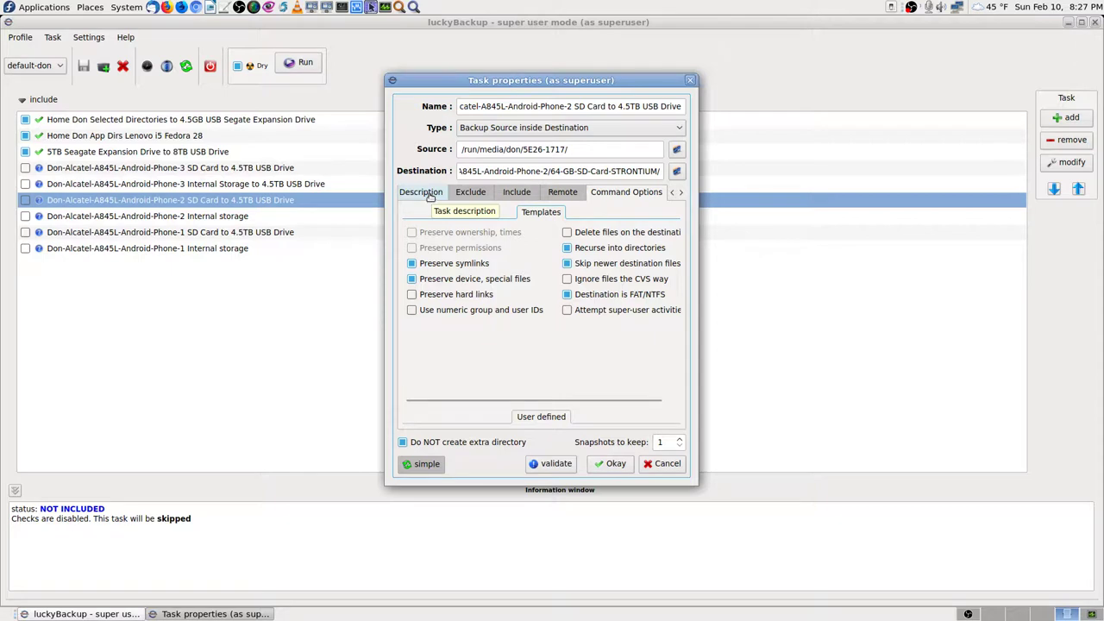
{"action": "left_click", "coordinate": [430, 195]}
{"action": "left_click", "coordinate": [476, 193]}
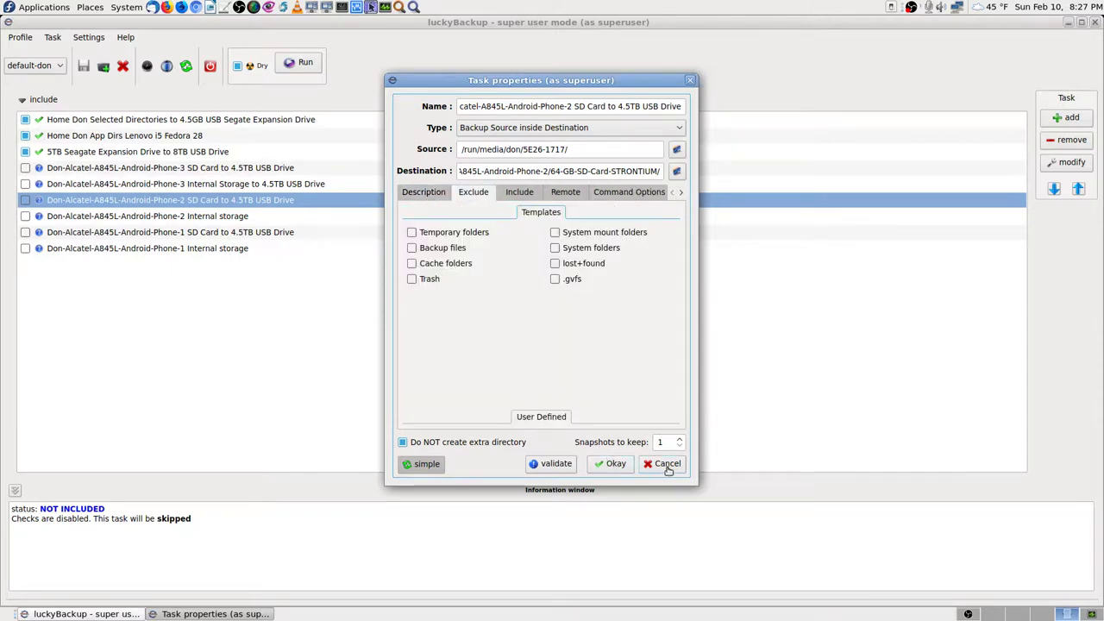
{"action": "left_click", "coordinate": [668, 467]}
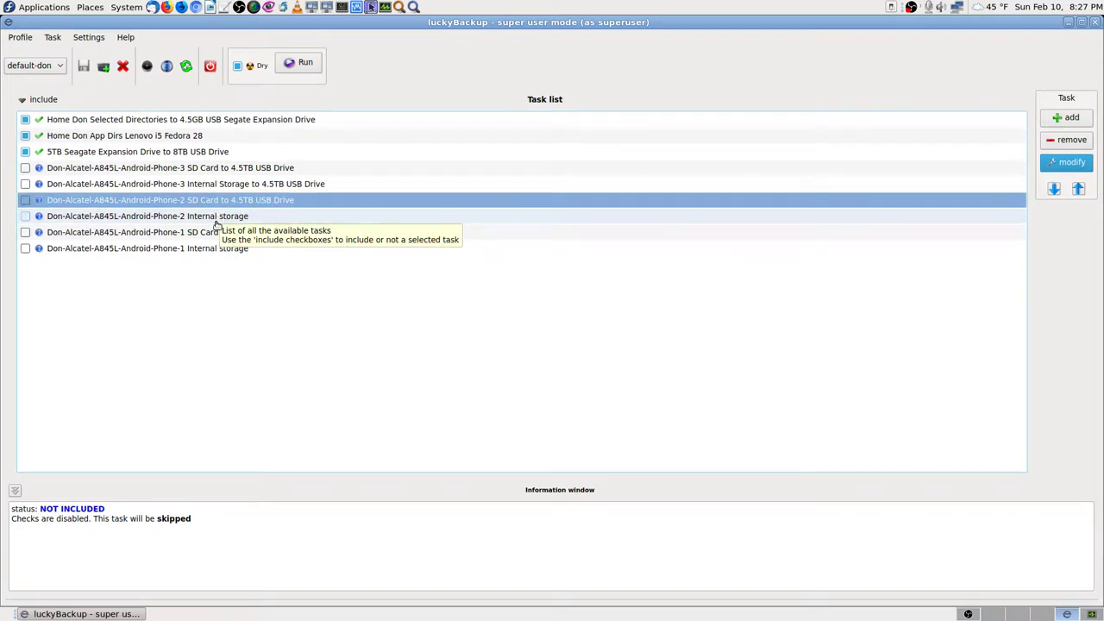
{"action": "left_click", "coordinate": [231, 217]}
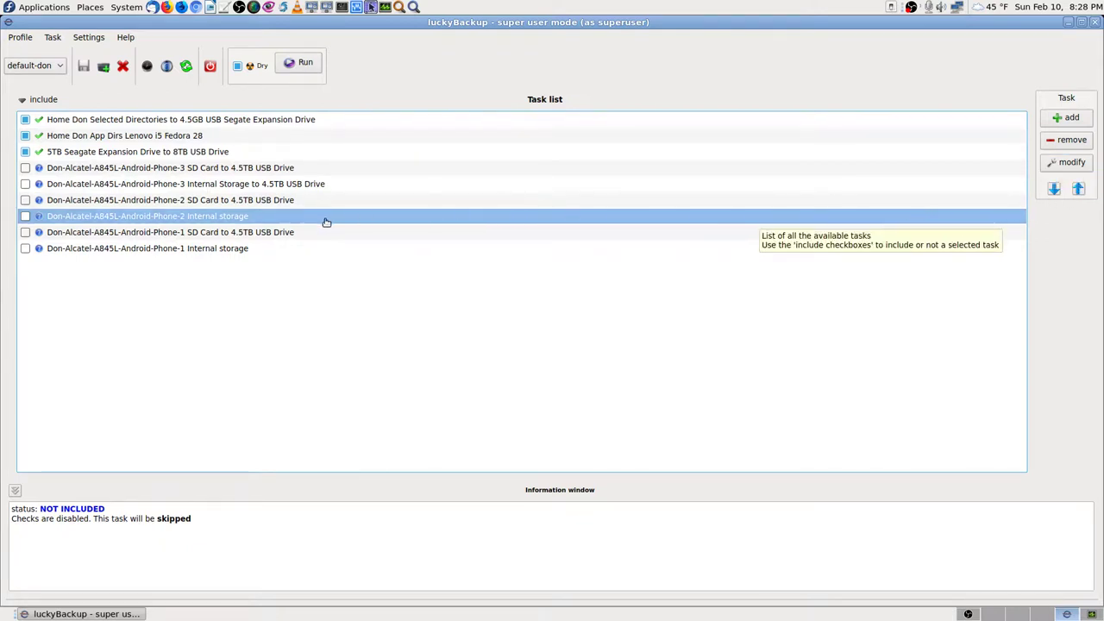
Step: Open the Phone-2 Internal storage task's advanced properties and read through its source path
{"action": "left_click", "coordinate": [1071, 163]}
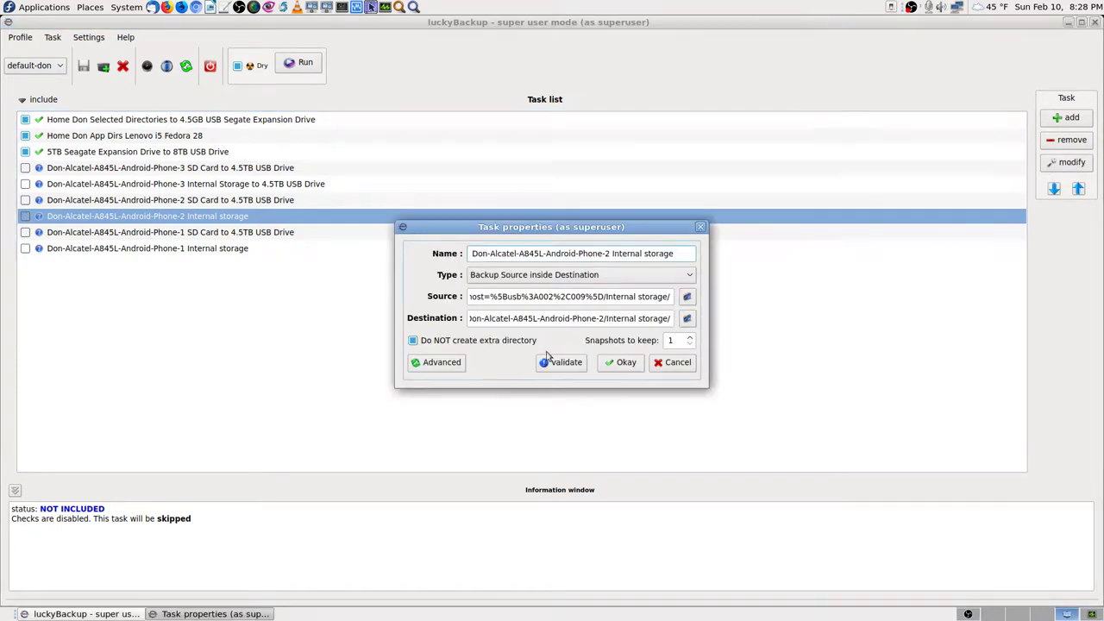
{"action": "left_click", "coordinate": [441, 363]}
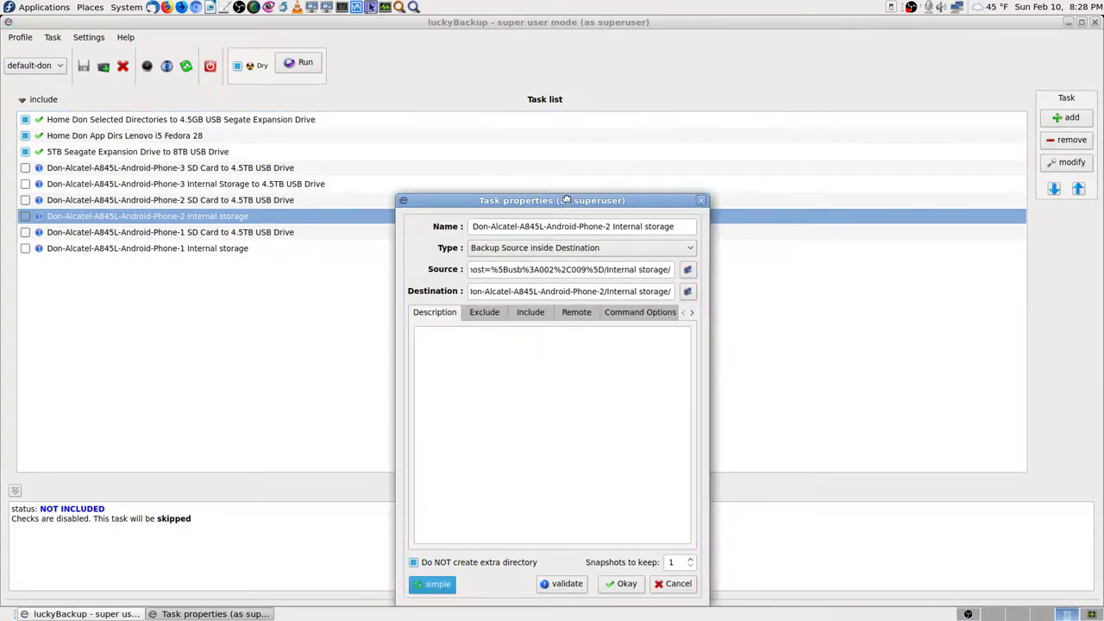
{"action": "left_click_drag", "start_coordinate": [565, 198], "coordinate": [555, 57]}
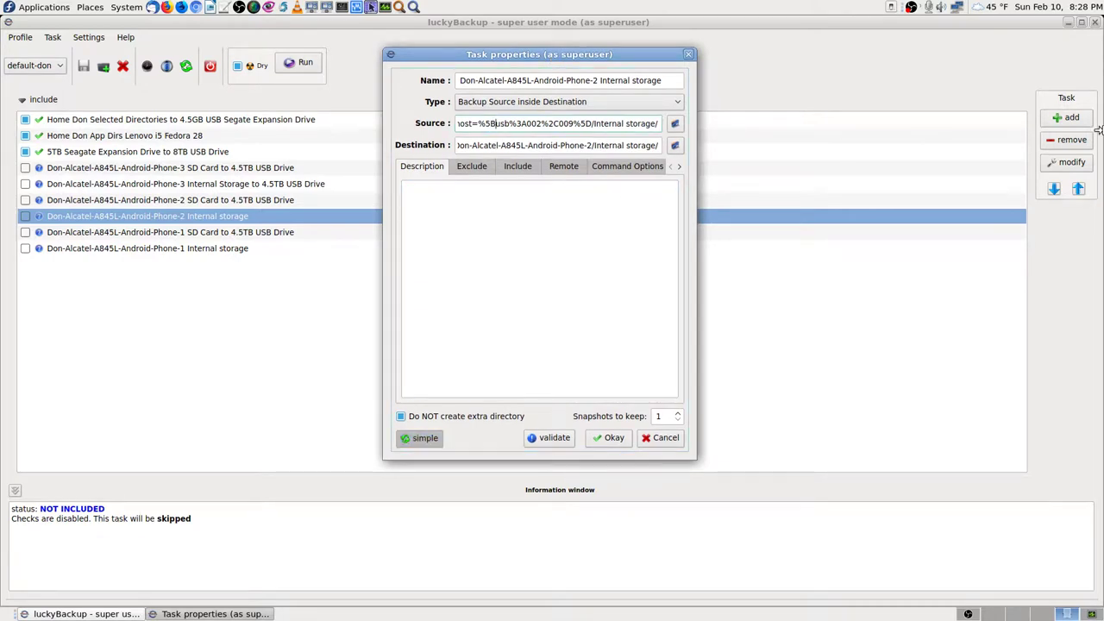
{"action": "key", "text": "Left"}
{"action": "key", "text": "Left"}
{"action": "key", "text": "Left"}
{"action": "key", "text": "Left"}
{"action": "key", "text": "Left"}
{"action": "key", "text": "Left"}
{"action": "key", "text": "Left"}
{"action": "key", "text": "Left"}
{"action": "key", "text": "Left"}
{"action": "key", "text": "Left"}
{"action": "key", "text": "Left"}
{"action": "key", "text": "Left"}
{"action": "key", "text": "Left"}
{"action": "key", "text": "Left"}
{"action": "key", "text": "Left"}
{"action": "key", "text": "Left"}
{"action": "key", "text": "Left"}
{"action": "key", "text": "Left"}
{"action": "key", "text": "Left"}
{"action": "key", "text": "Left"}
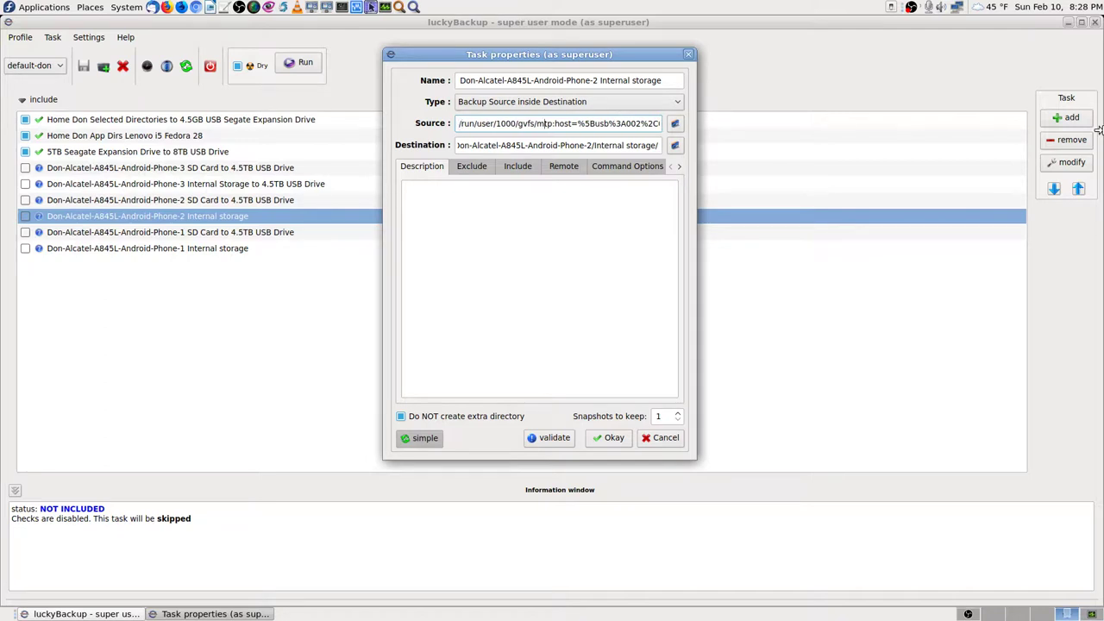
{"action": "key", "text": "Right"}
{"action": "key", "text": "Right"}
{"action": "key", "text": "Right"}
{"action": "key", "text": "Right"}
{"action": "key", "text": "Right"}
{"action": "key", "text": "Right"}
{"action": "key", "text": "Right"}
{"action": "key", "text": "Right"}
{"action": "key", "text": "Right"}
{"action": "key", "text": "Right"}
{"action": "key", "text": "Right"}
{"action": "key", "text": "Right"}
{"action": "key", "text": "Right"}
{"action": "key", "text": "Right"}
{"action": "key", "text": "Right"}
{"action": "key", "text": "Right"}
{"action": "key", "text": "Right"}
{"action": "key", "text": "Right"}
{"action": "key", "text": "Right"}
{"action": "key", "text": "Right"}
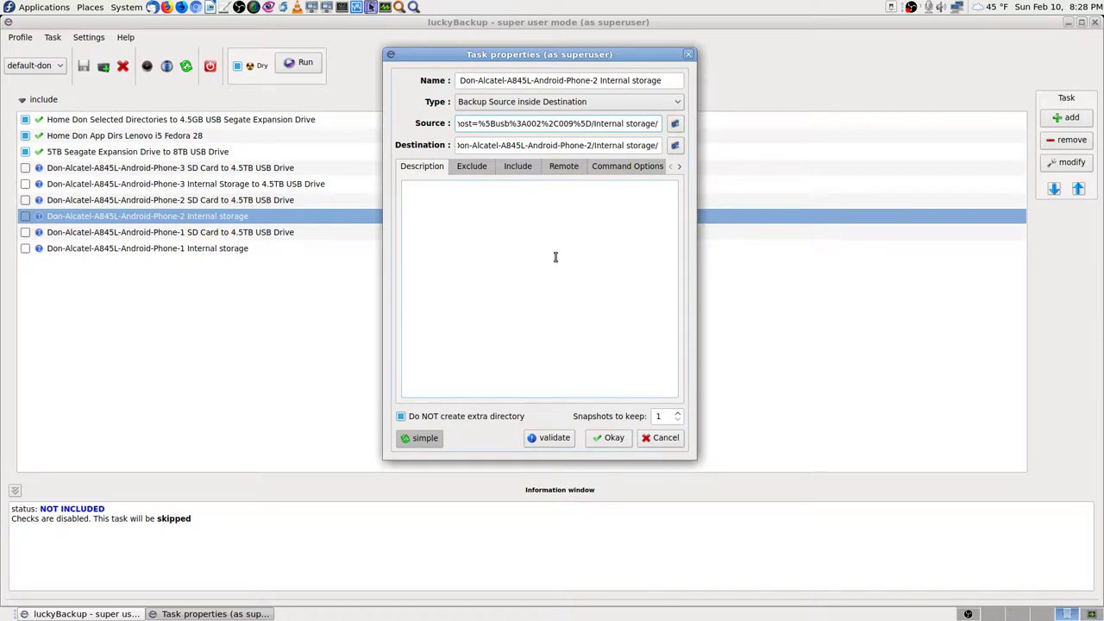
Step: Review the Exclude, Include, Remote and Command Options tabs, cancel, then select the Phone-3 SD Card task
{"action": "left_click", "coordinate": [467, 169]}
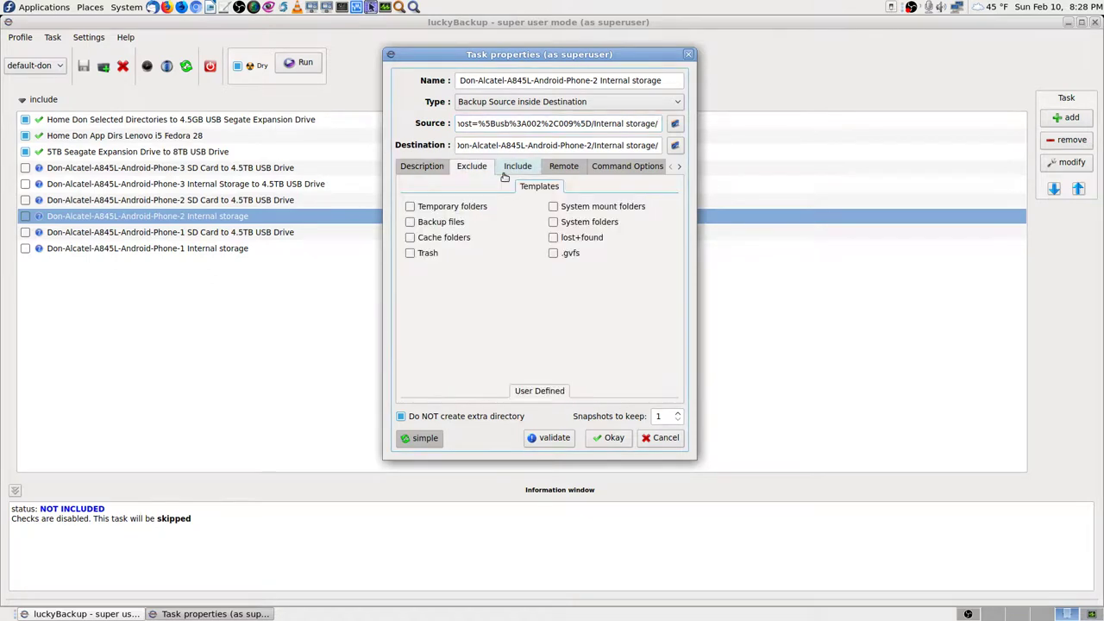
{"action": "left_click", "coordinate": [511, 169]}
{"action": "left_click", "coordinate": [563, 167]}
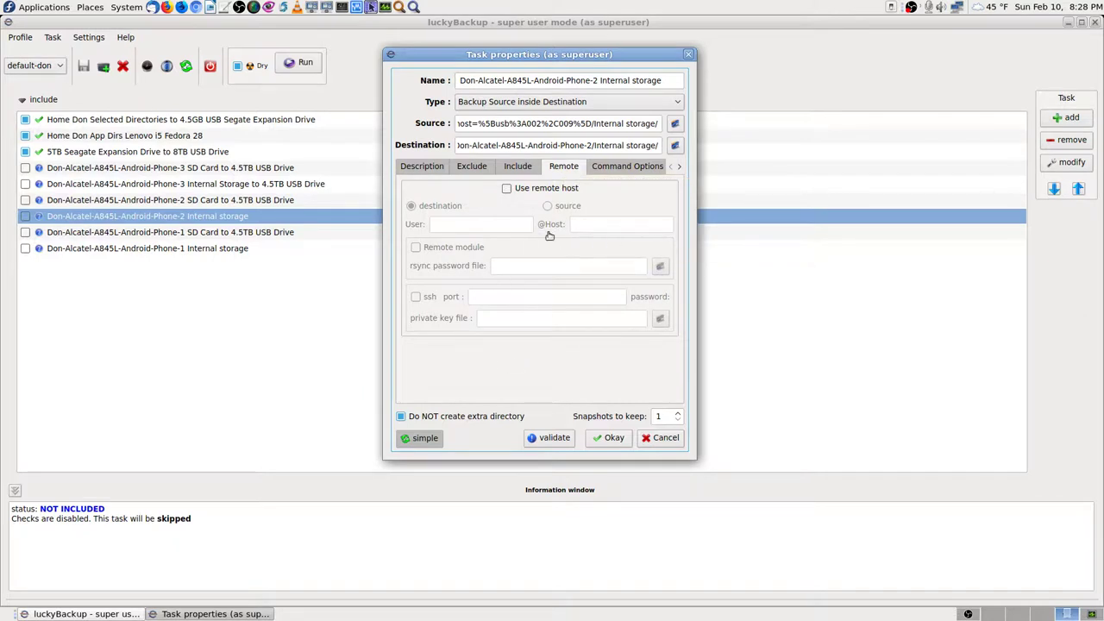
{"action": "left_click", "coordinate": [620, 167]}
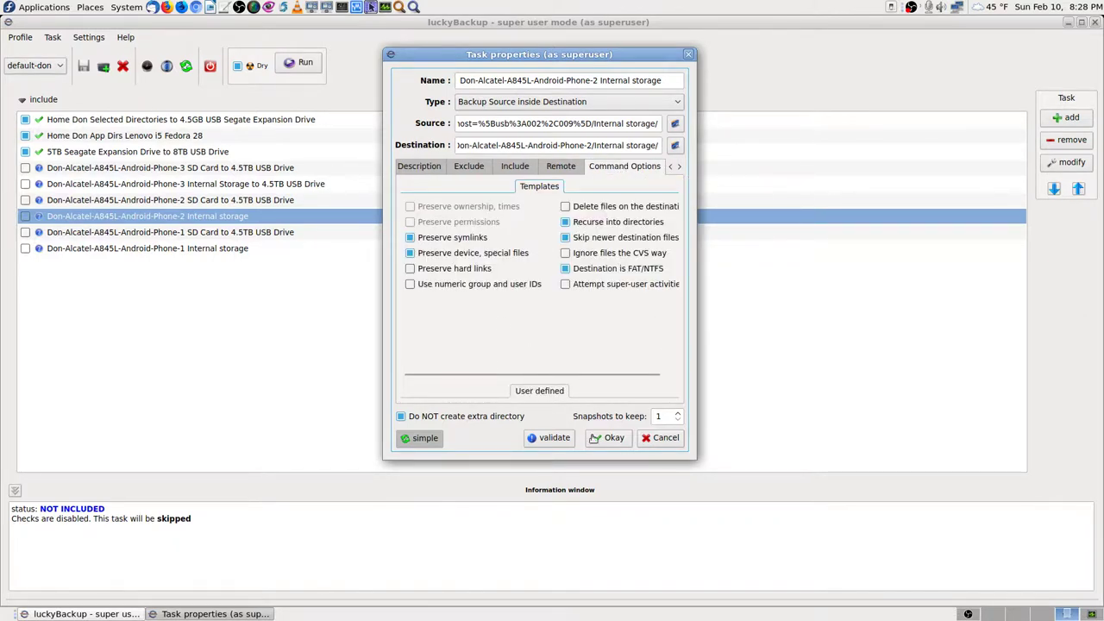
{"action": "left_click", "coordinate": [669, 442]}
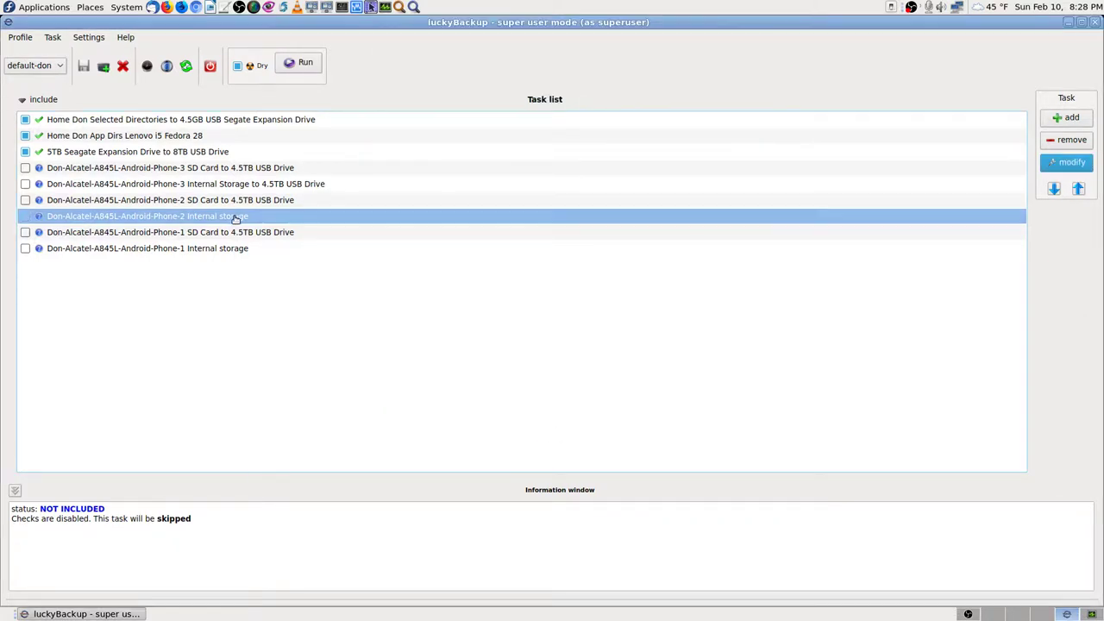
{"action": "left_click", "coordinate": [132, 168]}
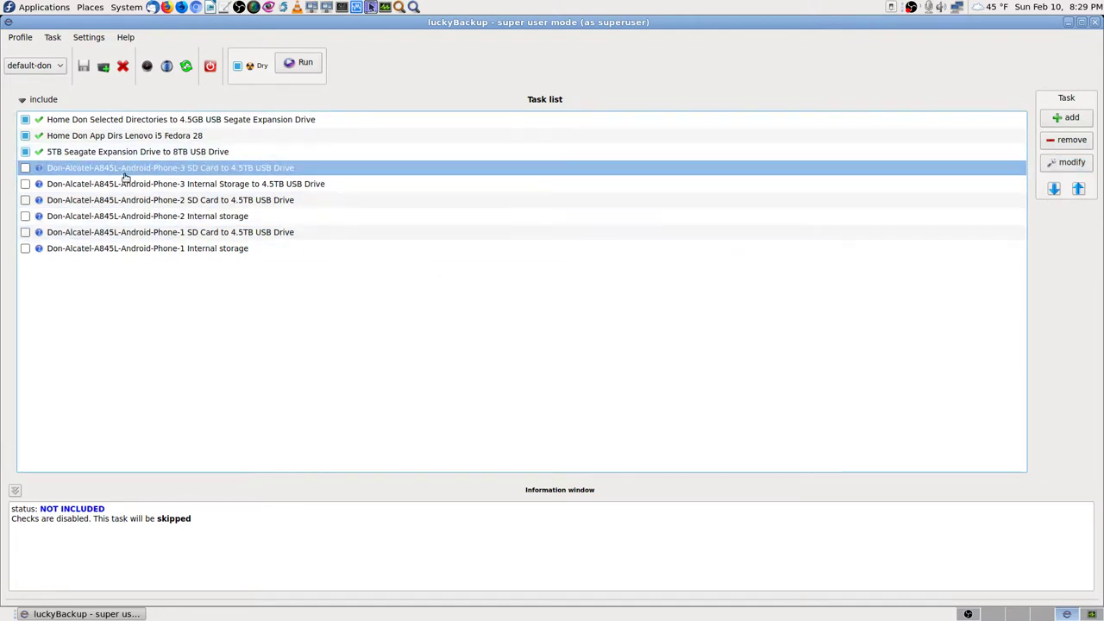
Step: Close luckyBackup and launch FileZilla by searching 'filez' in Application Finder
{"action": "left_click", "coordinate": [1095, 22]}
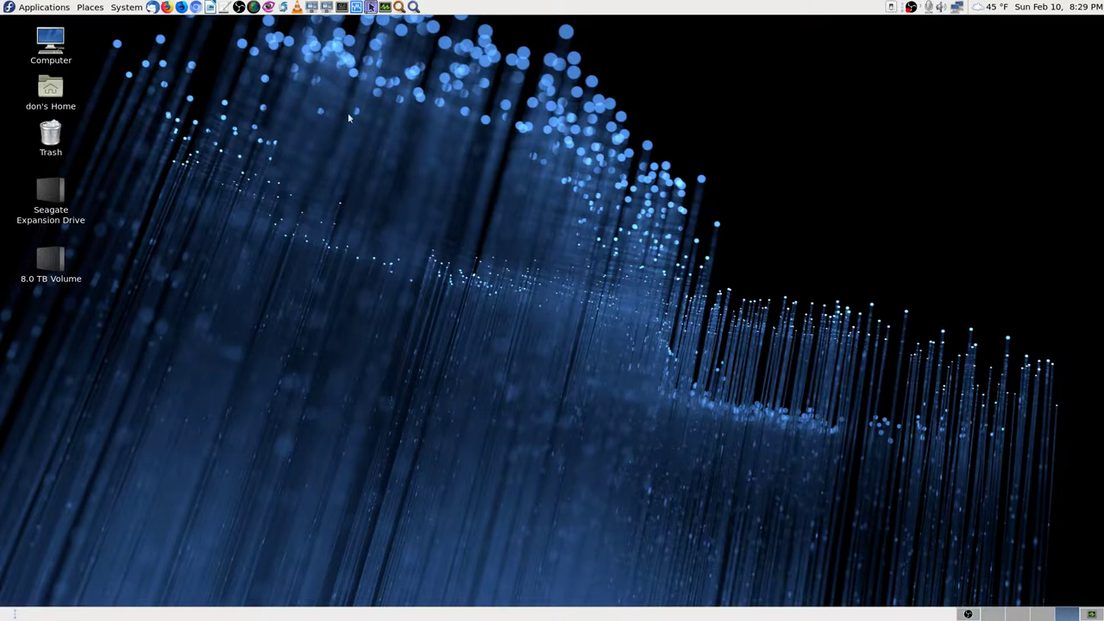
{"action": "left_click", "coordinate": [413, 7]}
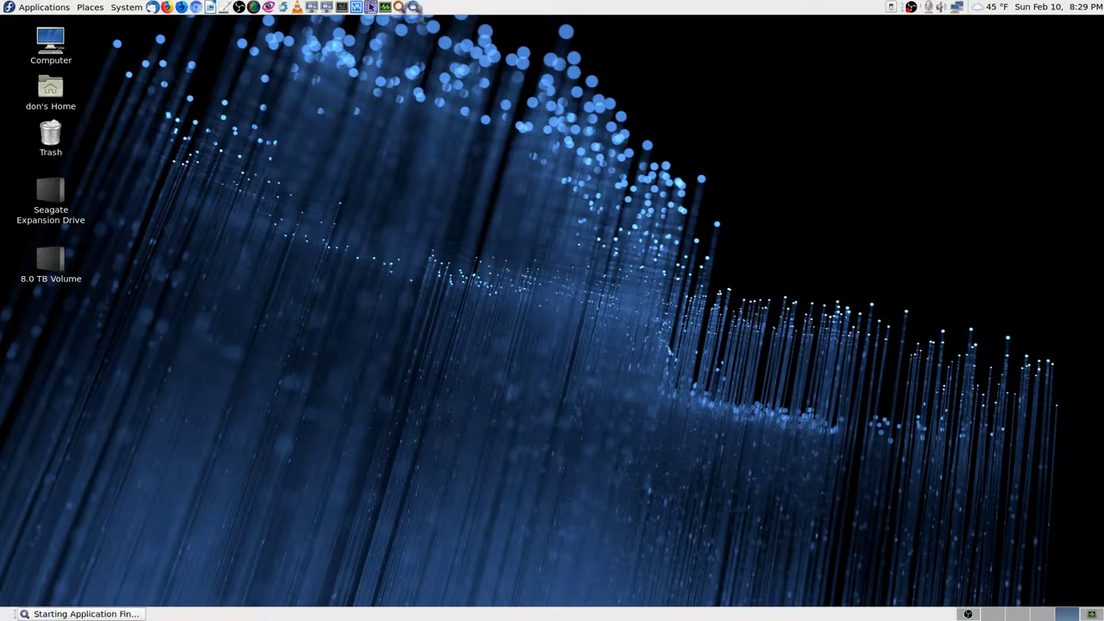
{"action": "type", "text": "fil"}
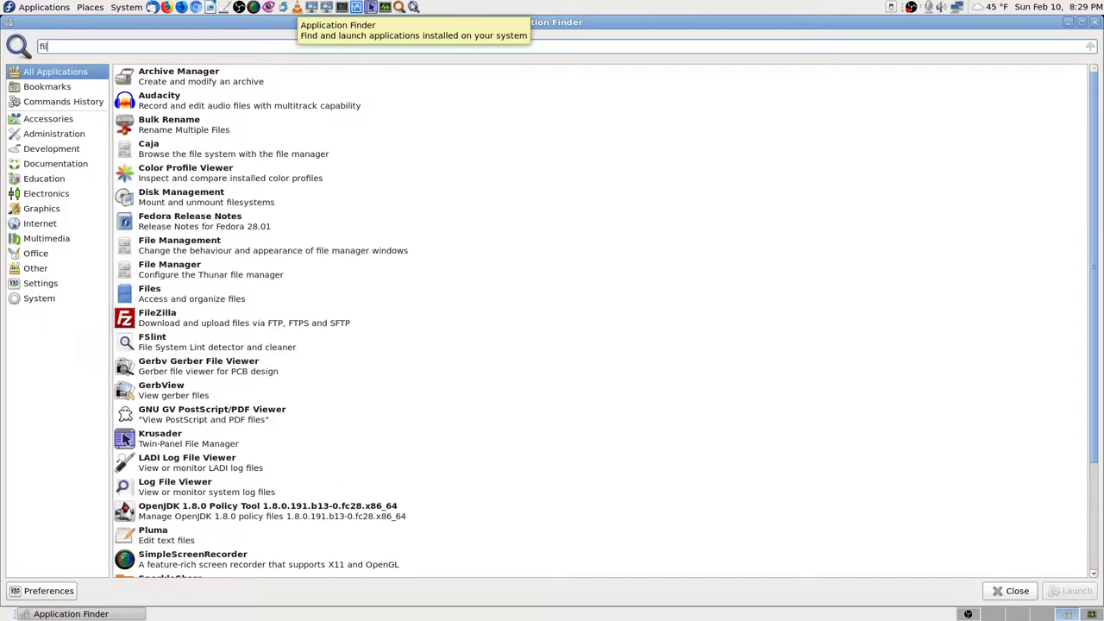
{"action": "type", "text": "ez"}
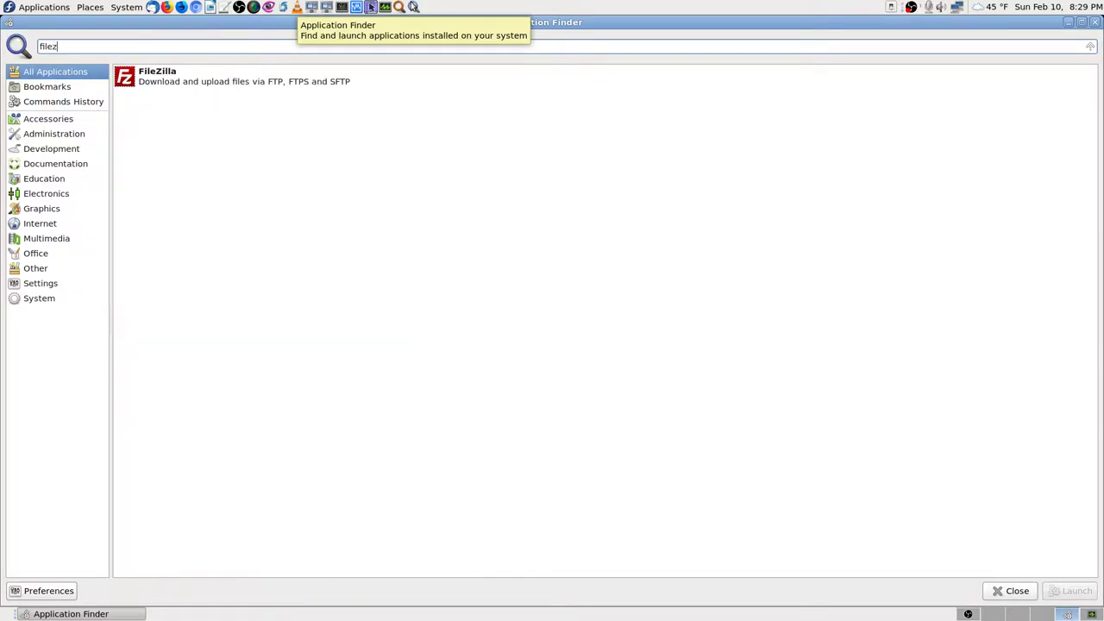
{"action": "key", "text": "Return"}
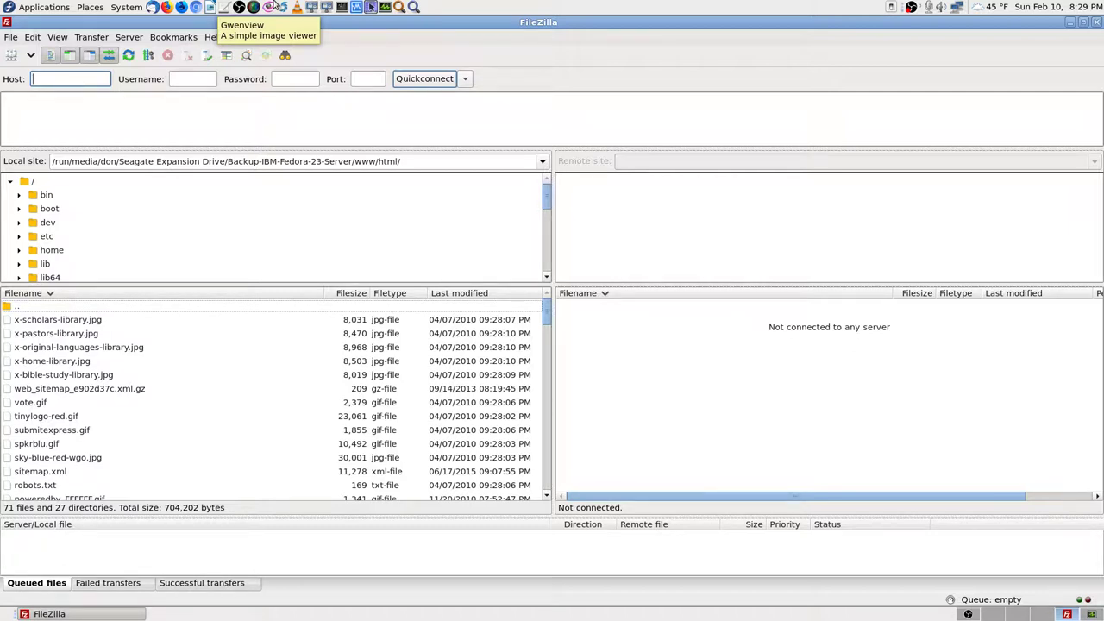
{"action": "left_click", "coordinate": [968, 614]}
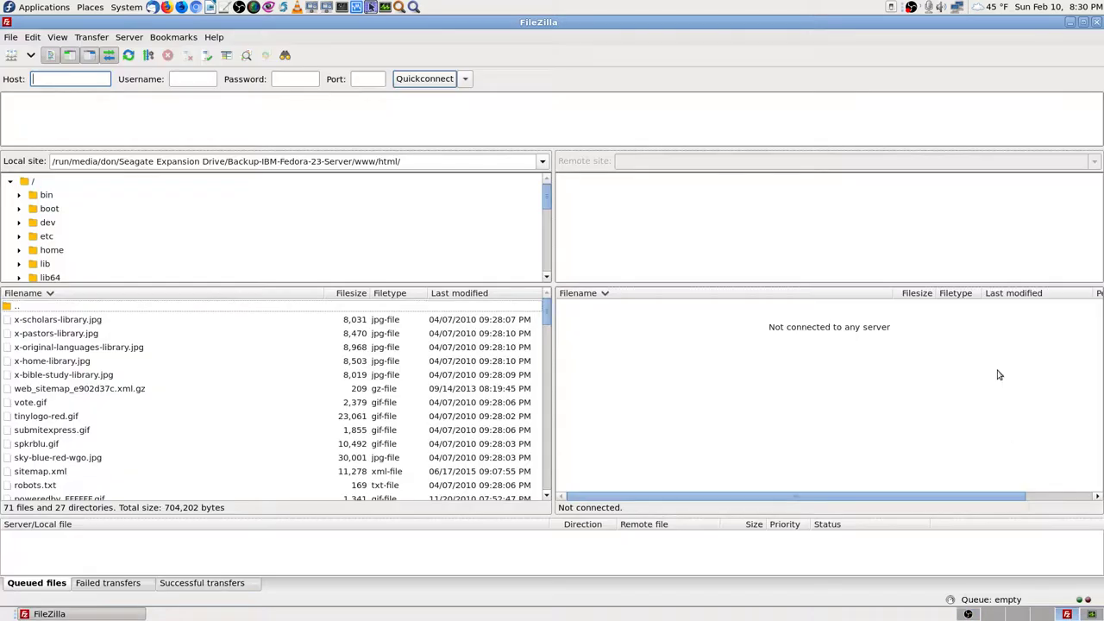
{"action": "left_click", "coordinate": [968, 613]}
Step: Enter host 192.168.0.194, username root and the account password in FileZilla's quick-connect bar
{"action": "type", "text": "192.168.0.194"}
{"action": "key", "text": "Tab"}
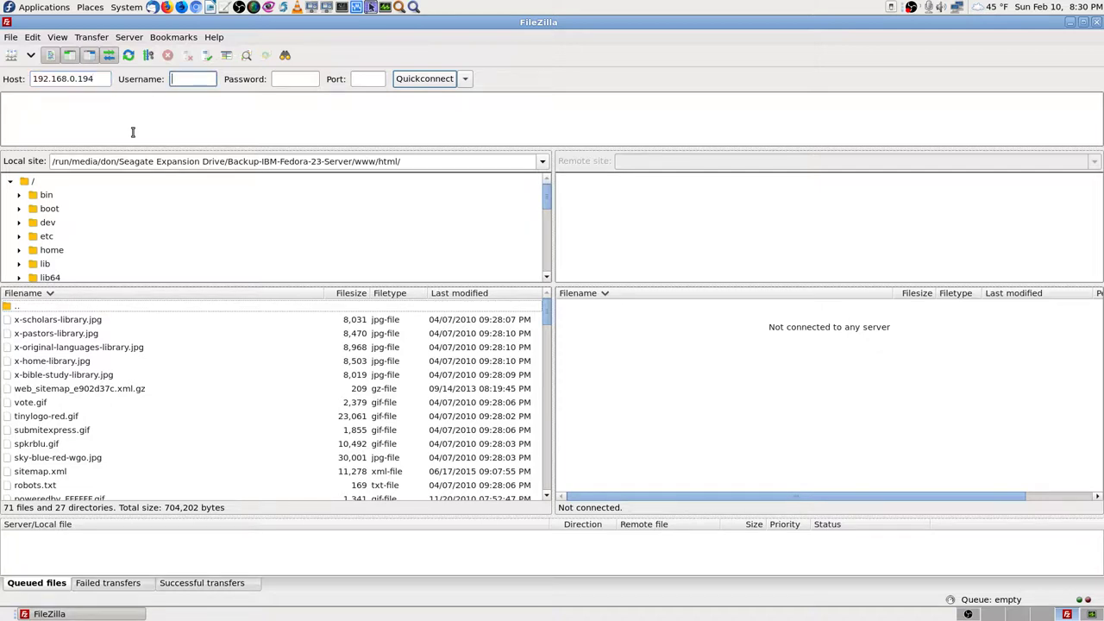
{"action": "type", "text": "root"}
{"action": "key", "text": "Tab"}
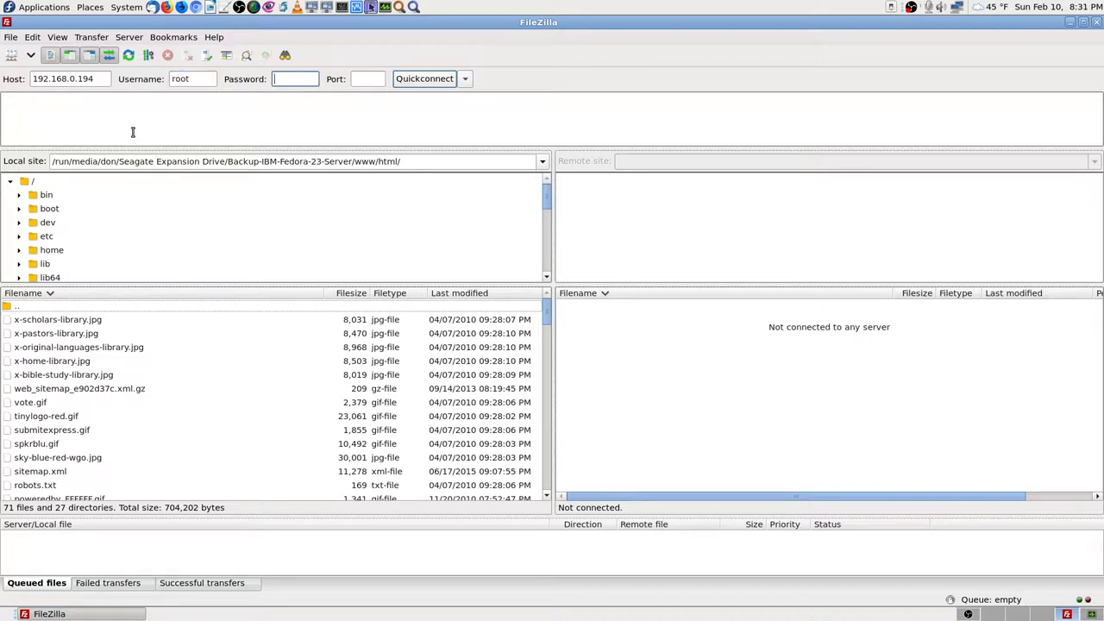
{"action": "type", "text": "*******"}
{"action": "key", "text": "BackSpace"}
{"action": "key", "text": "BackSpace"}
{"action": "key", "text": "BackSpace"}
{"action": "key", "text": "BackSpace"}
{"action": "key", "text": "BackSpace"}
{"action": "key", "text": "BackSpace"}
{"action": "key", "text": "BackSpace"}
{"action": "type", "text": "*******"}
{"action": "left_click", "coordinate": [370, 76]}
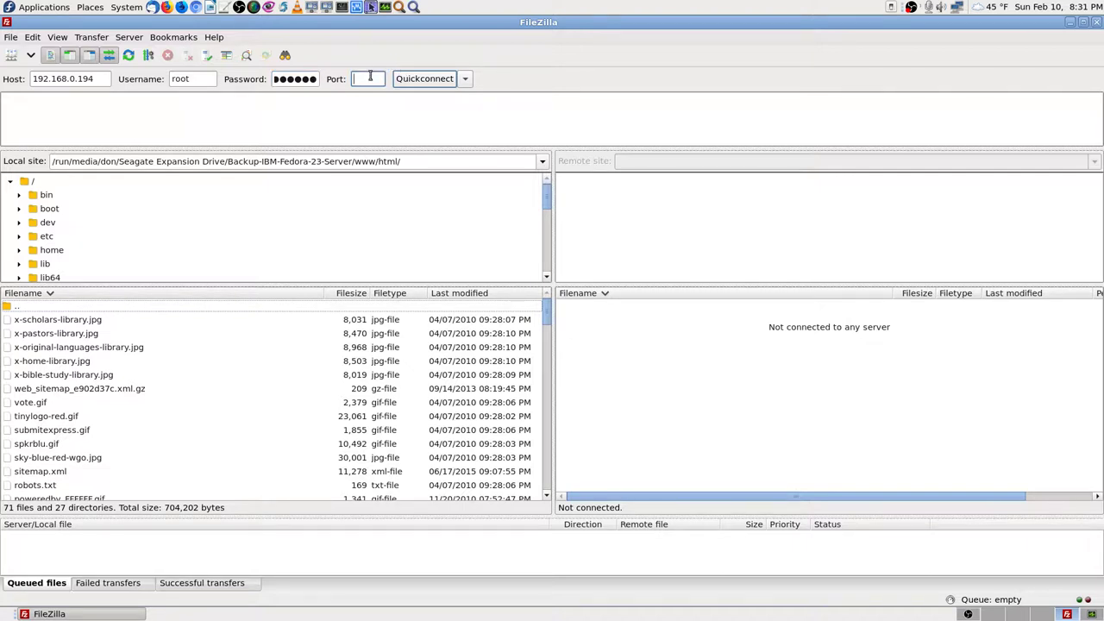
Step: Quickconnect to 192.168.0.194 on port 2222, then switch to an empty desktop workspace
{"action": "type", "text": "2222"}
{"action": "left_click", "coordinate": [430, 79]}
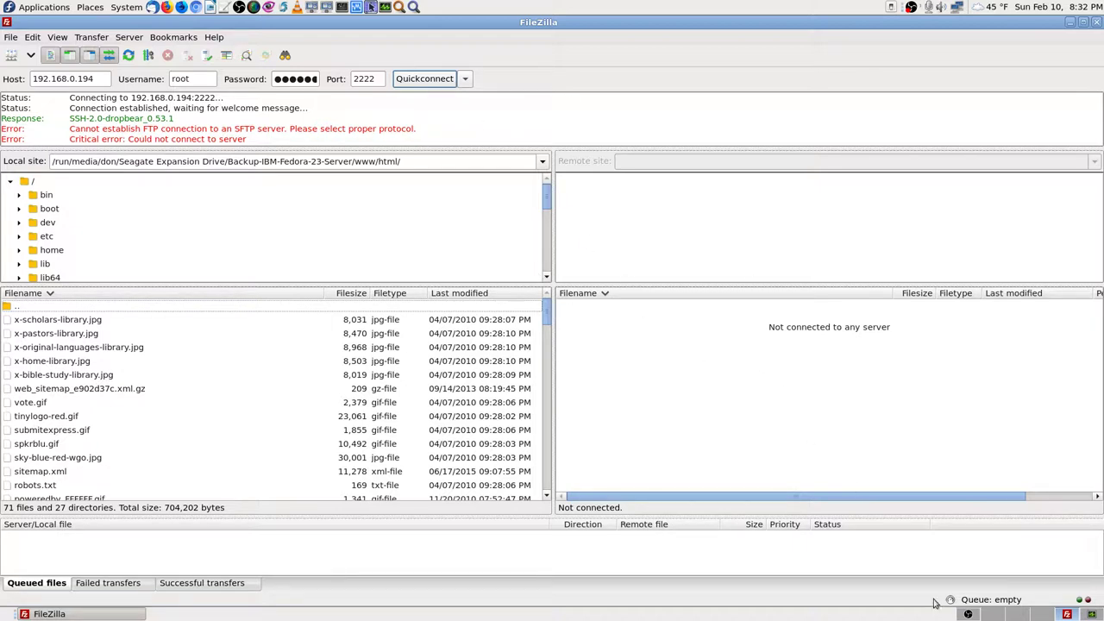
{"action": "left_click", "coordinate": [992, 613]}
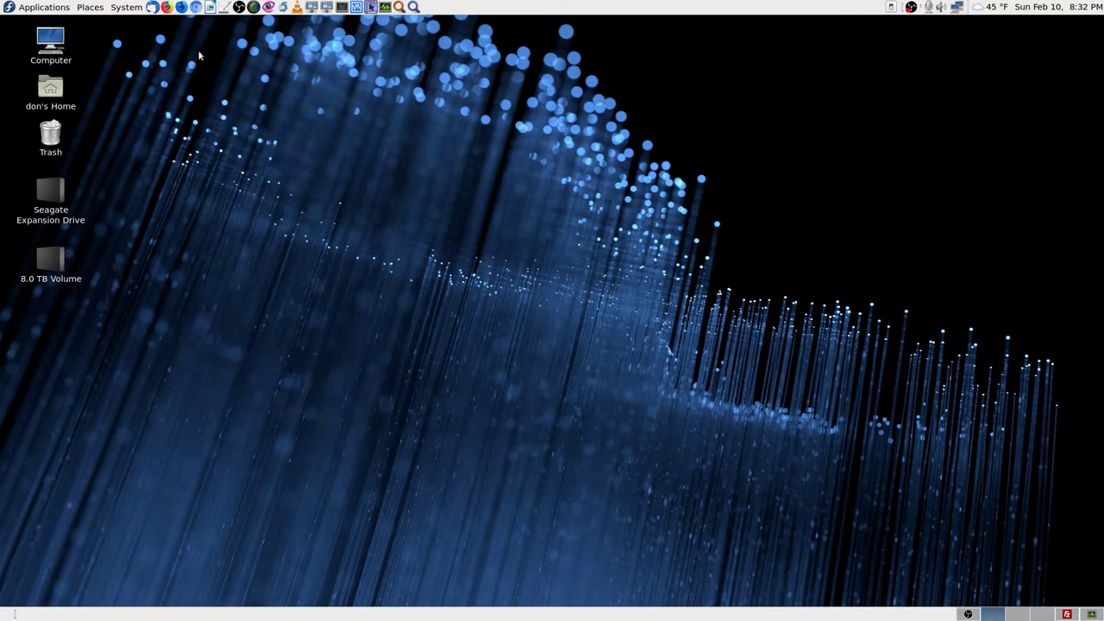
Step: Switch OBS to the Cam 2 Stream phone-camera scene, then back to Desktop Screencast
{"action": "left_click", "coordinate": [968, 614]}
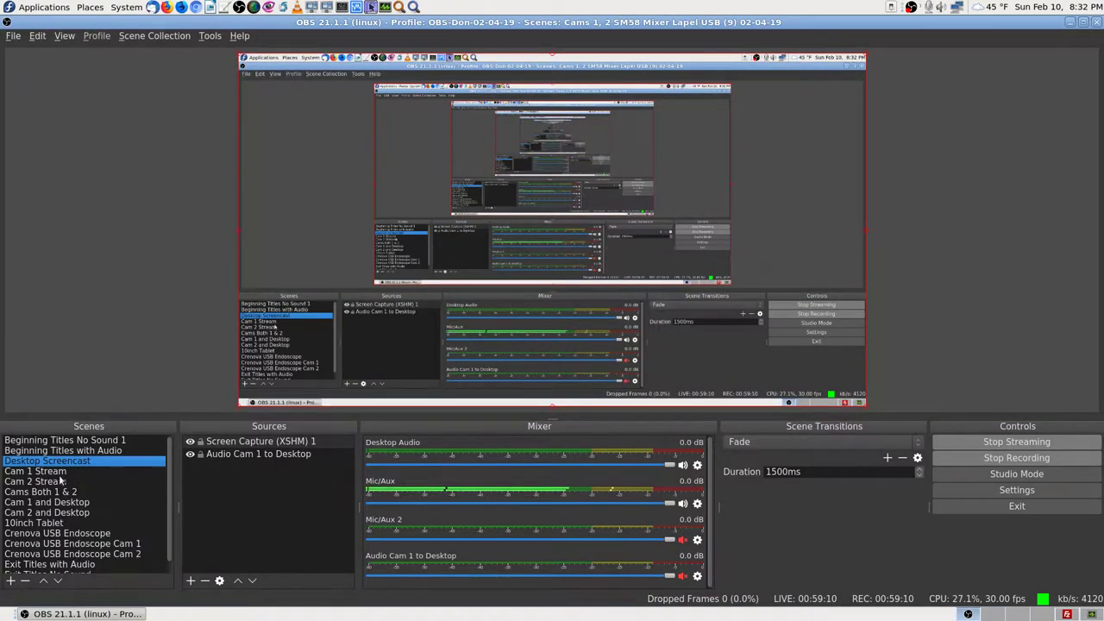
{"action": "left_click", "coordinate": [60, 481]}
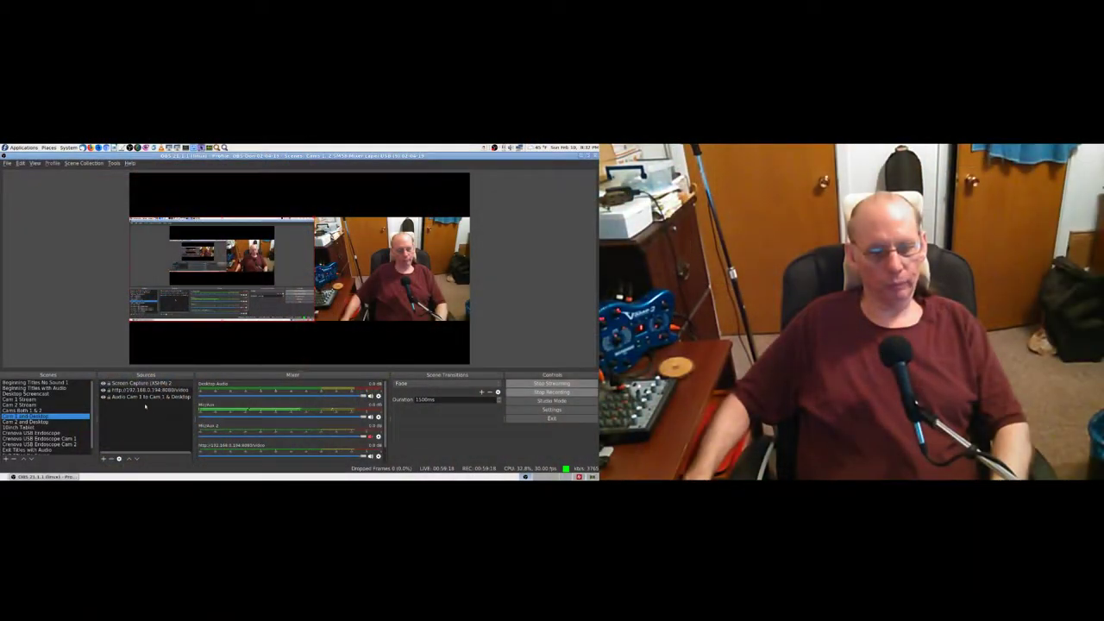
{"action": "left_click", "coordinate": [143, 390]}
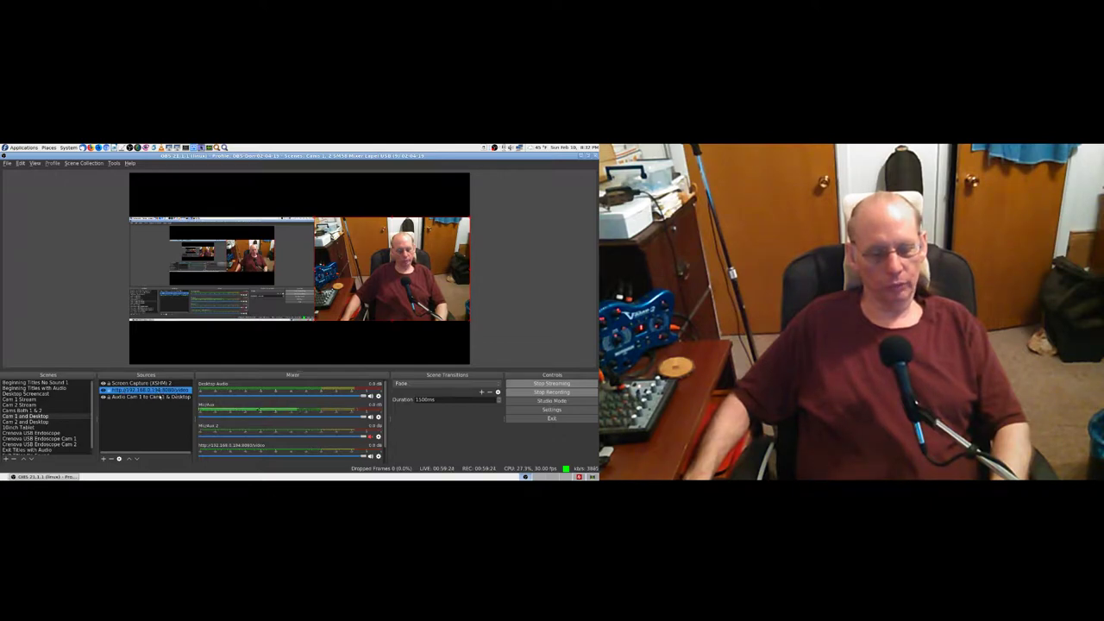
{"action": "left_click", "coordinate": [36, 395]}
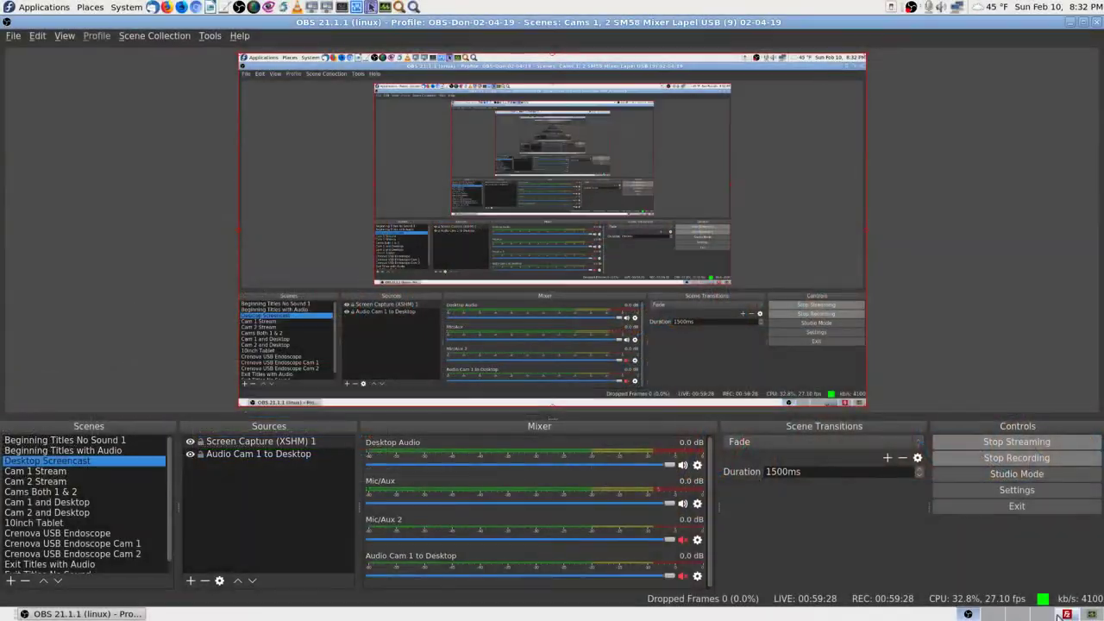
{"action": "left_click", "coordinate": [1061, 614]}
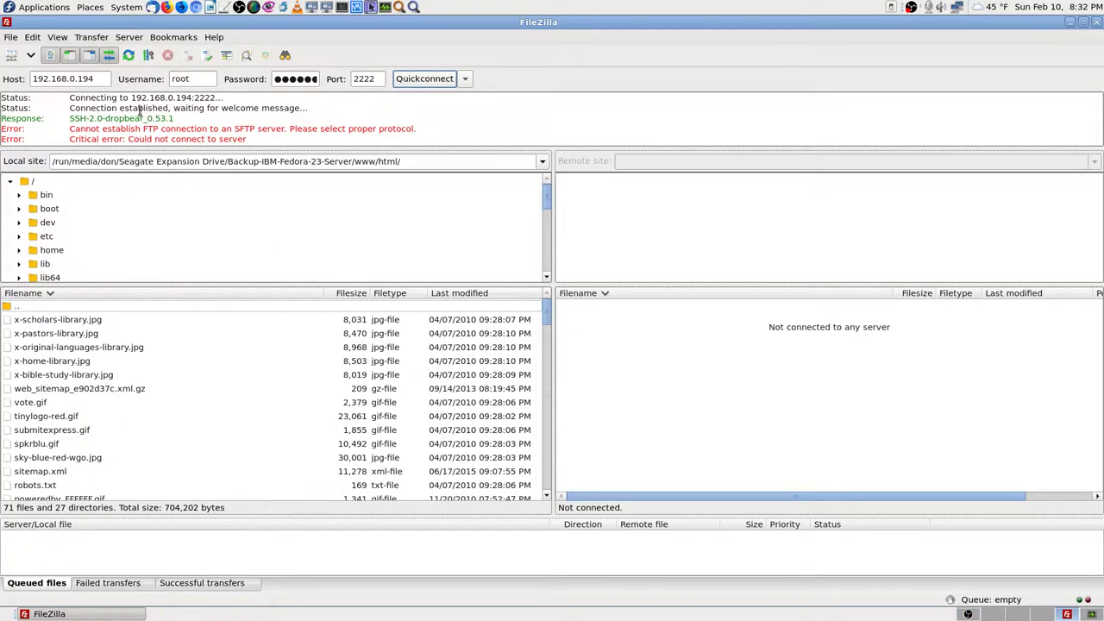
Step: Re-enter the account password and retry the Quickconnect
{"action": "left_click", "coordinate": [307, 78]}
{"action": "left_click", "coordinate": [378, 78]}
{"action": "left_click", "coordinate": [277, 79]}
{"action": "key", "text": "Delete"}
{"action": "key", "text": "Delete"}
{"action": "key", "text": "Delete"}
{"action": "key", "text": "Delete"}
{"action": "key", "text": "Delete"}
{"action": "key", "text": "Delete"}
{"action": "type", "text": "*******"}
{"action": "left_click", "coordinate": [428, 77]}
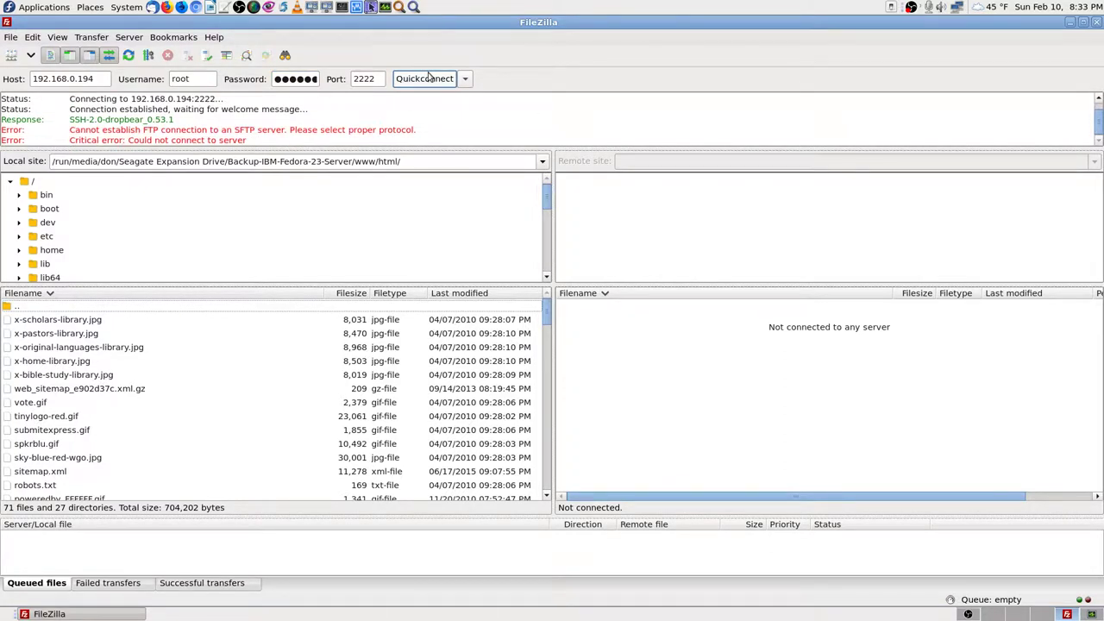
Step: Change the port to 22 and retry the connection
{"action": "left_click", "coordinate": [380, 78]}
{"action": "key", "text": "BackSpace"}
{"action": "key", "text": "BackSpace"}
{"action": "left_click", "coordinate": [417, 80]}
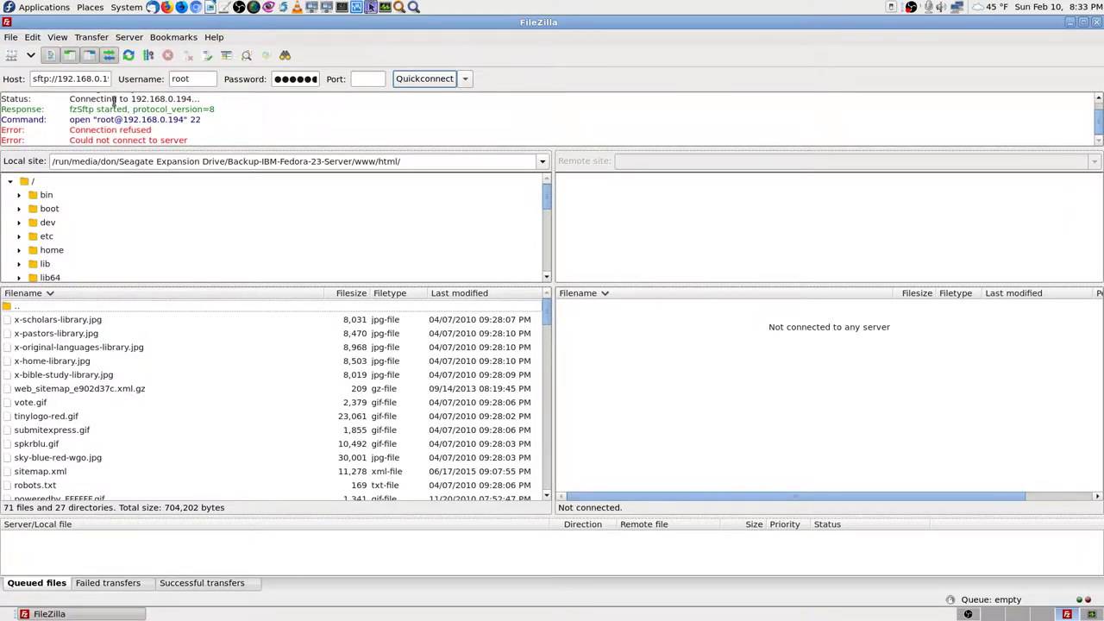
Step: Replace the root username with a normal user account name
{"action": "left_click", "coordinate": [66, 79]}
{"action": "key", "text": "Home"}
{"action": "key", "text": "End"}
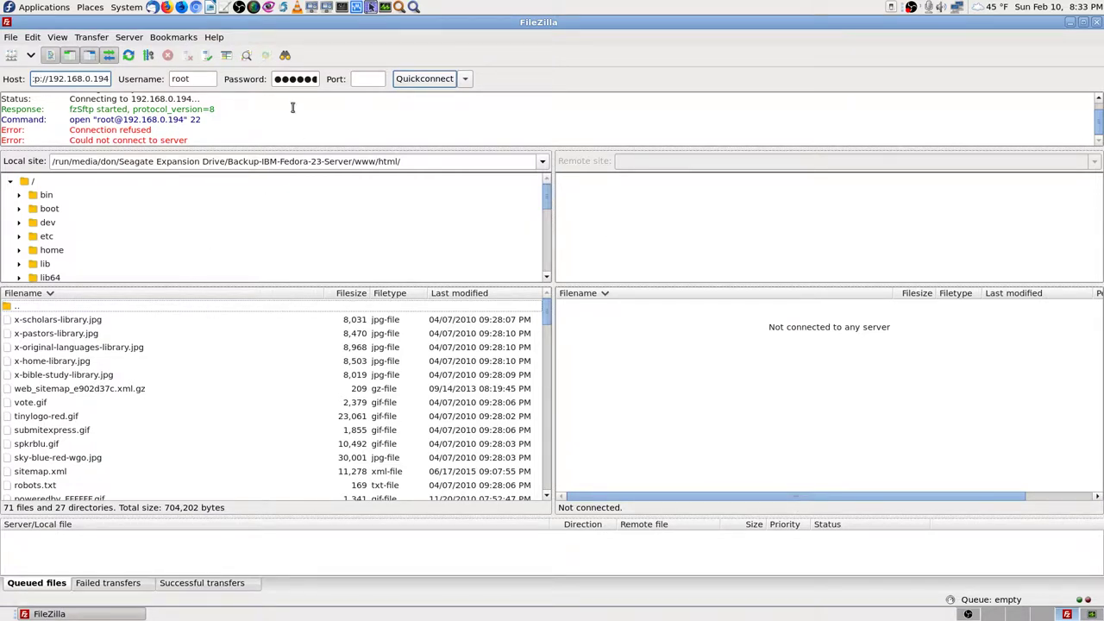
{"action": "left_click", "coordinate": [207, 79]}
{"action": "key", "text": "BackSpace"}
{"action": "key", "text": "BackSpace"}
{"action": "key", "text": "BackSpace"}
{"action": "key", "text": "BackSpace"}
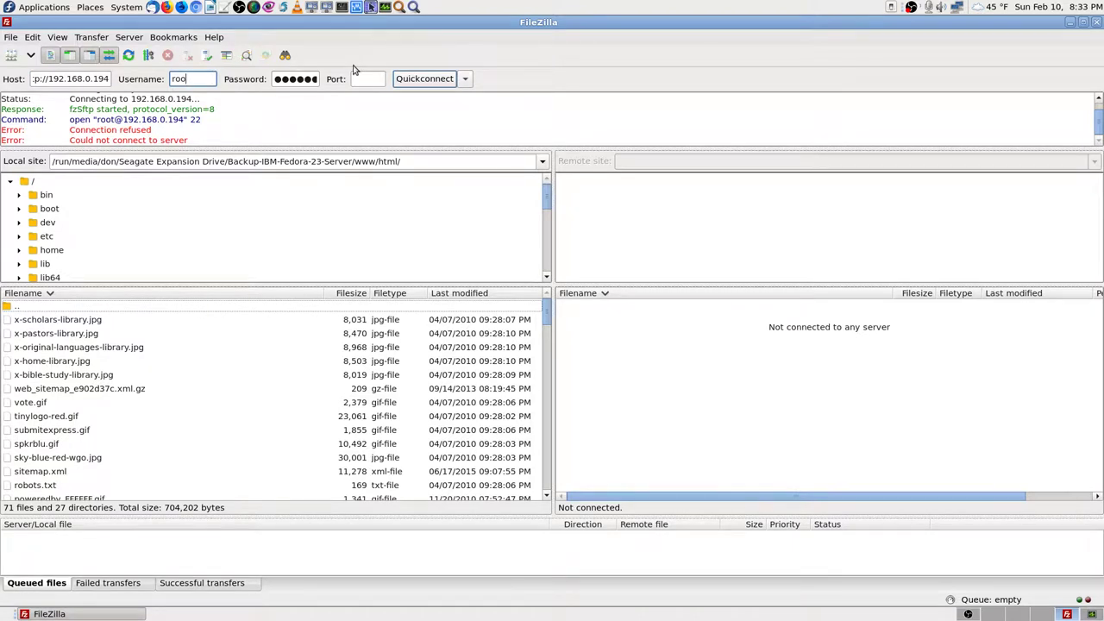
{"action": "type", "text": "don"}
{"action": "left_click", "coordinate": [368, 78]}
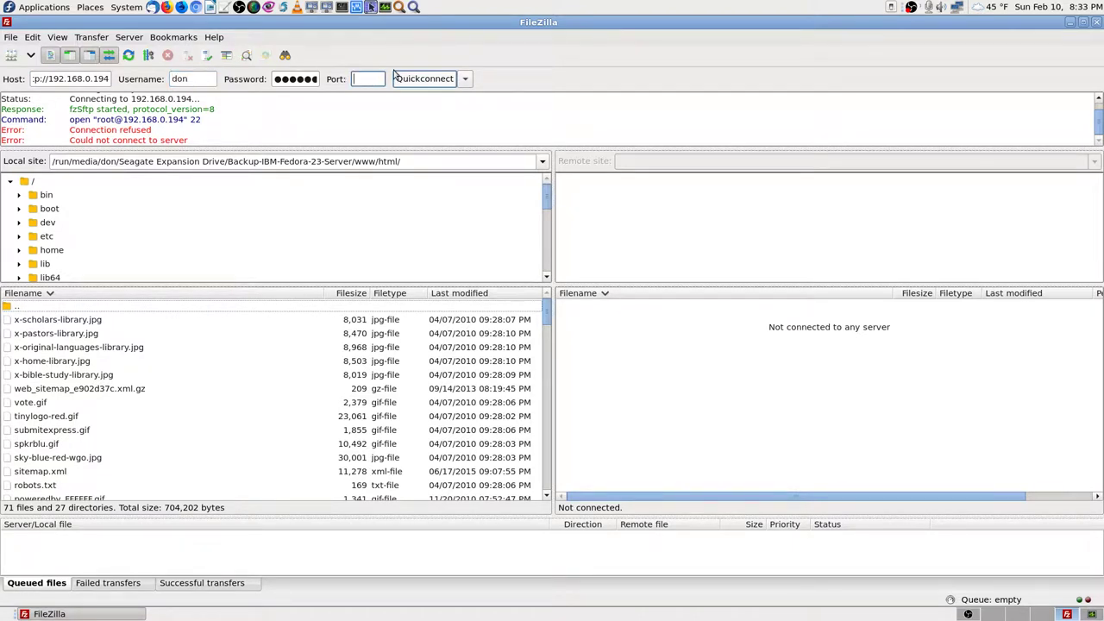
Step: Connect over SFTP on port 2222 and start browsing the local disk from its root
{"action": "type", "text": "2222"}
{"action": "left_click", "coordinate": [432, 78]}
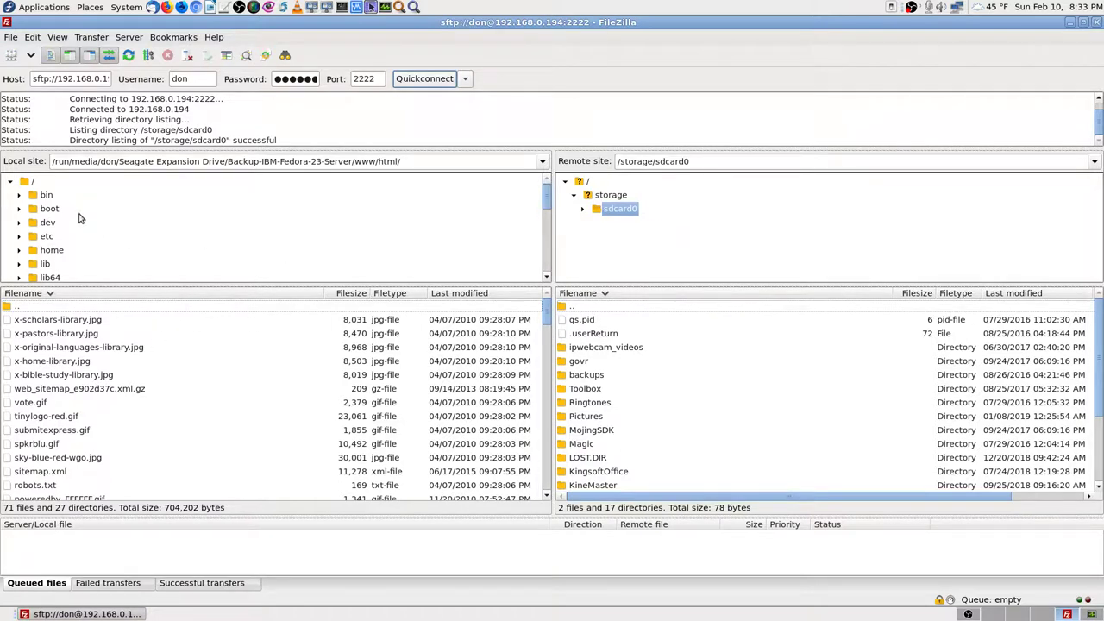
{"action": "left_click", "coordinate": [32, 182]}
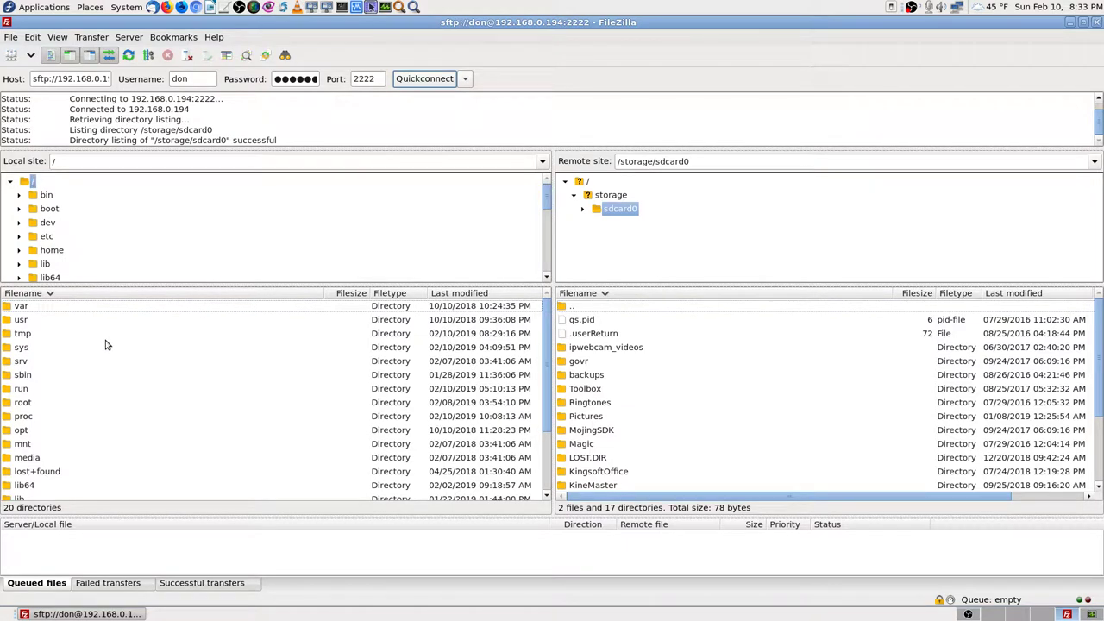
{"action": "scroll", "coordinate": [57, 227], "scroll_direction": "down", "scroll_amount": 1}
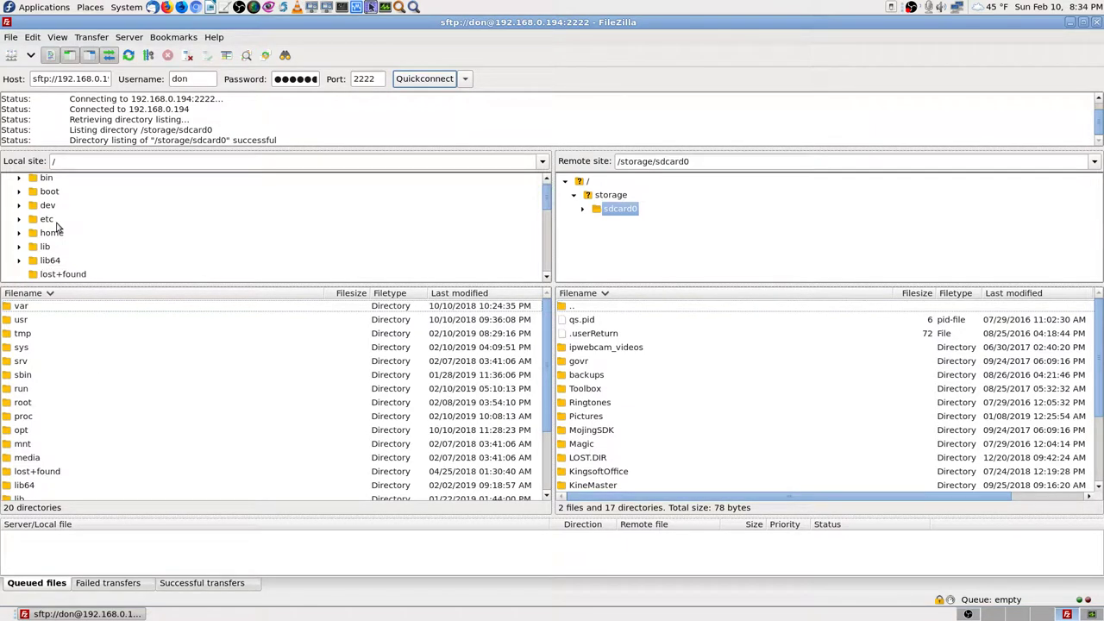
{"action": "scroll", "coordinate": [57, 227], "scroll_direction": "down", "scroll_amount": 1}
{"action": "scroll", "coordinate": [57, 226], "scroll_direction": "up", "scroll_amount": 3}
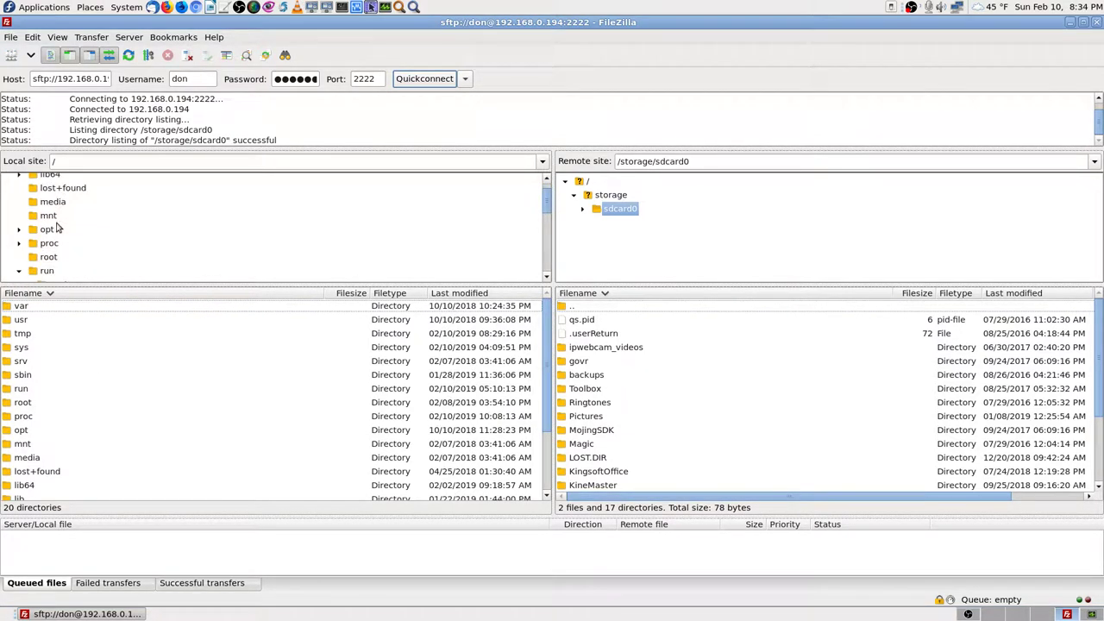
{"action": "left_click", "coordinate": [35, 350]}
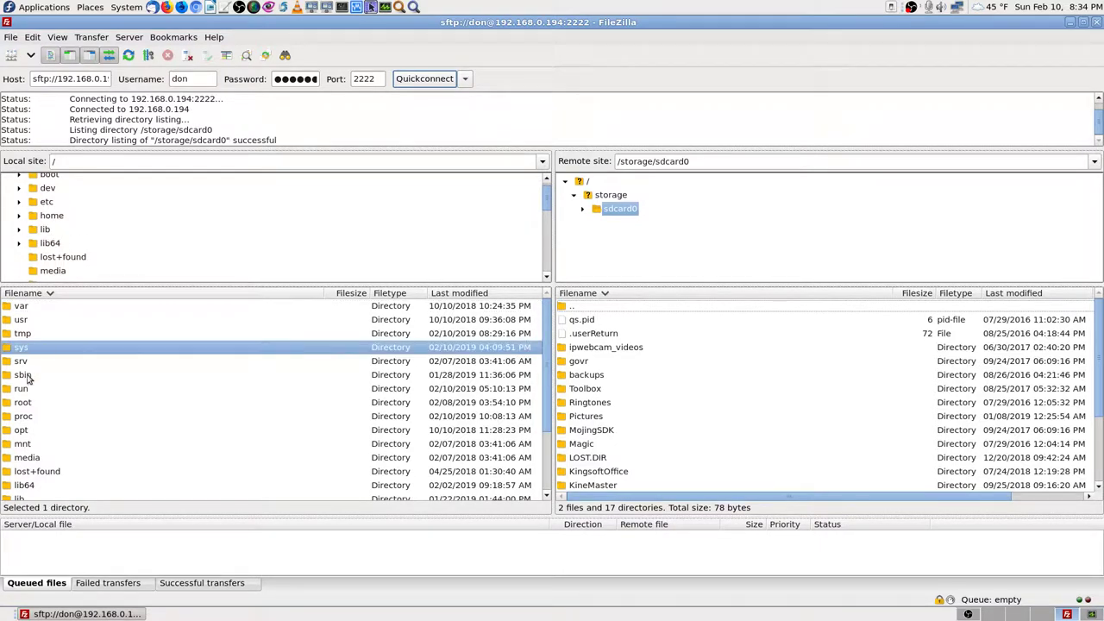
{"action": "double_click", "coordinate": [23, 390]}
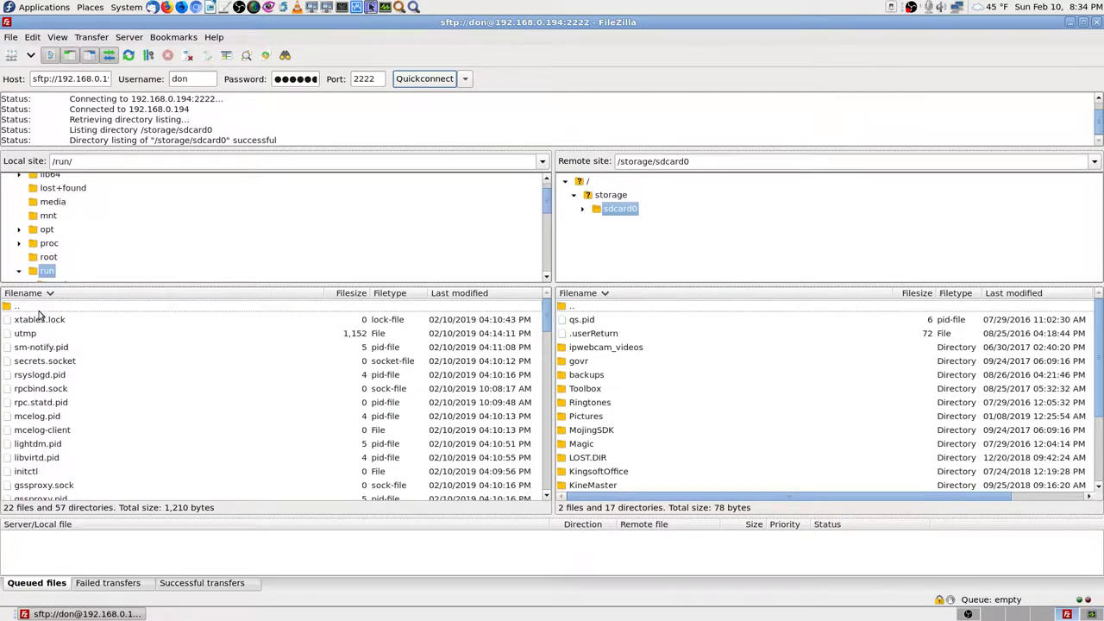
Step: Browse the local tree on the Seagate drive to the Alcatel-A845L-Android-Phone-2 backup folder
{"action": "left_click", "coordinate": [48, 258]}
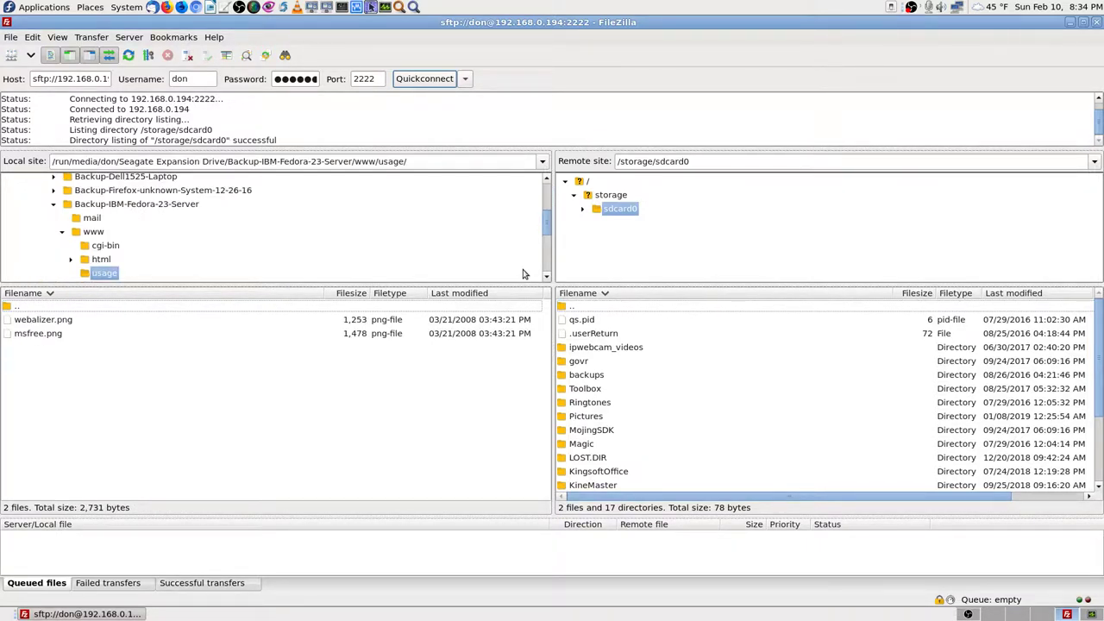
{"action": "left_click", "coordinate": [53, 204]}
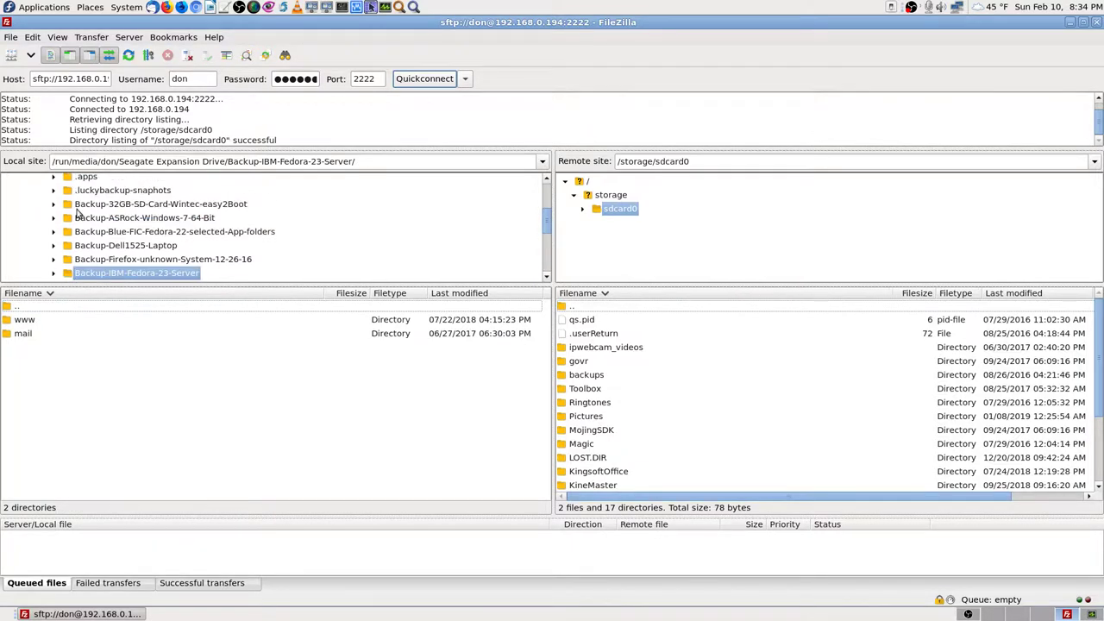
{"action": "scroll", "coordinate": [111, 222], "scroll_direction": "up", "scroll_amount": 3}
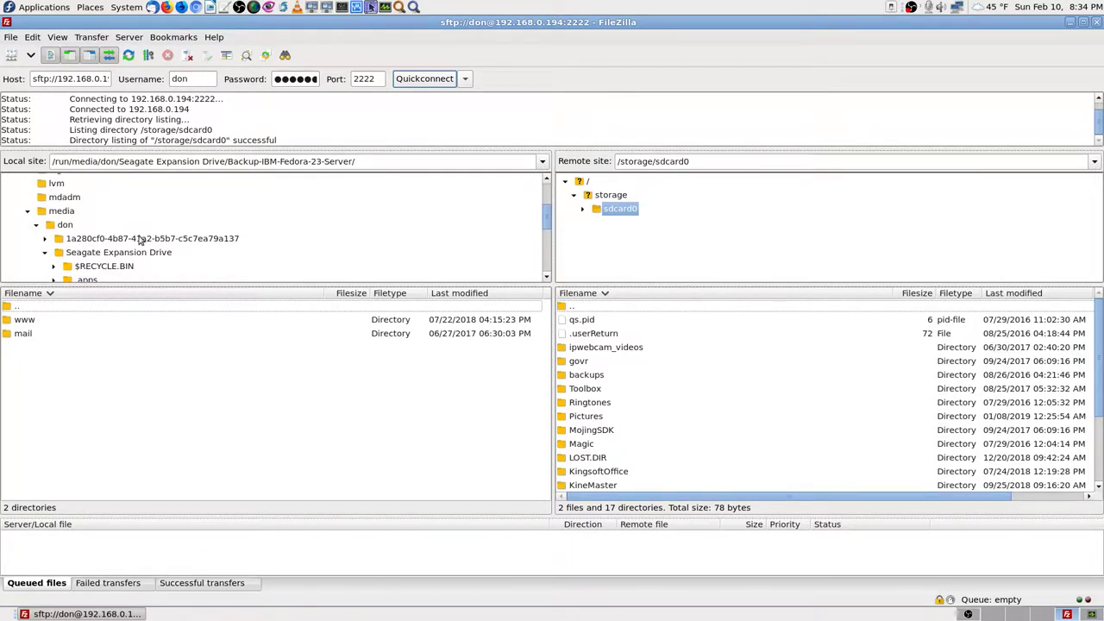
{"action": "scroll", "coordinate": [141, 239], "scroll_direction": "down", "scroll_amount": 1}
{"action": "scroll", "coordinate": [148, 242], "scroll_direction": "down", "scroll_amount": 1}
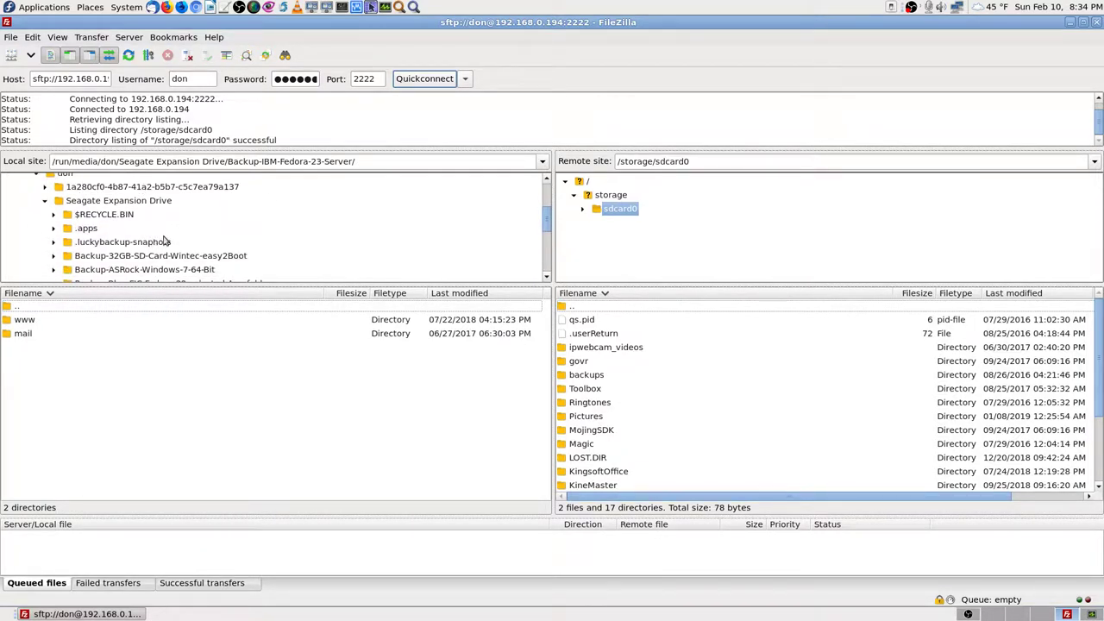
{"action": "scroll", "coordinate": [164, 241], "scroll_direction": "down", "scroll_amount": 5}
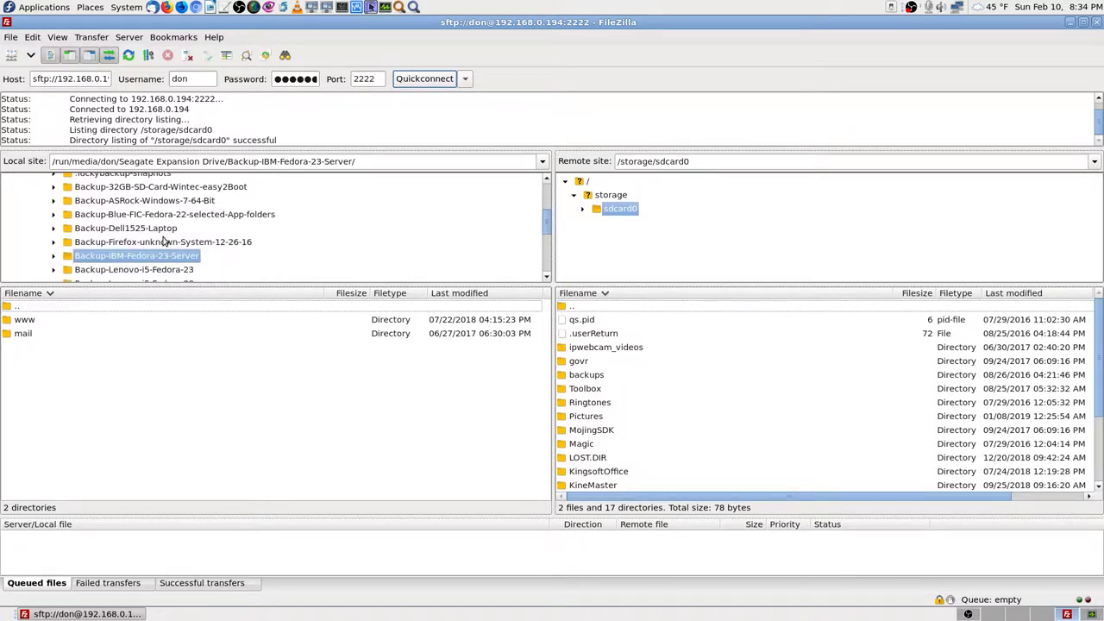
{"action": "scroll", "coordinate": [164, 241], "scroll_direction": "down", "scroll_amount": 2}
{"action": "scroll", "coordinate": [164, 242], "scroll_direction": "up", "scroll_amount": 2}
{"action": "scroll", "coordinate": [164, 242], "scroll_direction": "down", "scroll_amount": 4}
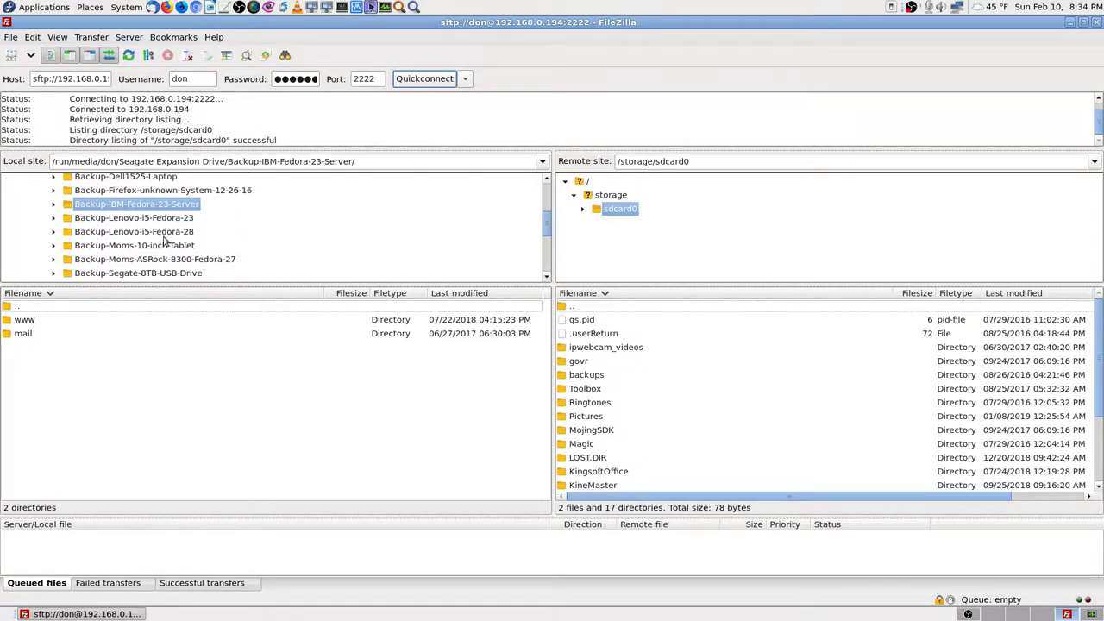
{"action": "scroll", "coordinate": [164, 242], "scroll_direction": "down", "scroll_amount": 4}
{"action": "scroll", "coordinate": [164, 242], "scroll_direction": "down", "scroll_amount": 4}
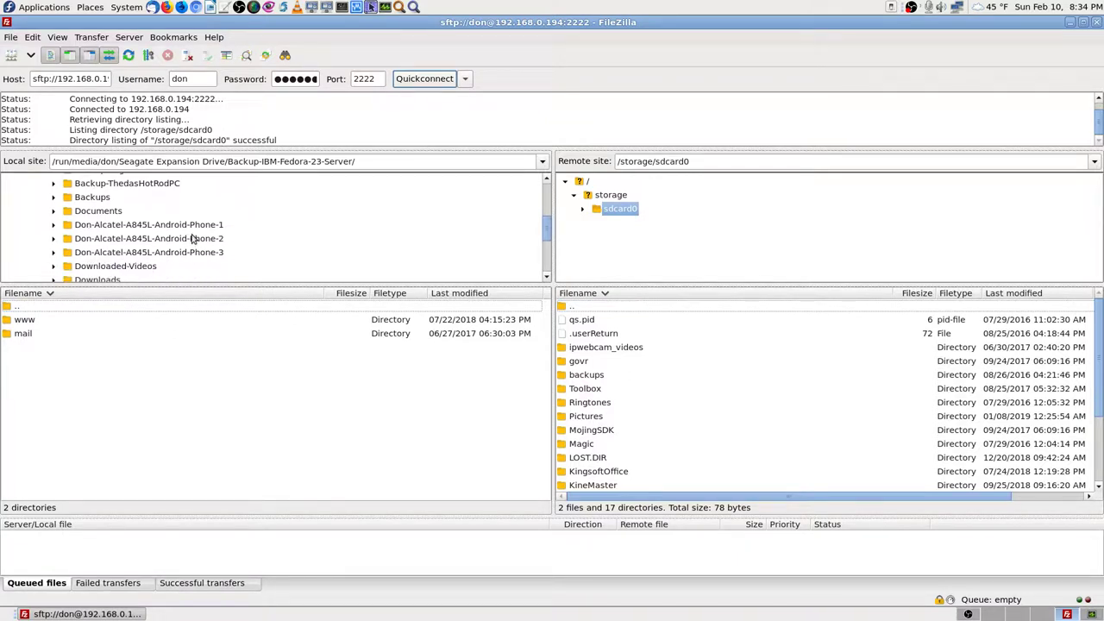
{"action": "left_click", "coordinate": [191, 238]}
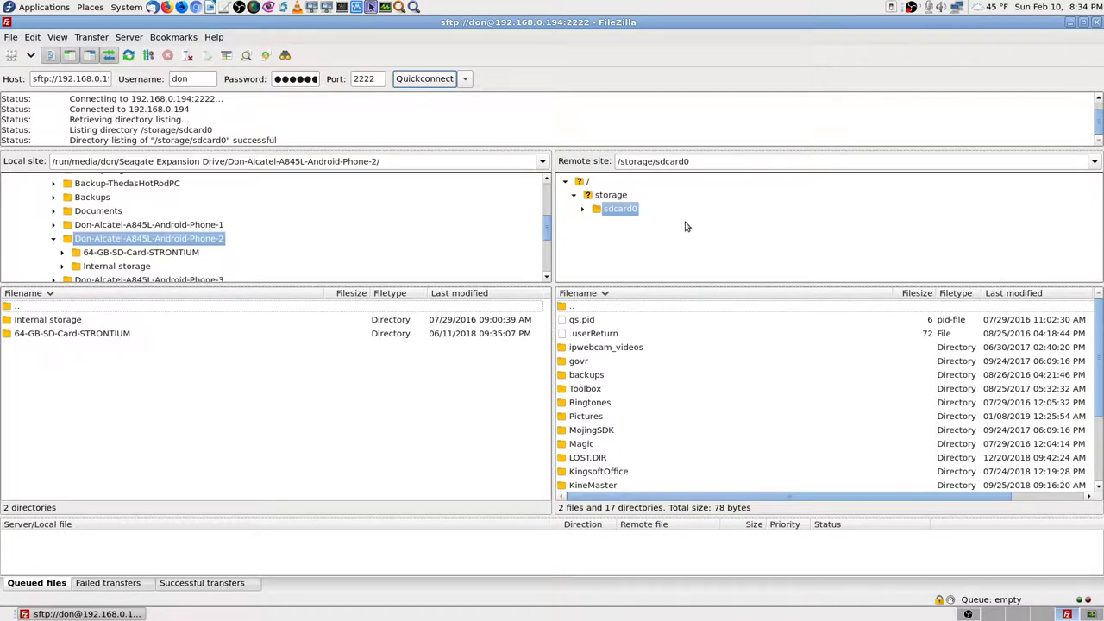
Step: Inspect the phone's sdcard0 DCIM/OpenCamera photos, then return to sdcard0
{"action": "left_click", "coordinate": [582, 210]}
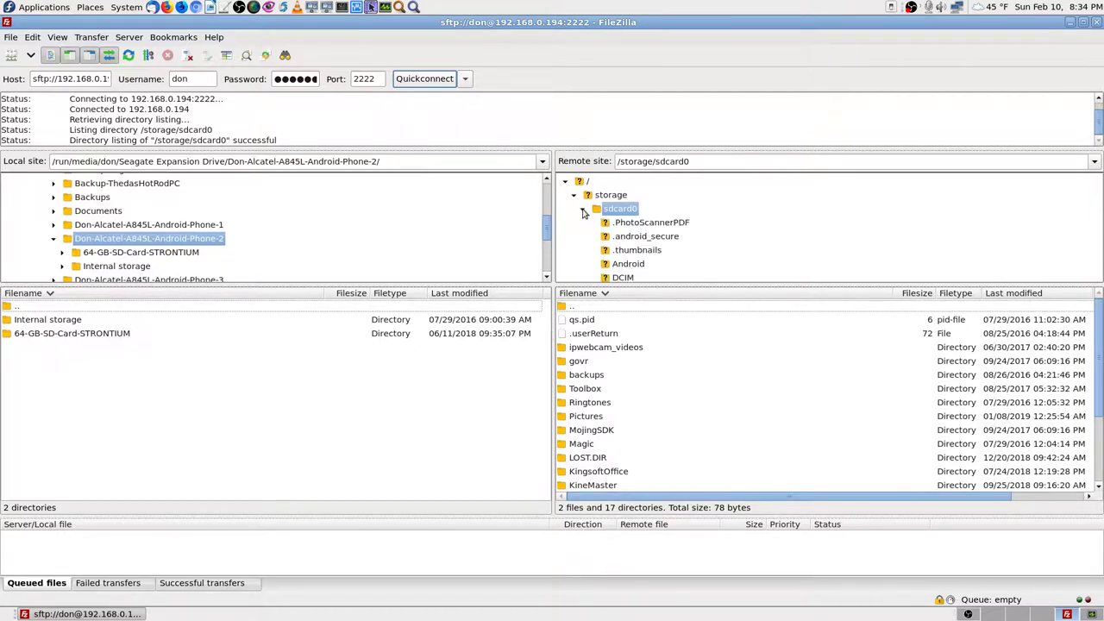
{"action": "scroll", "coordinate": [709, 240], "scroll_direction": "down", "scroll_amount": 2}
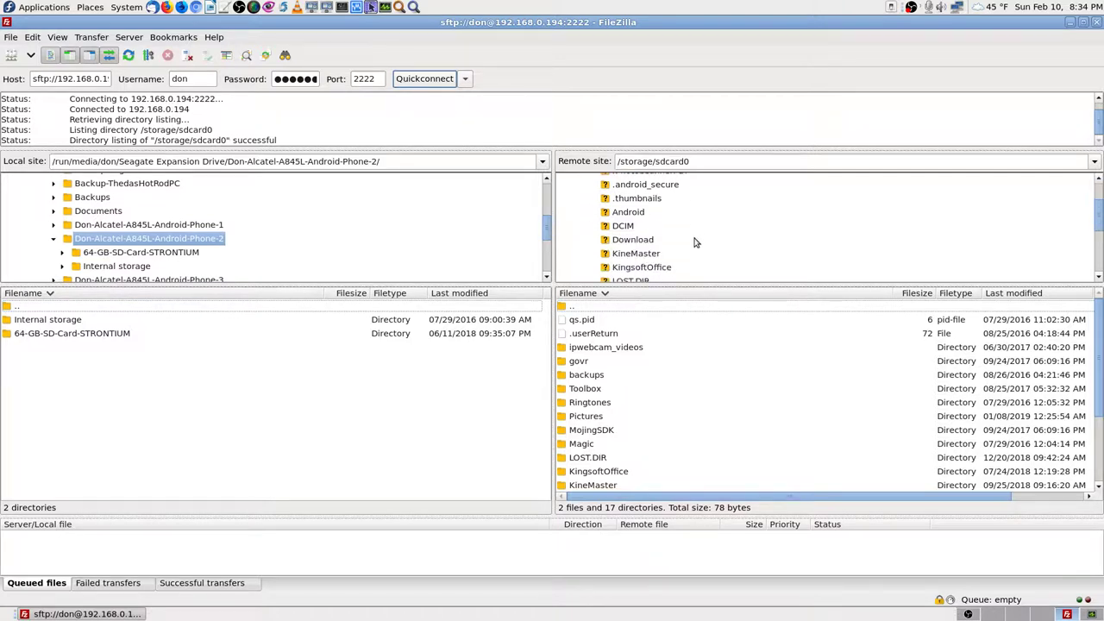
{"action": "scroll", "coordinate": [666, 239], "scroll_direction": "up", "scroll_amount": 2}
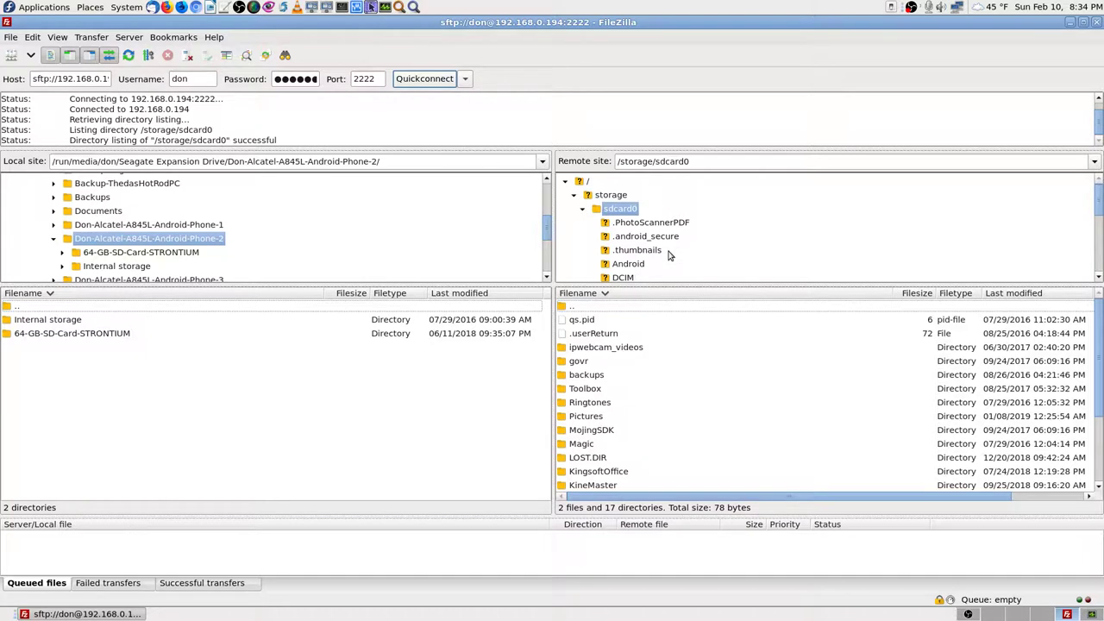
{"action": "scroll", "coordinate": [669, 256], "scroll_direction": "down", "scroll_amount": 1}
{"action": "left_click", "coordinate": [625, 243]}
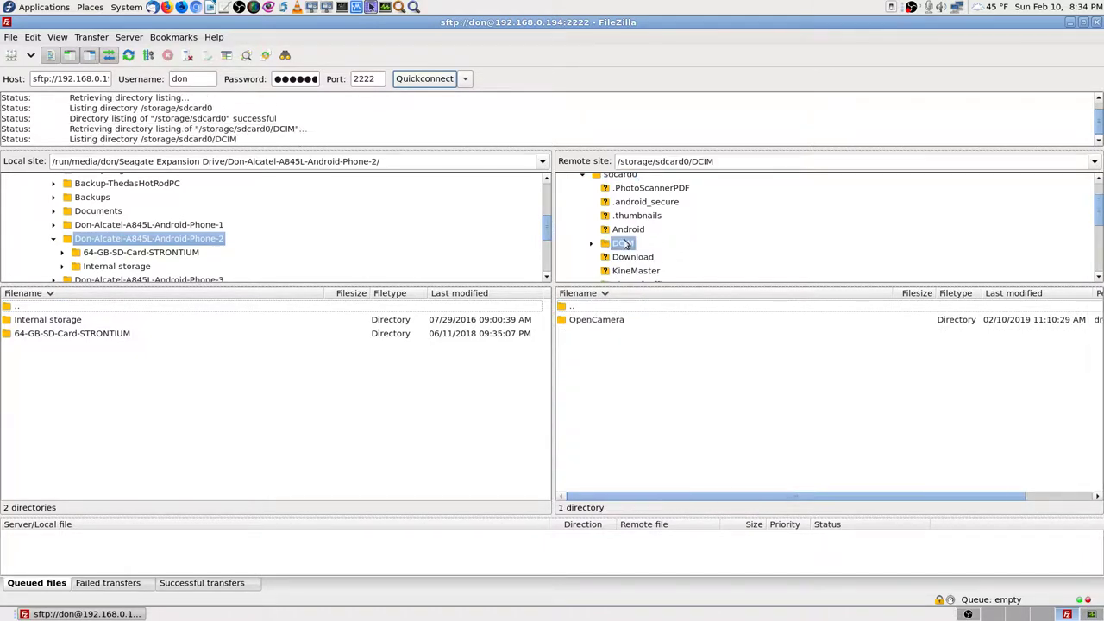
{"action": "double_click", "coordinate": [594, 321]}
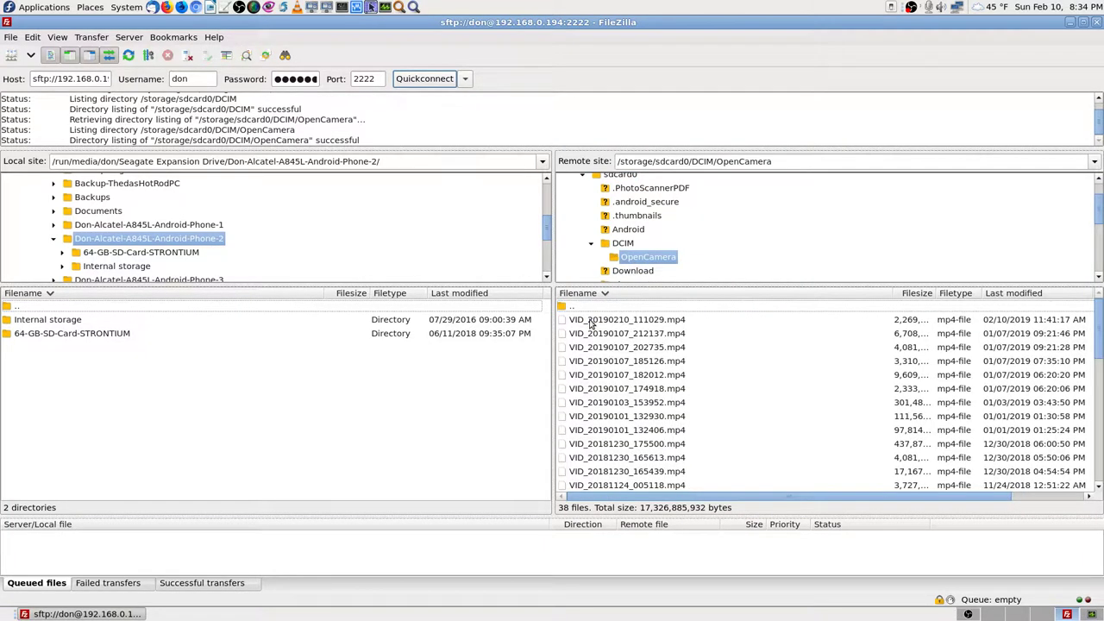
{"action": "scroll", "coordinate": [695, 361], "scroll_direction": "down", "scroll_amount": 5}
{"action": "scroll", "coordinate": [696, 361], "scroll_direction": "down", "scroll_amount": 2}
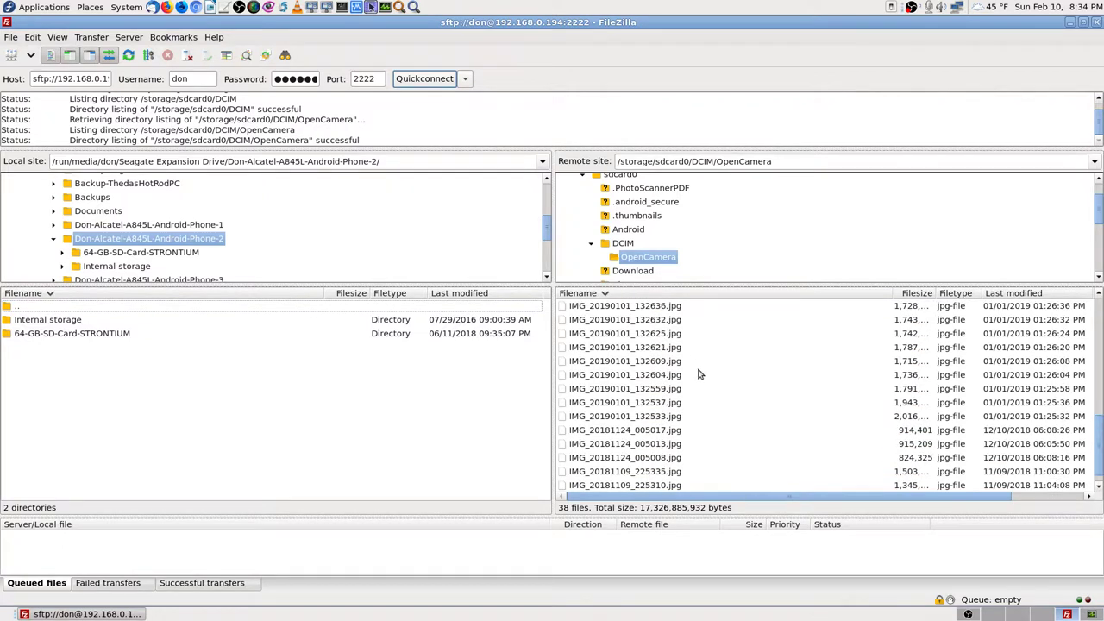
{"action": "scroll", "coordinate": [747, 382], "scroll_direction": "up", "scroll_amount": 5}
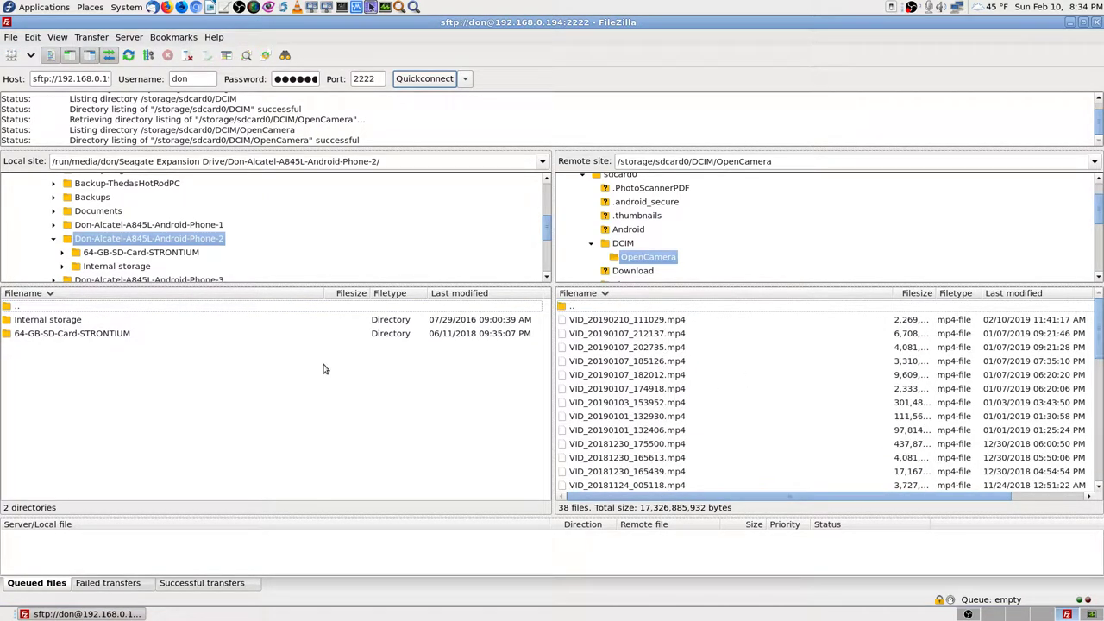
{"action": "scroll", "coordinate": [633, 385], "scroll_direction": "down", "scroll_amount": 10}
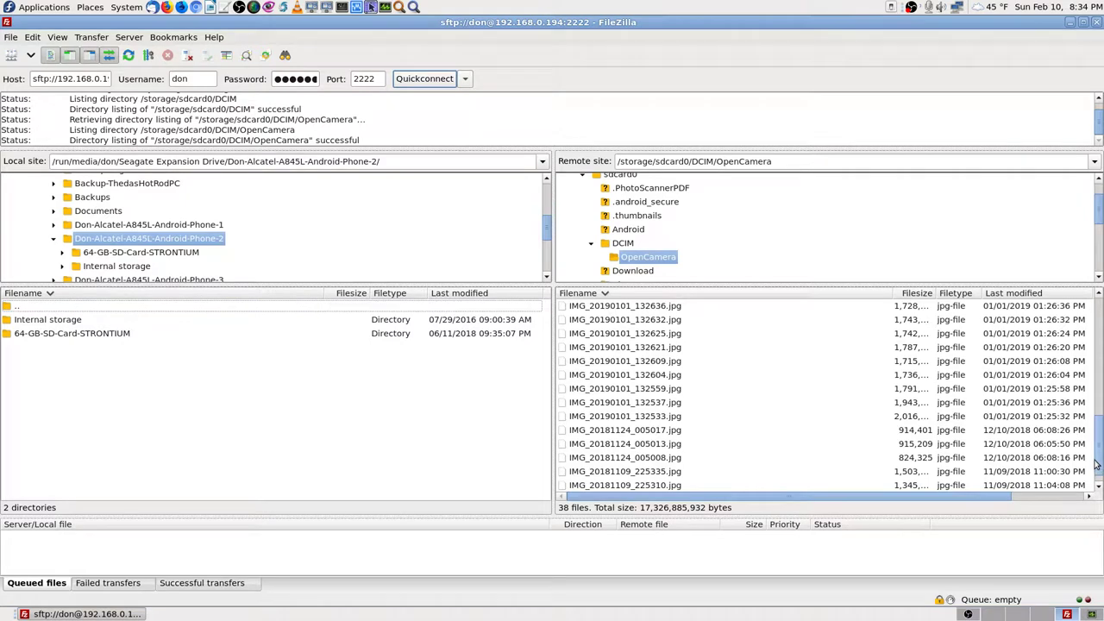
{"action": "left_click_drag", "start_coordinate": [1098, 457], "coordinate": [1098, 319]}
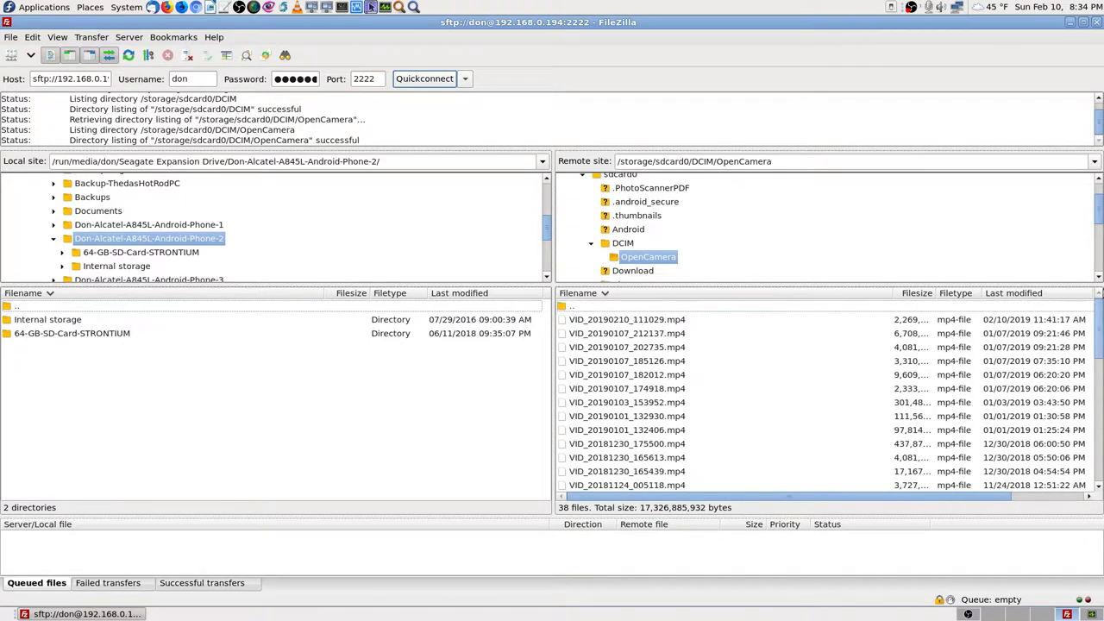
{"action": "double_click", "coordinate": [592, 308]}
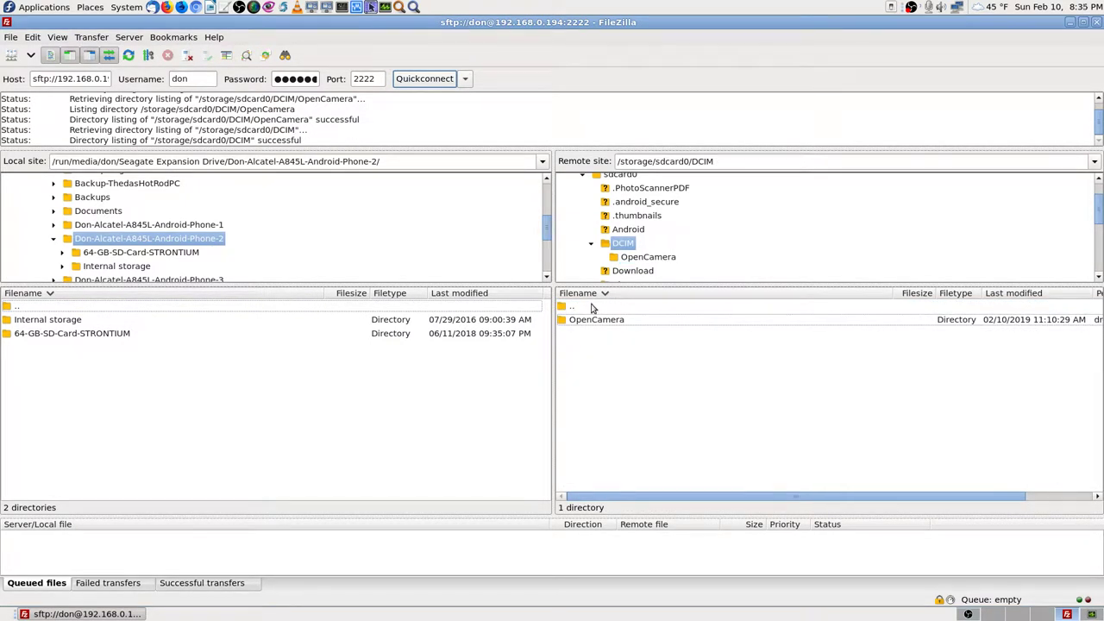
{"action": "double_click", "coordinate": [586, 308]}
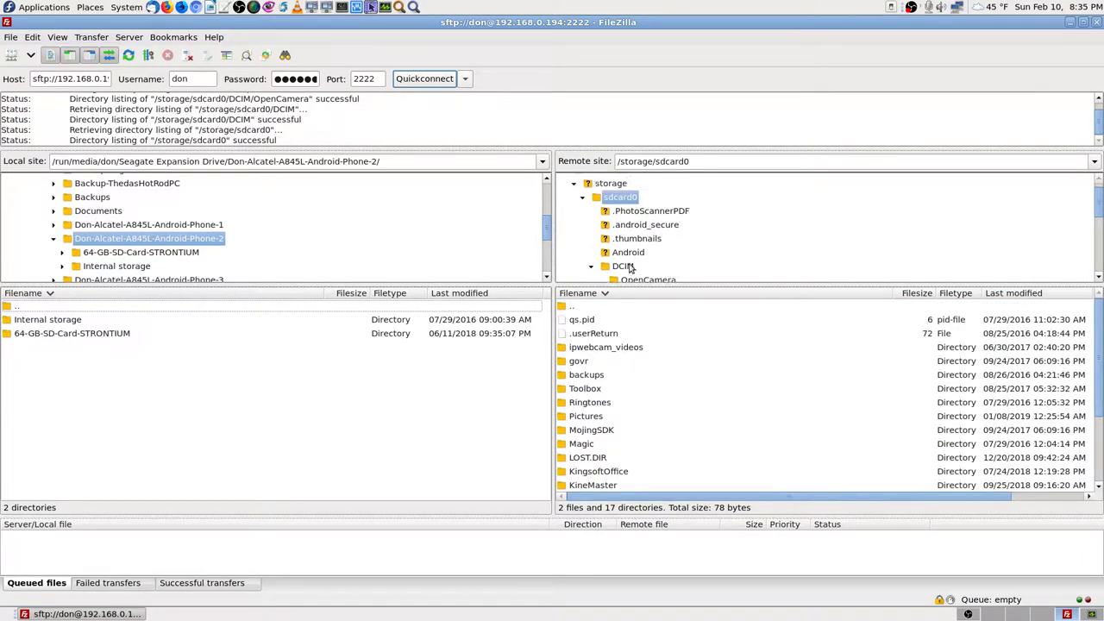
{"action": "scroll", "coordinate": [628, 267], "scroll_direction": "up", "scroll_amount": 2}
Step: Open the phone's sdcard1 storage and peek into its Movies folder
{"action": "left_click", "coordinate": [608, 196]}
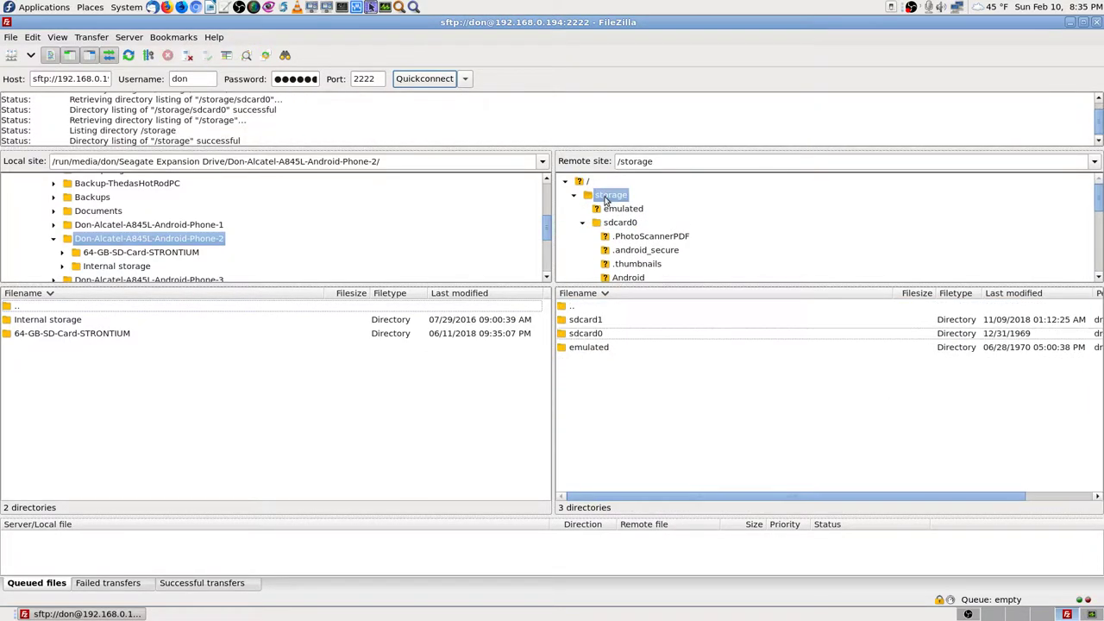
{"action": "left_click", "coordinate": [583, 223]}
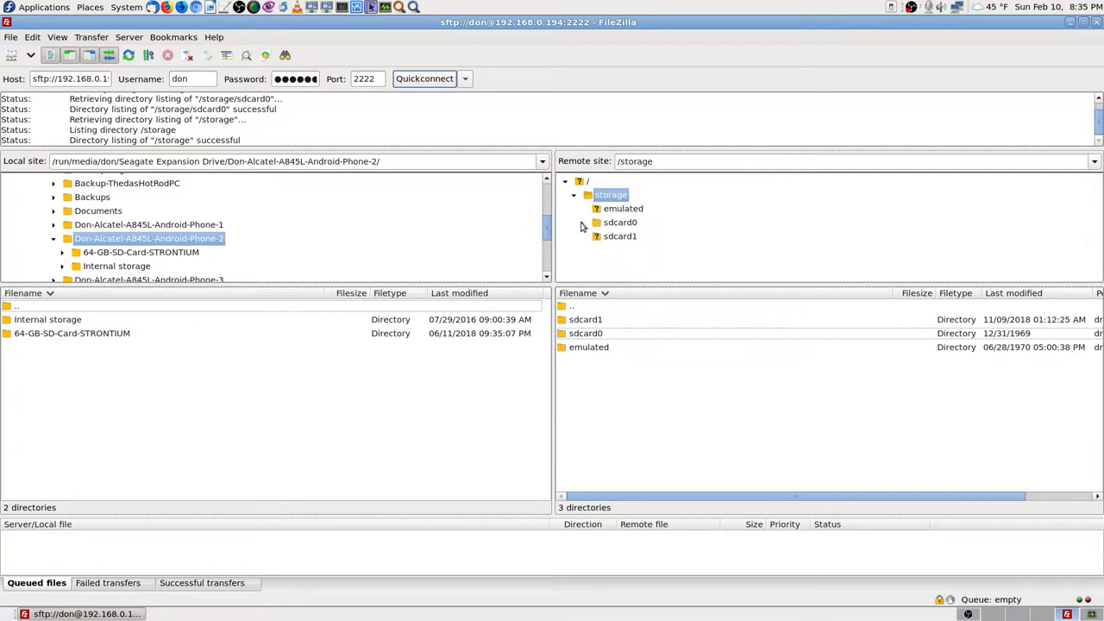
{"action": "left_click", "coordinate": [629, 239]}
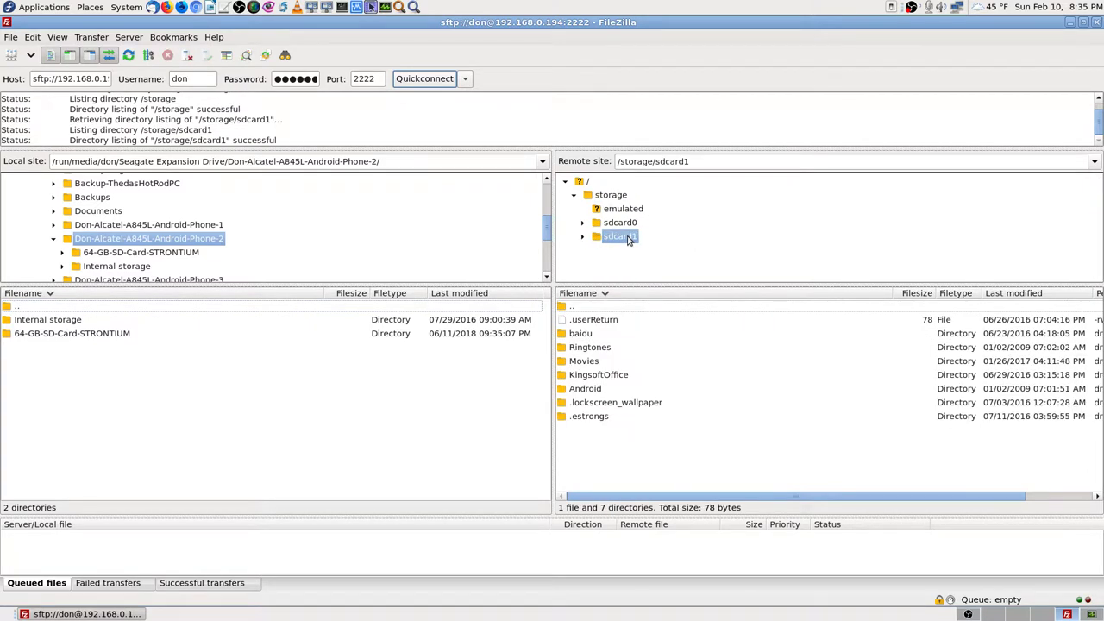
{"action": "double_click", "coordinate": [588, 363]}
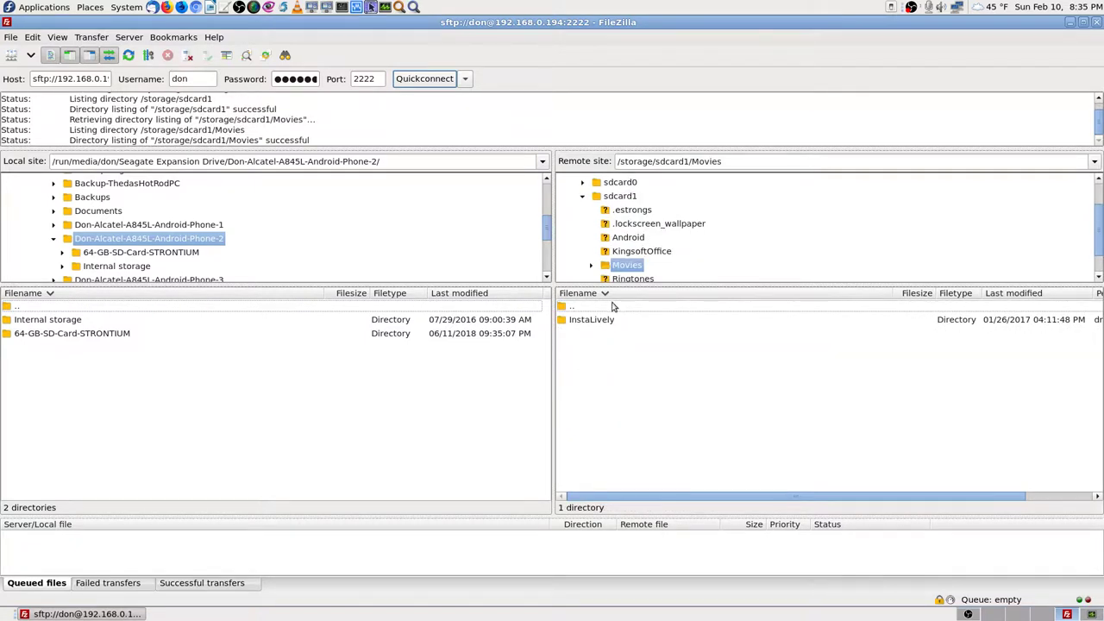
{"action": "left_click", "coordinate": [622, 198]}
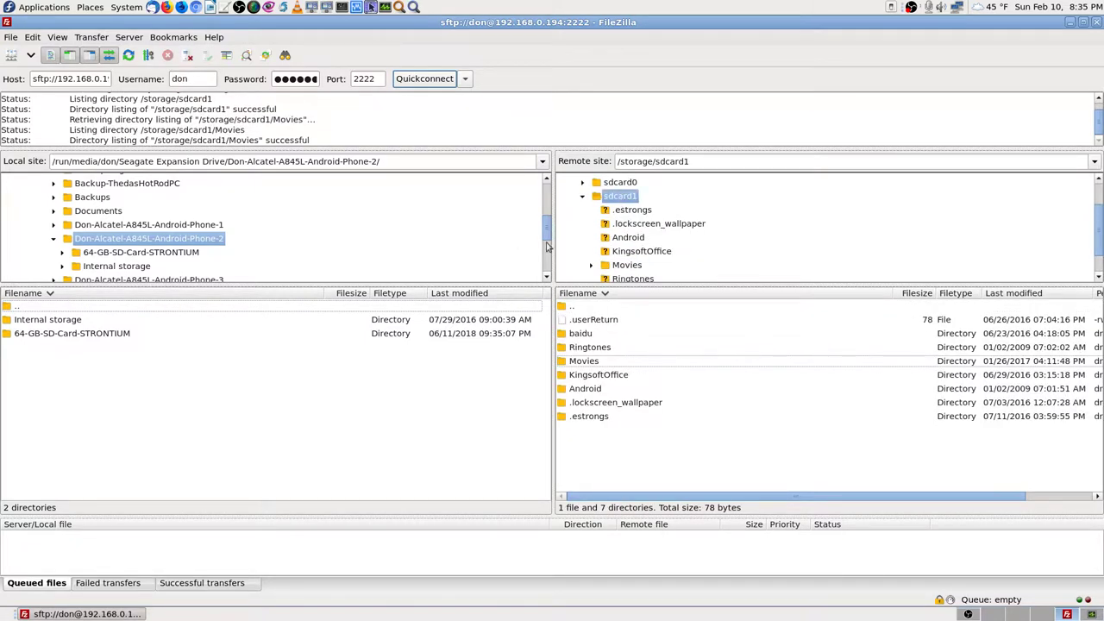
Step: Open the Phone-2 Internal storage backup folder on the local side
{"action": "double_click", "coordinate": [49, 321]}
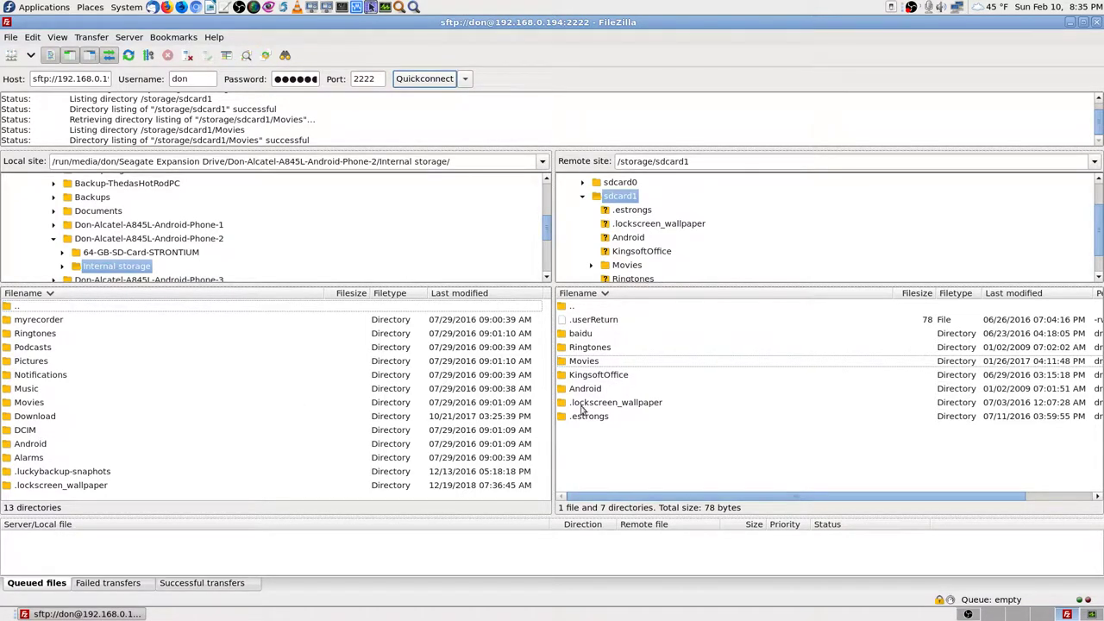
{"action": "scroll", "coordinate": [647, 229], "scroll_direction": "down", "scroll_amount": 1}
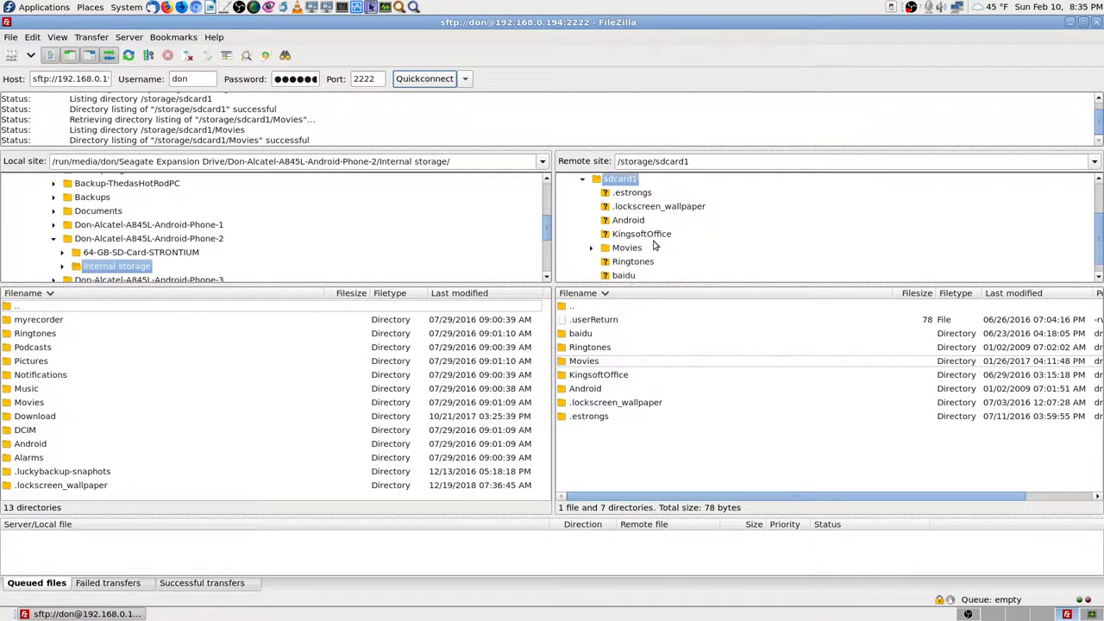
{"action": "scroll", "coordinate": [654, 245], "scroll_direction": "up", "scroll_amount": 1}
{"action": "scroll", "coordinate": [654, 245], "scroll_direction": "up", "scroll_amount": 1}
Step: Queue all sdcard1 items for download, always overwriting only if size differs or source is newer
{"action": "left_click", "coordinate": [594, 312]}
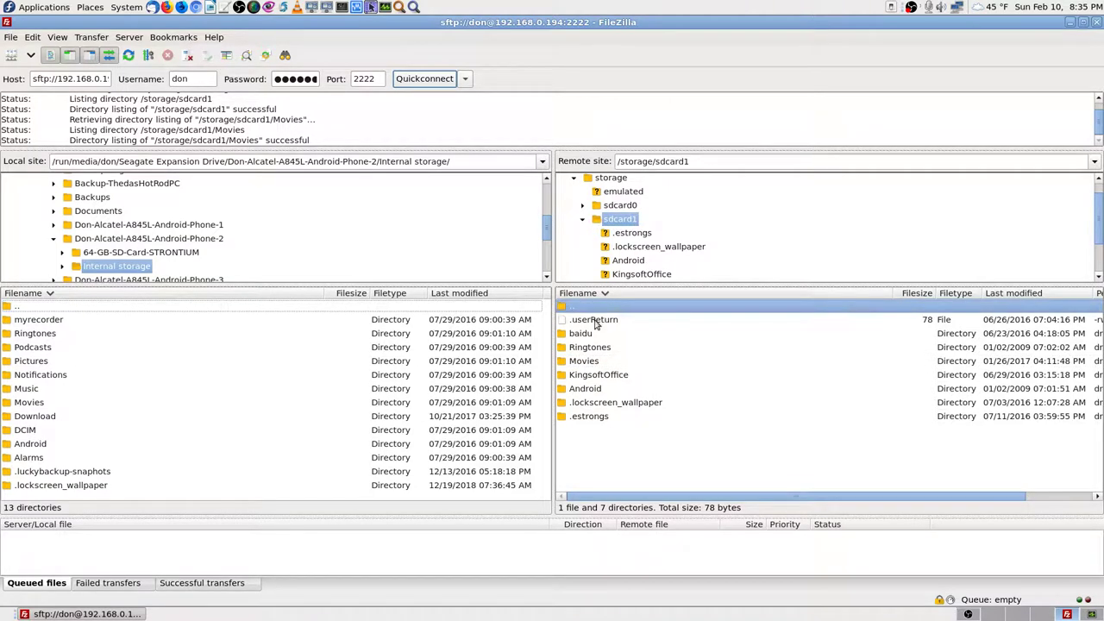
{"action": "left_click", "coordinate": [600, 322]}
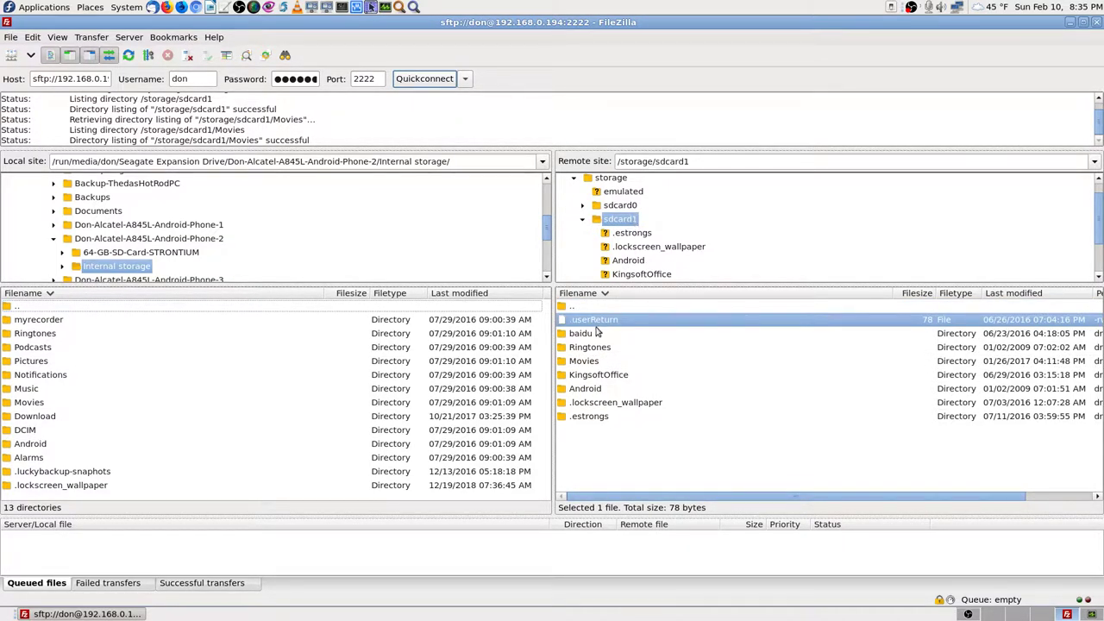
{"action": "left_click", "coordinate": [591, 416], "text": "shift"}
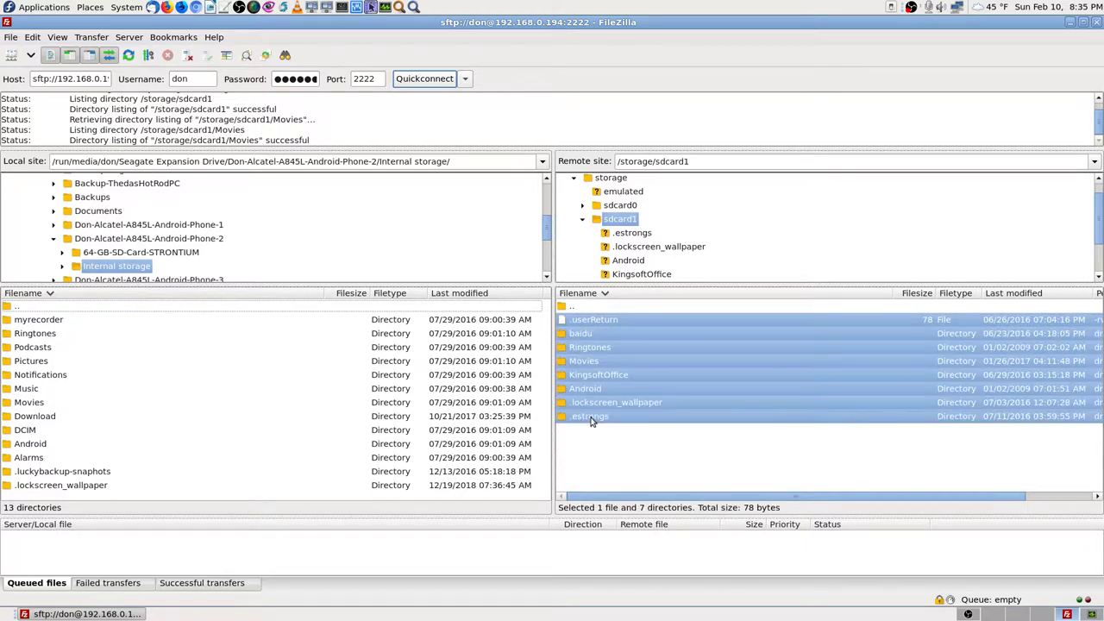
{"action": "right_click", "coordinate": [595, 374]}
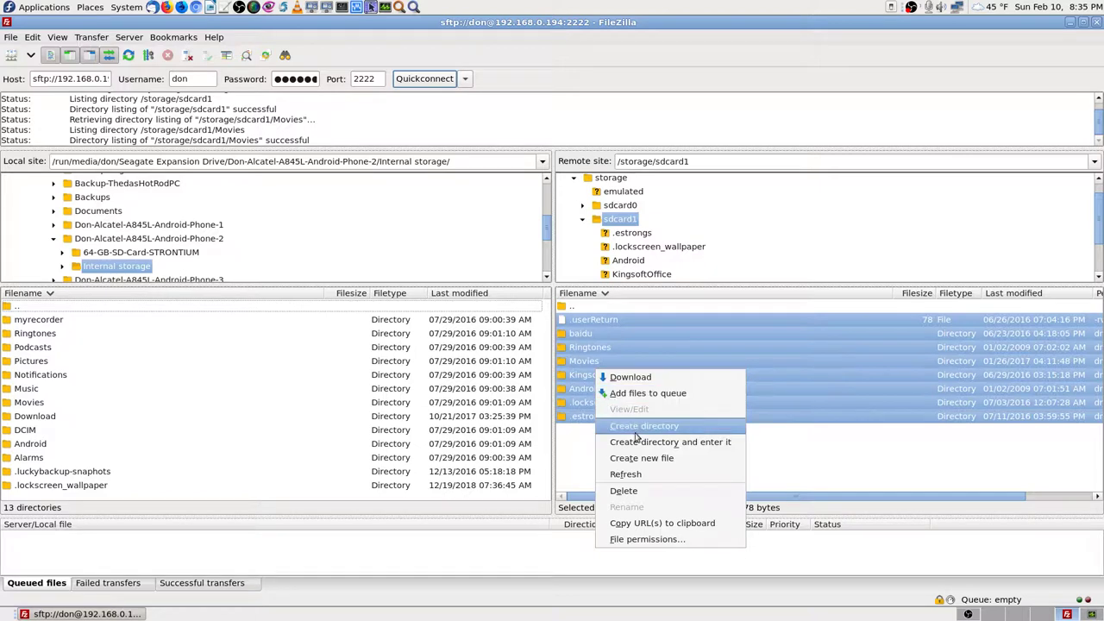
{"action": "left_click", "coordinate": [665, 394]}
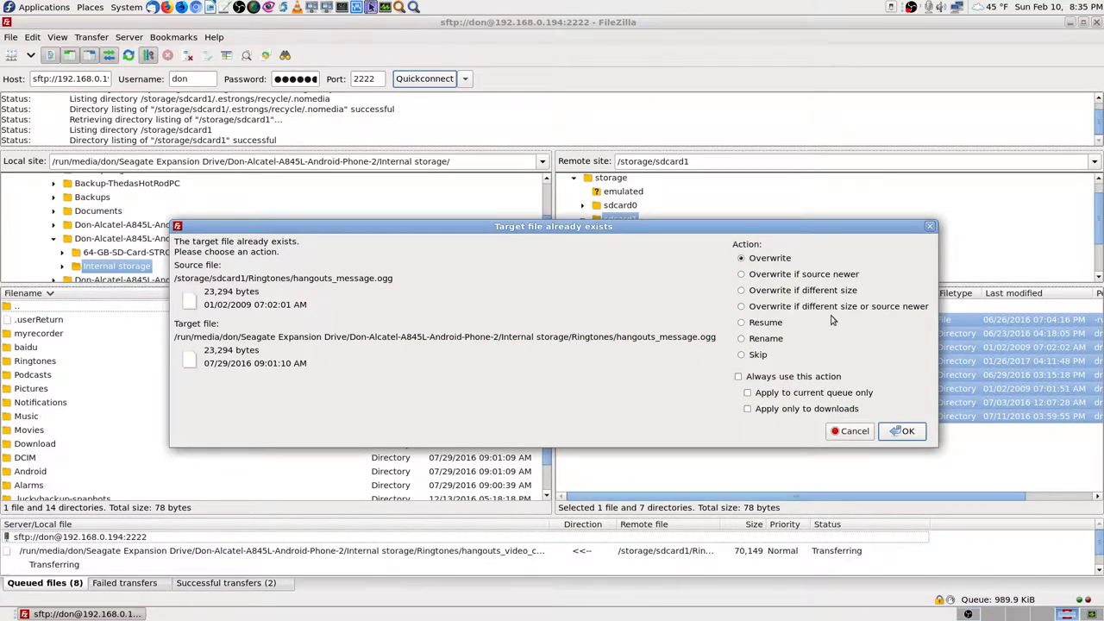
{"action": "left_click", "coordinate": [742, 307]}
{"action": "left_click", "coordinate": [739, 377]}
{"action": "left_click", "coordinate": [911, 432]}
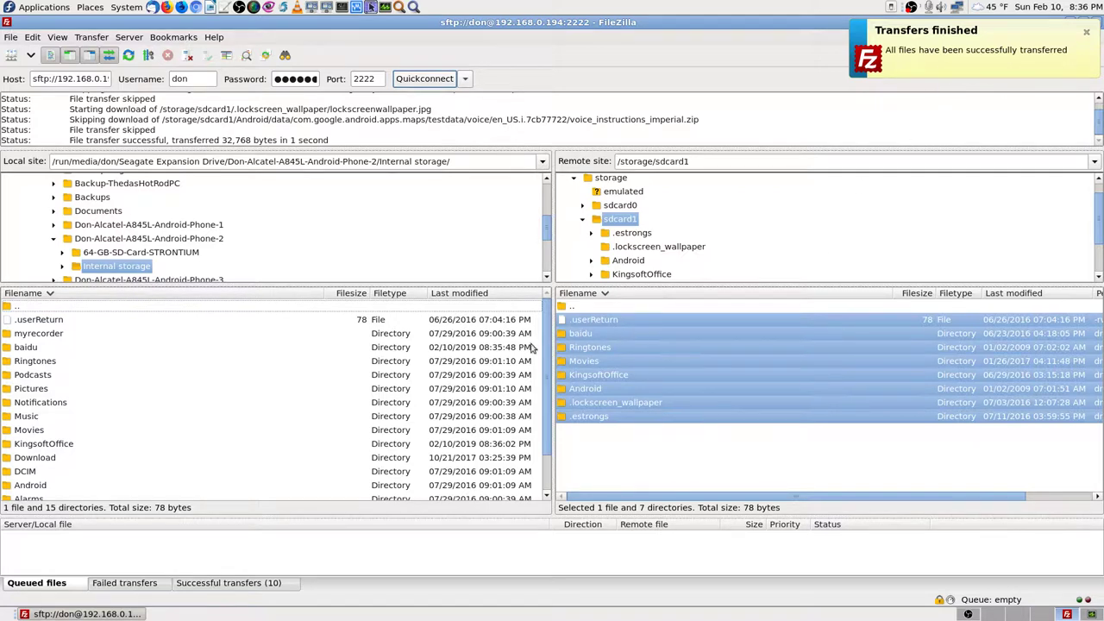
Step: Go up one level in both panes and open the local 64-GB-SD-Card-STRONTIUM backup folder
{"action": "double_click", "coordinate": [586, 310]}
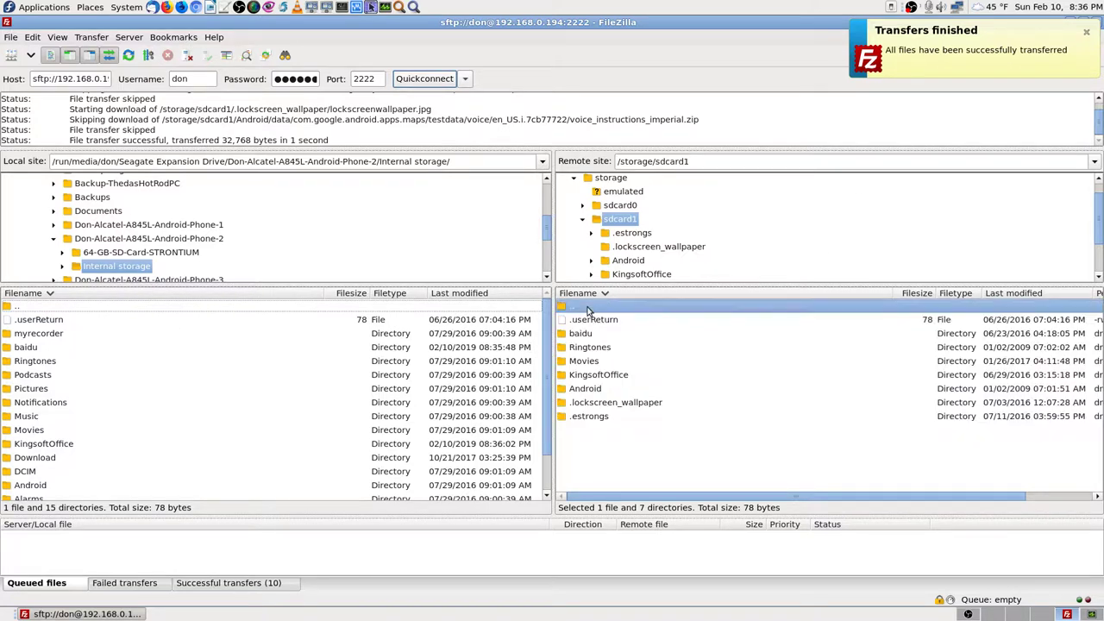
{"action": "double_click", "coordinate": [26, 309]}
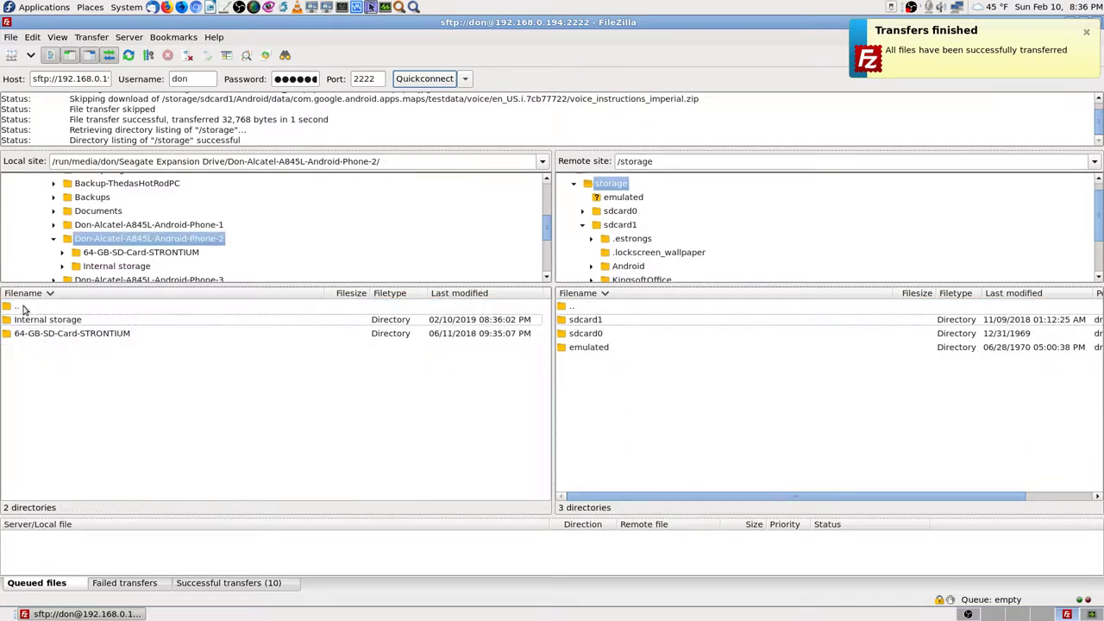
{"action": "left_click", "coordinate": [32, 337]}
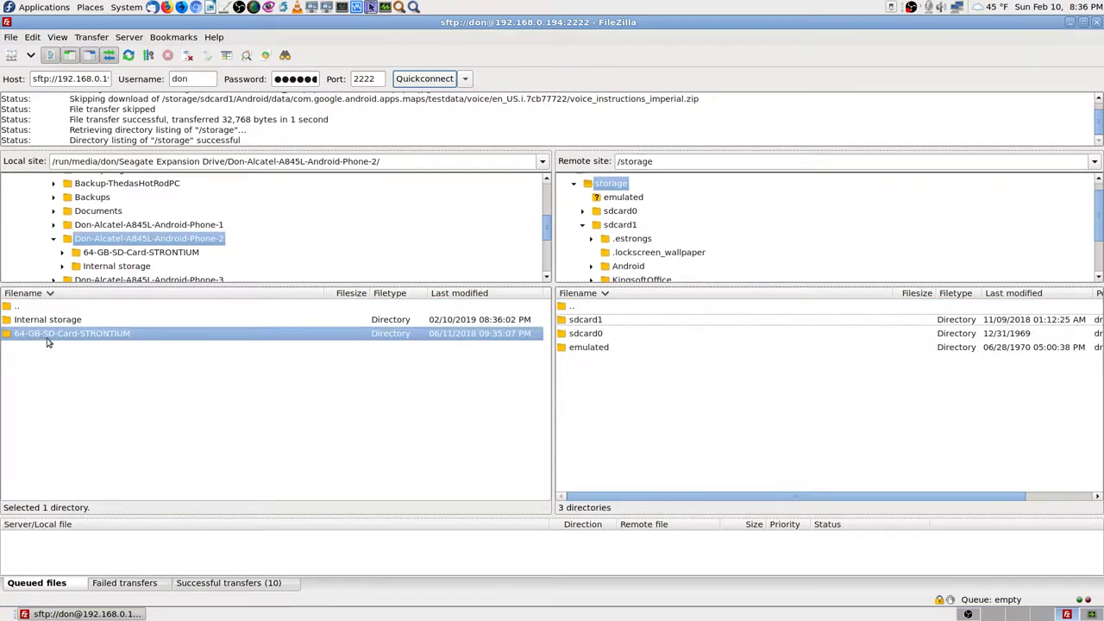
{"action": "double_click", "coordinate": [45, 341]}
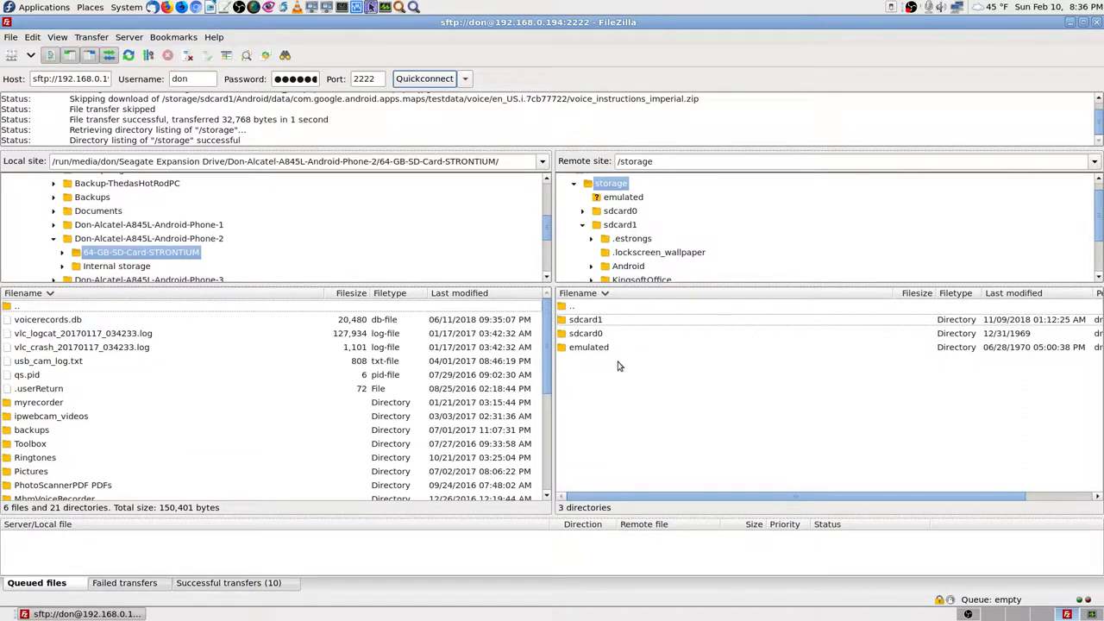
{"action": "scroll", "coordinate": [239, 417], "scroll_direction": "down", "scroll_amount": 4}
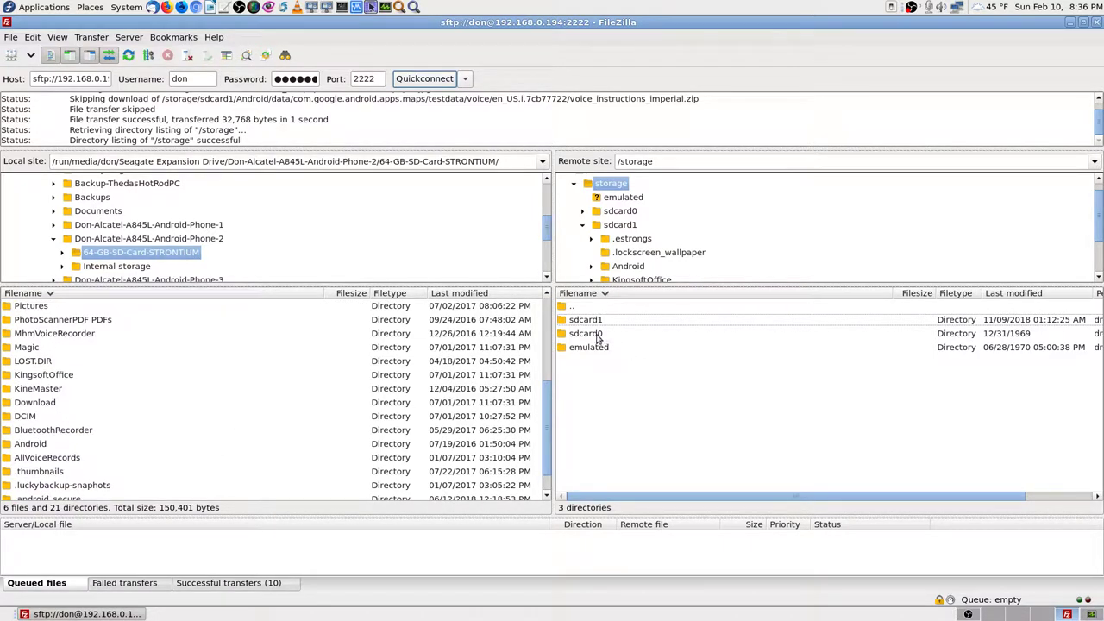
Step: Open the phone's sdcard0 storage in the remote list and review its contents
{"action": "double_click", "coordinate": [596, 333]}
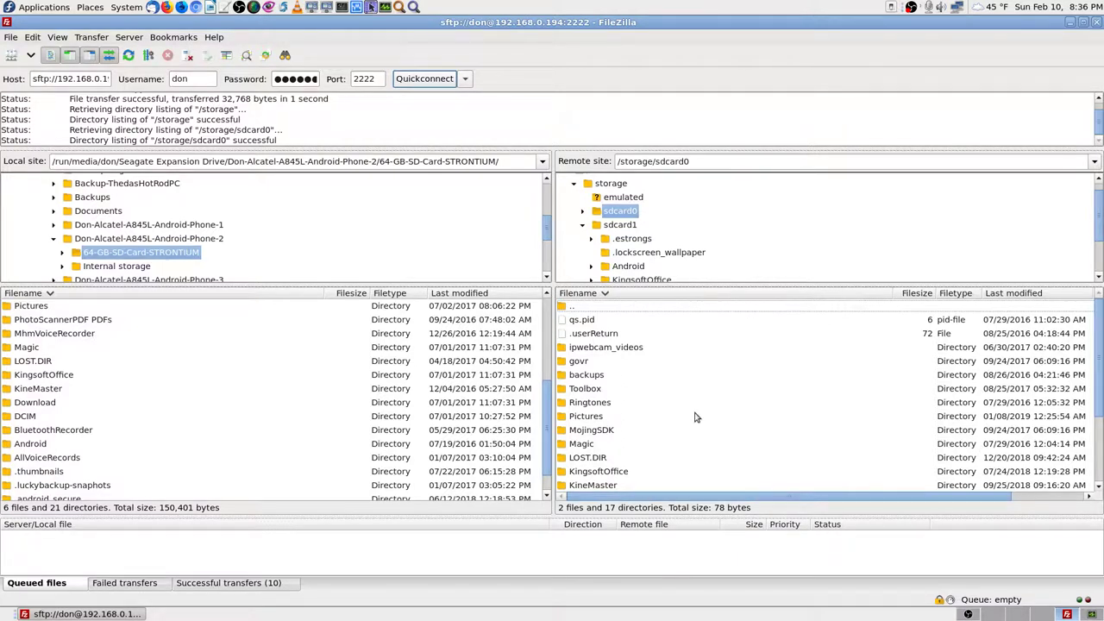
{"action": "scroll", "coordinate": [677, 411], "scroll_direction": "down", "scroll_amount": 2}
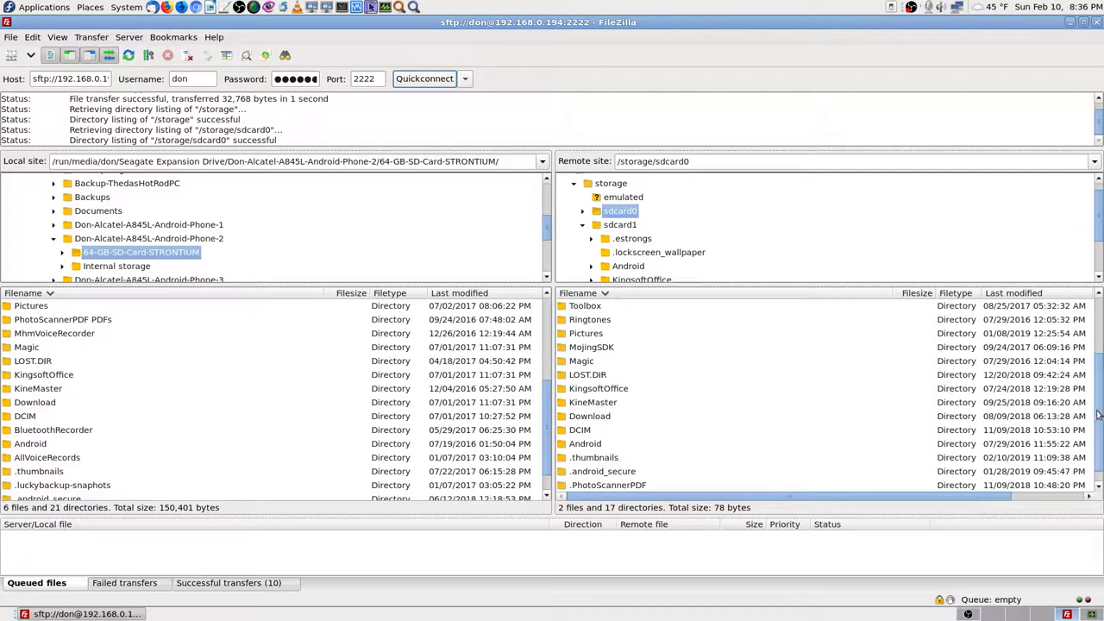
{"action": "scroll", "coordinate": [661, 434], "scroll_direction": "up", "scroll_amount": 2}
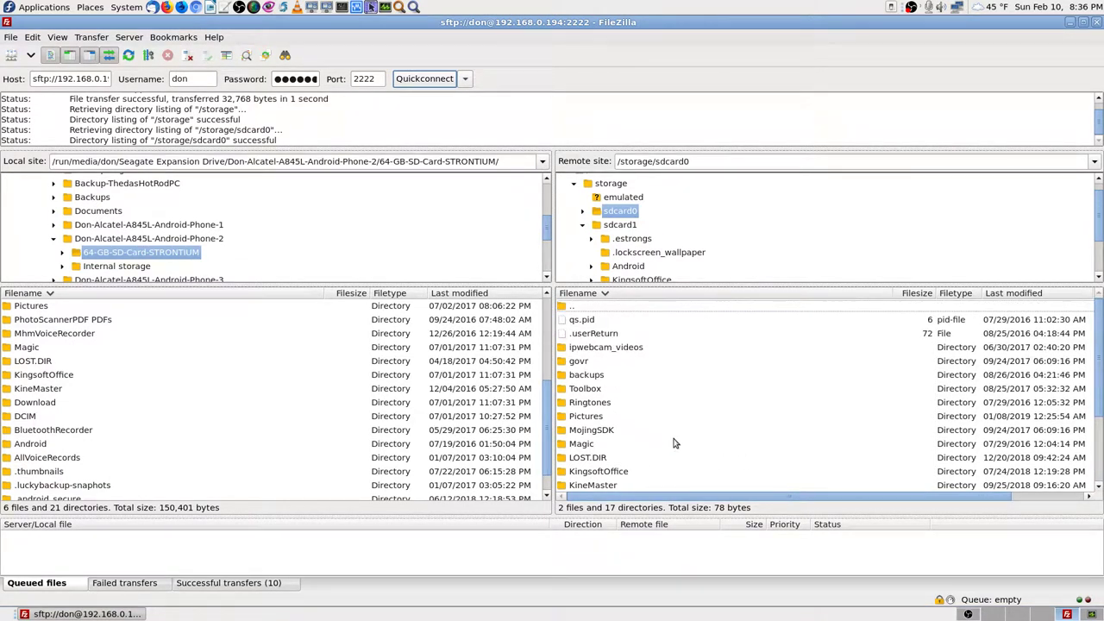
{"action": "scroll", "coordinate": [676, 444], "scroll_direction": "down", "scroll_amount": 2}
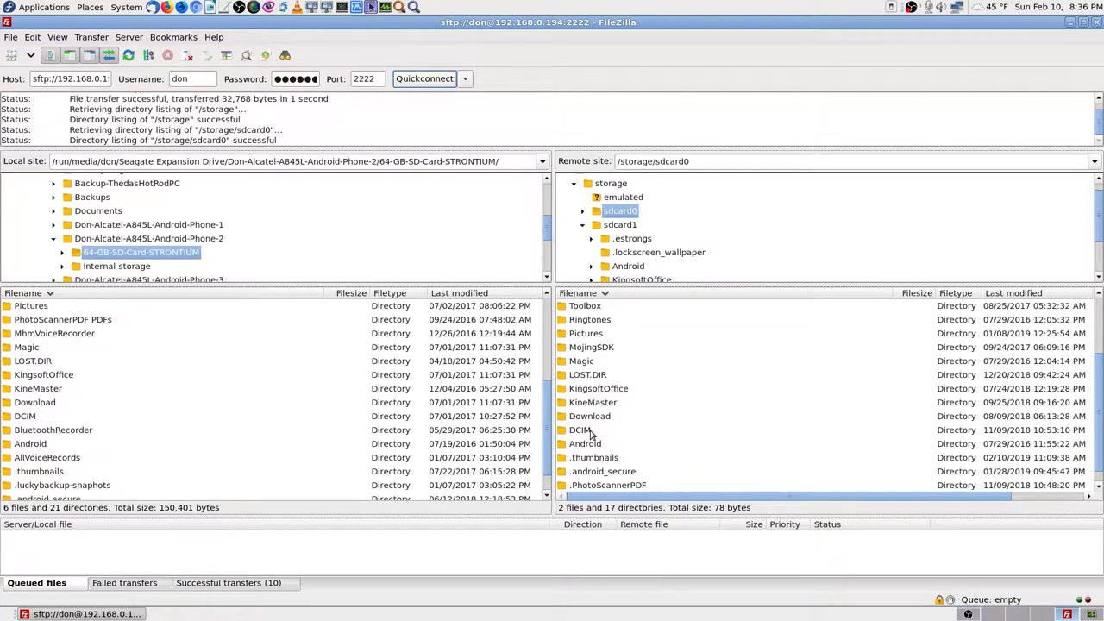
{"action": "scroll", "coordinate": [665, 435], "scroll_direction": "up", "scroll_amount": 2}
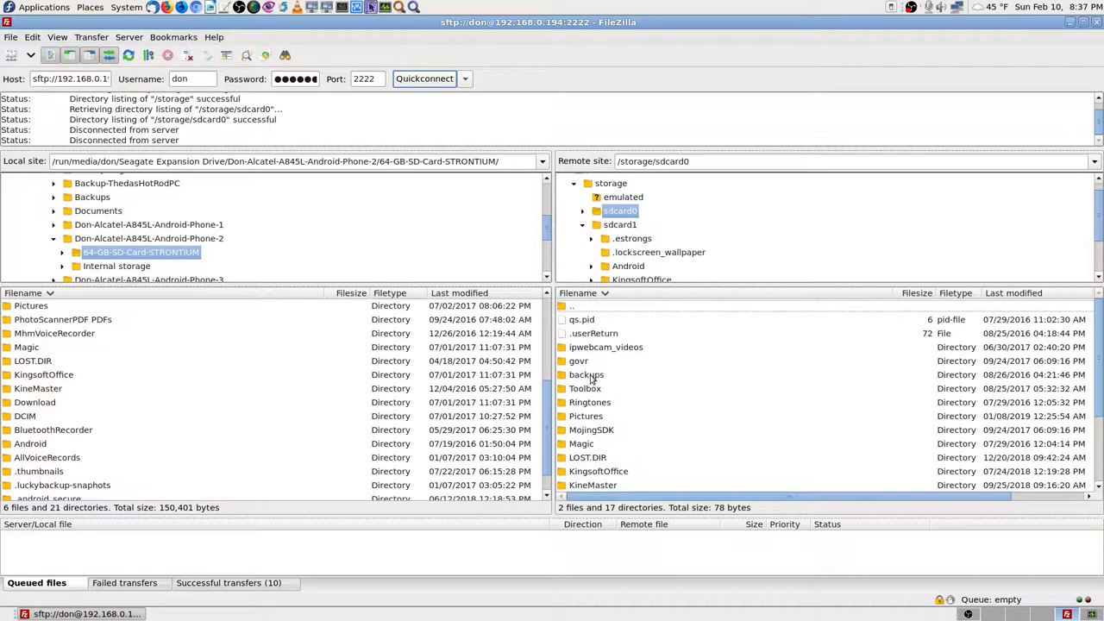
Step: Queue every sdcard0 item from qs.pid through .PhotoScannerPDF for download
{"action": "left_click", "coordinate": [587, 321]}
{"action": "scroll", "coordinate": [587, 324], "scroll_direction": "down", "scroll_amount": 2}
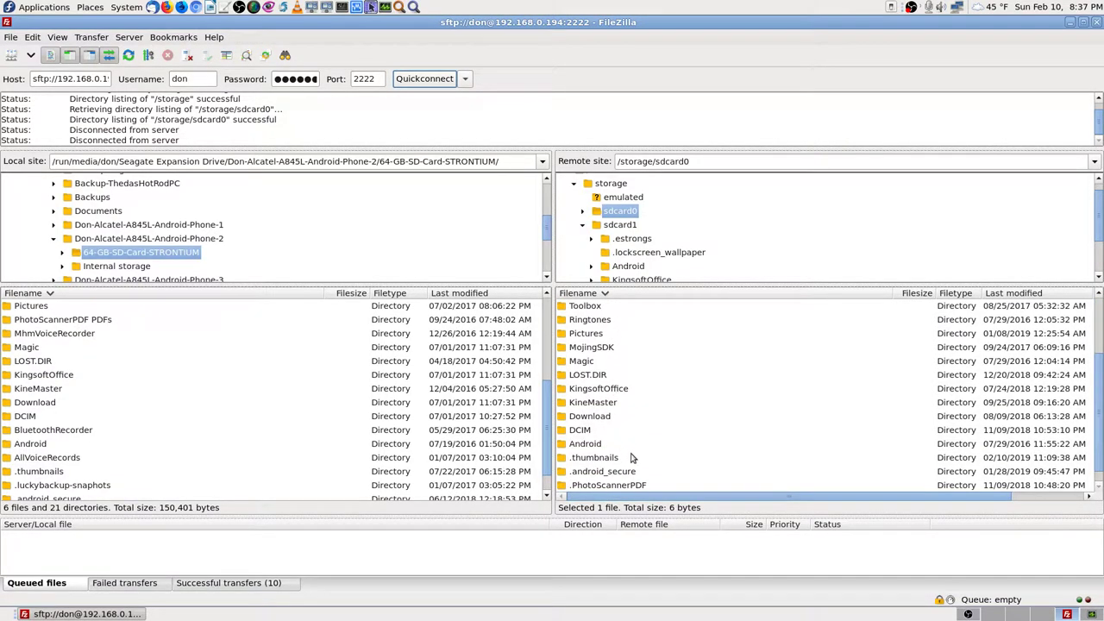
{"action": "left_click", "coordinate": [601, 486], "text": "shift"}
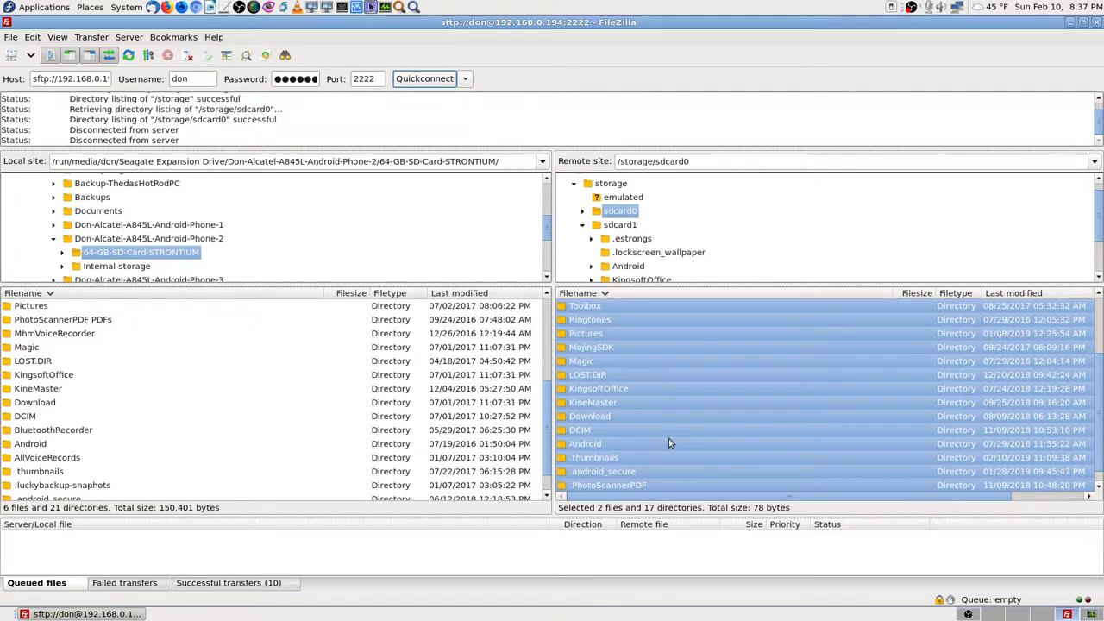
{"action": "scroll", "coordinate": [669, 443], "scroll_direction": "up", "scroll_amount": 2}
{"action": "scroll", "coordinate": [654, 382], "scroll_direction": "down", "scroll_amount": 2}
{"action": "right_click", "coordinate": [630, 341]}
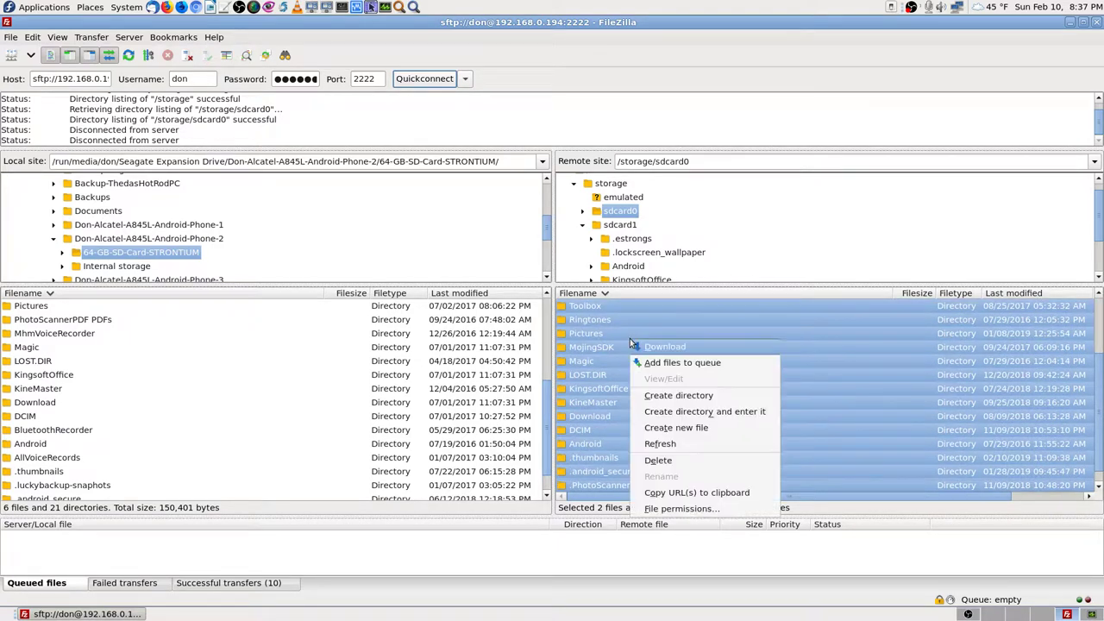
{"action": "left_click", "coordinate": [679, 366]}
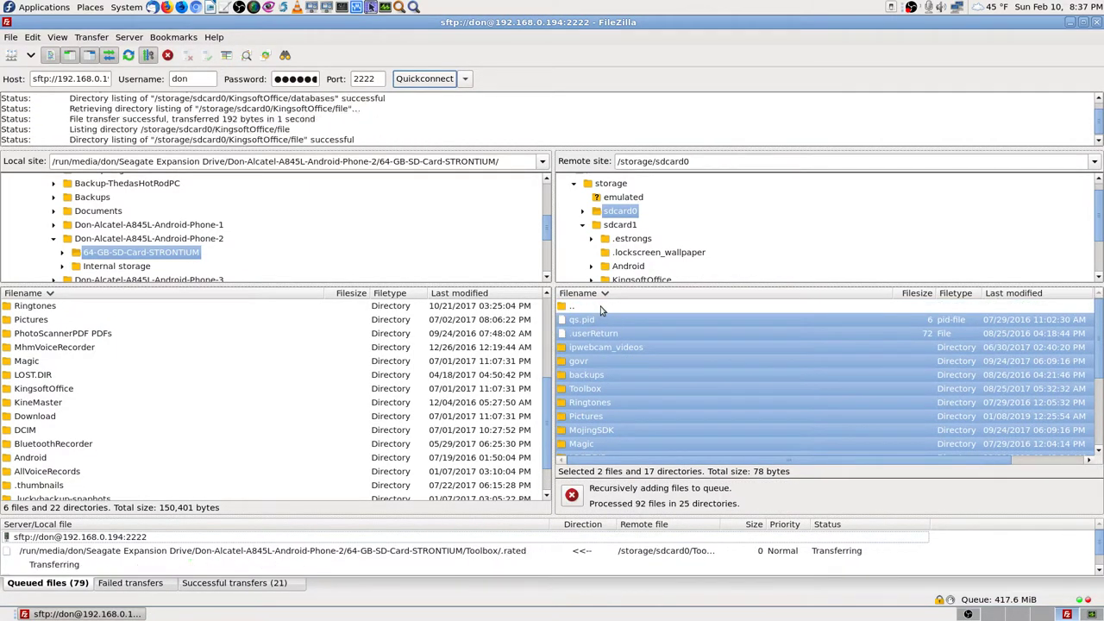
{"action": "left_click", "coordinate": [601, 306]}
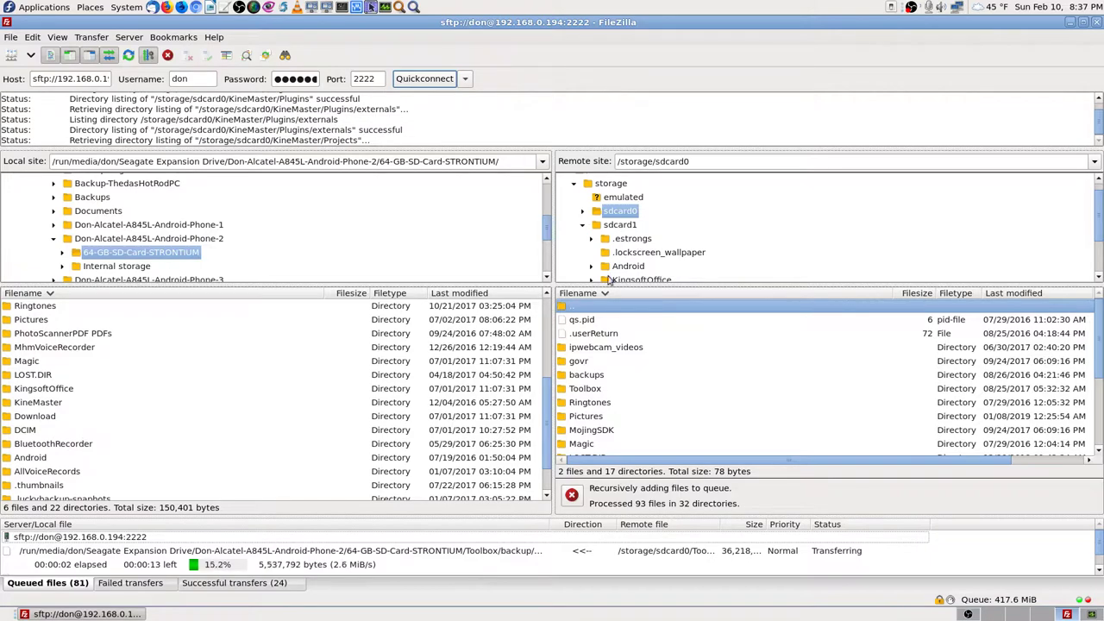
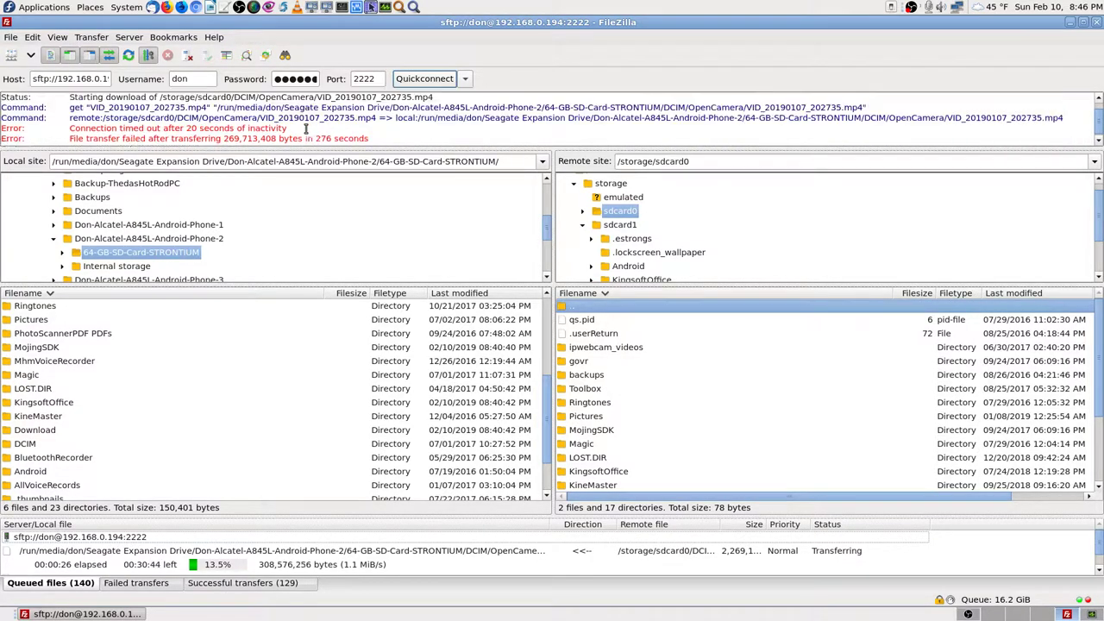
Step: Check the desktop and other workspaces, then settle on an empty desktop workspace
{"action": "scroll", "coordinate": [305, 128], "scroll_direction": "up", "scroll_amount": 2}
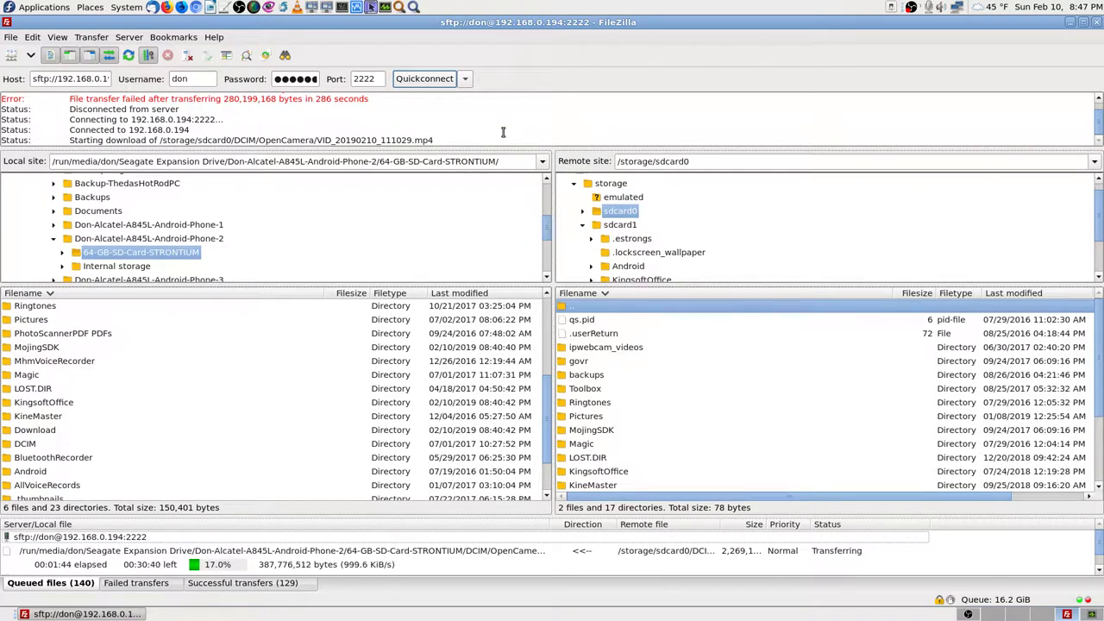
{"action": "scroll", "coordinate": [474, 126], "scroll_direction": "up", "scroll_amount": 2}
{"action": "scroll", "coordinate": [473, 126], "scroll_direction": "down", "scroll_amount": 4}
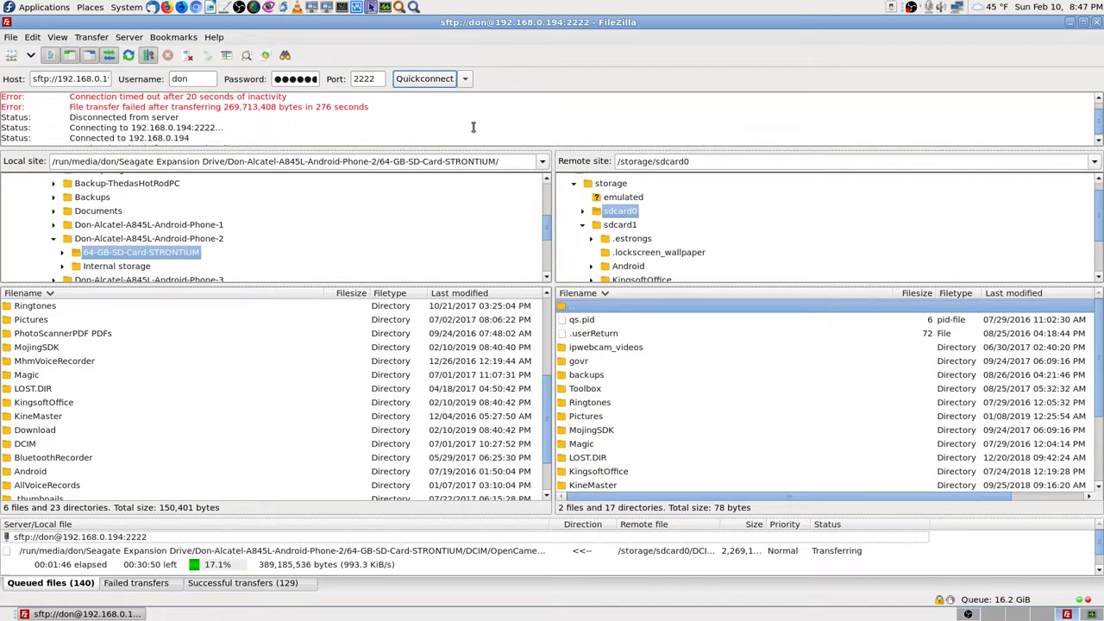
{"action": "scroll", "coordinate": [474, 126], "scroll_direction": "up", "scroll_amount": 1}
{"action": "scroll", "coordinate": [473, 126], "scroll_direction": "down", "scroll_amount": 4}
{"action": "scroll", "coordinate": [474, 126], "scroll_direction": "up", "scroll_amount": 1}
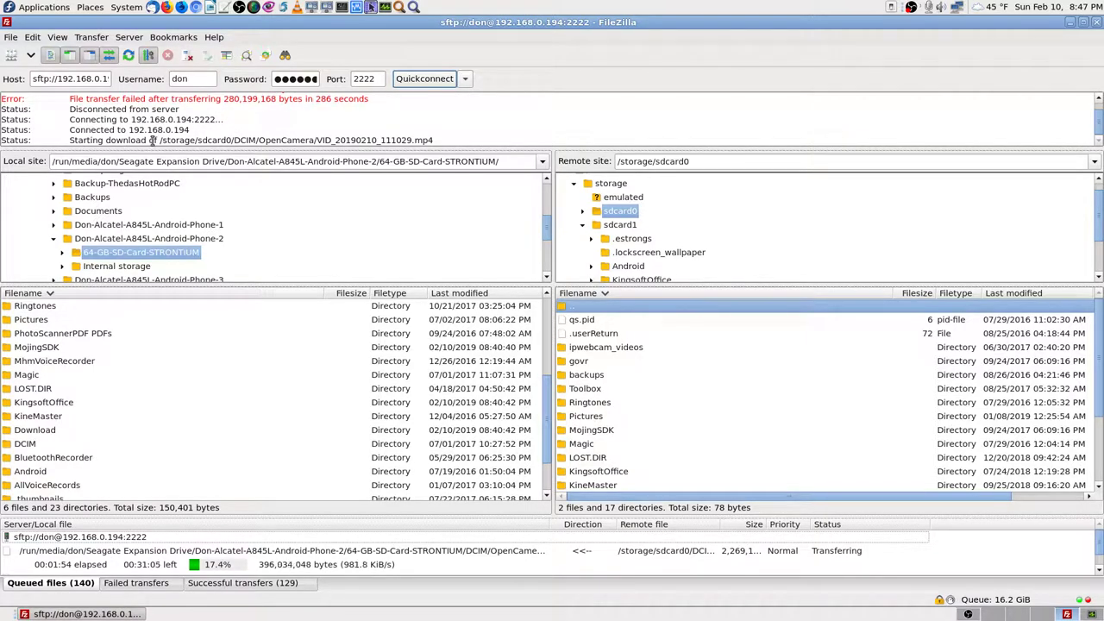
{"action": "scroll", "coordinate": [418, 134], "scroll_direction": "up", "scroll_amount": 1}
{"action": "left_click", "coordinate": [1051, 616]}
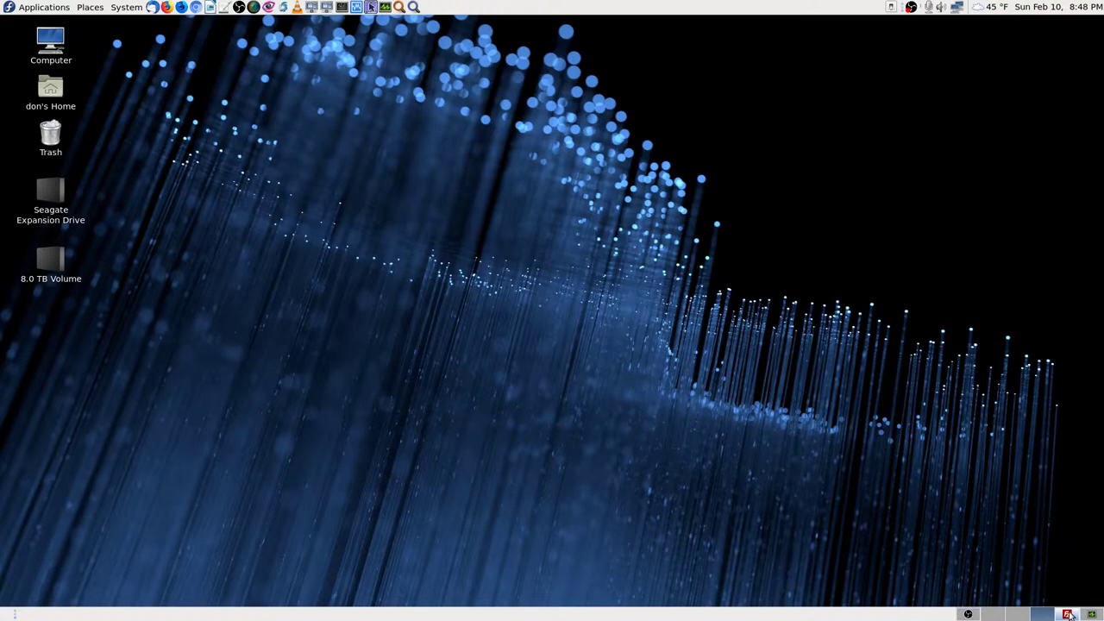
{"action": "left_click", "coordinate": [1051, 616]}
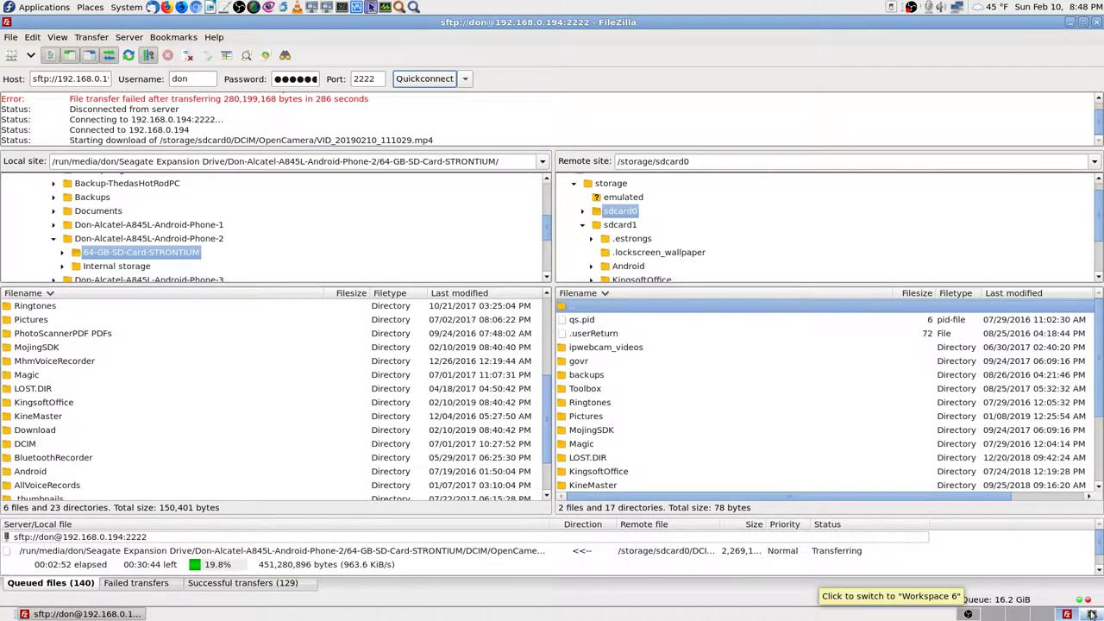
{"action": "left_click", "coordinate": [1092, 614]}
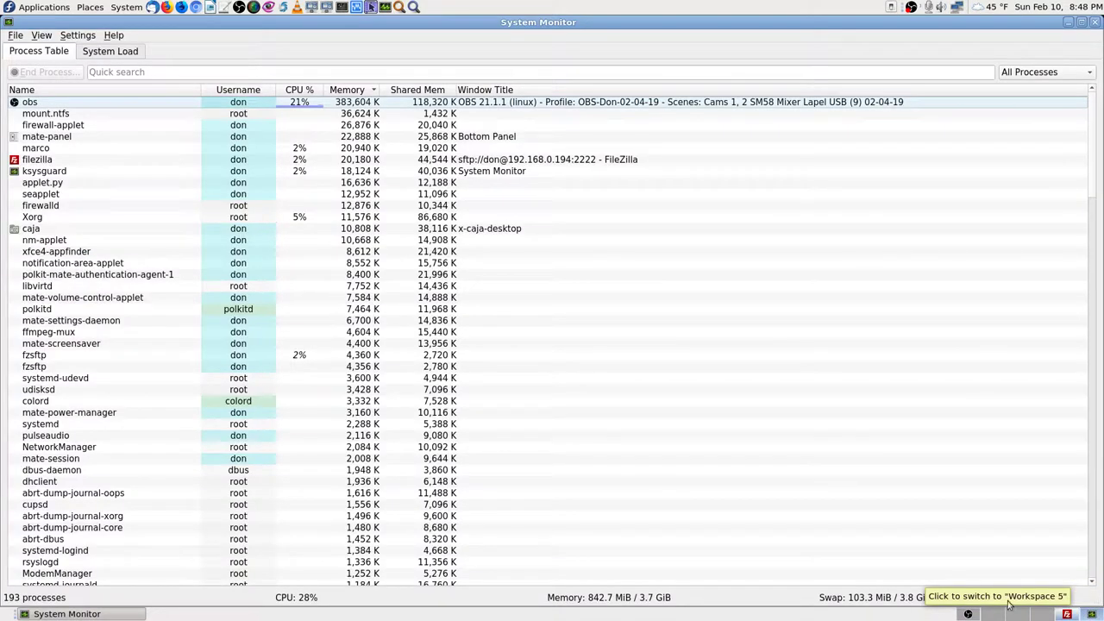
{"action": "left_click", "coordinate": [1042, 615]}
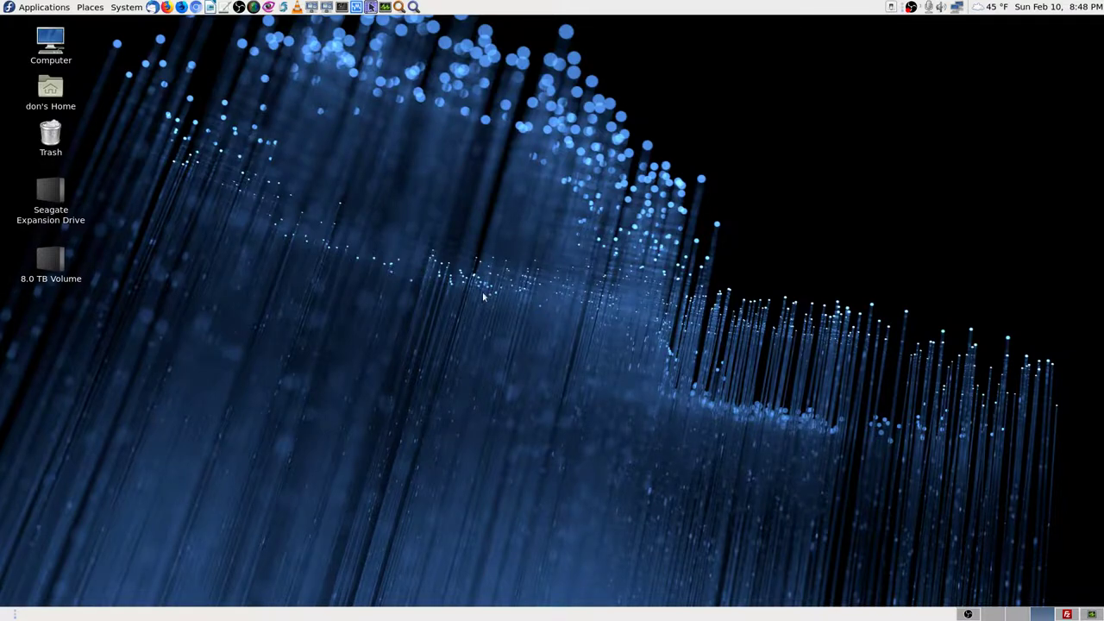
Step: Search Application Finder for 'lucky' and start luckyBackup (super user) with the root password
{"action": "left_click", "coordinate": [414, 7]}
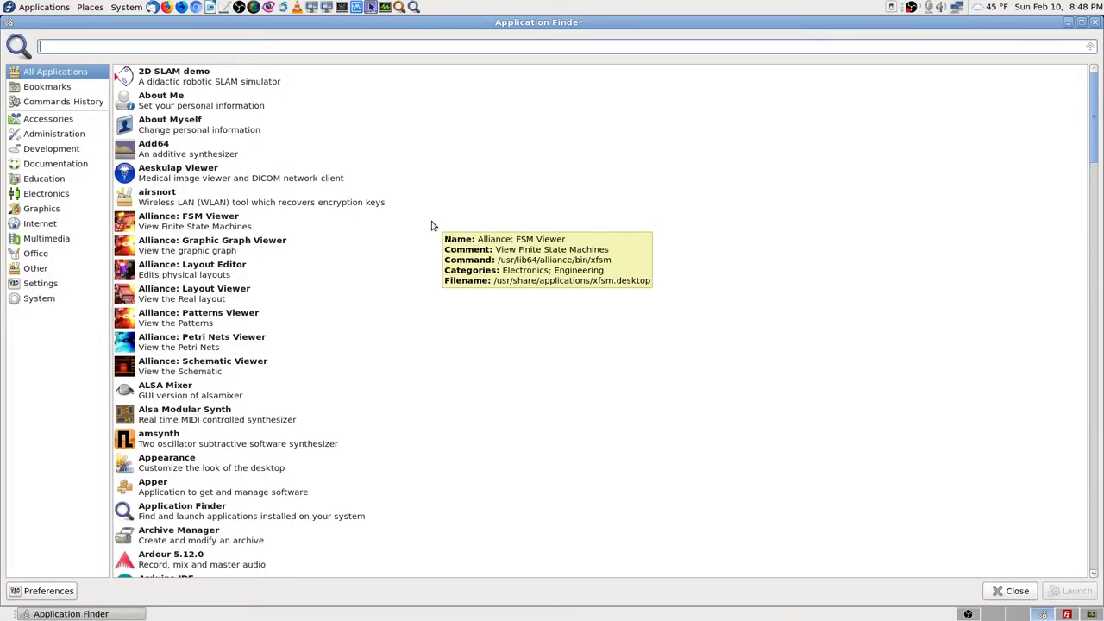
{"action": "type", "text": "lucky"}
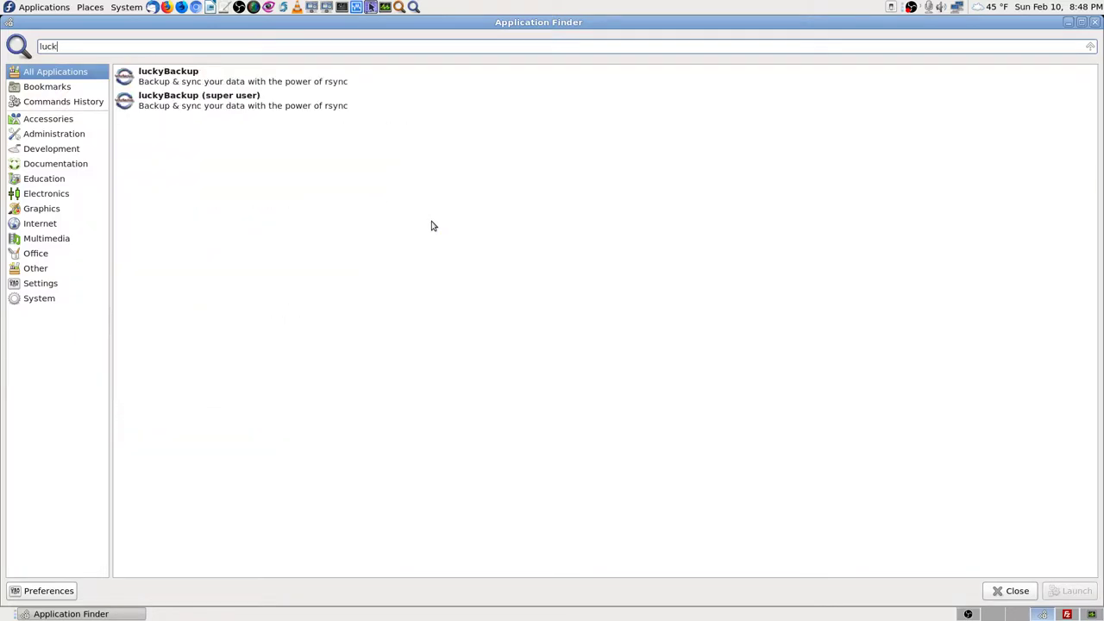
{"action": "key", "text": "Down"}
{"action": "key", "text": "Down"}
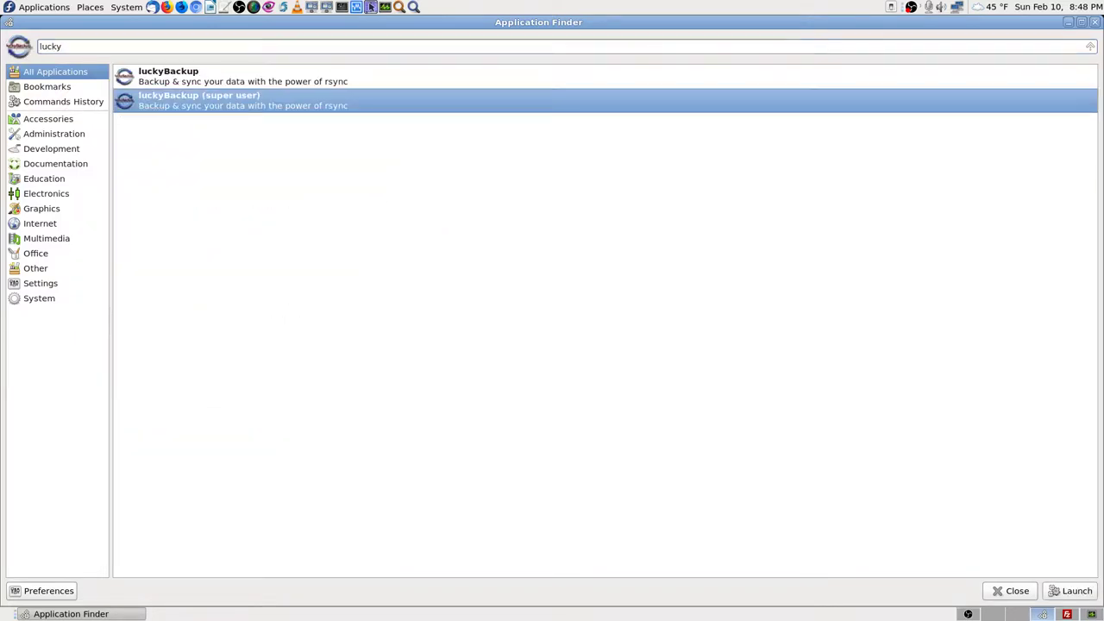
{"action": "key", "text": "Return"}
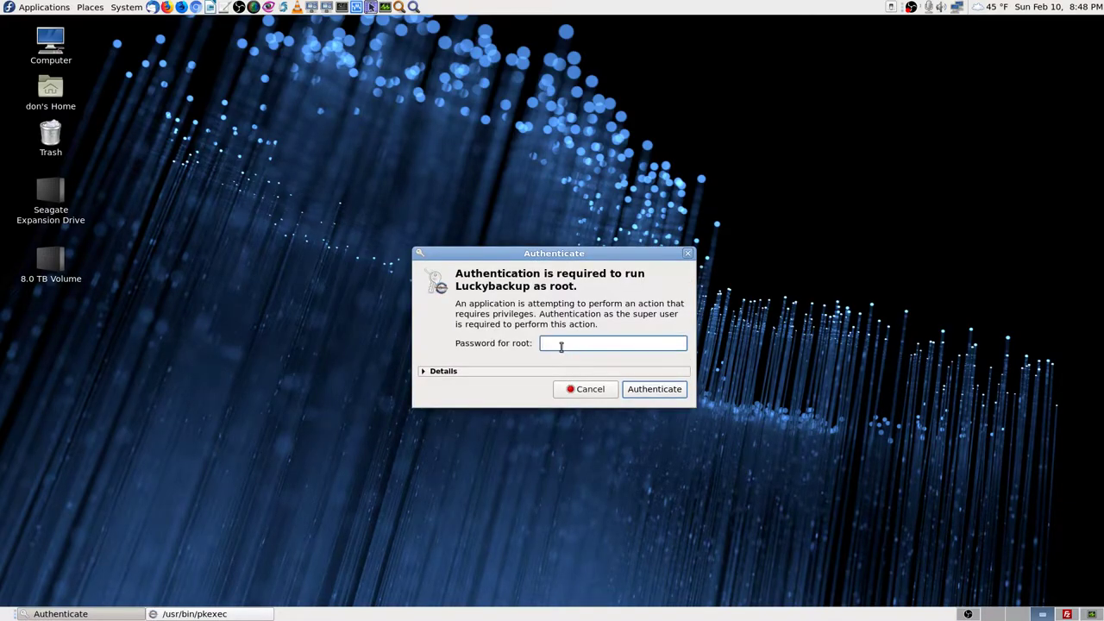
{"action": "type", "text": "**************"}
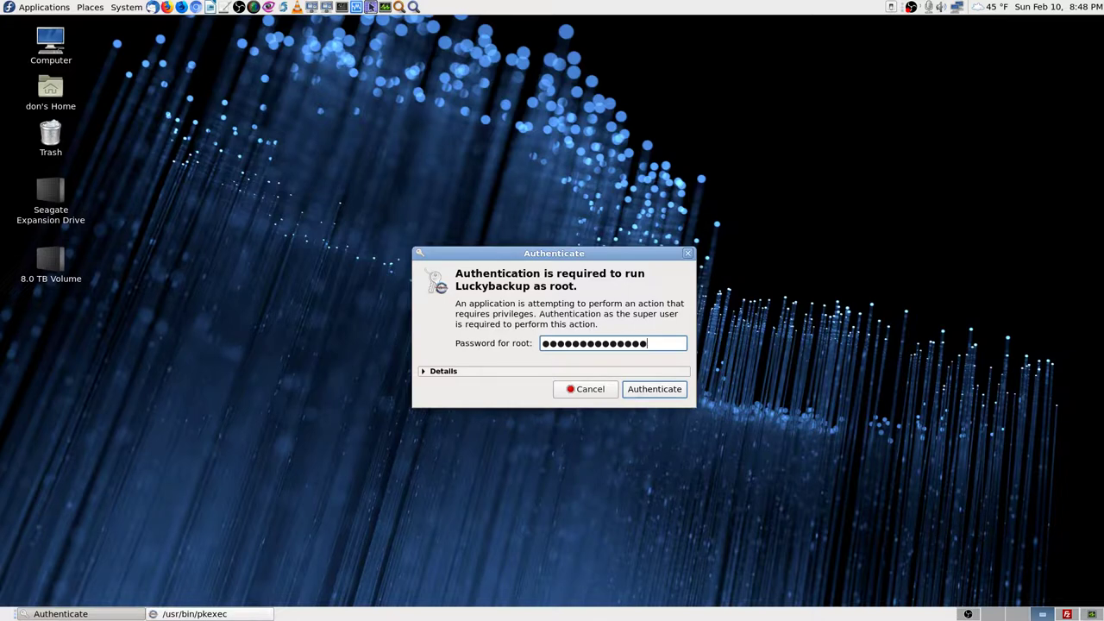
{"action": "key", "text": "Return"}
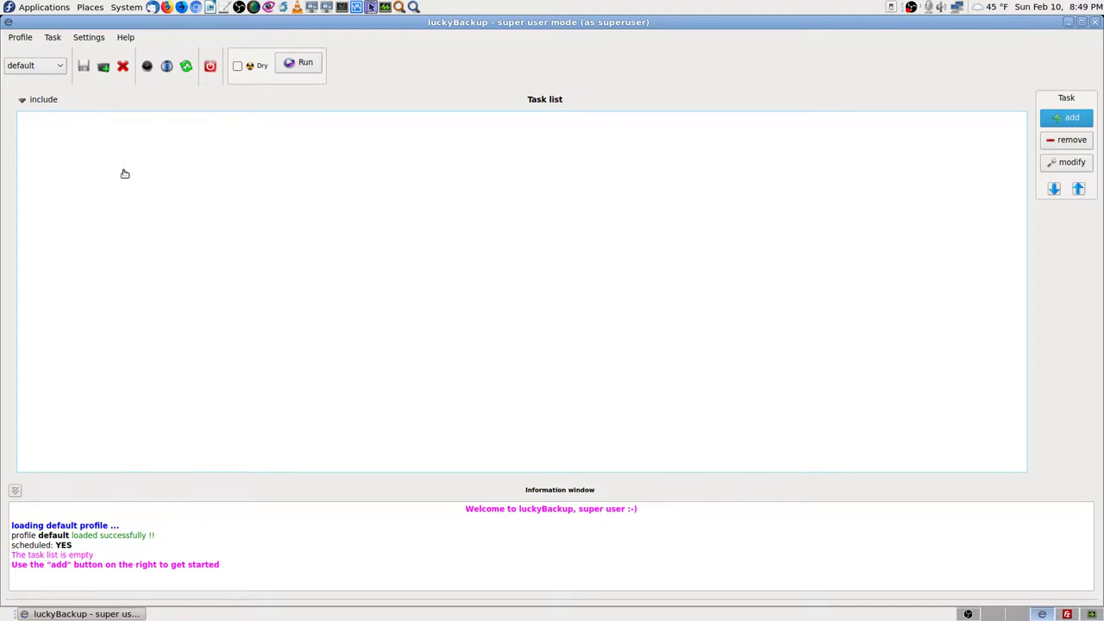
Step: Load the default-don profile and select the Phone-2 SD Card to 4.5TB USB Drive task
{"action": "left_click", "coordinate": [57, 67]}
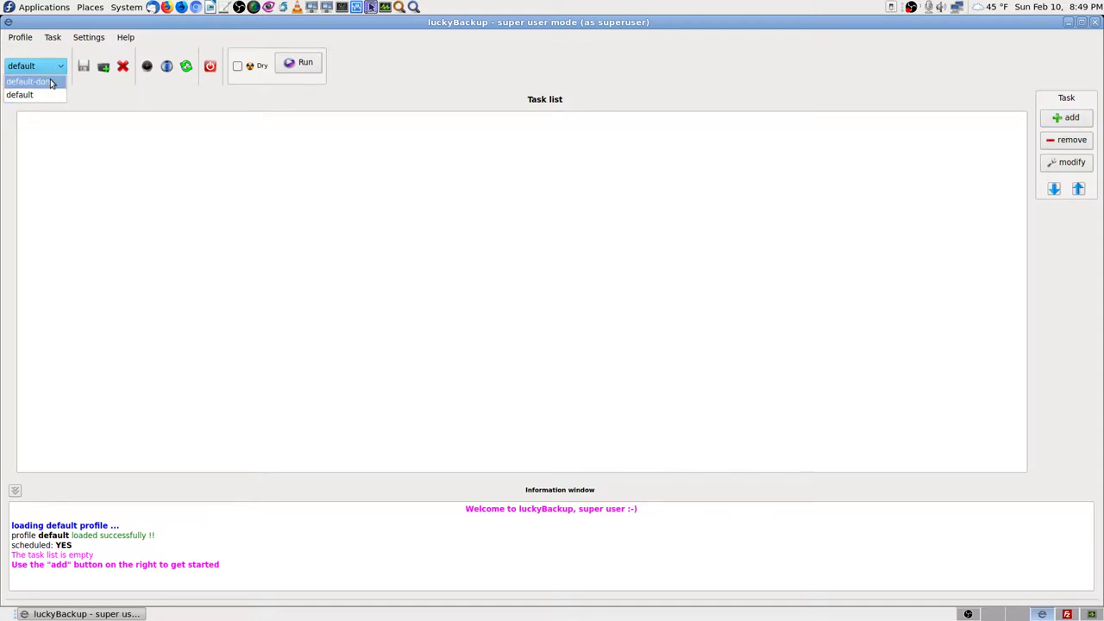
{"action": "left_click", "coordinate": [50, 82]}
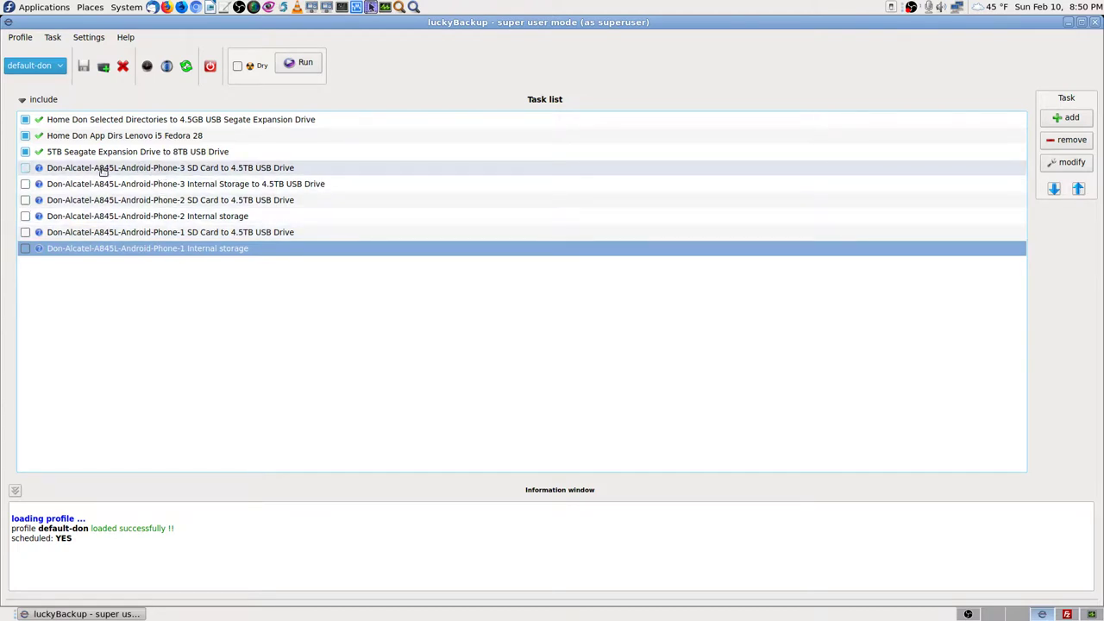
{"action": "left_click", "coordinate": [249, 200]}
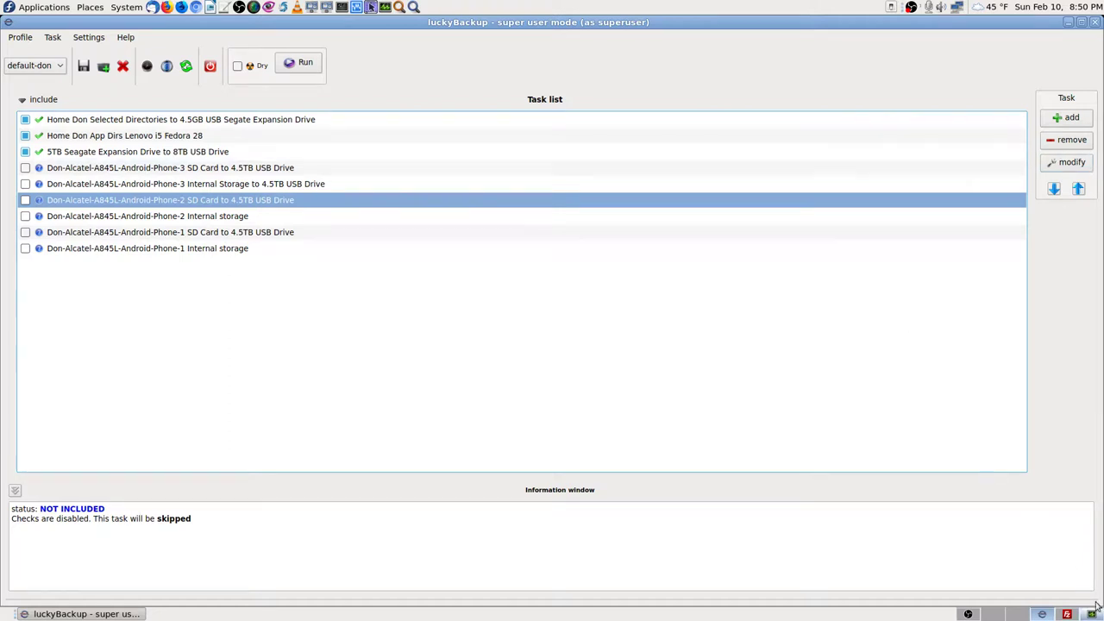
Step: Open the Phone-2 SD card task's advanced properties and review its exclude and include options
{"action": "left_click", "coordinate": [1067, 163]}
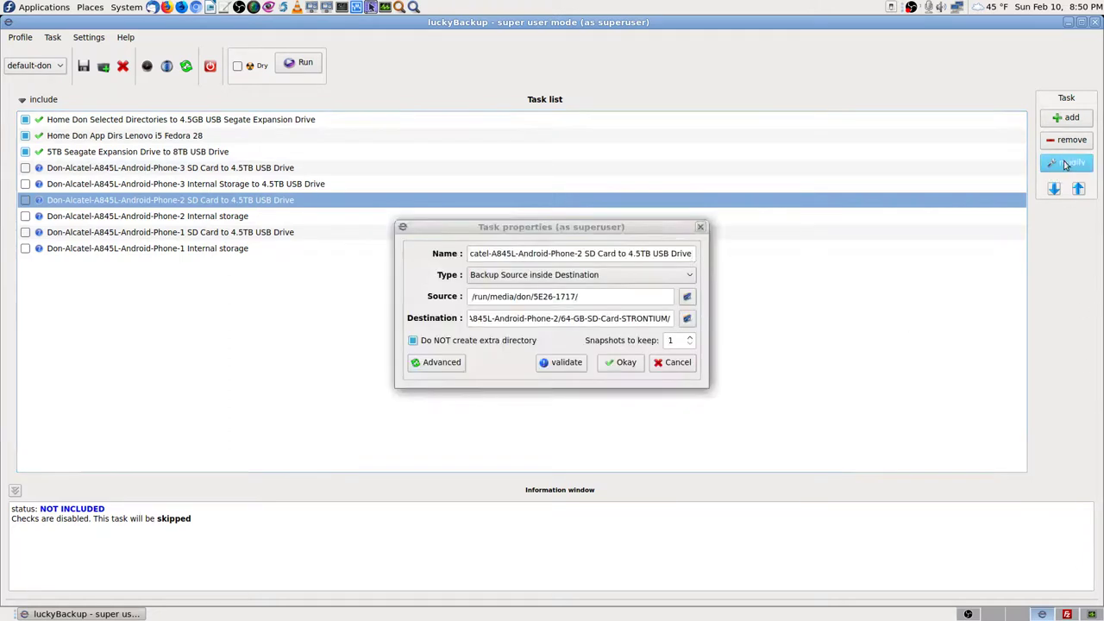
{"action": "left_click", "coordinate": [437, 362]}
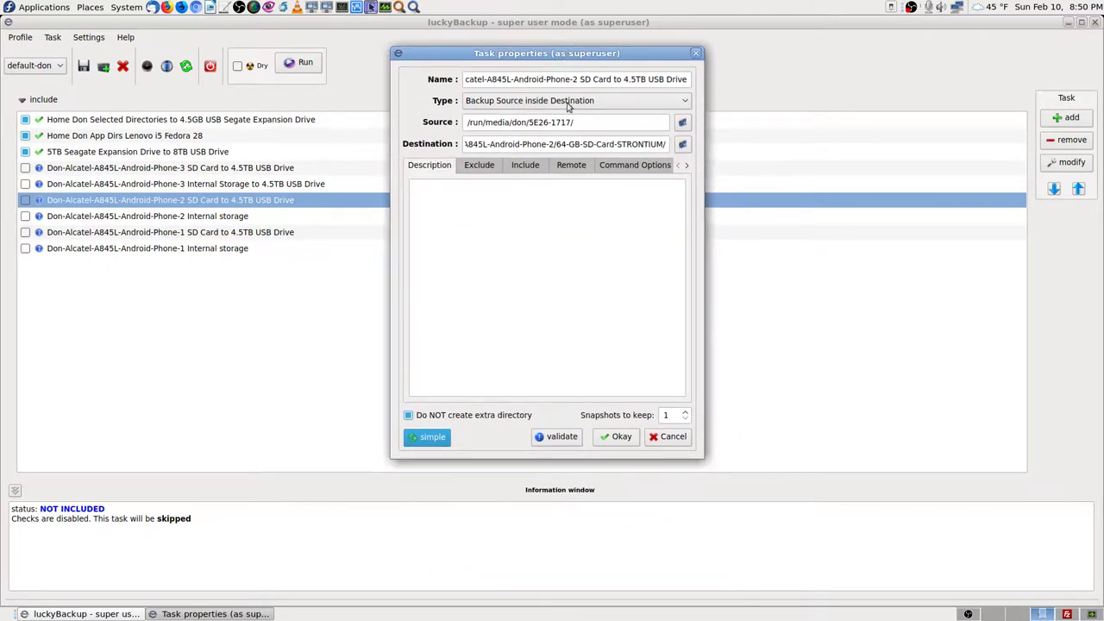
{"action": "left_click", "coordinate": [479, 168]}
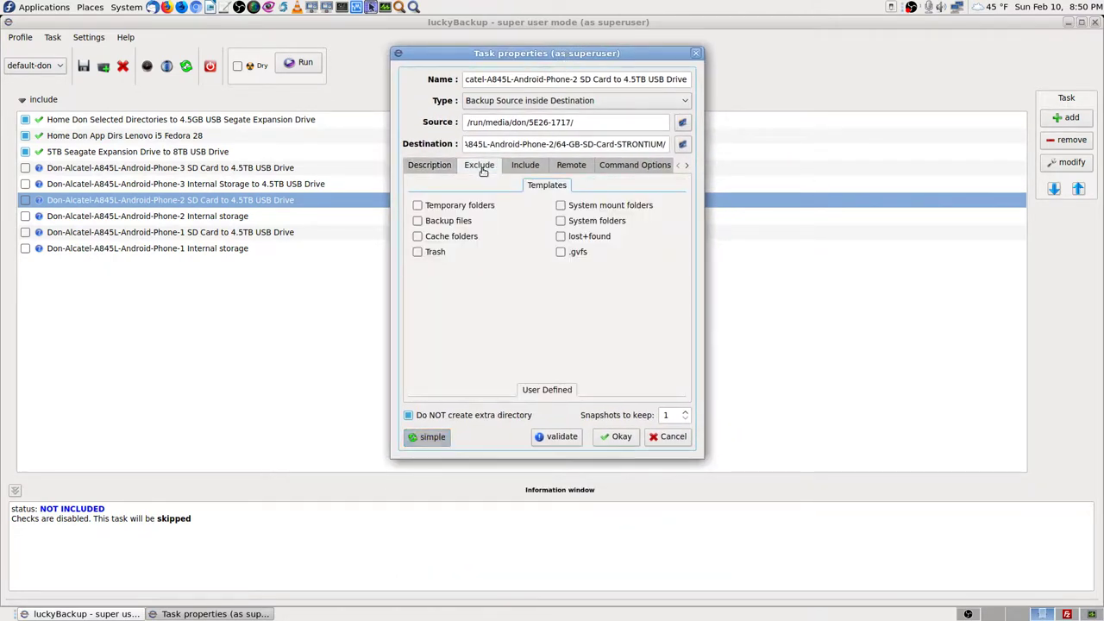
{"action": "left_click", "coordinate": [531, 167]}
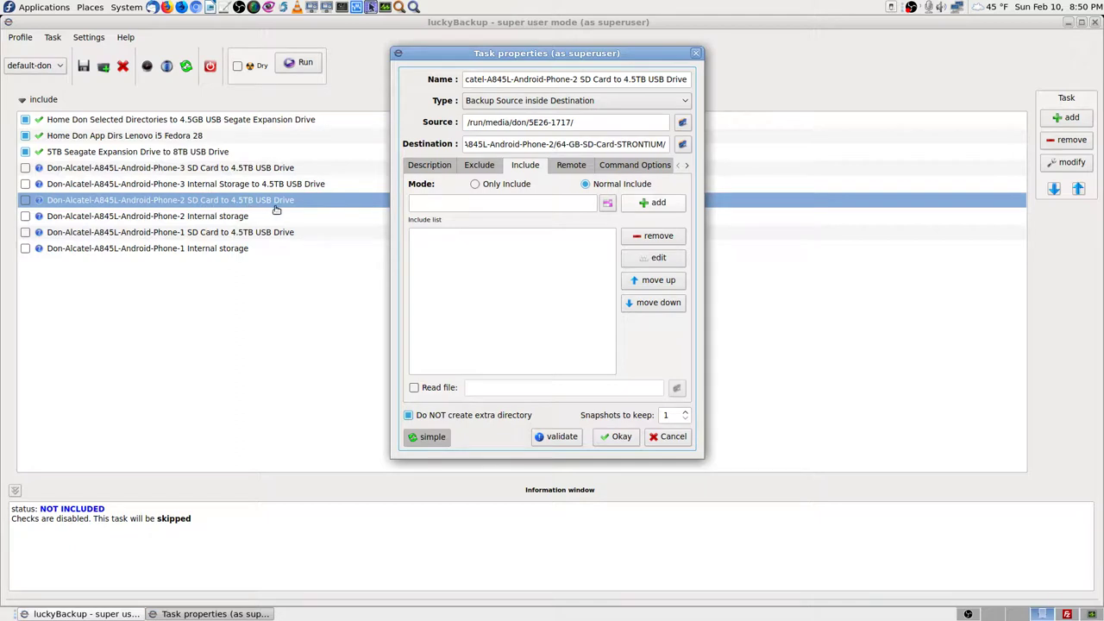
Step: Make a remote host over ssh the task's source, then switch to the FileZilla workspace
{"action": "left_click", "coordinate": [572, 164]}
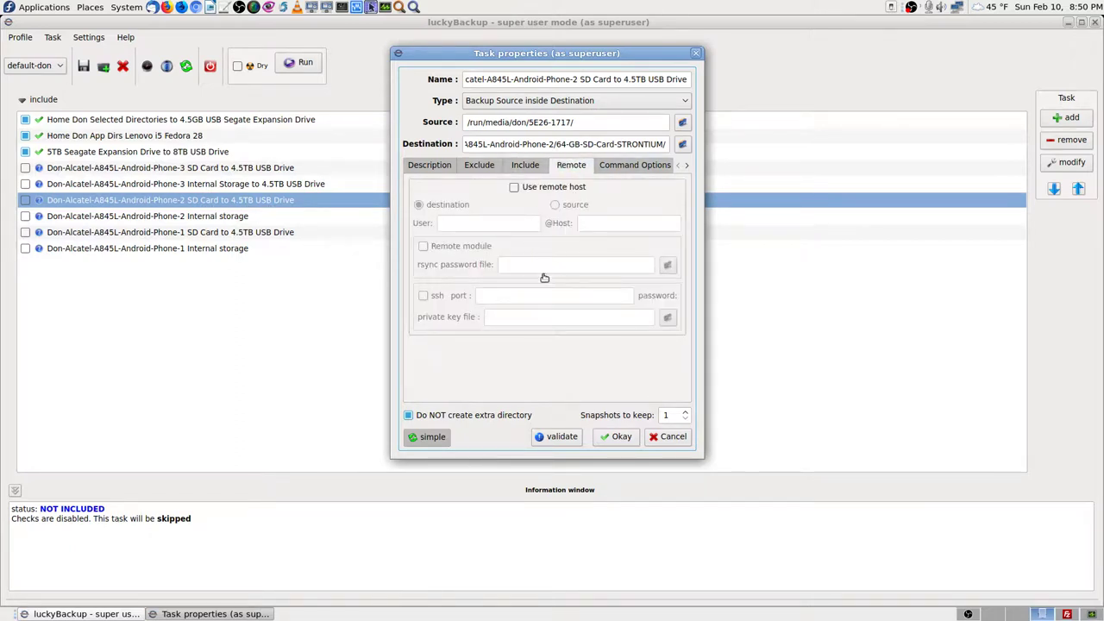
{"action": "left_click", "coordinate": [514, 186]}
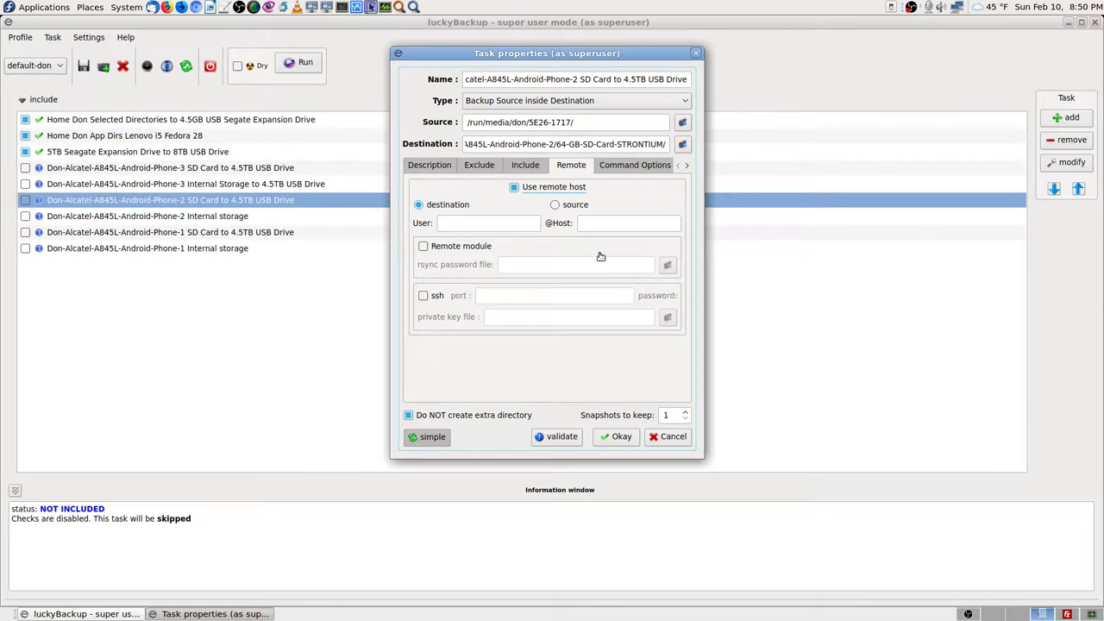
{"action": "left_click", "coordinate": [556, 205]}
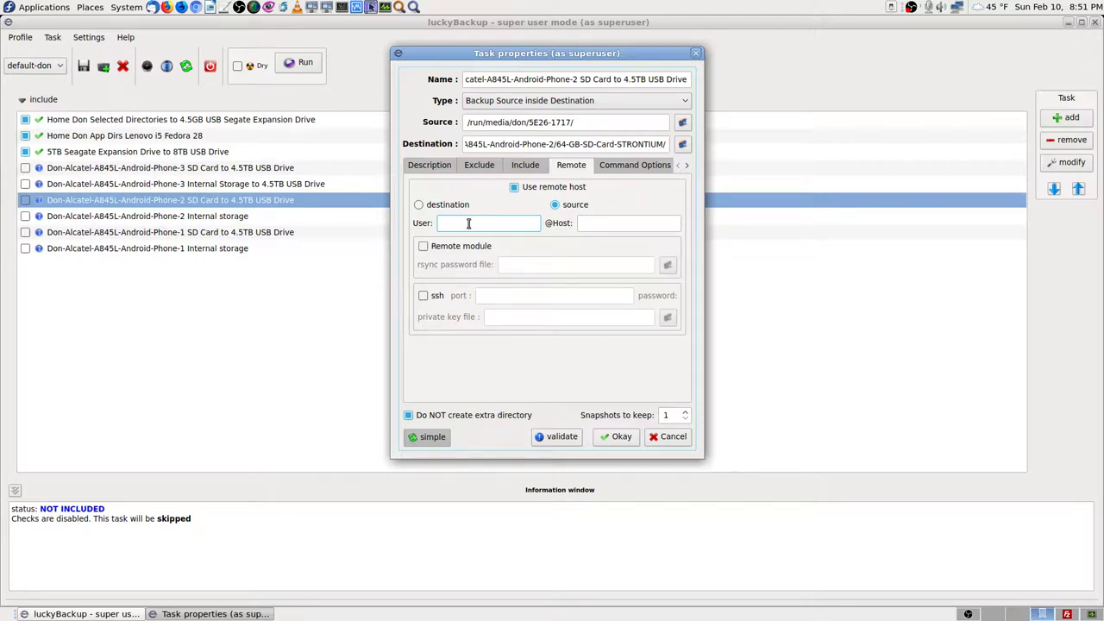
{"action": "left_click", "coordinate": [423, 297]}
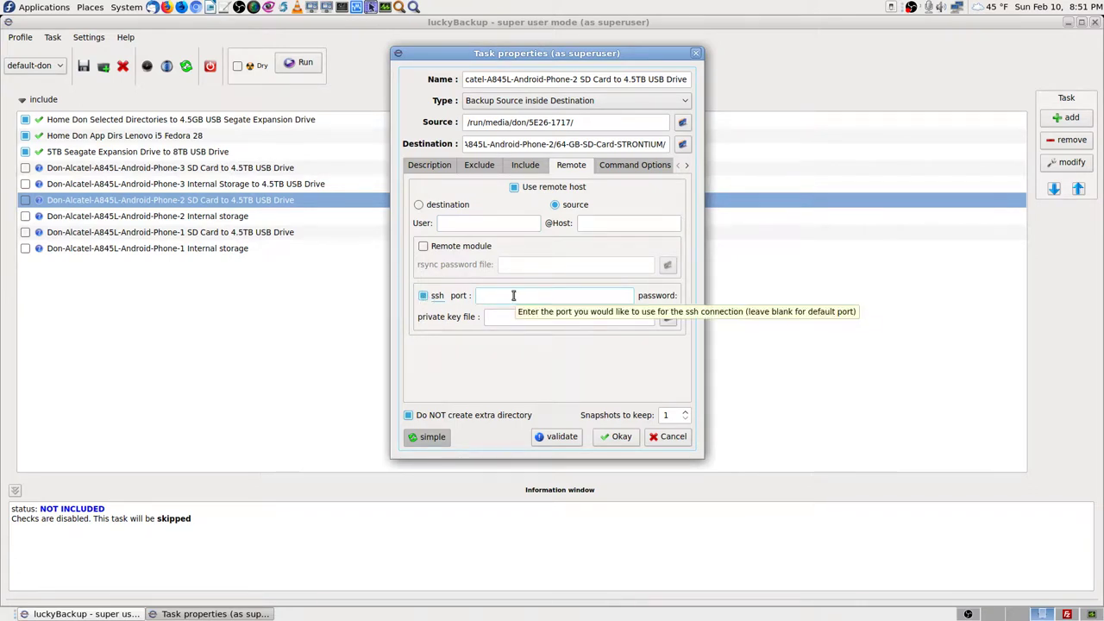
{"action": "left_click", "coordinate": [1068, 613]}
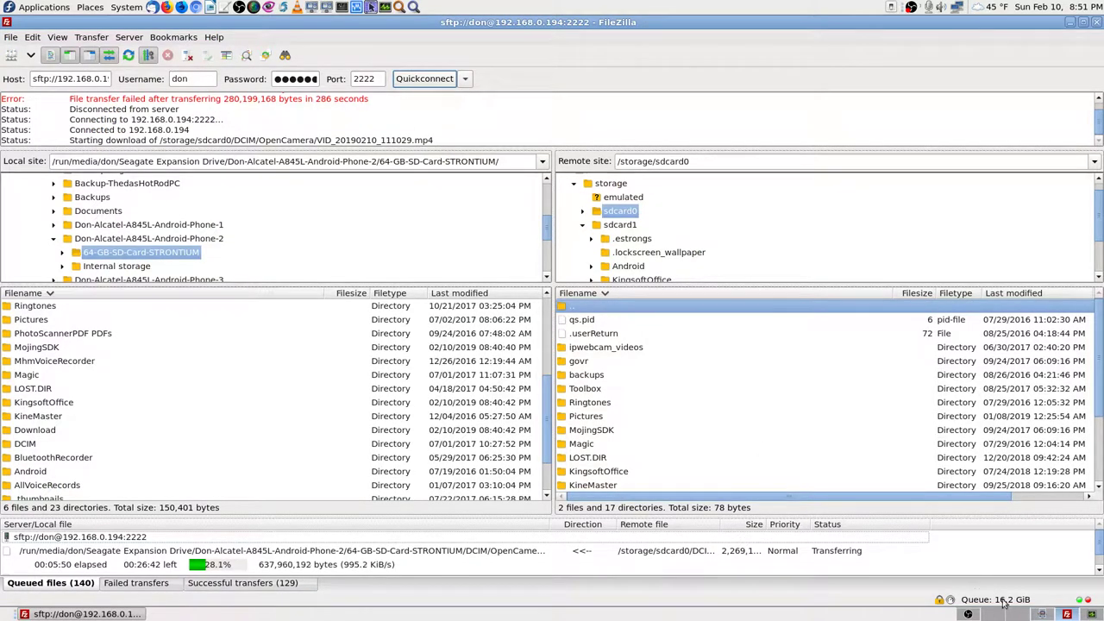
Step: Return to the luckyBackup workspace showing the Phone-2 SD card task properties
{"action": "left_click", "coordinate": [1042, 614]}
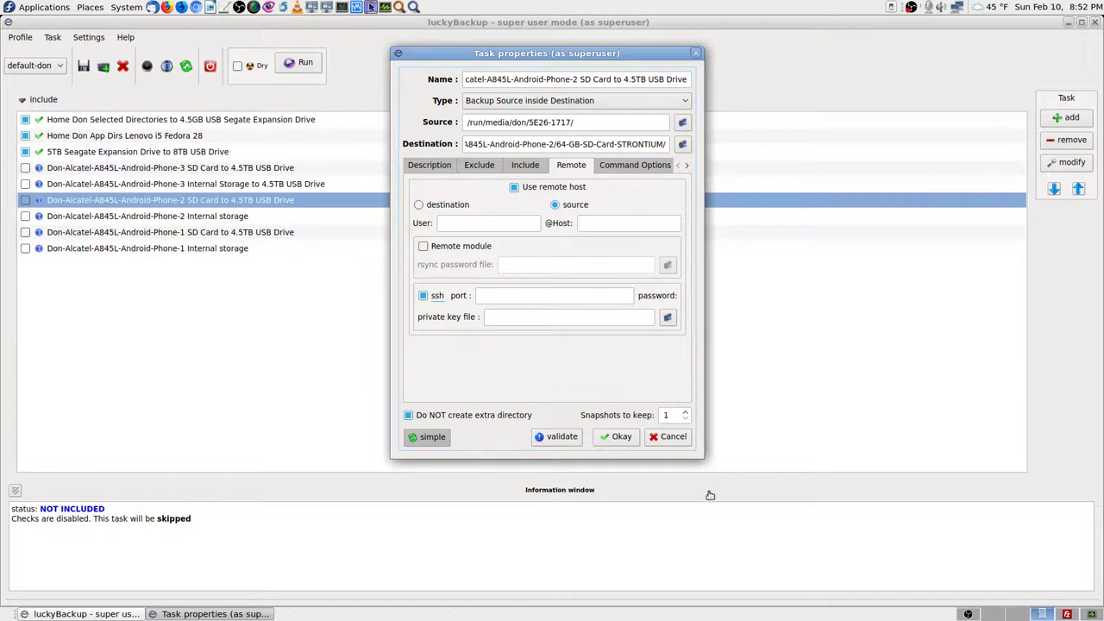
Step: Cancel the task properties unchanged and open the profile's email report settings
{"action": "left_click", "coordinate": [672, 437]}
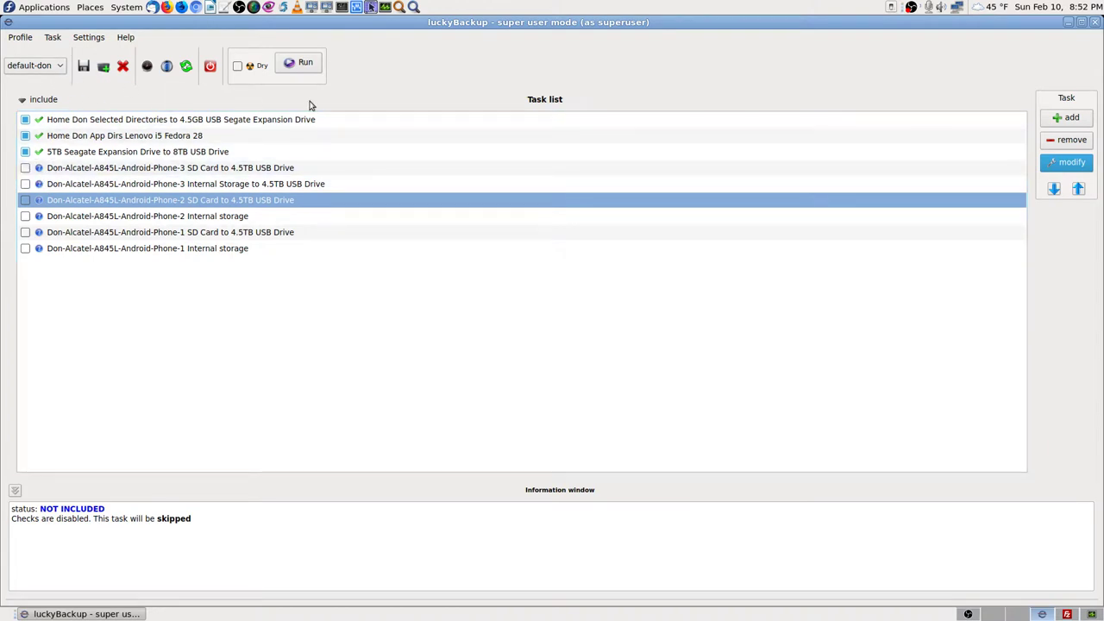
{"action": "left_click", "coordinate": [166, 66]}
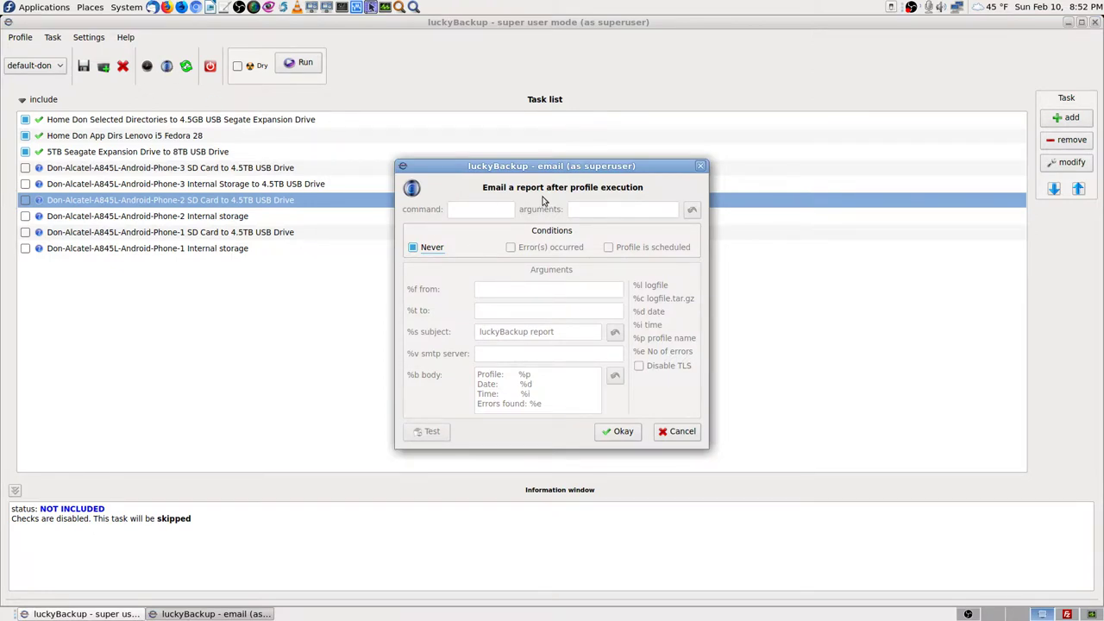
{"action": "left_click", "coordinate": [677, 431]}
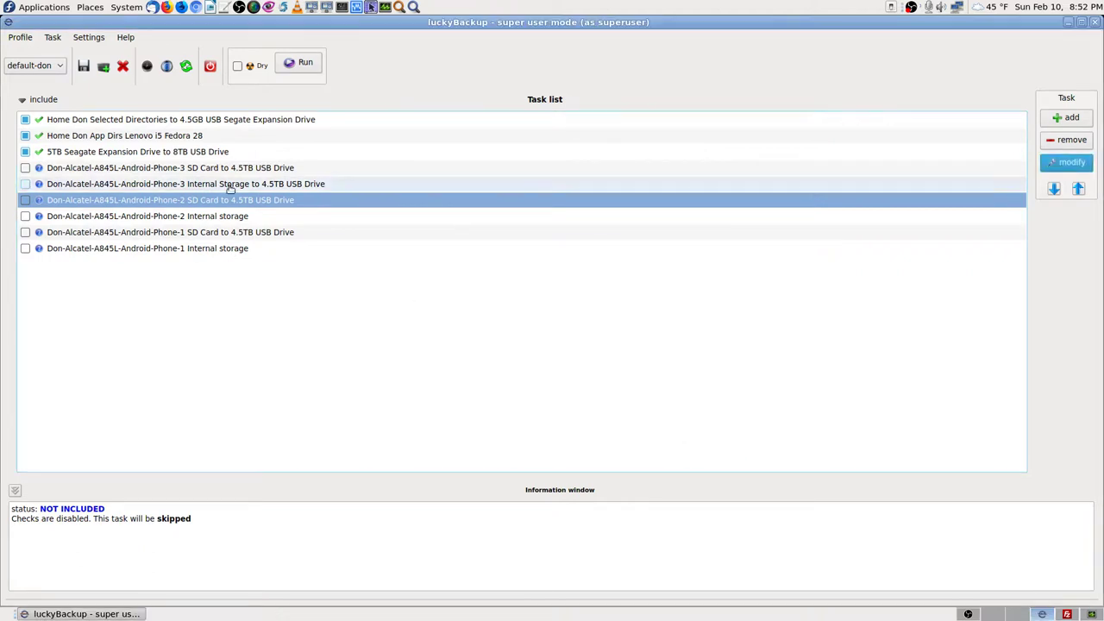
{"action": "left_click", "coordinate": [148, 68]}
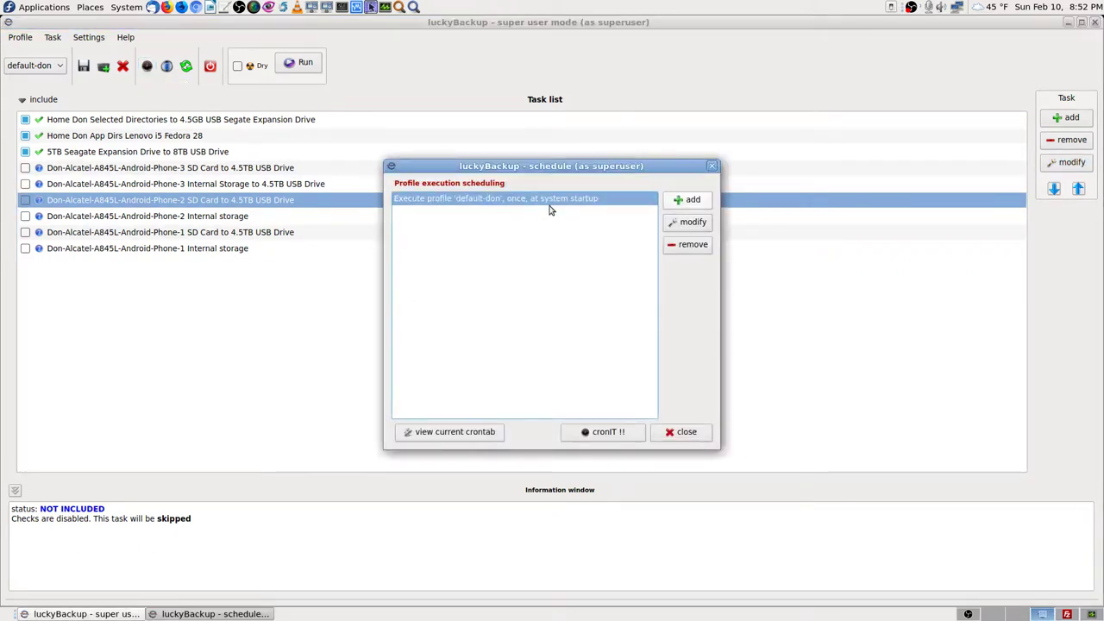
{"action": "left_click", "coordinate": [692, 223]}
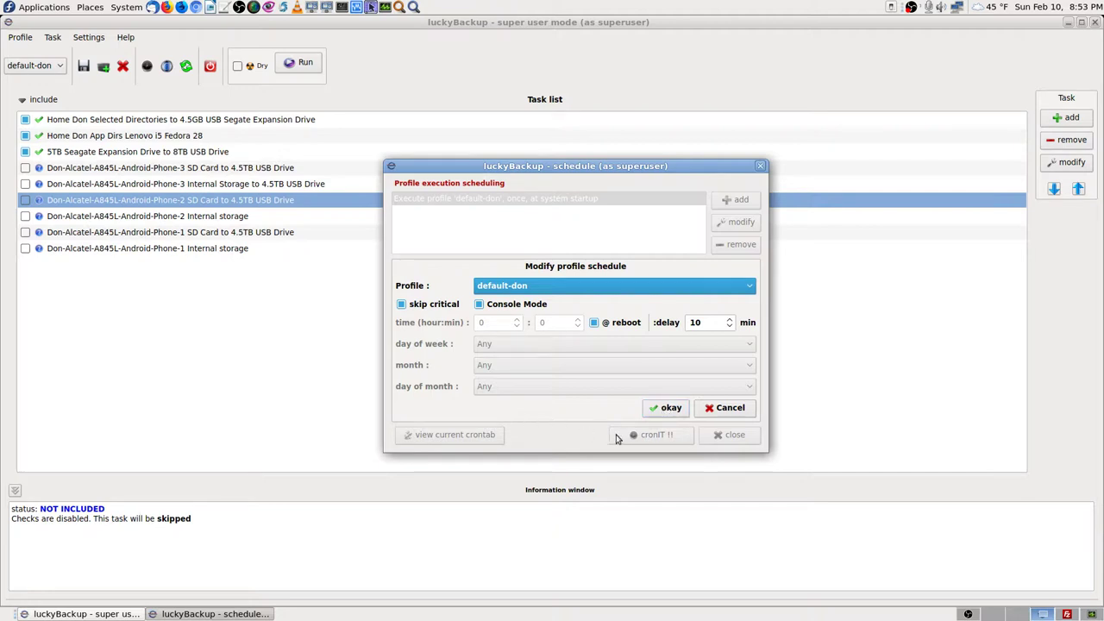
{"action": "left_click", "coordinate": [672, 411]}
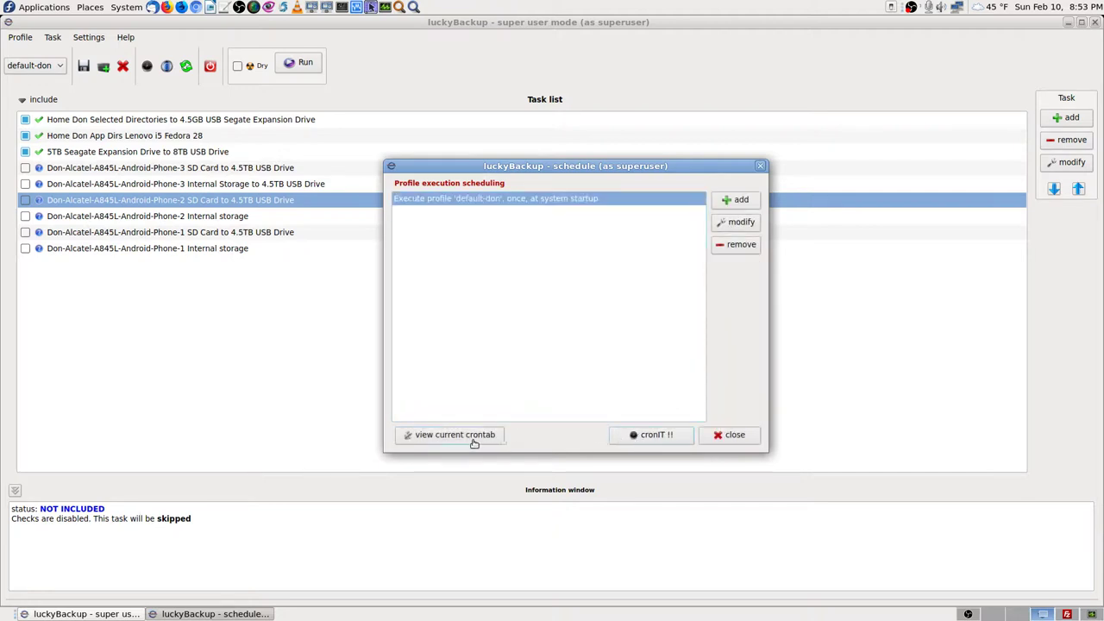
{"action": "left_click", "coordinate": [449, 436]}
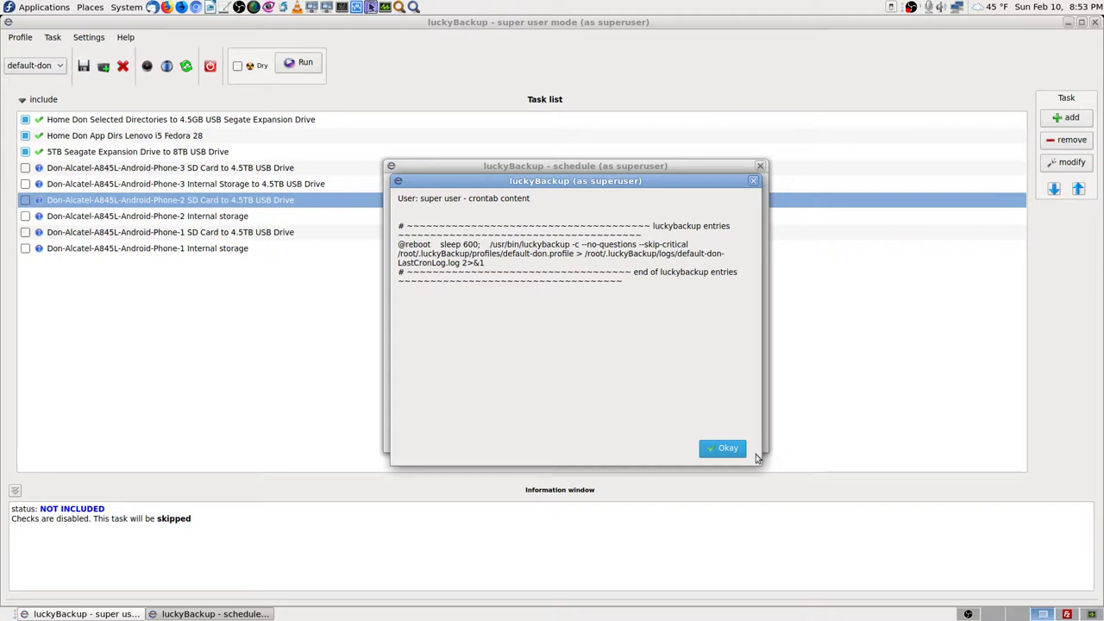
{"action": "left_click", "coordinate": [727, 448]}
{"action": "left_click", "coordinate": [653, 439]}
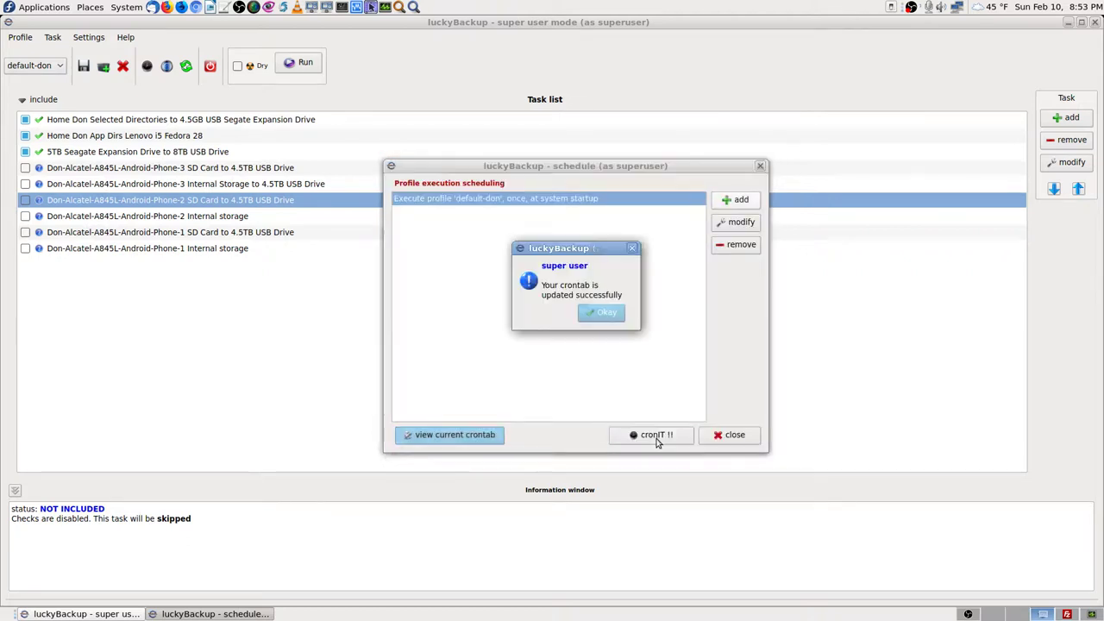
{"action": "left_click", "coordinate": [604, 314]}
{"action": "left_click", "coordinate": [732, 434]}
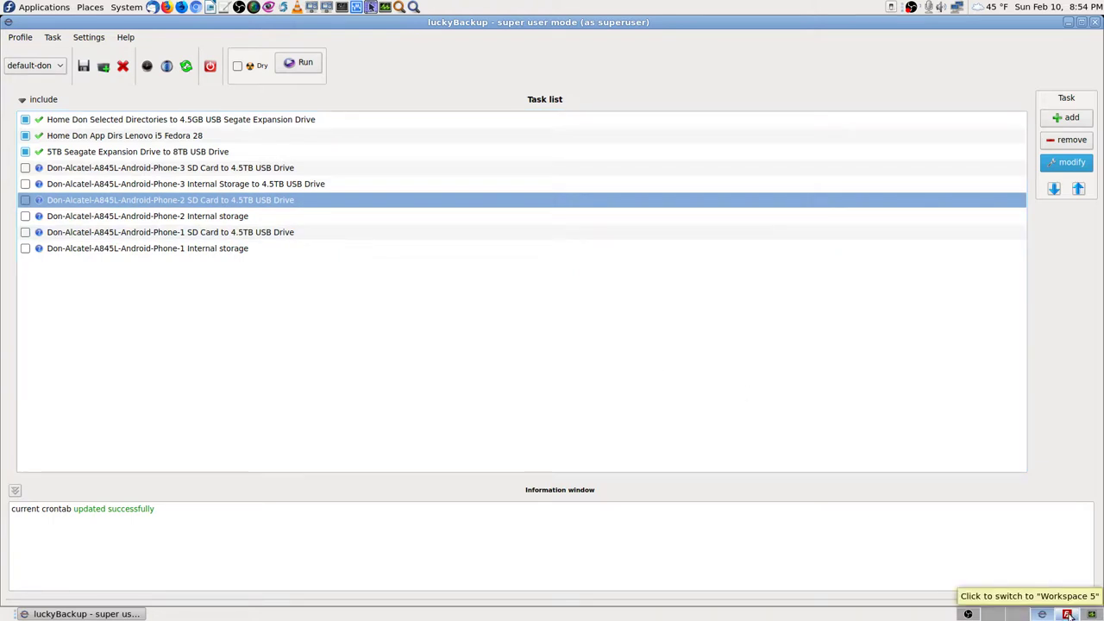
Step: Close luckyBackup, saving the default-don profile, and bring FileZilla back into view
{"action": "left_click", "coordinate": [1094, 24]}
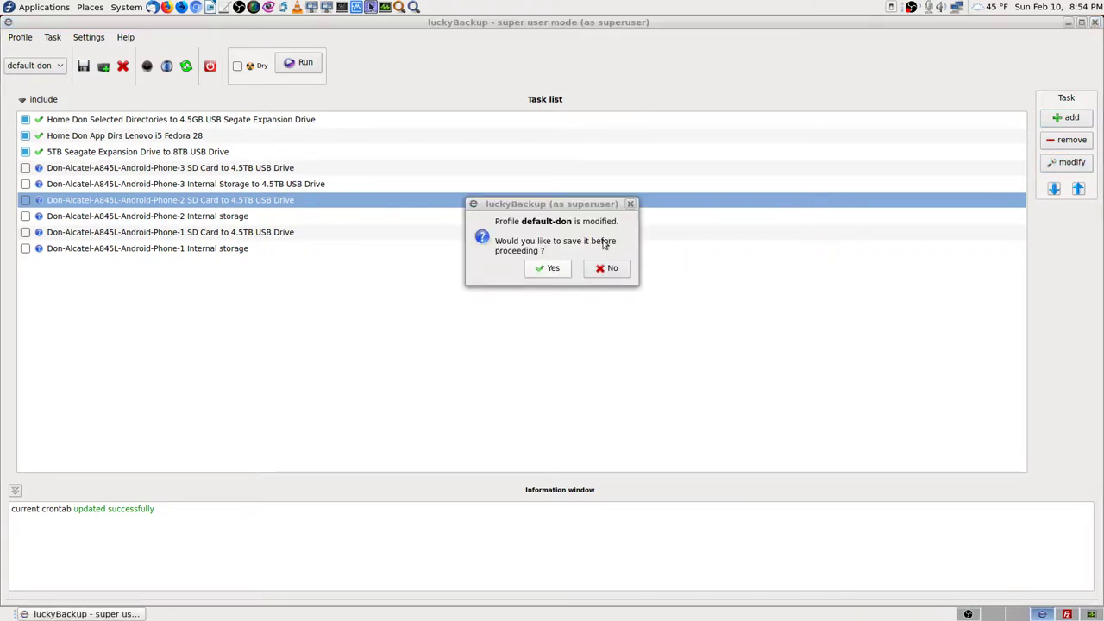
{"action": "left_click", "coordinate": [557, 273]}
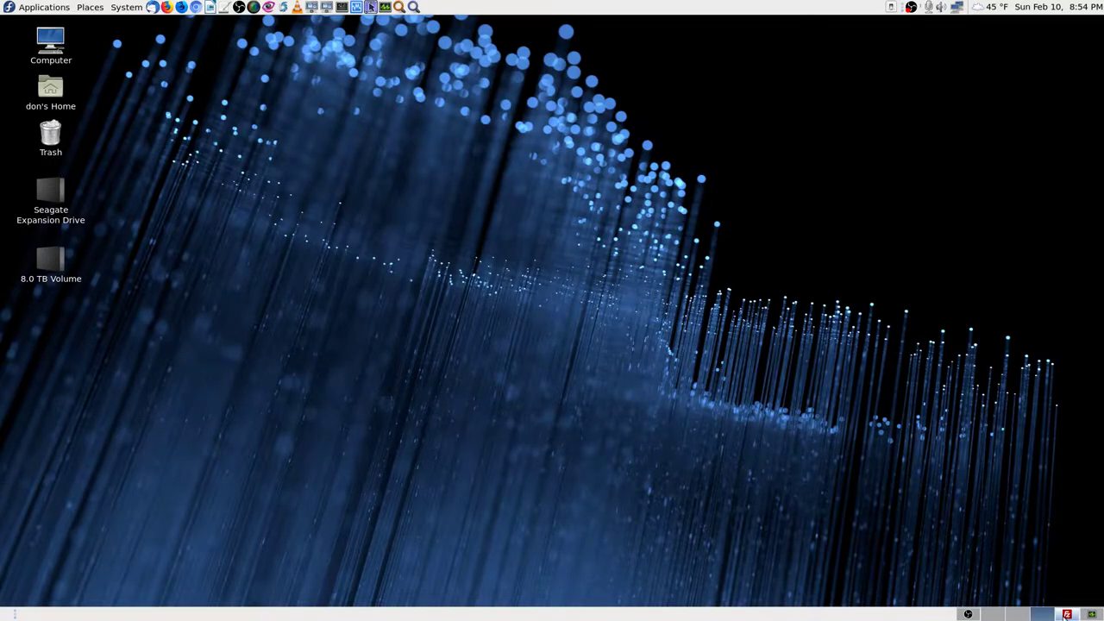
{"action": "left_click", "coordinate": [1067, 614]}
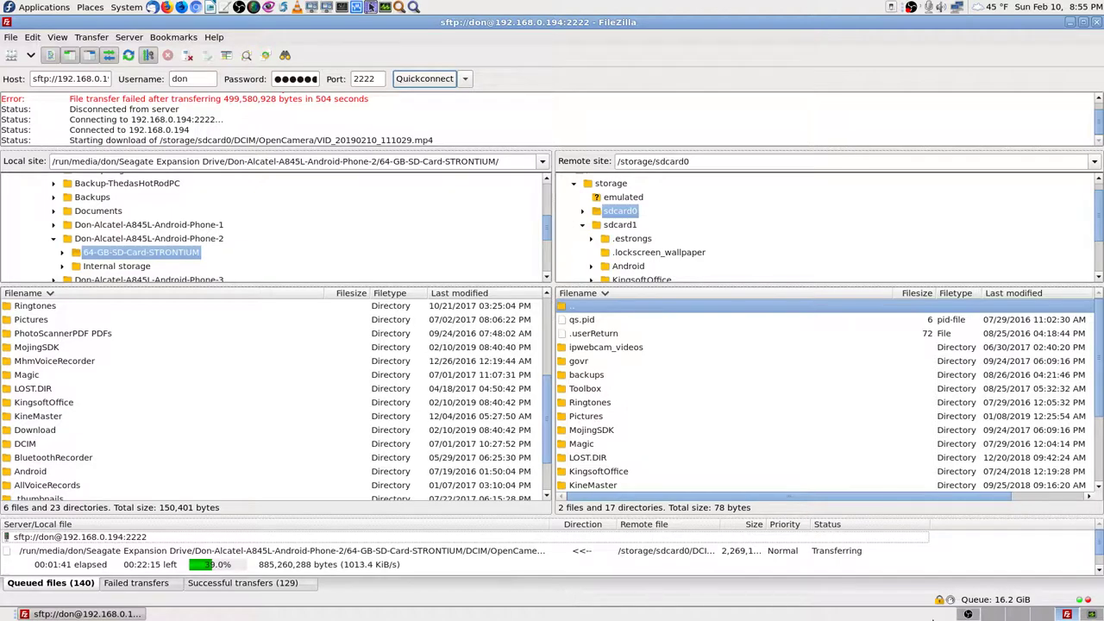
Step: Switch OBS Studio to the Cam 1 Stream scene, then return to FileZilla
{"action": "key", "text": "ctrl+alt+Left"}
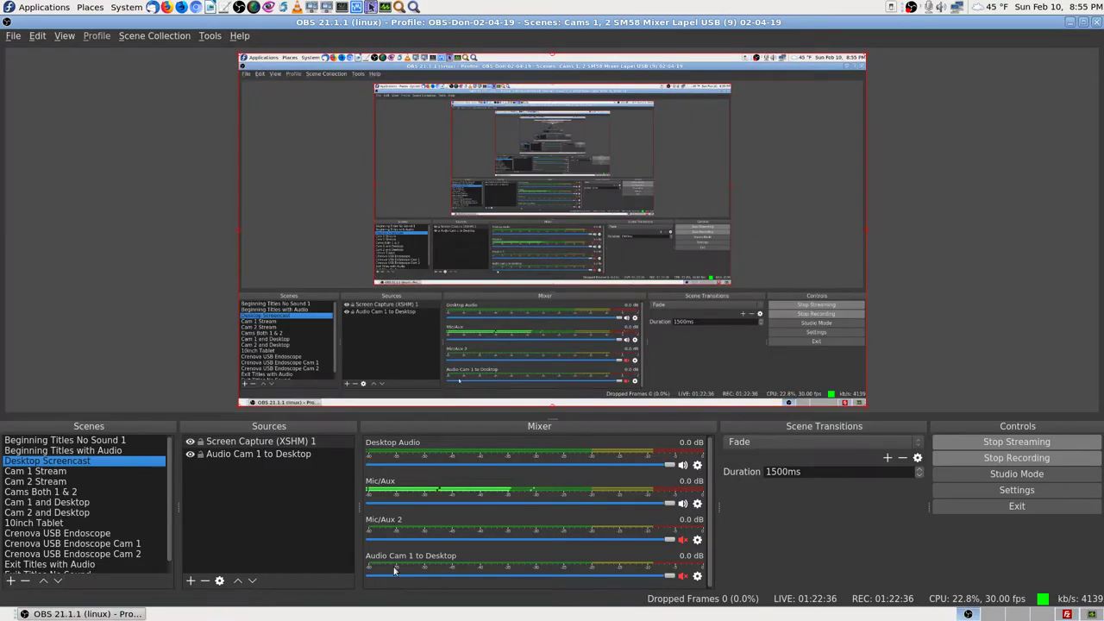
{"action": "left_click", "coordinate": [61, 473]}
{"action": "key", "text": "ctrl+alt+Right"}
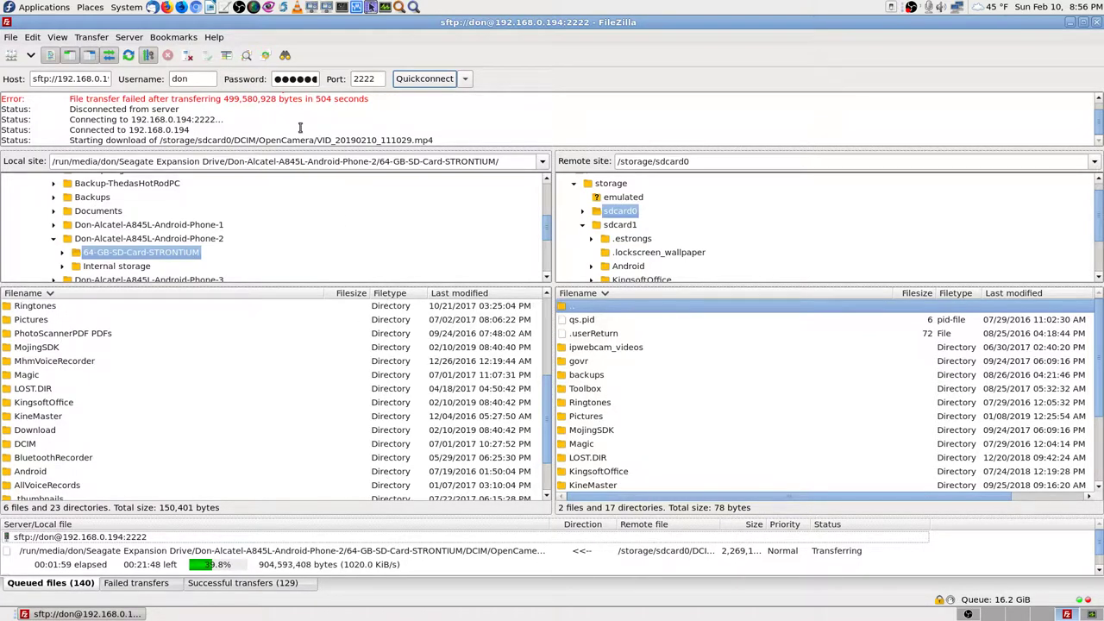
Step: Scroll FileZilla's message log, then browse its Edit and View menus
{"action": "scroll", "coordinate": [300, 128], "scroll_direction": "up", "scroll_amount": 2}
{"action": "scroll", "coordinate": [299, 128], "scroll_direction": "down", "scroll_amount": 2}
{"action": "scroll", "coordinate": [319, 131], "scroll_direction": "up", "scroll_amount": 2}
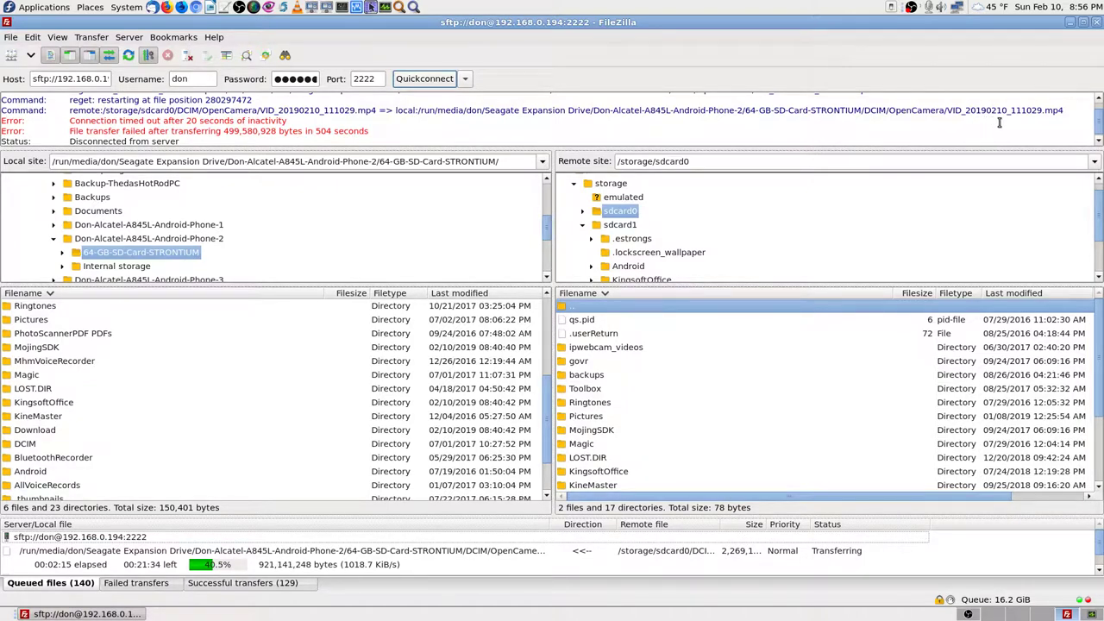
{"action": "scroll", "coordinate": [643, 122], "scroll_direction": "up", "scroll_amount": 1}
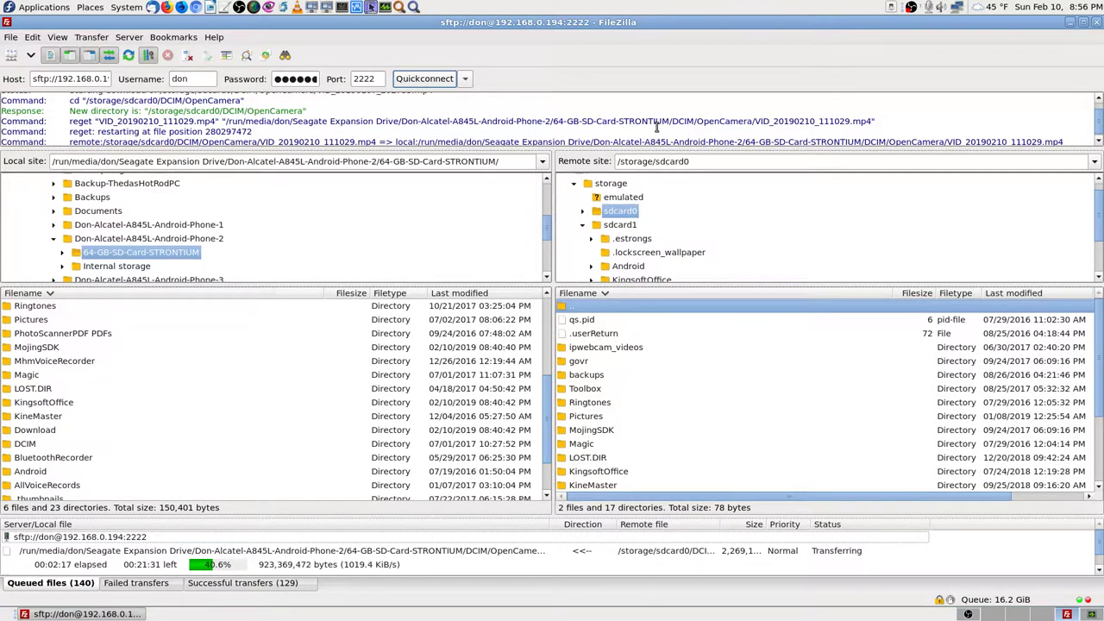
{"action": "scroll", "coordinate": [657, 126], "scroll_direction": "up", "scroll_amount": 1}
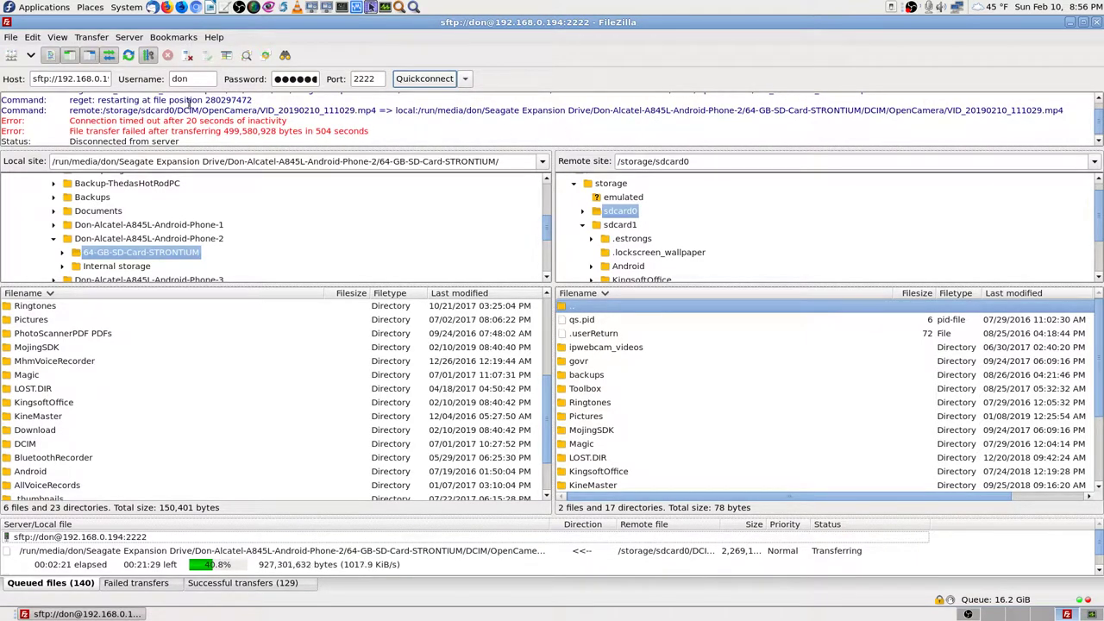
{"action": "left_click", "coordinate": [32, 37]}
{"action": "left_click", "coordinate": [32, 37]}
{"action": "left_click", "coordinate": [57, 37]}
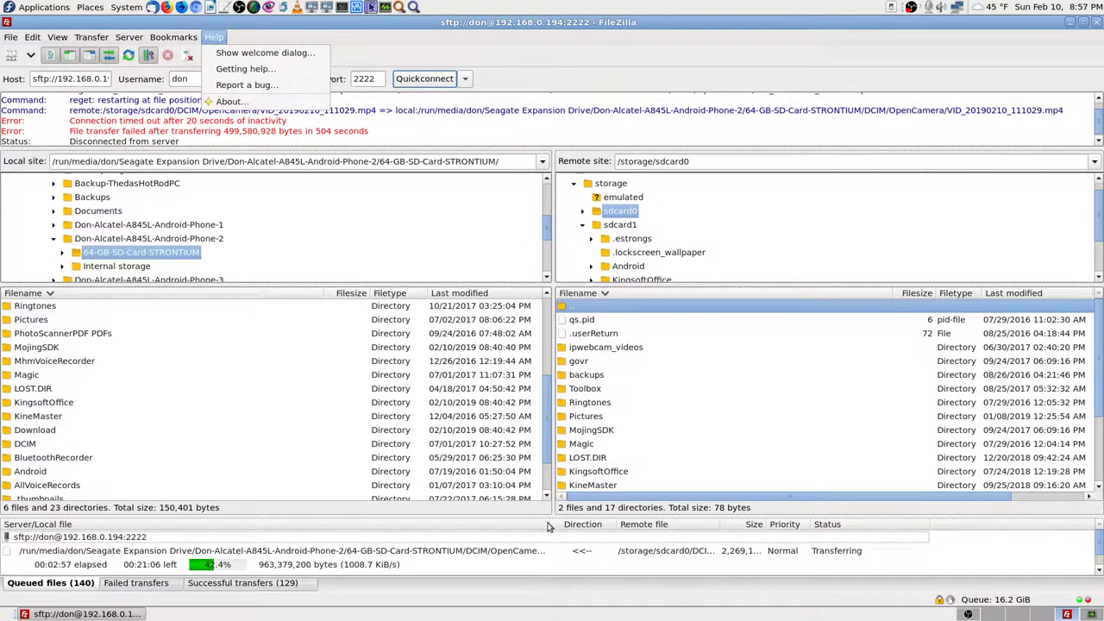
{"action": "key", "text": "Escape"}
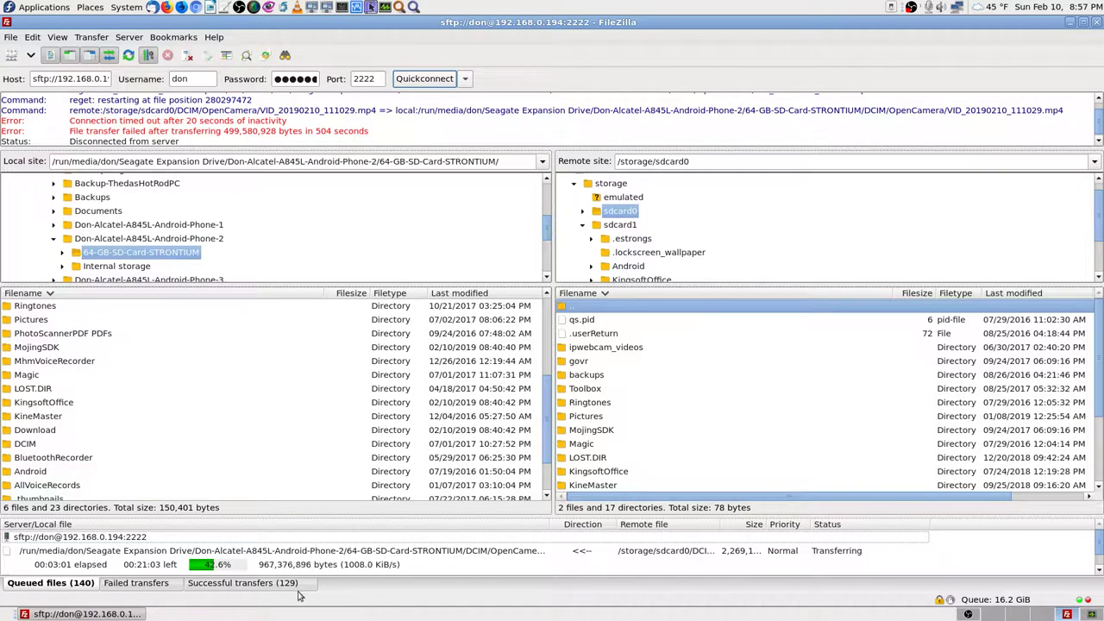
{"action": "left_click", "coordinate": [159, 583]}
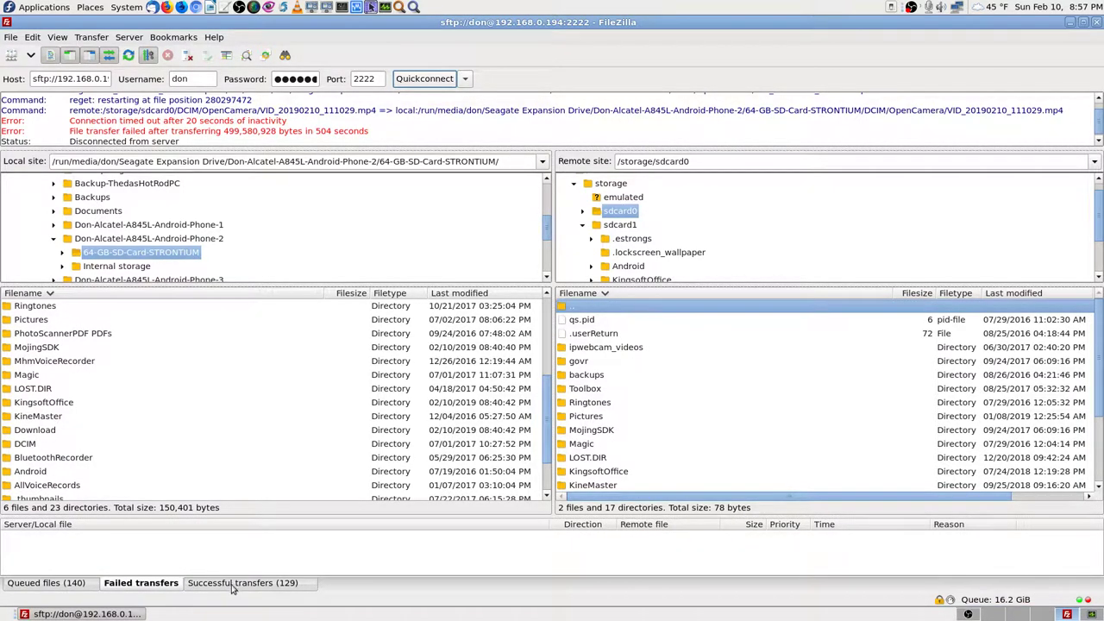
{"action": "left_click", "coordinate": [233, 583]}
{"action": "scroll", "coordinate": [517, 562], "scroll_direction": "down", "scroll_amount": 5}
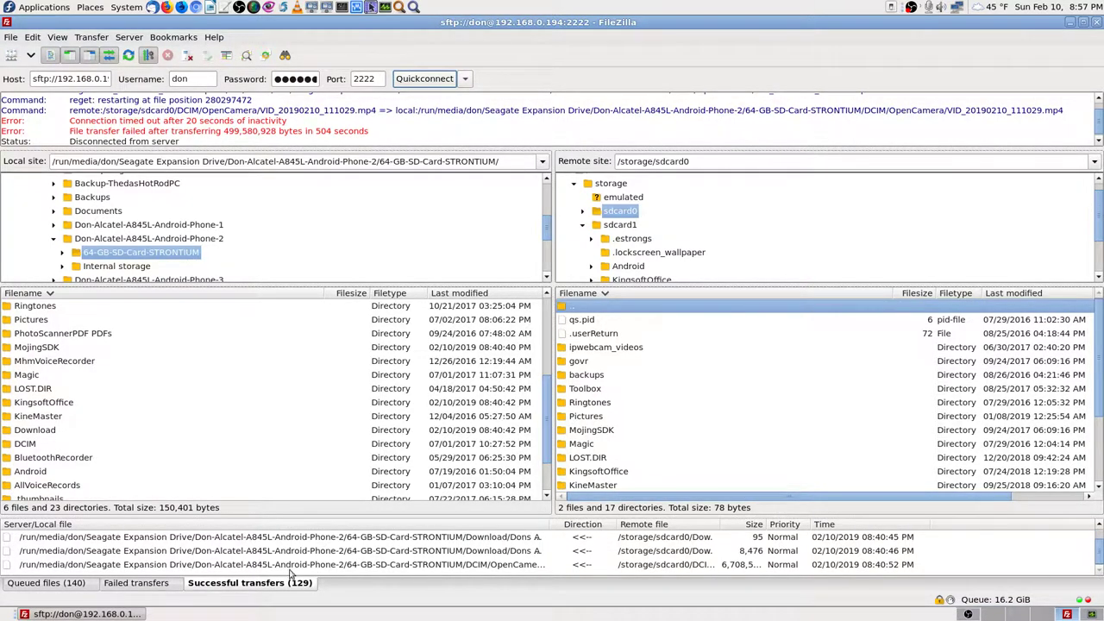
{"action": "left_click", "coordinate": [160, 585]}
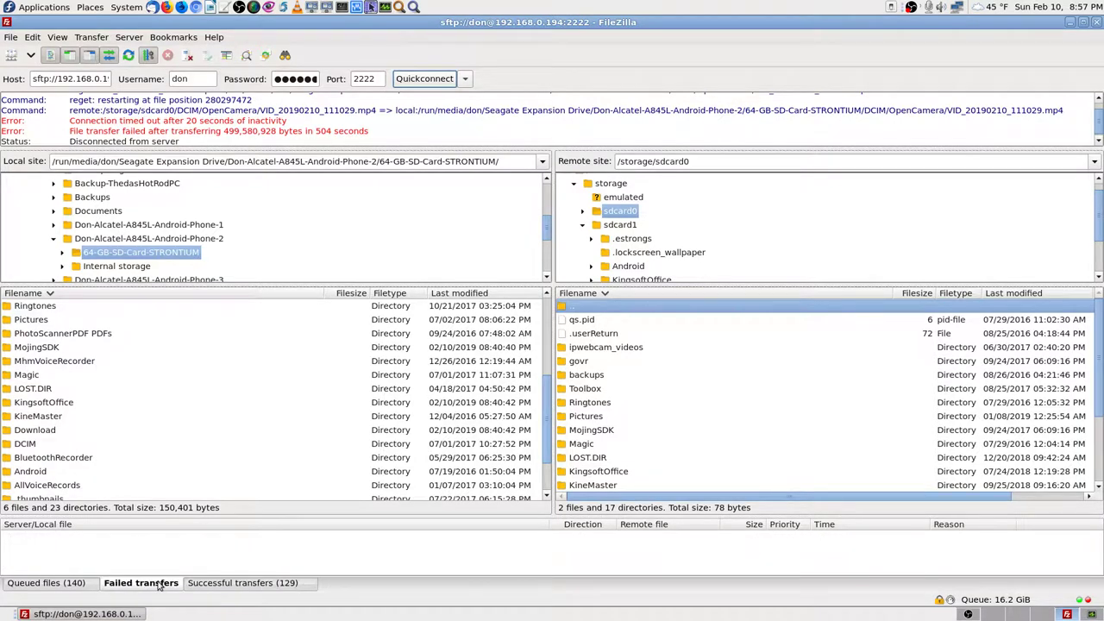
{"action": "left_click", "coordinate": [69, 585]}
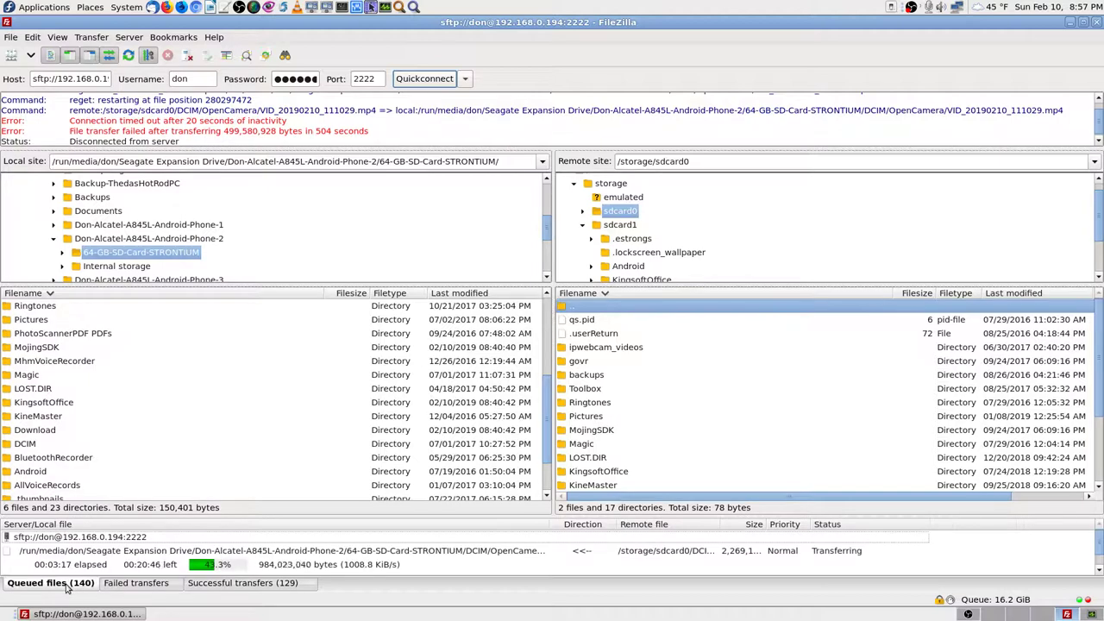
{"action": "left_click", "coordinate": [530, 552]}
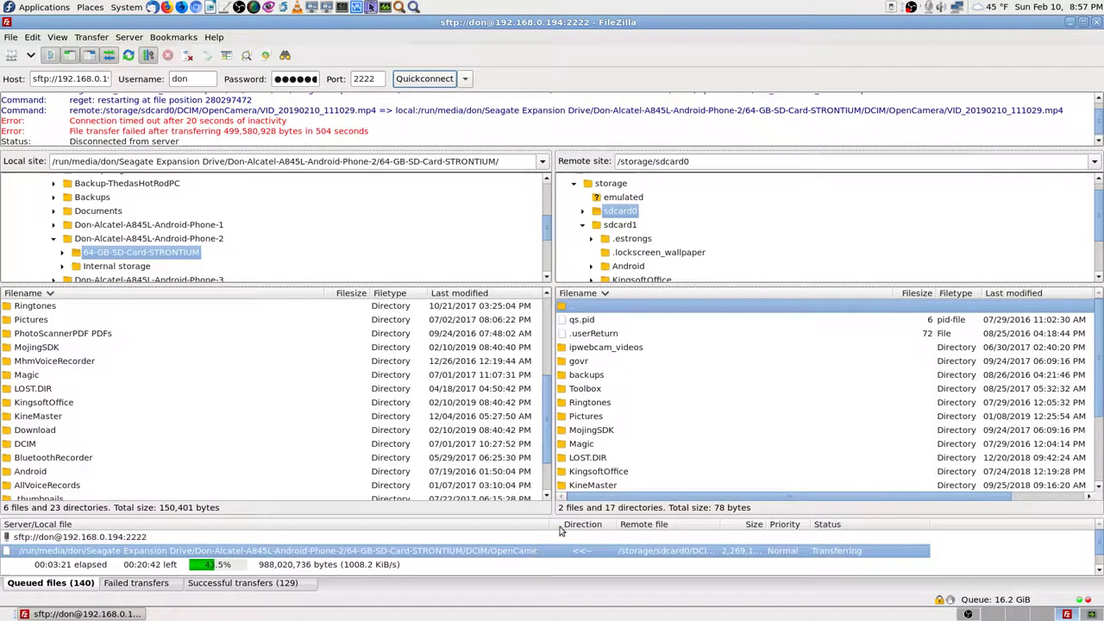
{"action": "left_click_drag", "start_coordinate": [549, 523], "coordinate": [677, 524]}
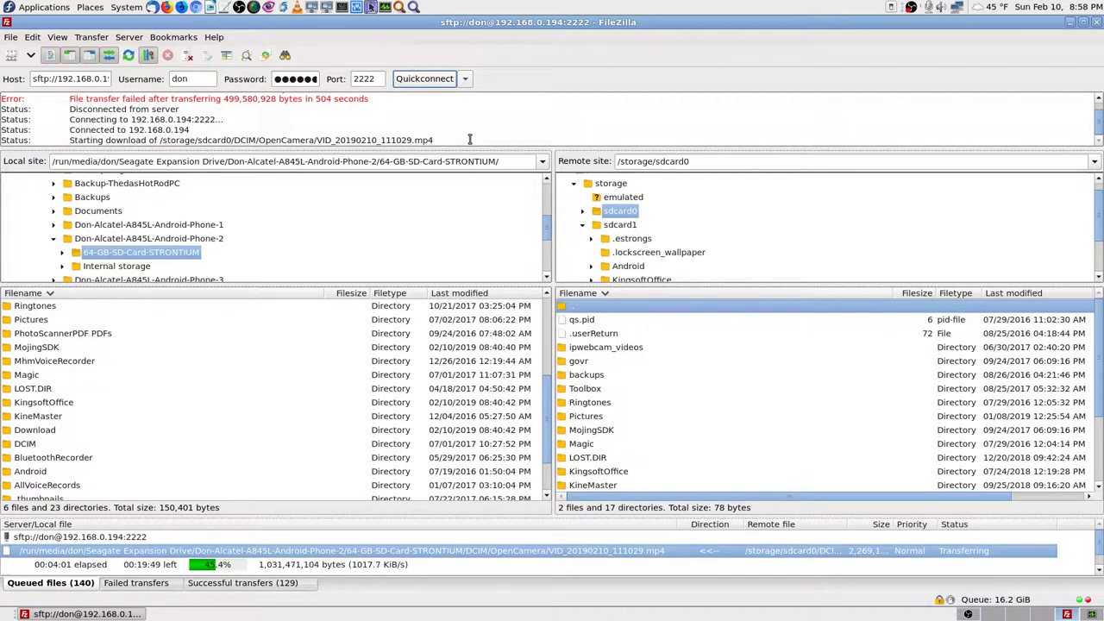
{"action": "scroll", "coordinate": [471, 138], "scroll_direction": "up", "scroll_amount": 2}
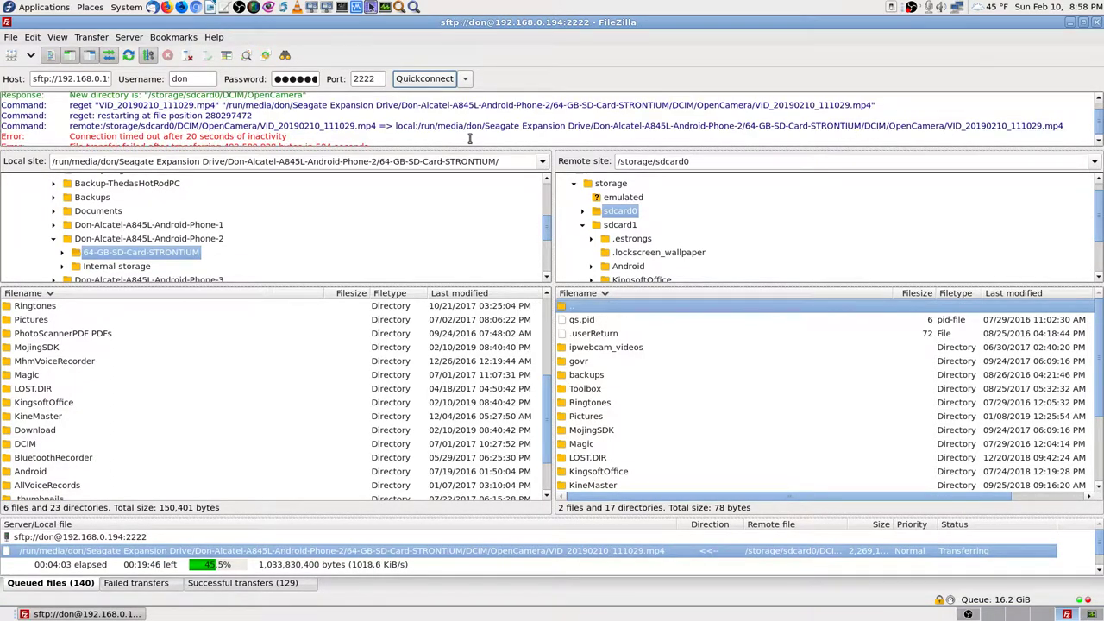
{"action": "scroll", "coordinate": [470, 138], "scroll_direction": "up", "scroll_amount": 2}
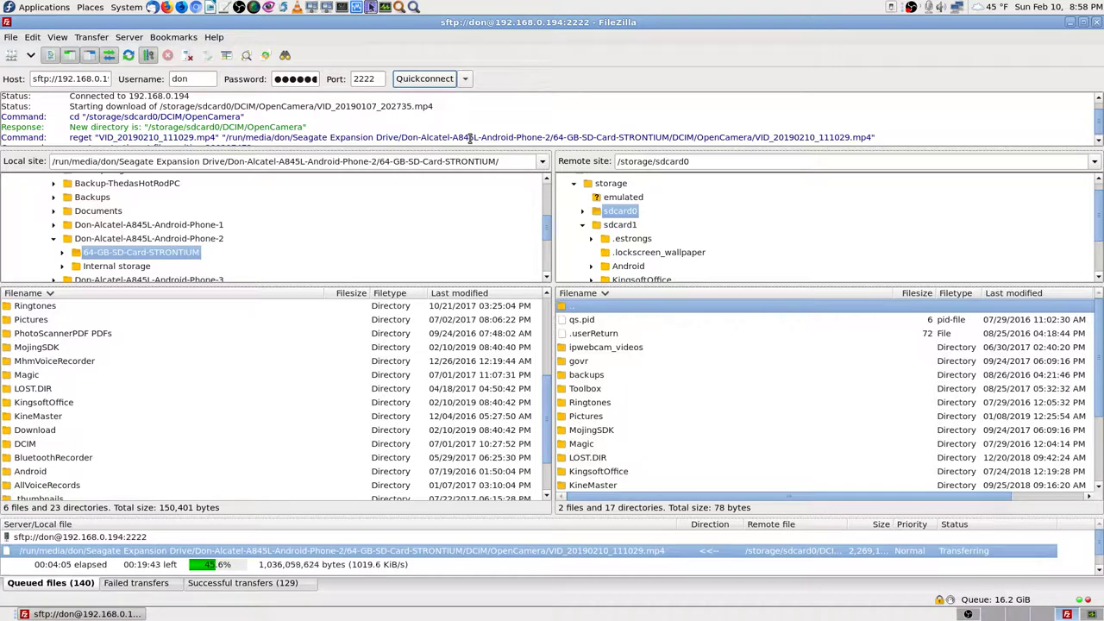
{"action": "scroll", "coordinate": [471, 138], "scroll_direction": "up", "scroll_amount": 4}
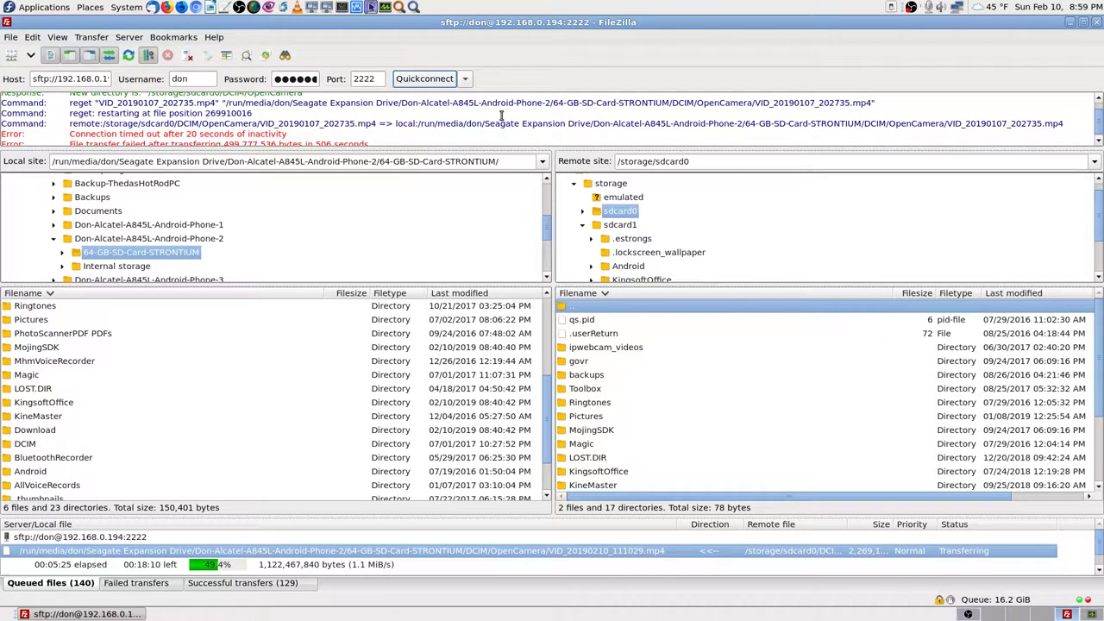
{"action": "scroll", "coordinate": [501, 115], "scroll_direction": "up", "scroll_amount": 1}
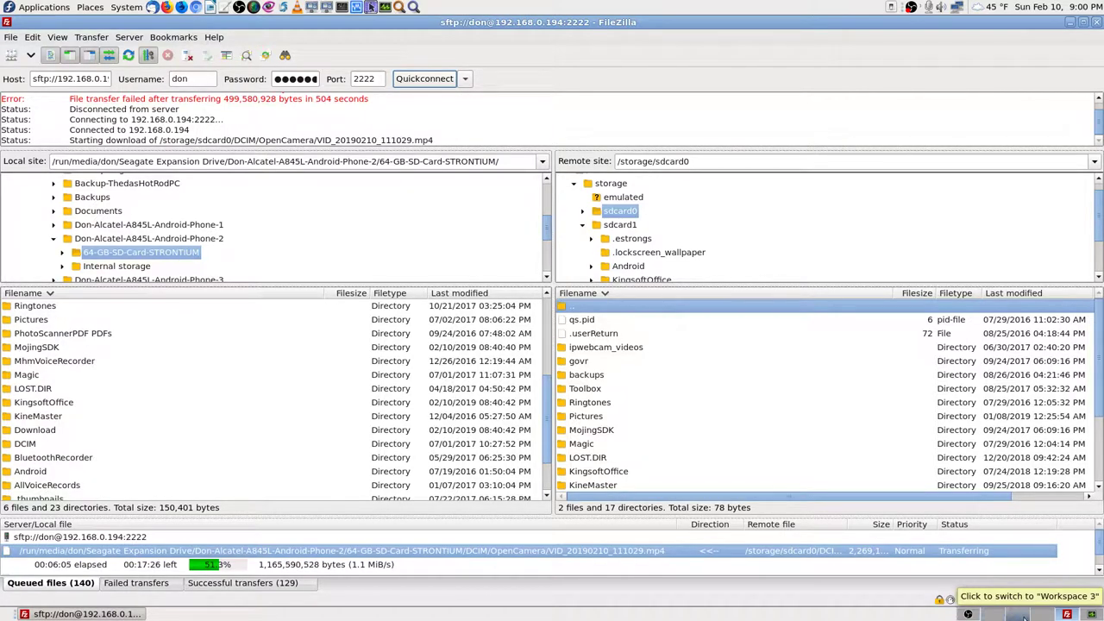
{"action": "left_click", "coordinate": [1000, 616]}
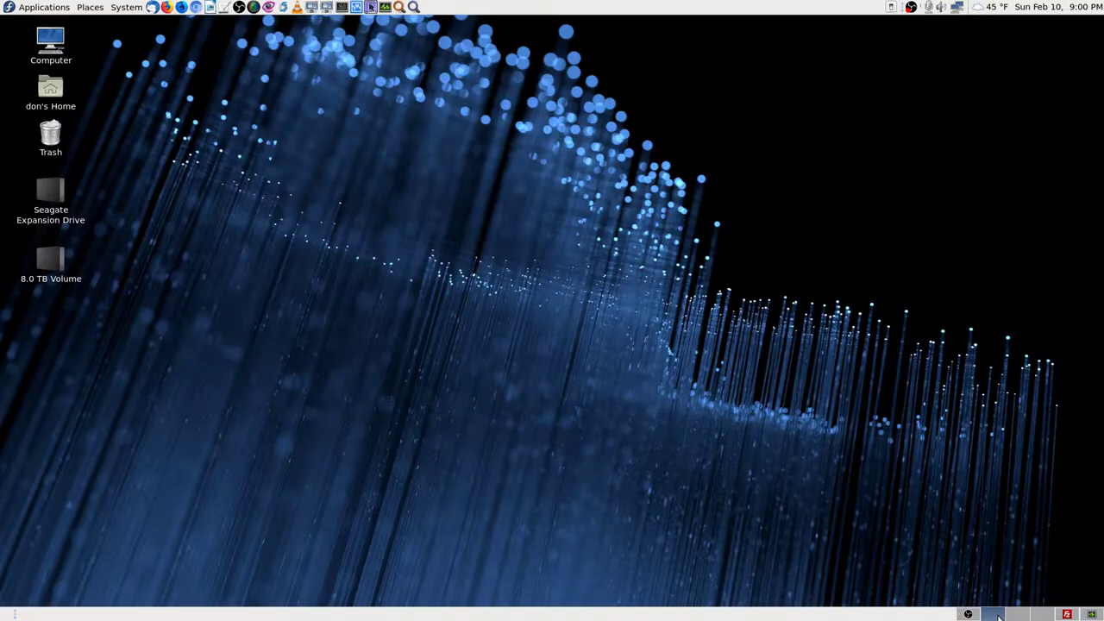
{"action": "left_click", "coordinate": [970, 615]}
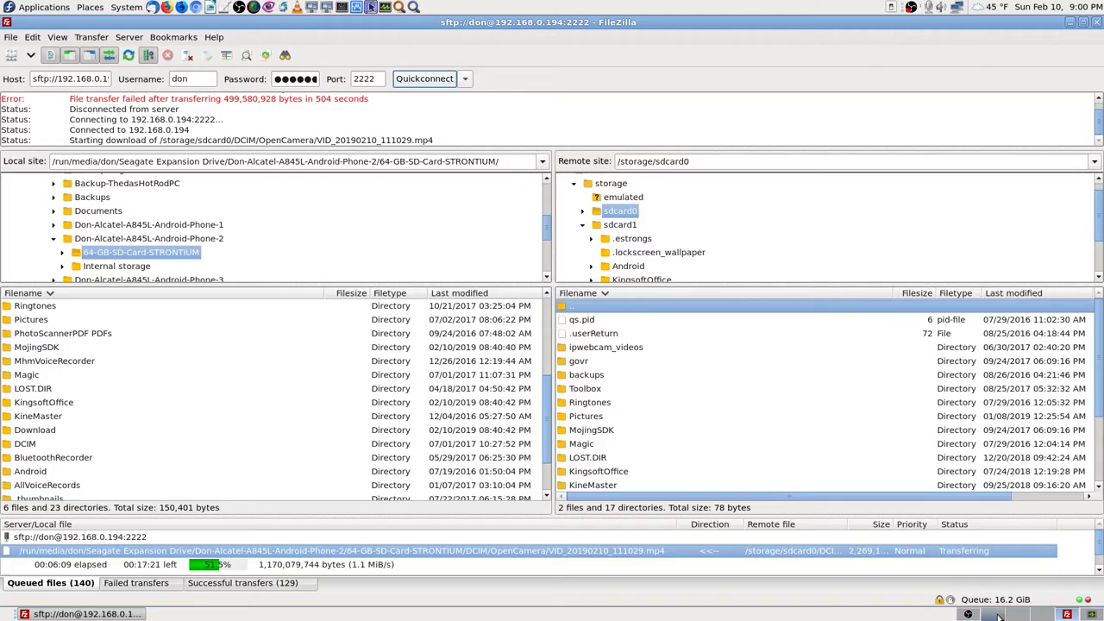
{"action": "left_click", "coordinate": [971, 614]}
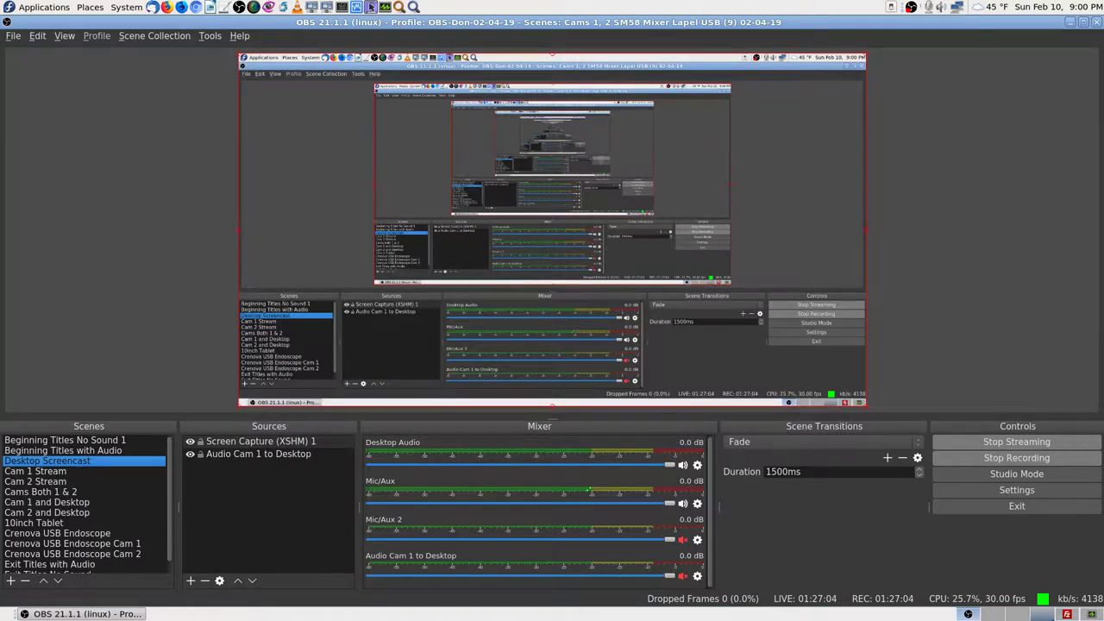
{"action": "key", "text": "ctrl+alt+Left"}
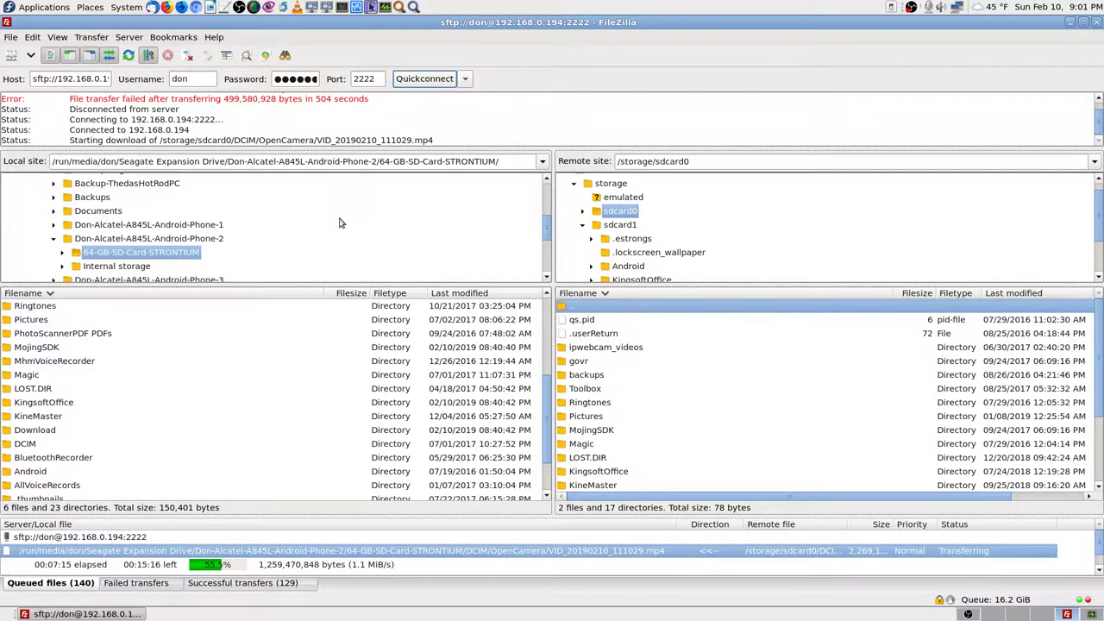
Step: Scroll the remote file list and open the phone's /storage/sdcard0/DCIM folder
{"action": "scroll", "coordinate": [339, 224], "scroll_direction": "down", "scroll_amount": 2}
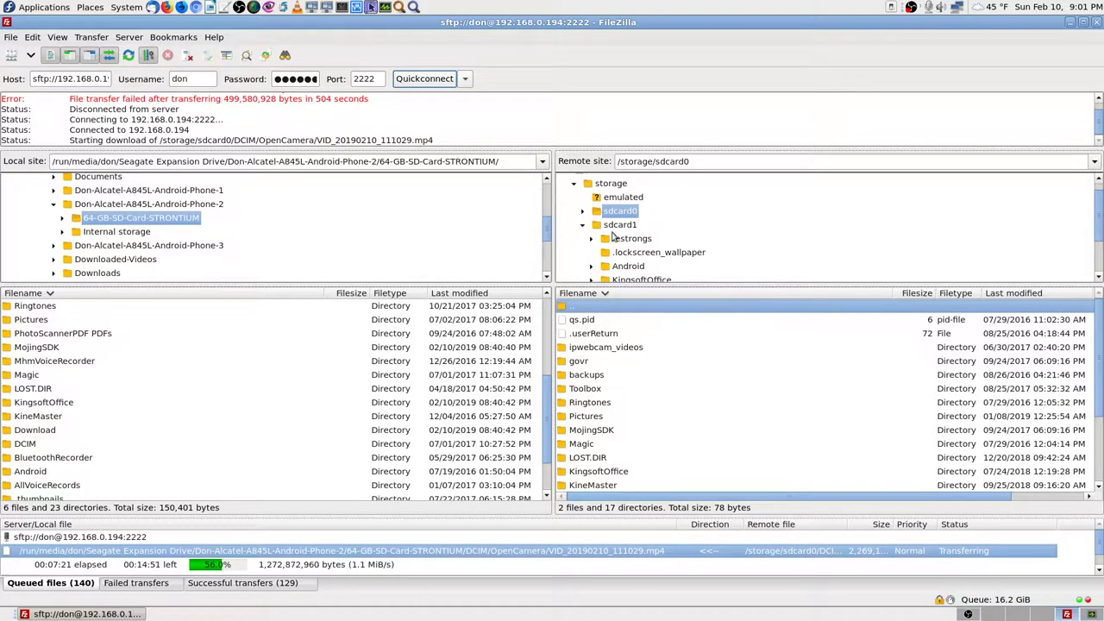
{"action": "scroll", "coordinate": [681, 450], "scroll_direction": "down", "scroll_amount": 1}
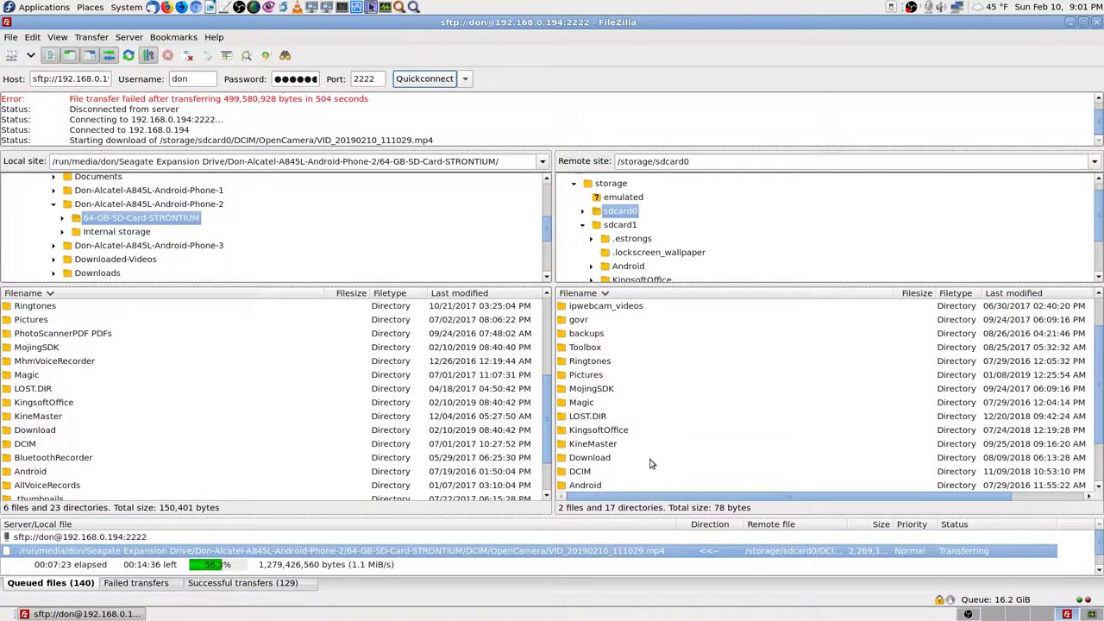
{"action": "scroll", "coordinate": [630, 377], "scroll_direction": "up", "scroll_amount": 1}
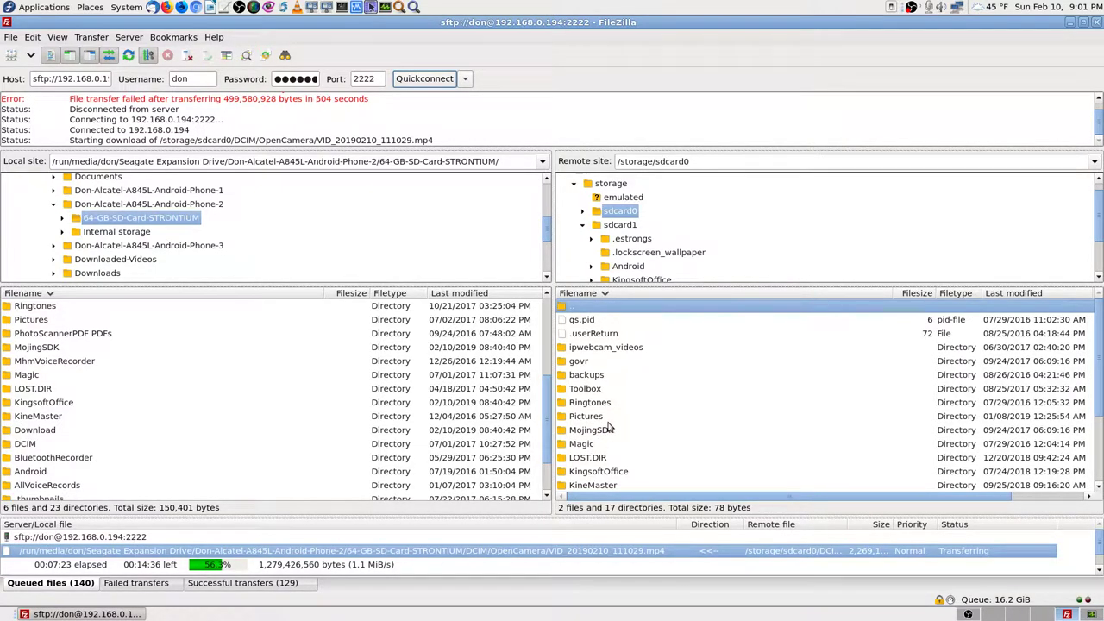
{"action": "scroll", "coordinate": [608, 428], "scroll_direction": "down", "scroll_amount": 2}
{"action": "double_click", "coordinate": [566, 432]}
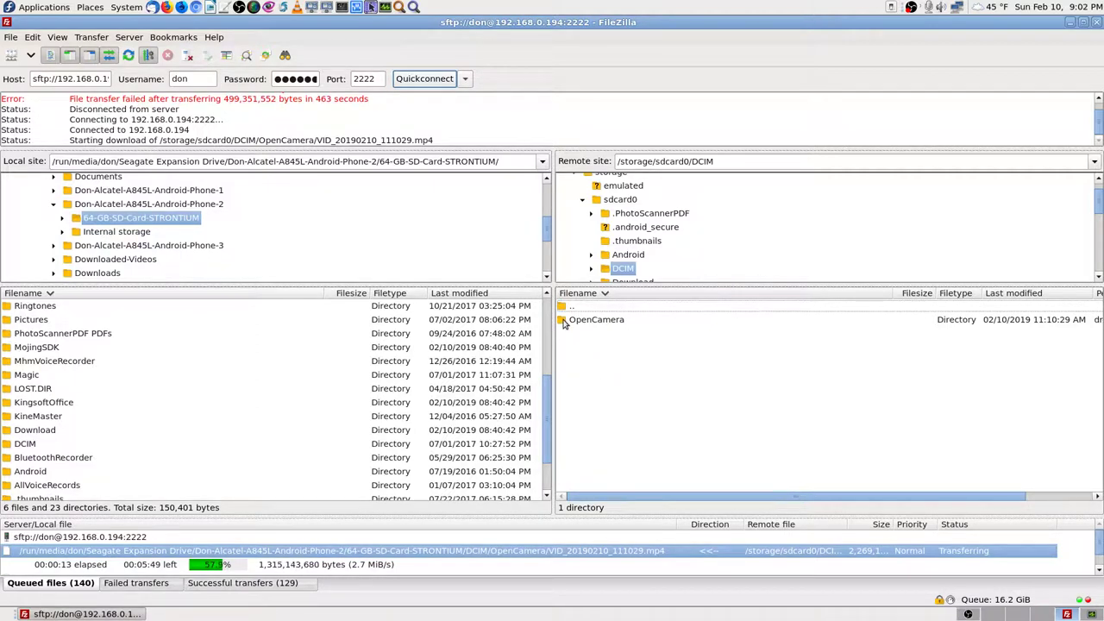
Step: Open the phone's OpenCamera folder and browse its 38 videos in the remote list
{"action": "double_click", "coordinate": [563, 320]}
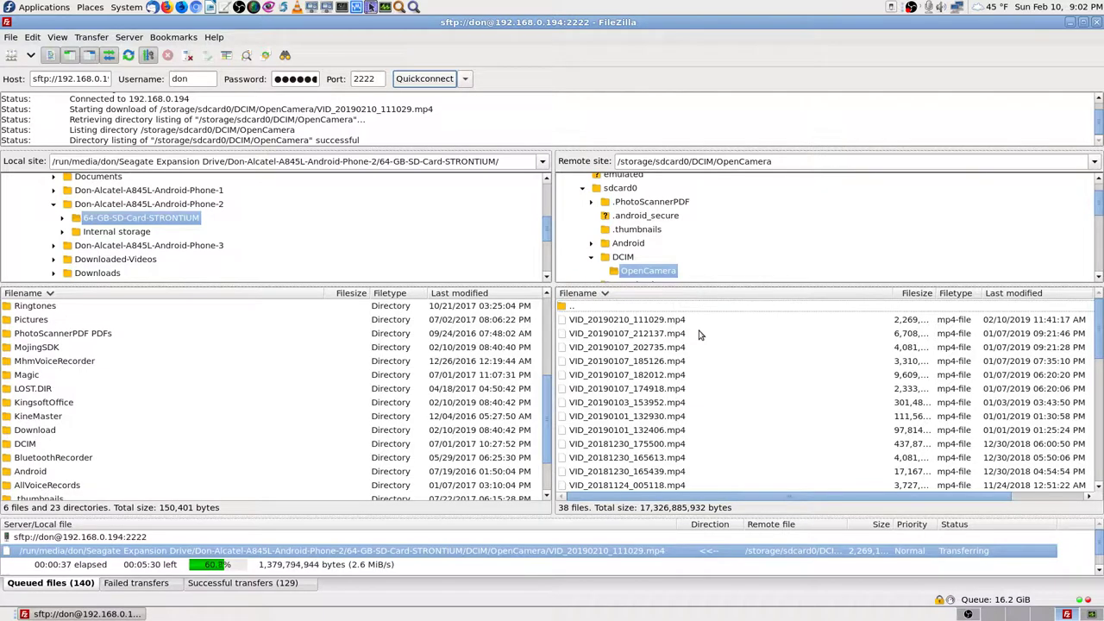
{"action": "scroll", "coordinate": [703, 382], "scroll_direction": "down", "scroll_amount": 3}
{"action": "scroll", "coordinate": [703, 383], "scroll_direction": "up", "scroll_amount": 3}
{"action": "left_click_drag", "start_coordinate": [1100, 344], "coordinate": [1101, 204]}
Step: Open the local backup's DCIM/OpenCamera folder and browse its 398 mp4 files beside the phone's list
{"action": "left_click", "coordinate": [12, 445]}
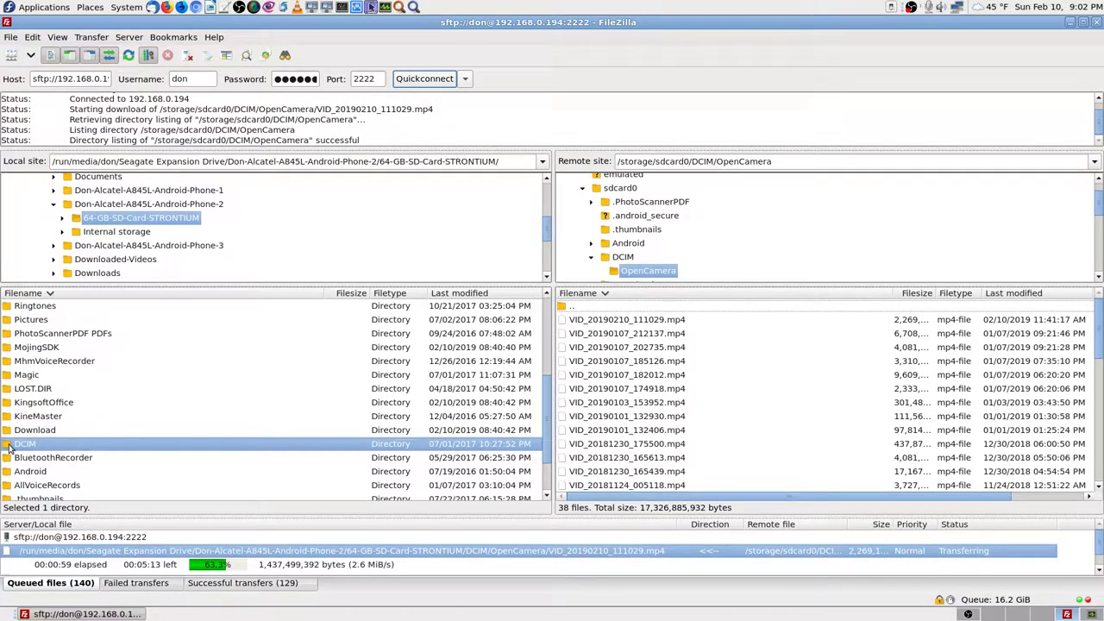
{"action": "double_click", "coordinate": [23, 445]}
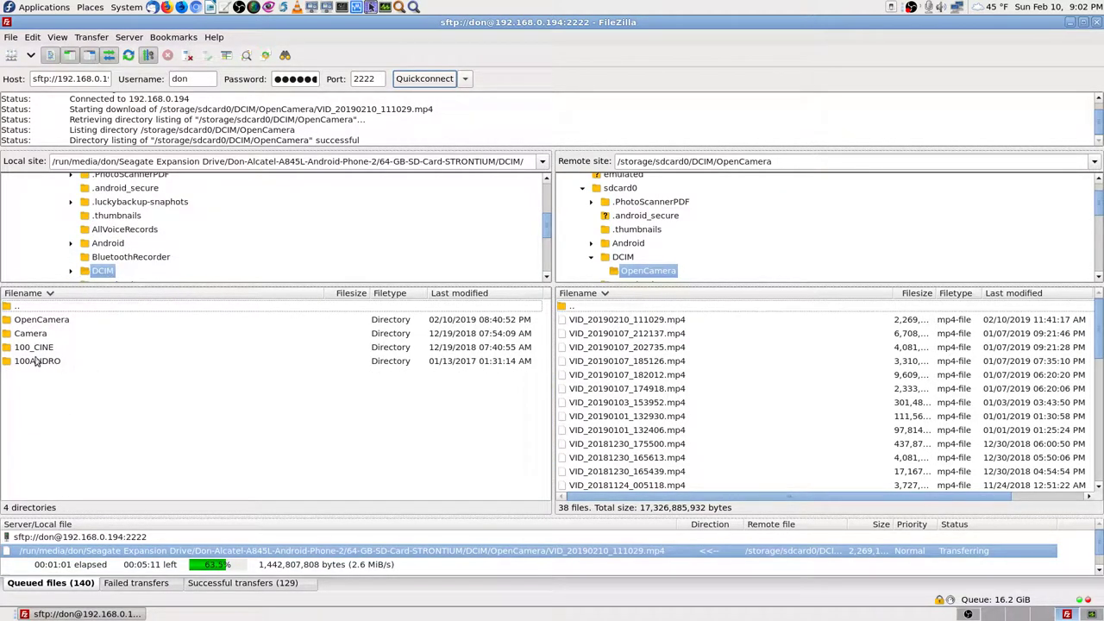
{"action": "left_click", "coordinate": [9, 322]}
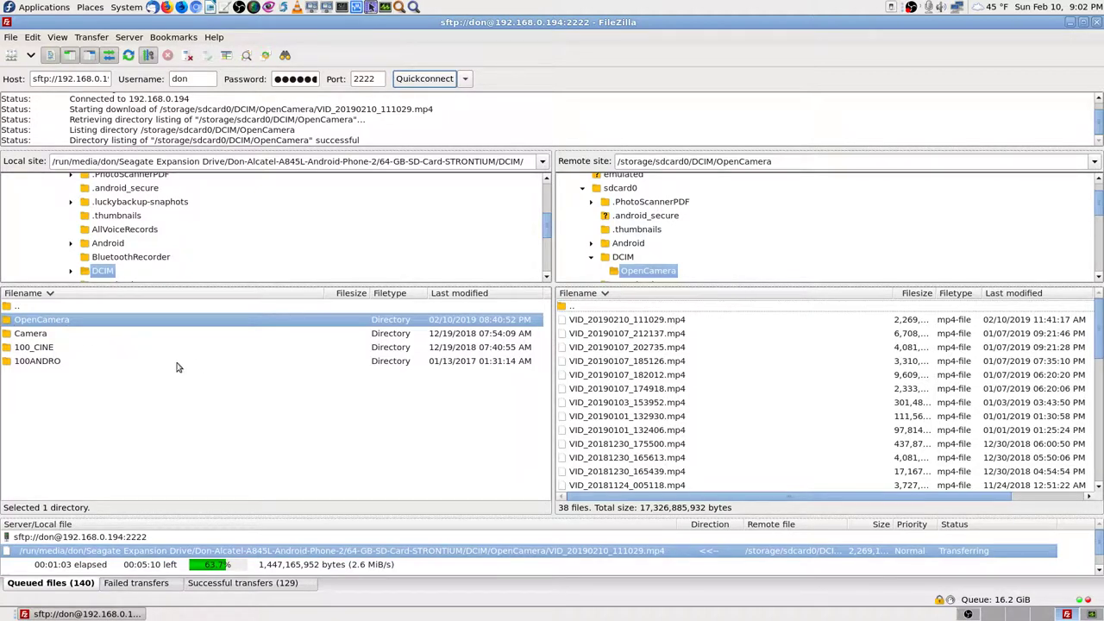
{"action": "key", "text": "Return"}
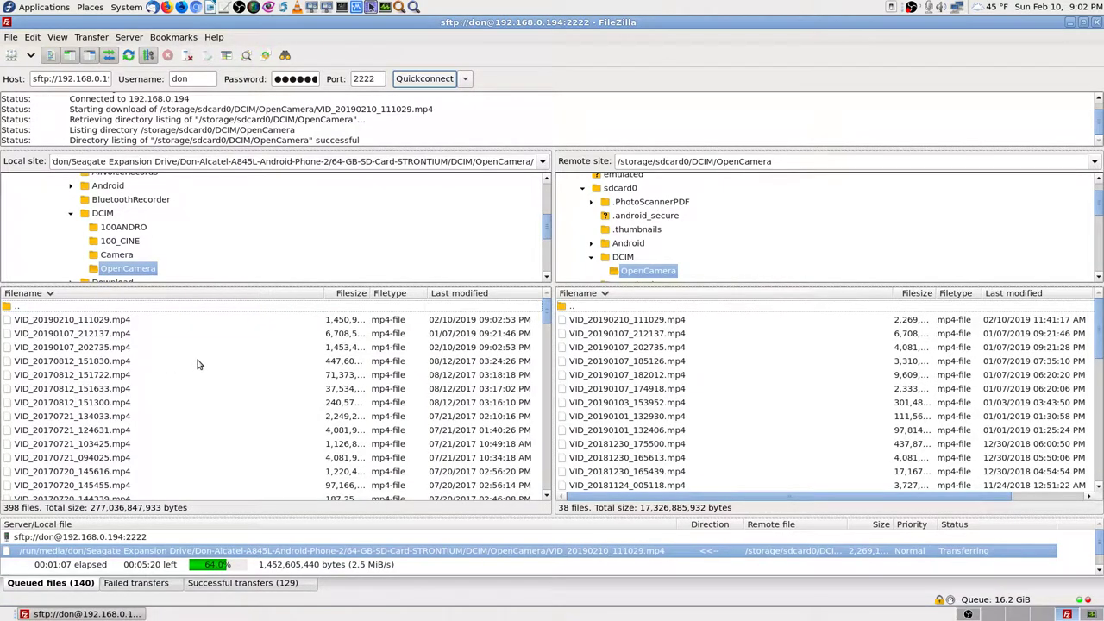
{"action": "scroll", "coordinate": [196, 366], "scroll_direction": "down", "scroll_amount": 1}
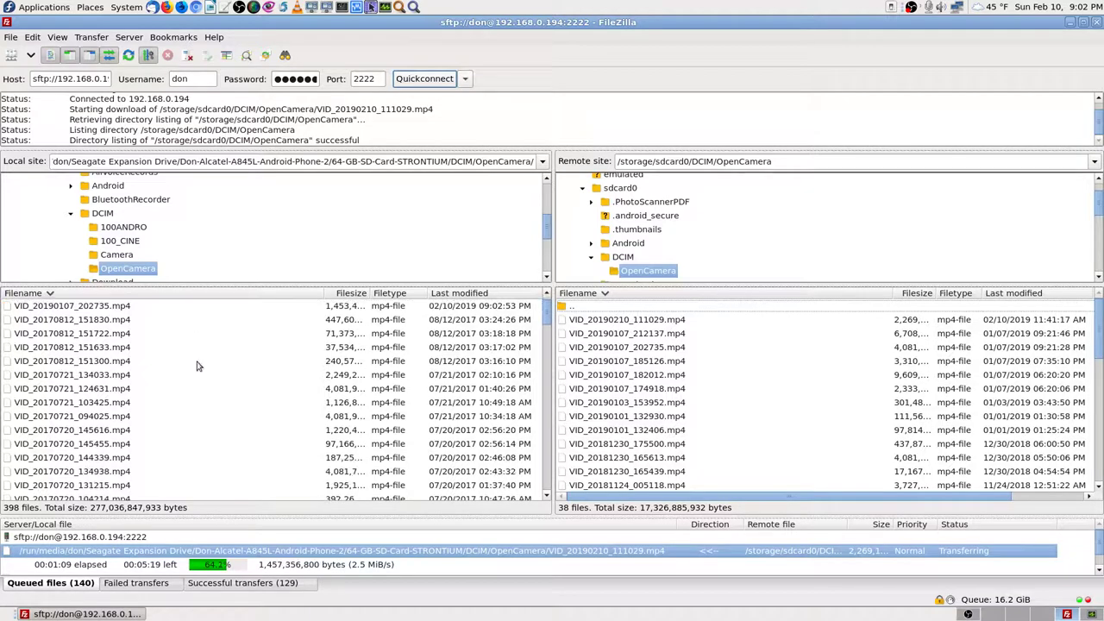
{"action": "scroll", "coordinate": [197, 369], "scroll_direction": "down", "scroll_amount": 4}
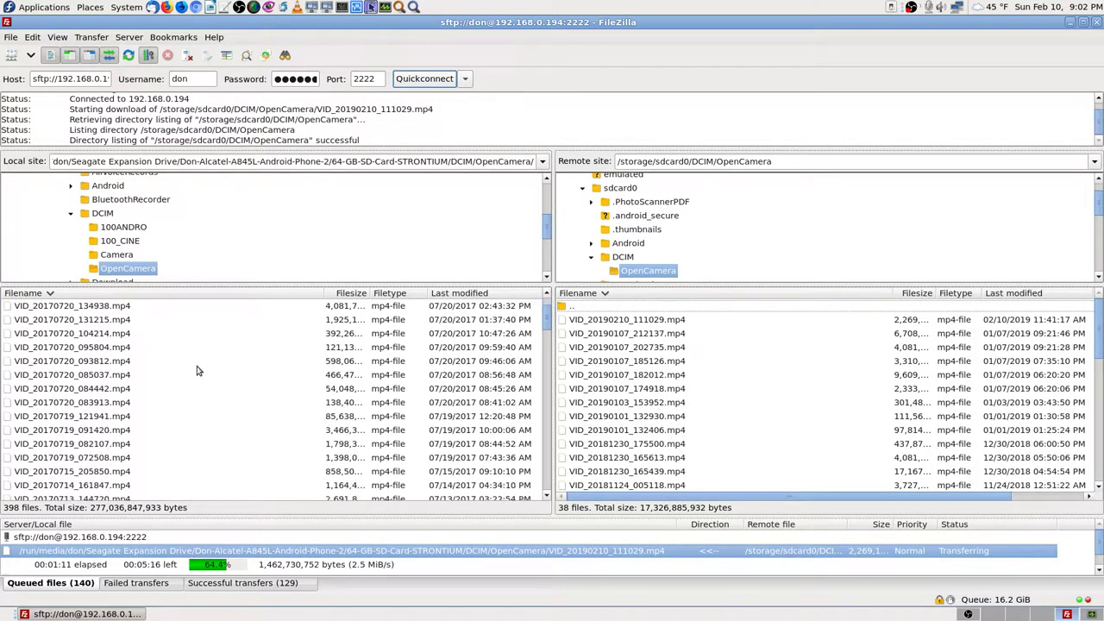
{"action": "left_click_drag", "start_coordinate": [549, 328], "coordinate": [549, 302]}
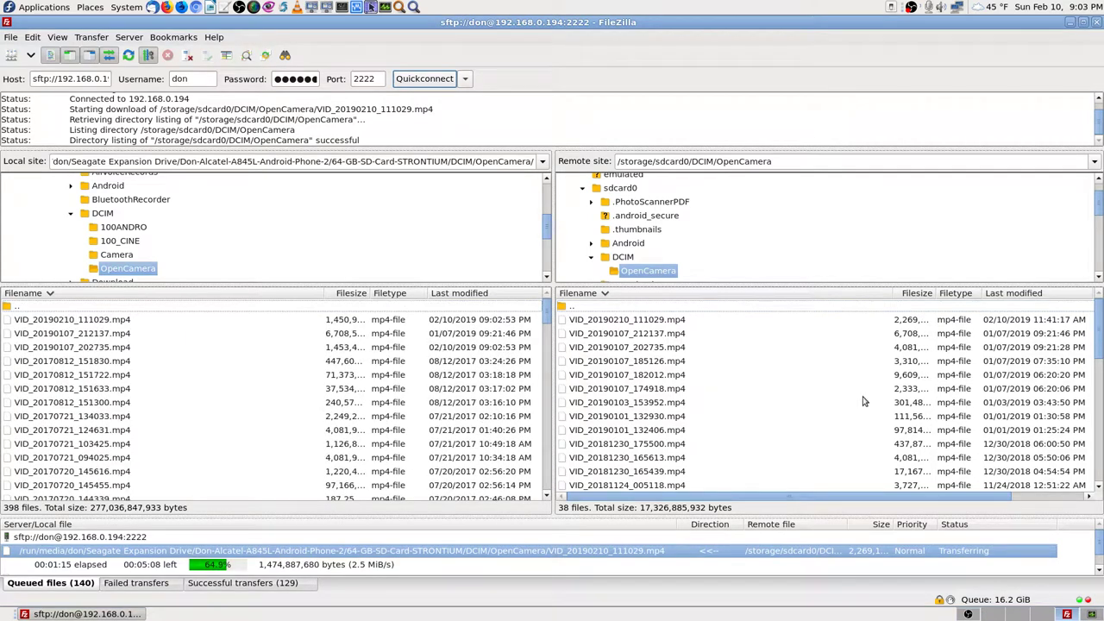
{"action": "left_click_drag", "start_coordinate": [1099, 350], "coordinate": [1091, 326]}
{"action": "left_click_drag", "start_coordinate": [1101, 338], "coordinate": [1082, 312]}
{"action": "left_click", "coordinate": [1047, 295]}
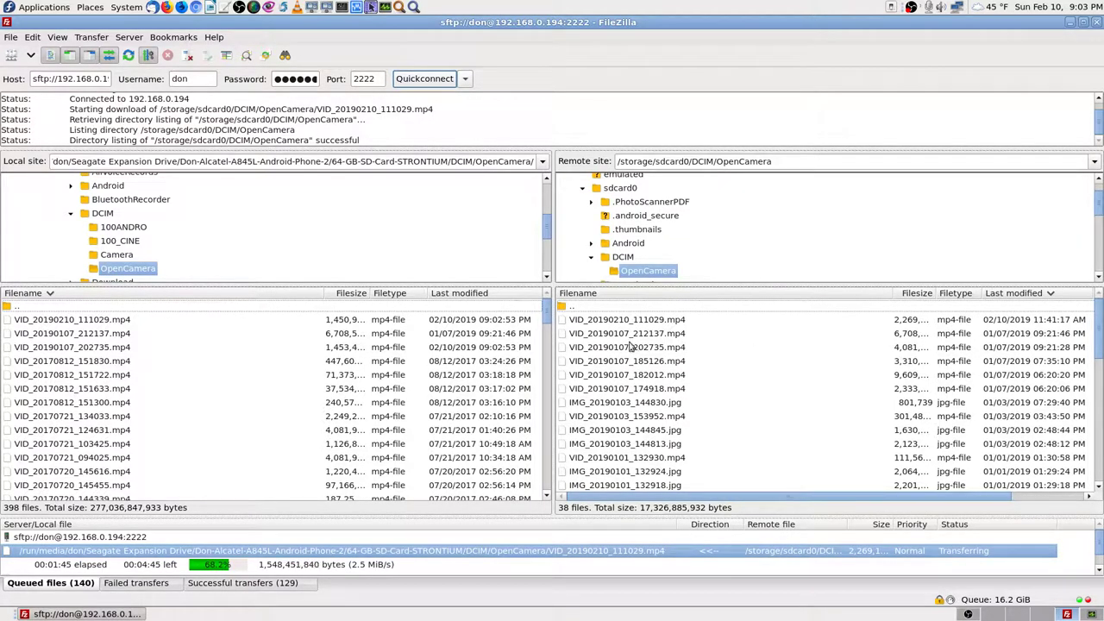
{"action": "left_click", "coordinate": [479, 294]}
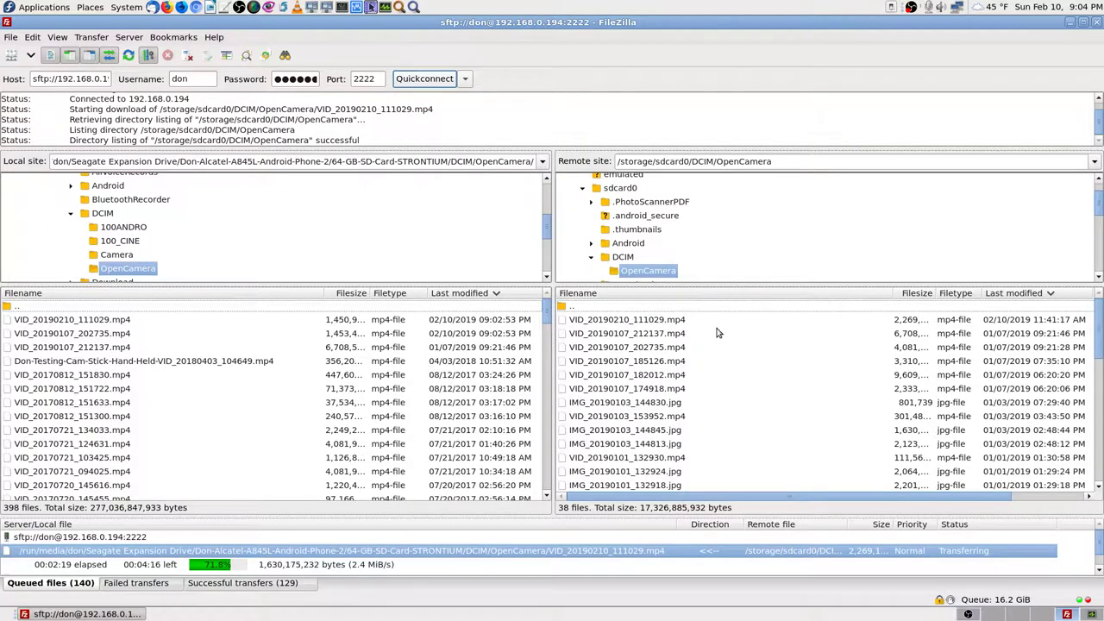
{"action": "scroll", "coordinate": [749, 409], "scroll_direction": "down", "scroll_amount": 1}
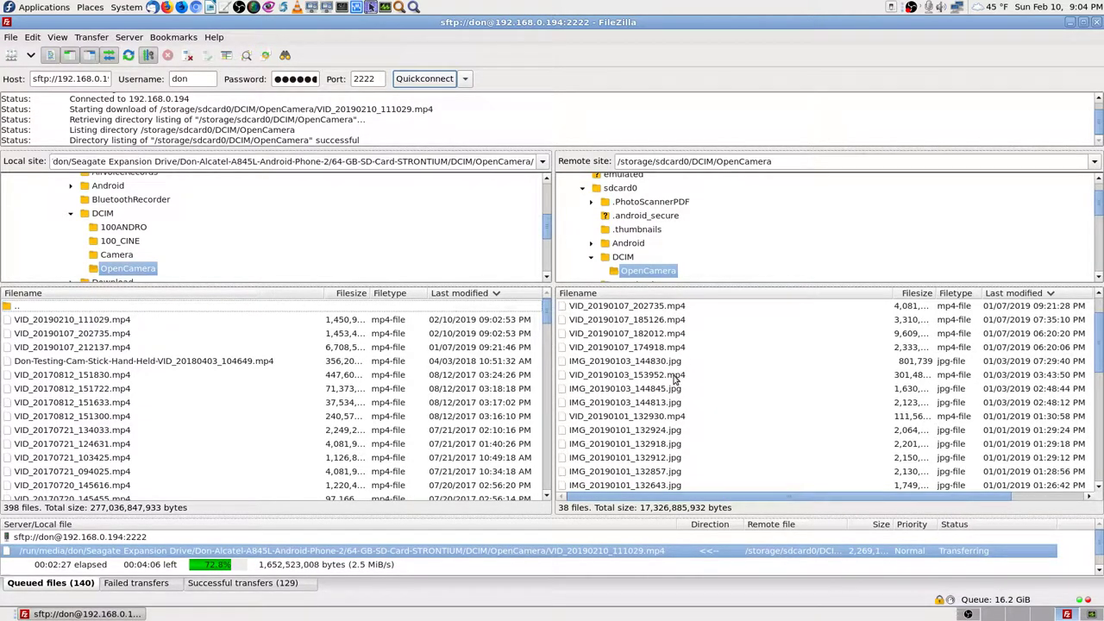
{"action": "scroll", "coordinate": [714, 432], "scroll_direction": "down", "scroll_amount": 2}
{"action": "scroll", "coordinate": [715, 431], "scroll_direction": "down", "scroll_amount": 3}
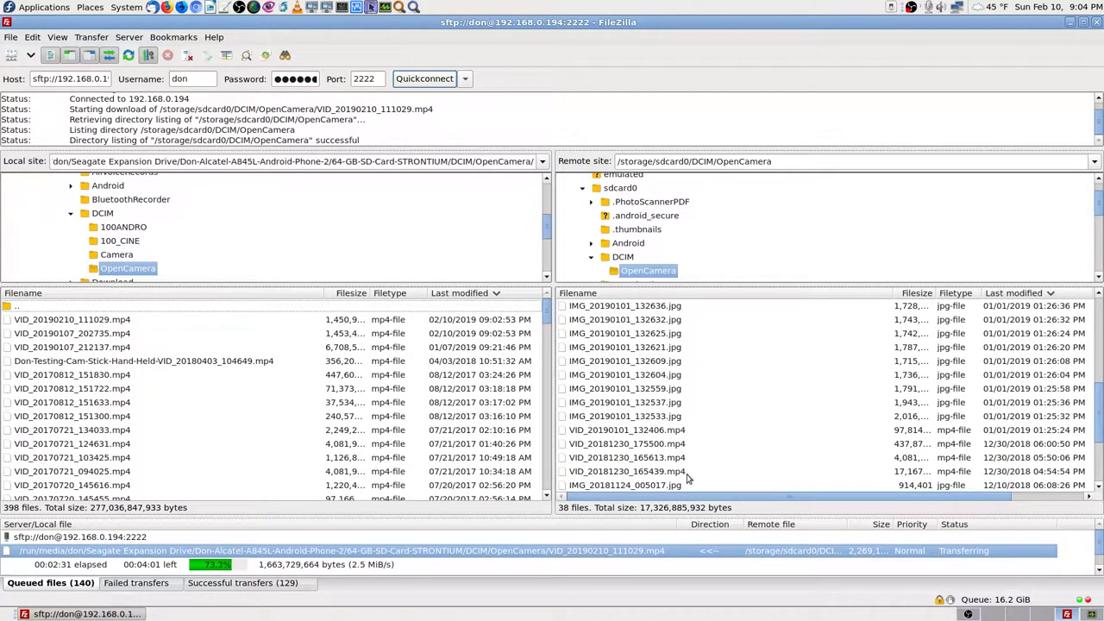
{"action": "scroll", "coordinate": [690, 470], "scroll_direction": "down", "scroll_amount": 2}
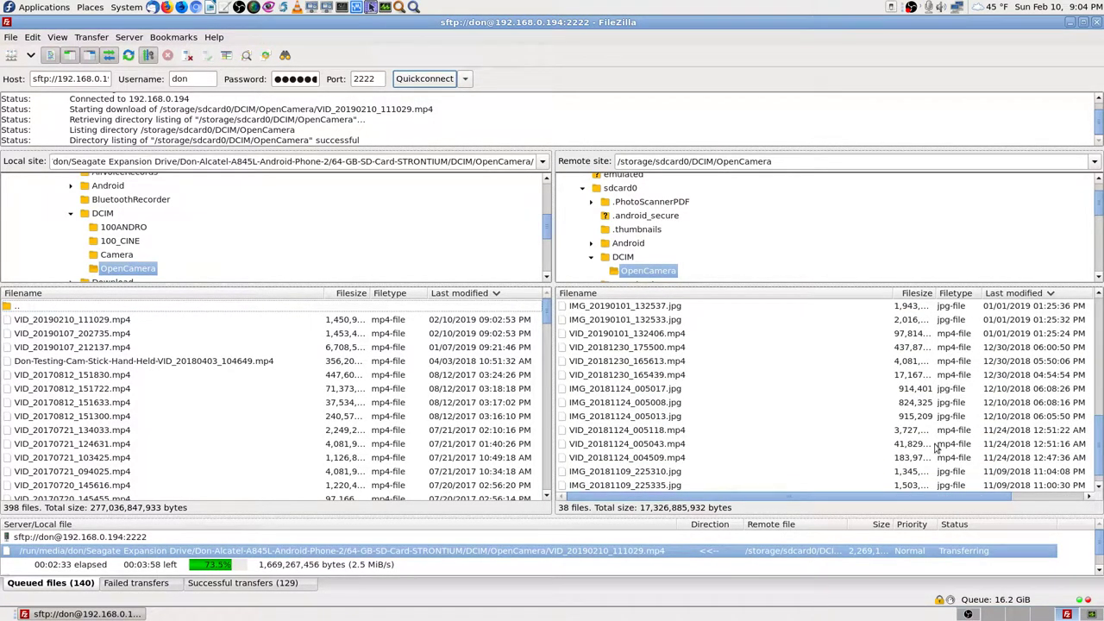
{"action": "left_click_drag", "start_coordinate": [1098, 442], "coordinate": [1098, 326]}
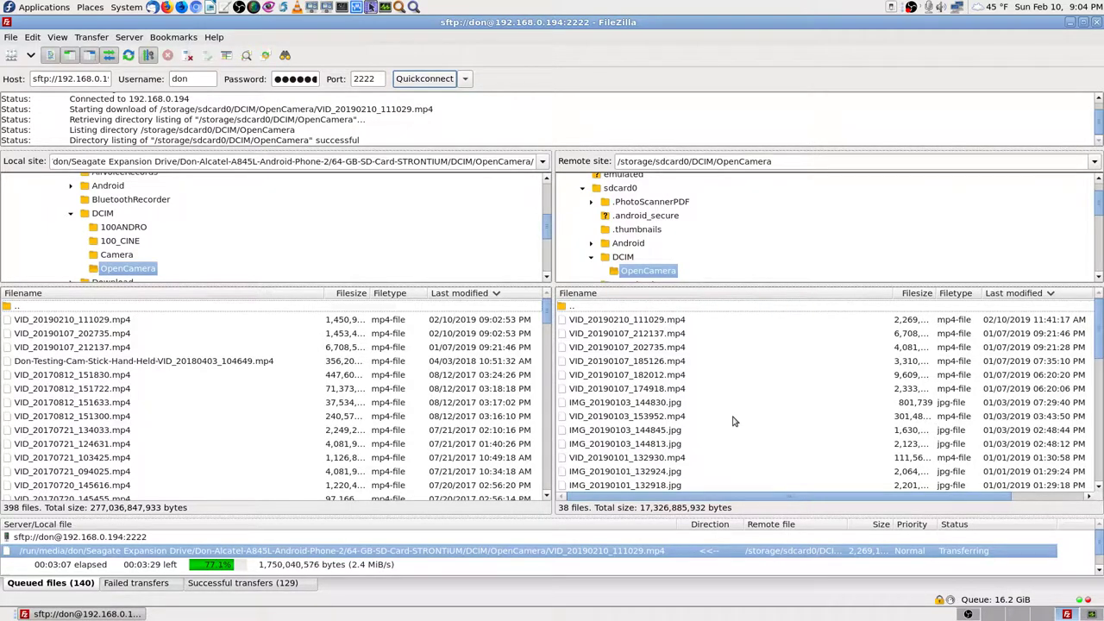
{"action": "scroll", "coordinate": [378, 451], "scroll_direction": "down", "scroll_amount": 10}
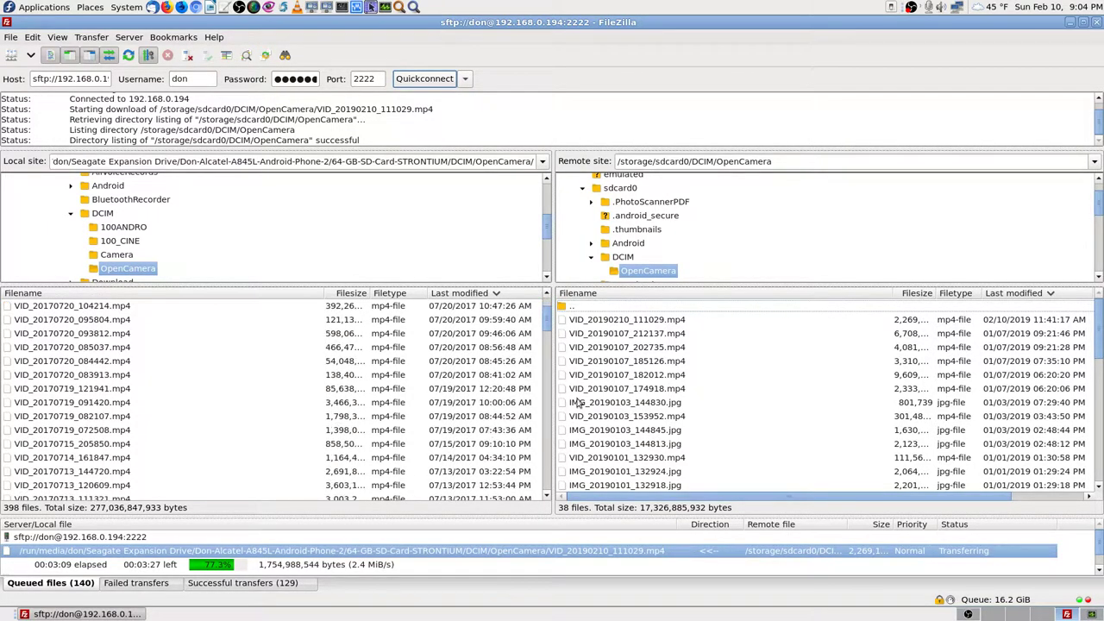
{"action": "left_click_drag", "start_coordinate": [545, 338], "coordinate": [546, 310]}
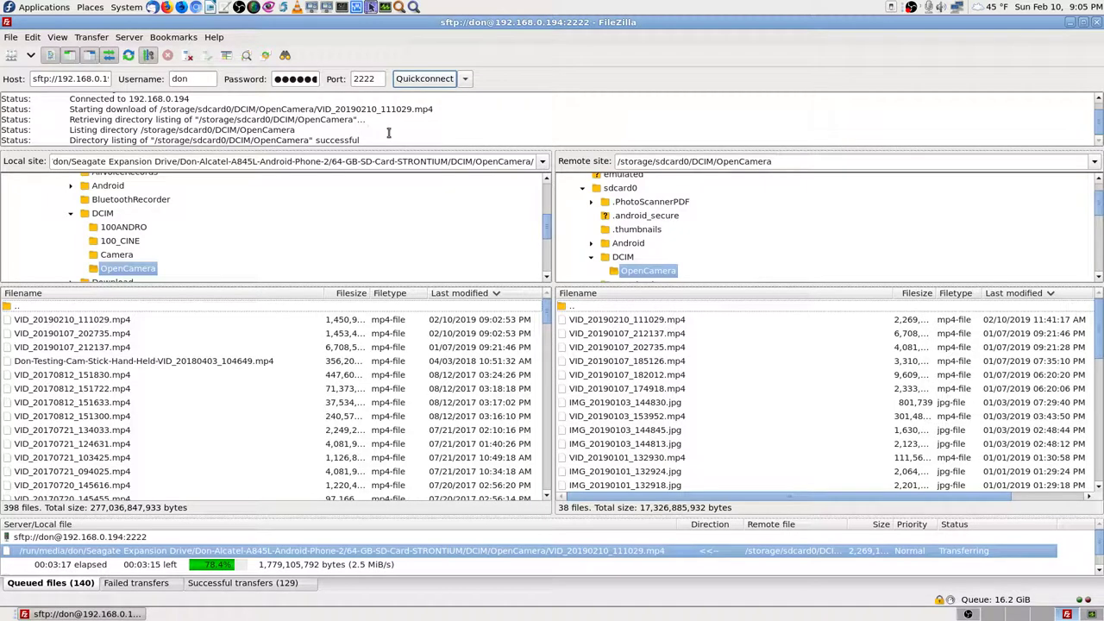
{"action": "scroll", "coordinate": [361, 127], "scroll_direction": "up", "scroll_amount": 1}
{"action": "scroll", "coordinate": [360, 127], "scroll_direction": "down", "scroll_amount": 1}
{"action": "scroll", "coordinate": [294, 129], "scroll_direction": "up", "scroll_amount": 3}
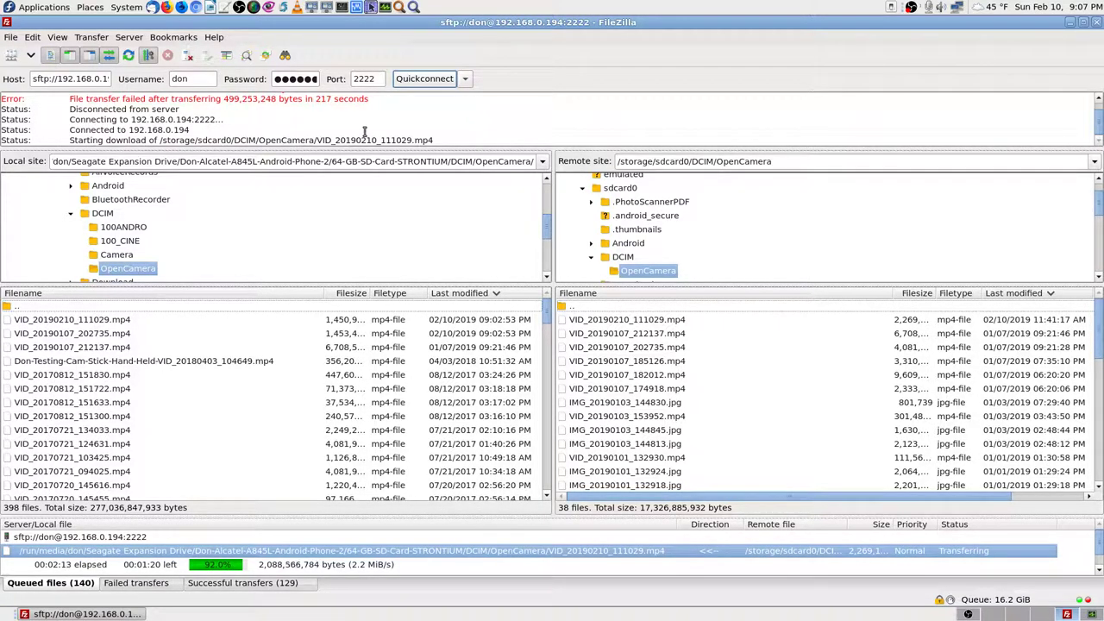
Step: Bring OBS Studio to the front while the VID_20190210_111029.mp4 download continues
{"action": "left_click", "coordinate": [966, 614]}
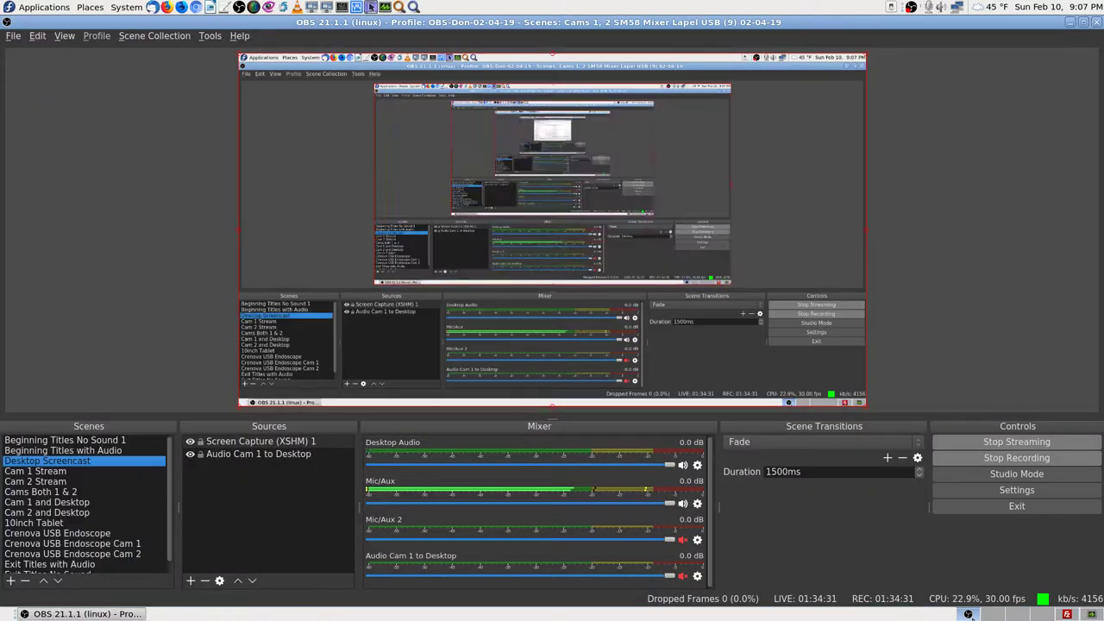
Step: Switch OBS to the Cam 1 Stream scene, then return to the FileZilla workspace
{"action": "left_click", "coordinate": [67, 472]}
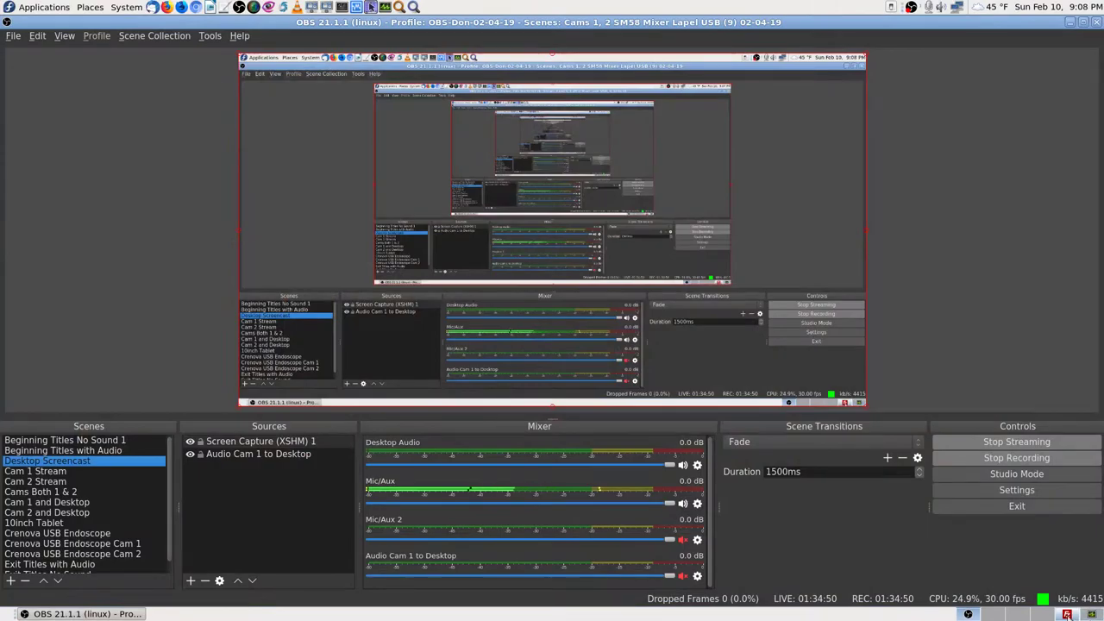
{"action": "key", "text": "ctrl+alt+Right"}
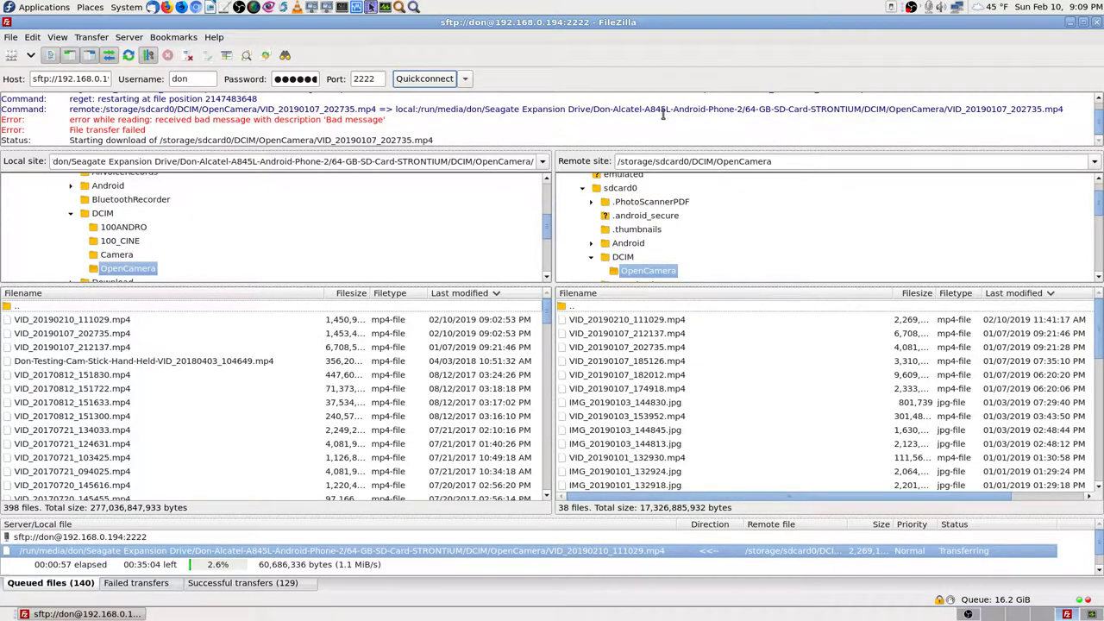
Step: Check the Failed transfers list, then select the first entry under Successful transfers
{"action": "left_click", "coordinate": [143, 583]}
{"action": "left_click", "coordinate": [238, 585]}
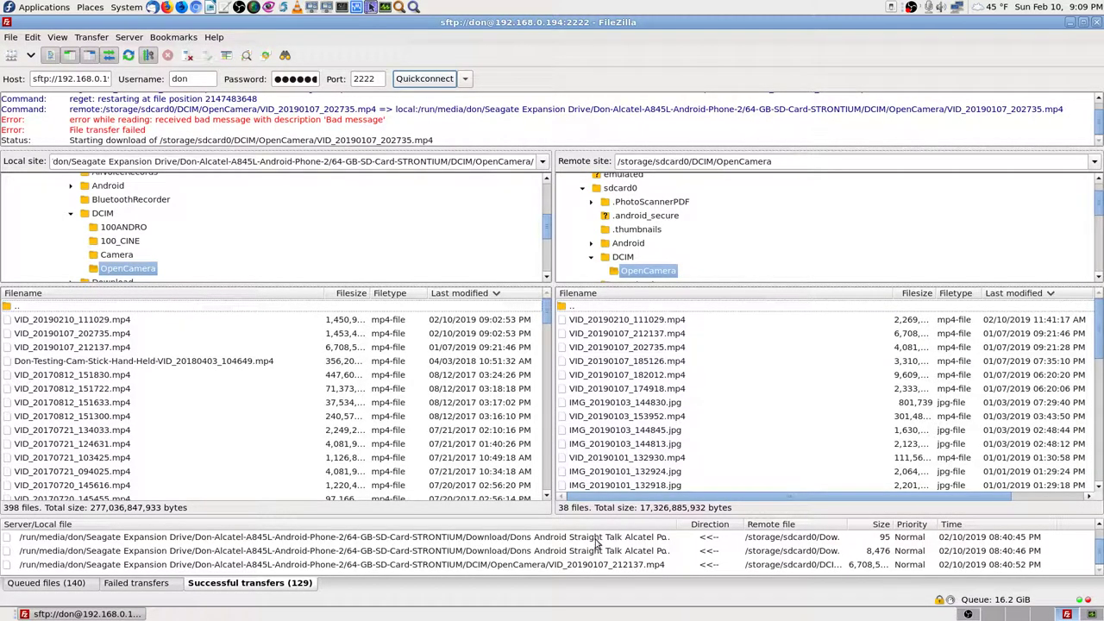
{"action": "left_click", "coordinate": [600, 539]}
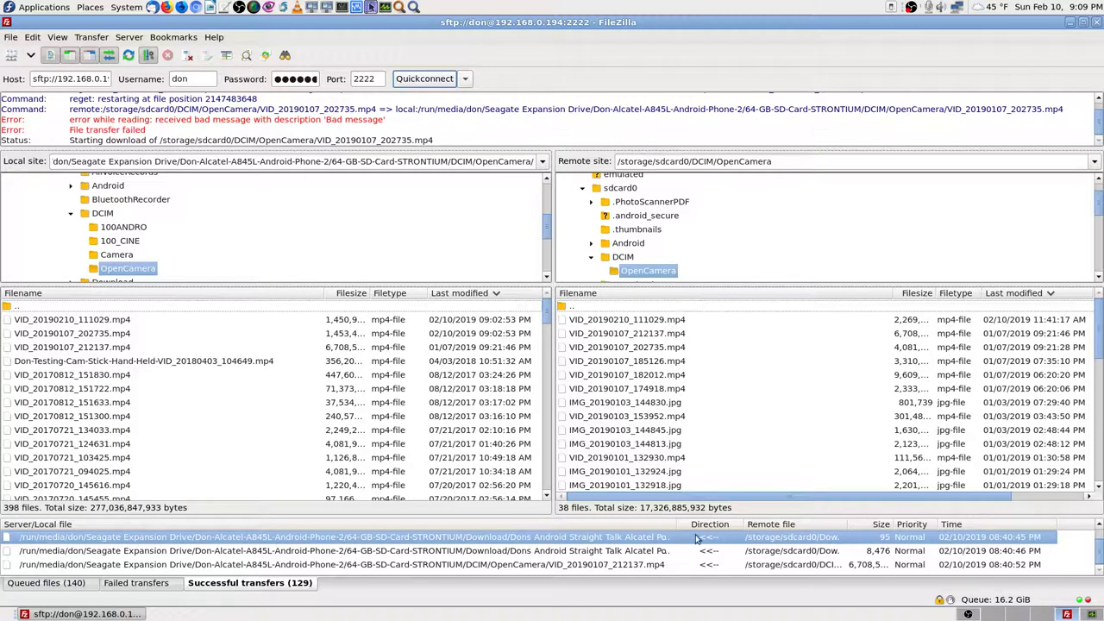
Step: Widen the Server/Local file column, recheck Failed transfers, and go back to Queued files
{"action": "left_click_drag", "start_coordinate": [678, 523], "coordinate": [719, 524]}
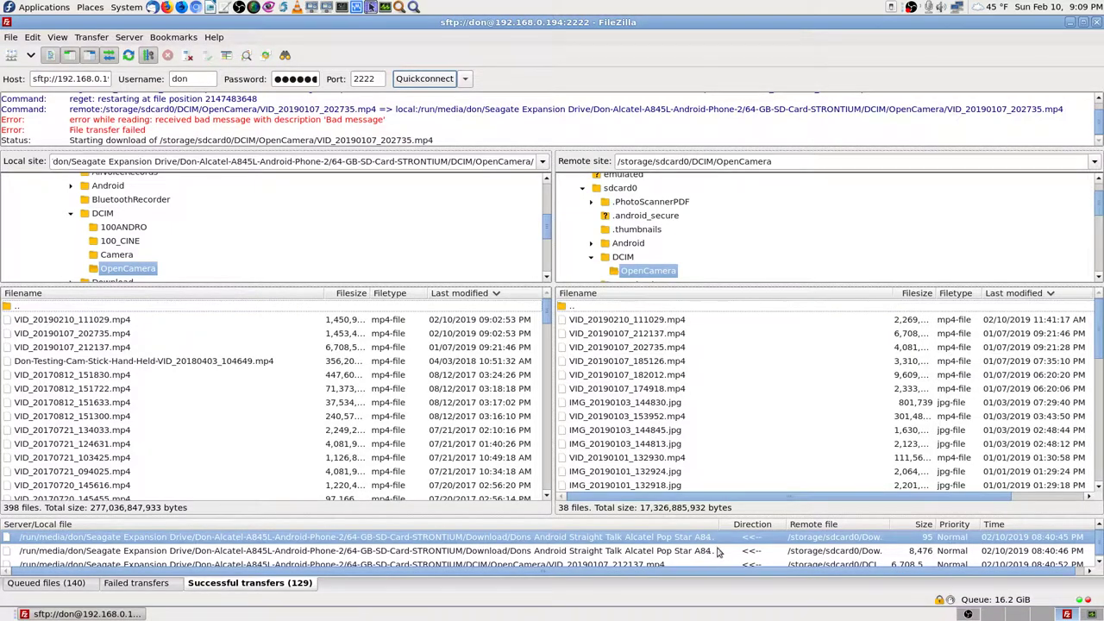
{"action": "scroll", "coordinate": [701, 561], "scroll_direction": "down", "scroll_amount": 2}
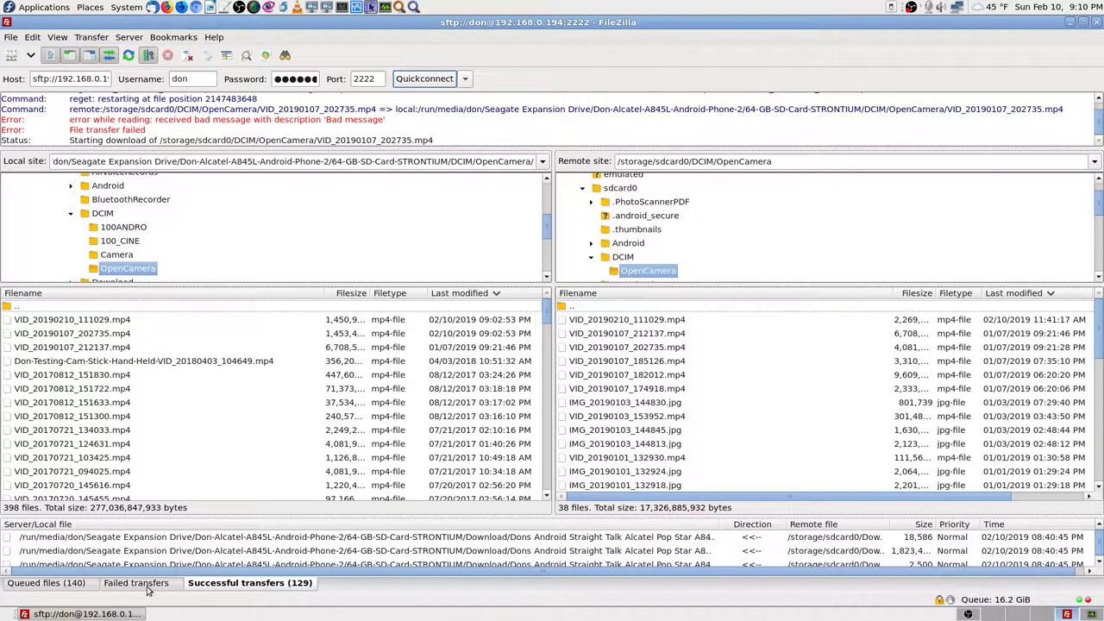
{"action": "mouse_move", "coordinate": [729, 524]}
{"action": "left_mouse_down"}
{"action": "mouse_move", "coordinate": [1048, 523]}
{"action": "mouse_move", "coordinate": [679, 517]}
{"action": "mouse_move", "coordinate": [729, 511]}
{"action": "left_mouse_up"}
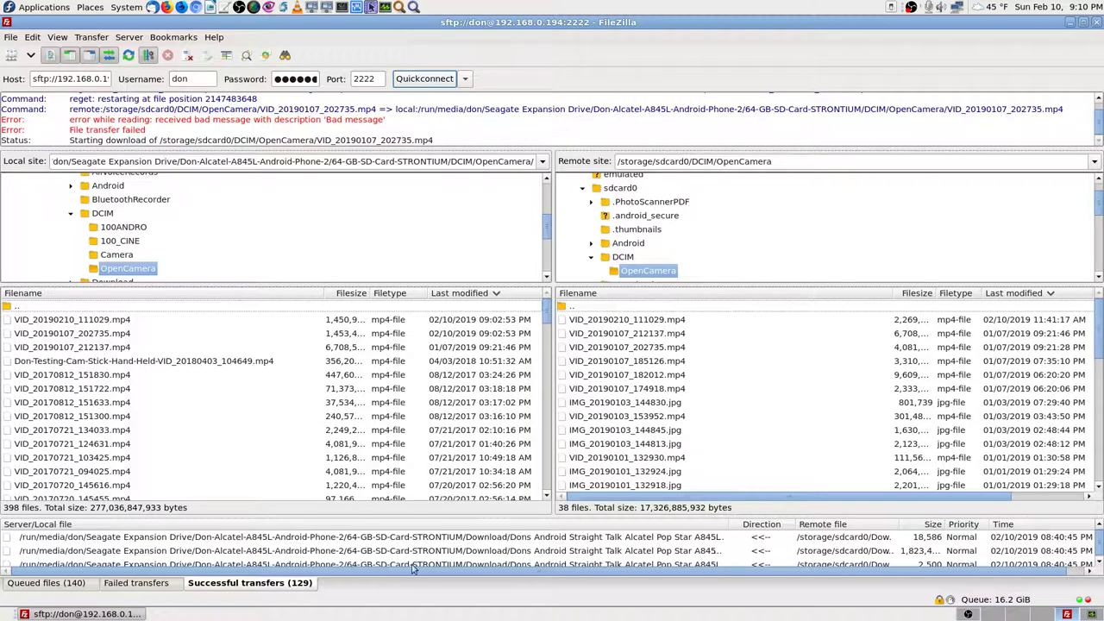
{"action": "left_click", "coordinate": [136, 585]}
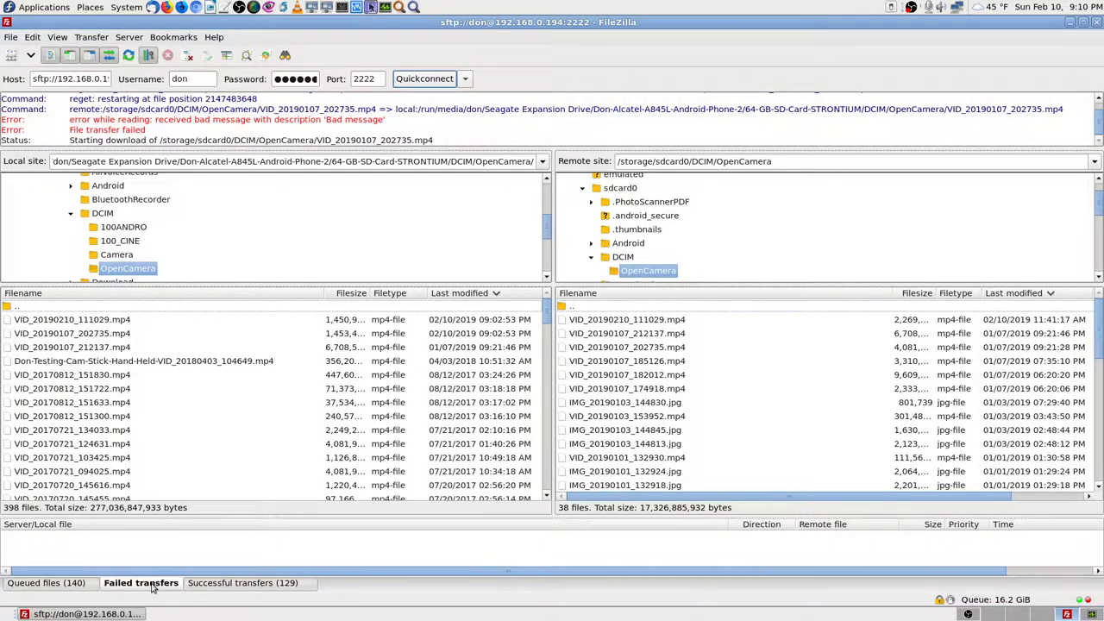
{"action": "left_click", "coordinate": [77, 586]}
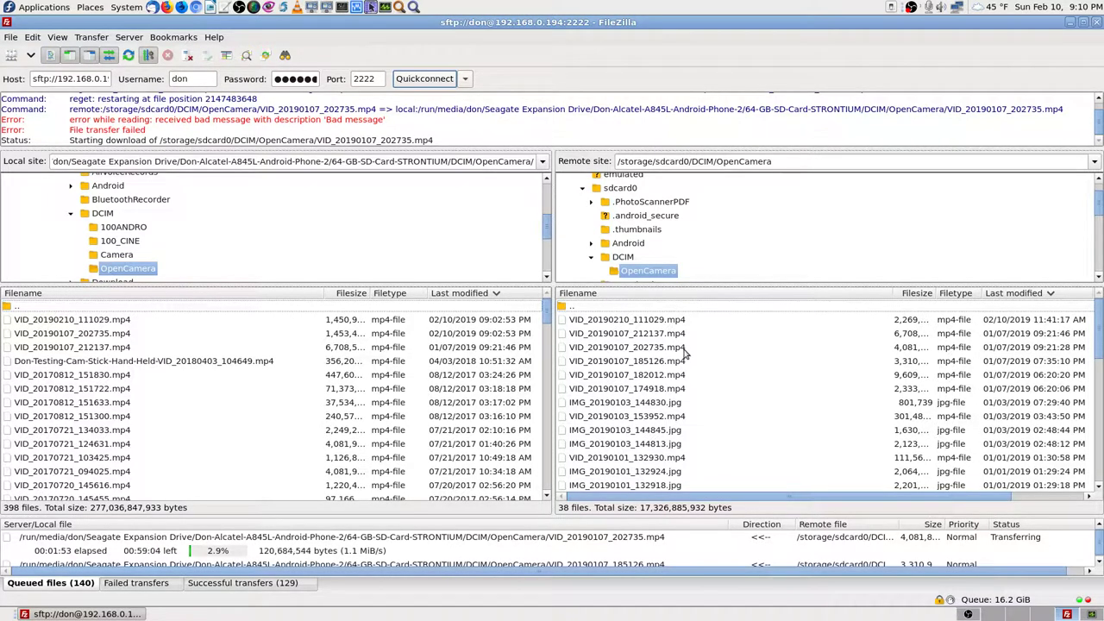
Step: Sort both the phone's OpenCamera files and the local files by Filename
{"action": "left_click", "coordinate": [672, 294]}
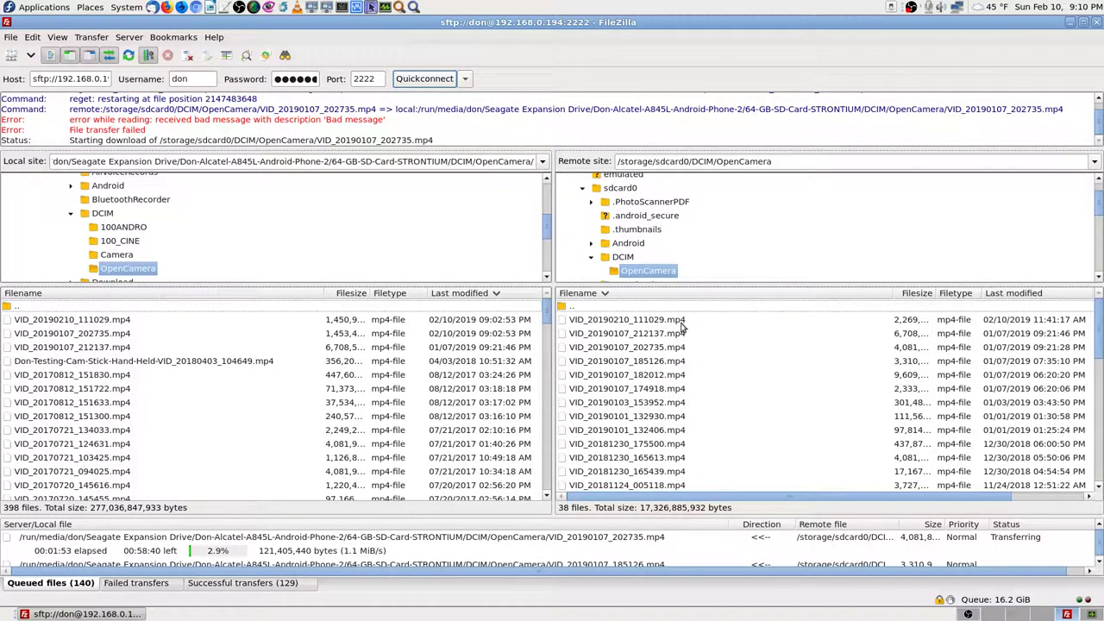
{"action": "scroll", "coordinate": [678, 358], "scroll_direction": "down", "scroll_amount": 3}
{"action": "scroll", "coordinate": [707, 376], "scroll_direction": "down", "scroll_amount": 5}
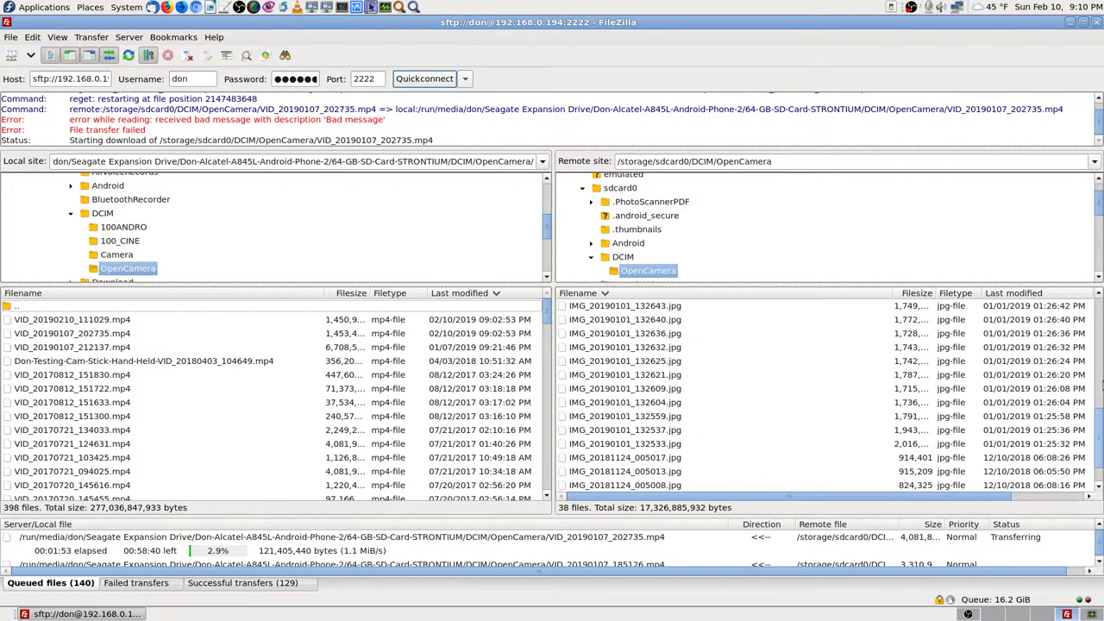
{"action": "left_click_drag", "start_coordinate": [1101, 449], "coordinate": [1101, 340]}
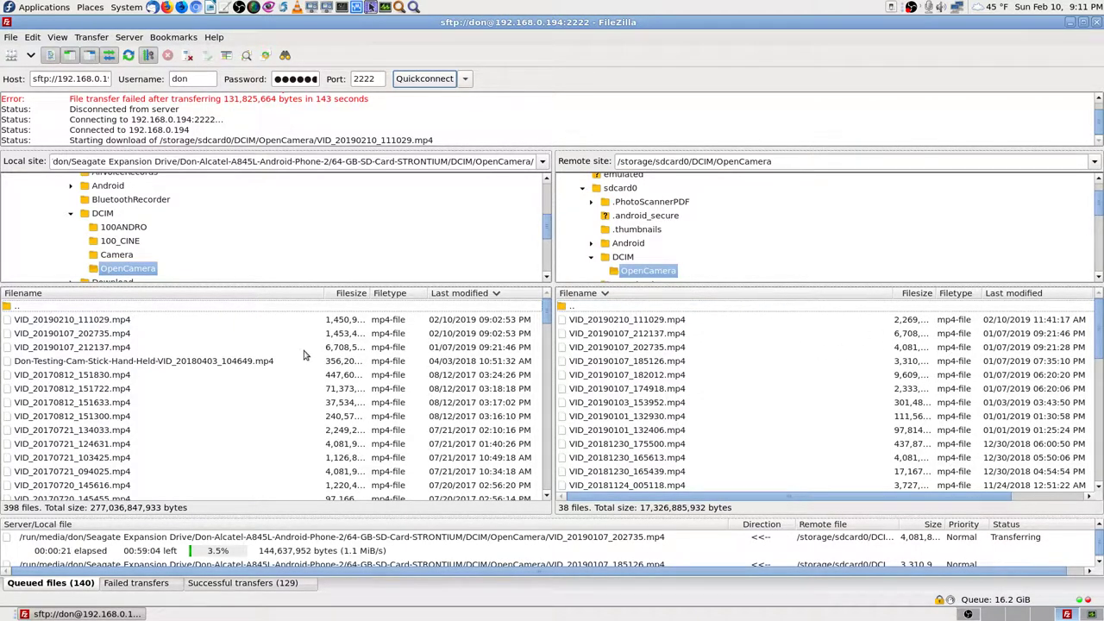
{"action": "left_click", "coordinate": [264, 295]}
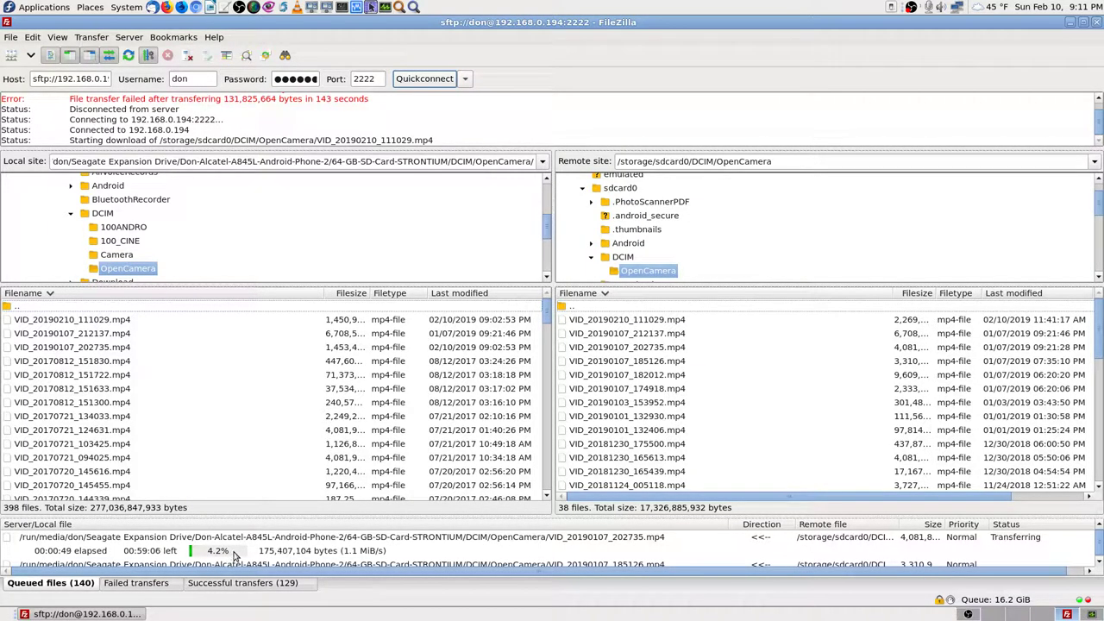
{"action": "left_click", "coordinate": [149, 584]}
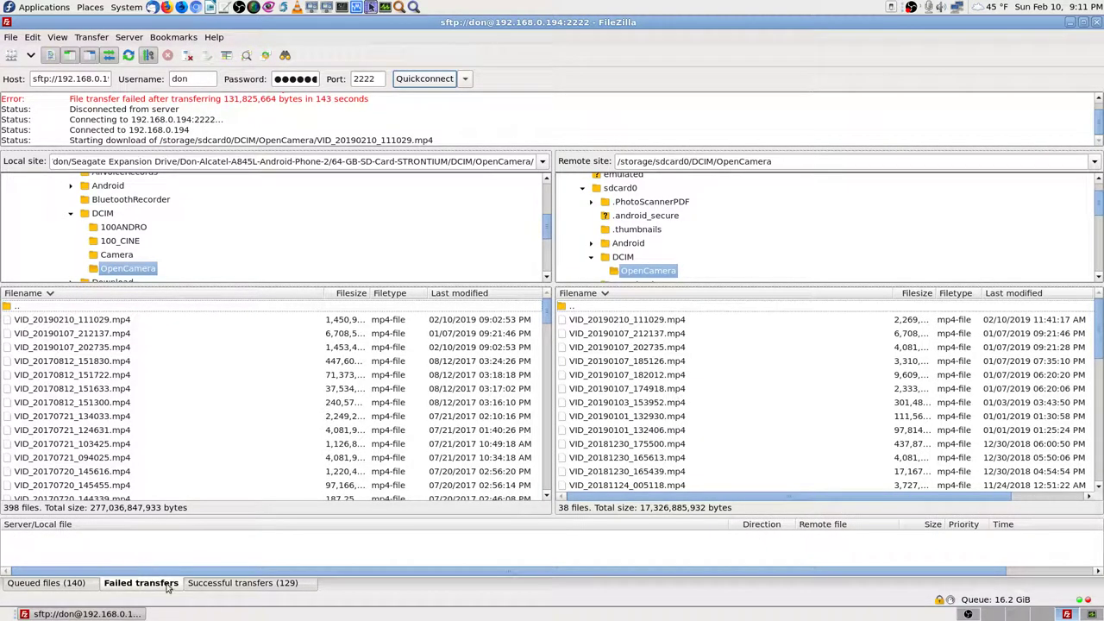
{"action": "left_click", "coordinate": [219, 590]}
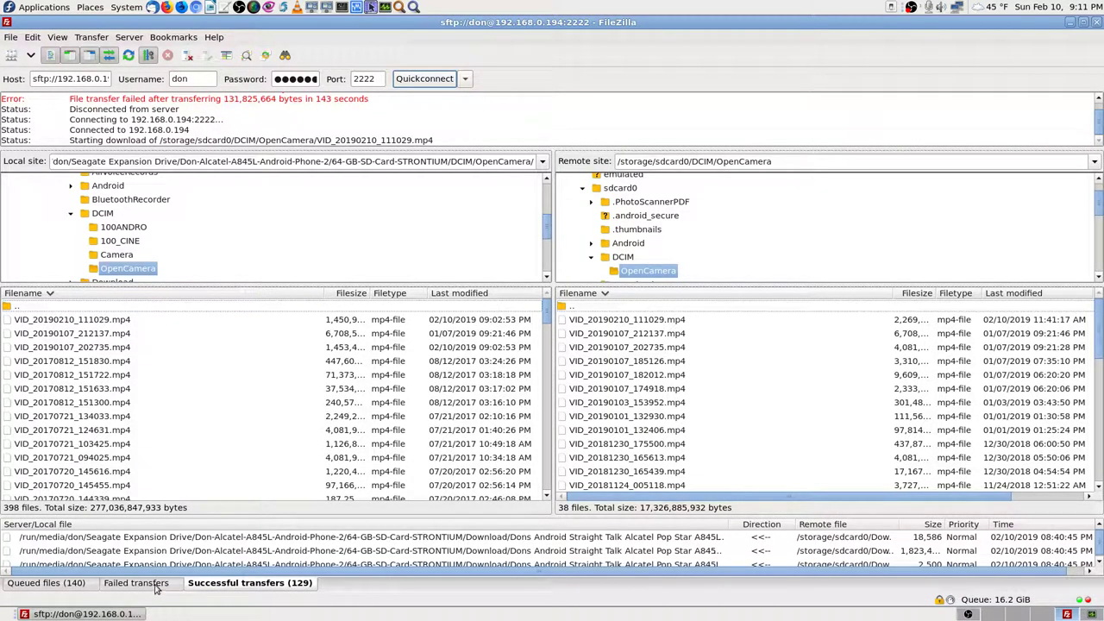
{"action": "left_click", "coordinate": [156, 587]}
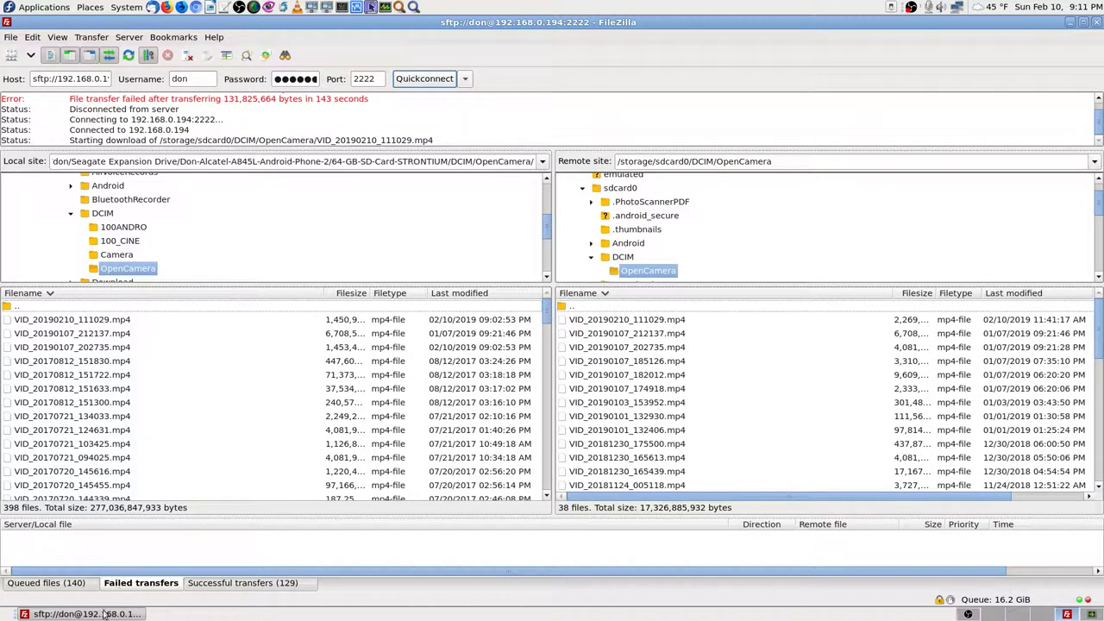
{"action": "left_click", "coordinate": [75, 585]}
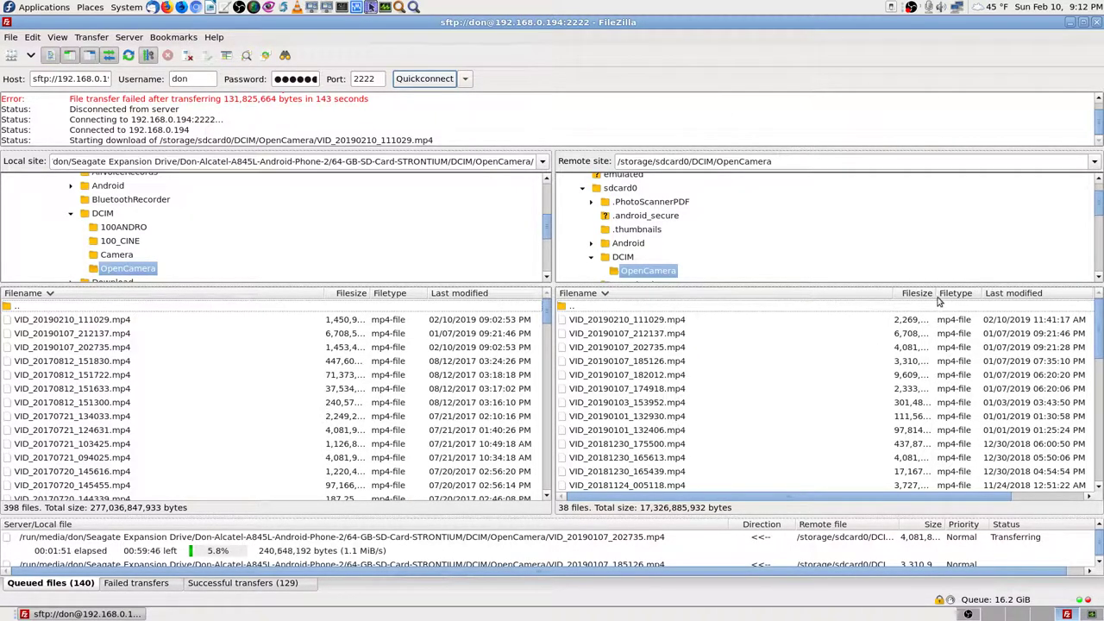
Step: Widen the remote Filesize column to show full byte sizes like 2,269,142,841
{"action": "left_click_drag", "start_coordinate": [936, 293], "coordinate": [970, 292]}
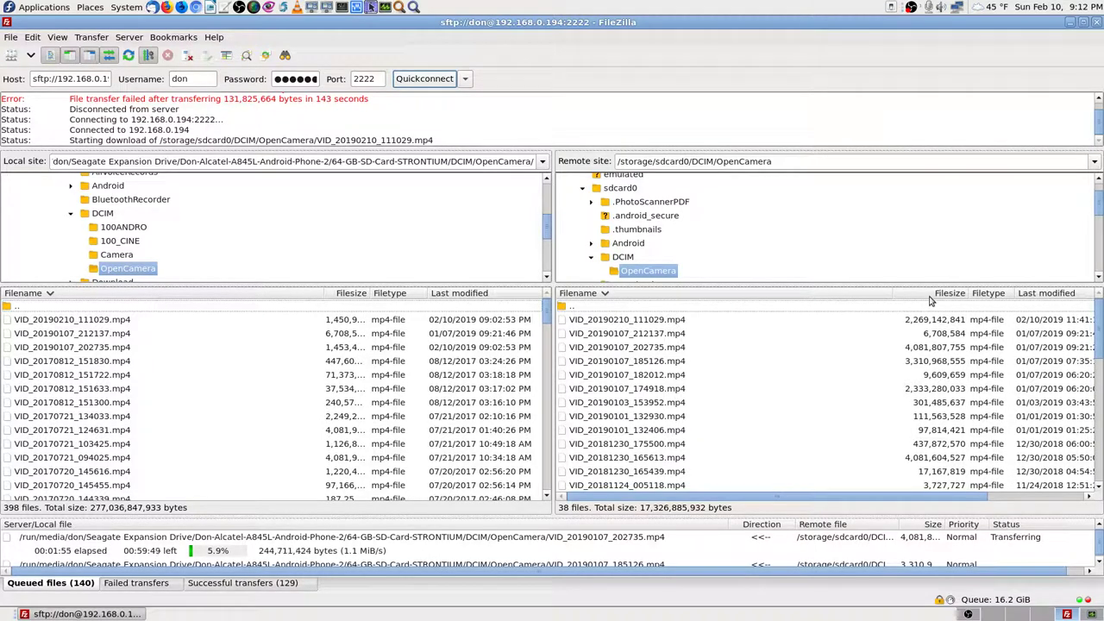
{"action": "left_click_drag", "start_coordinate": [893, 293], "coordinate": [866, 283]}
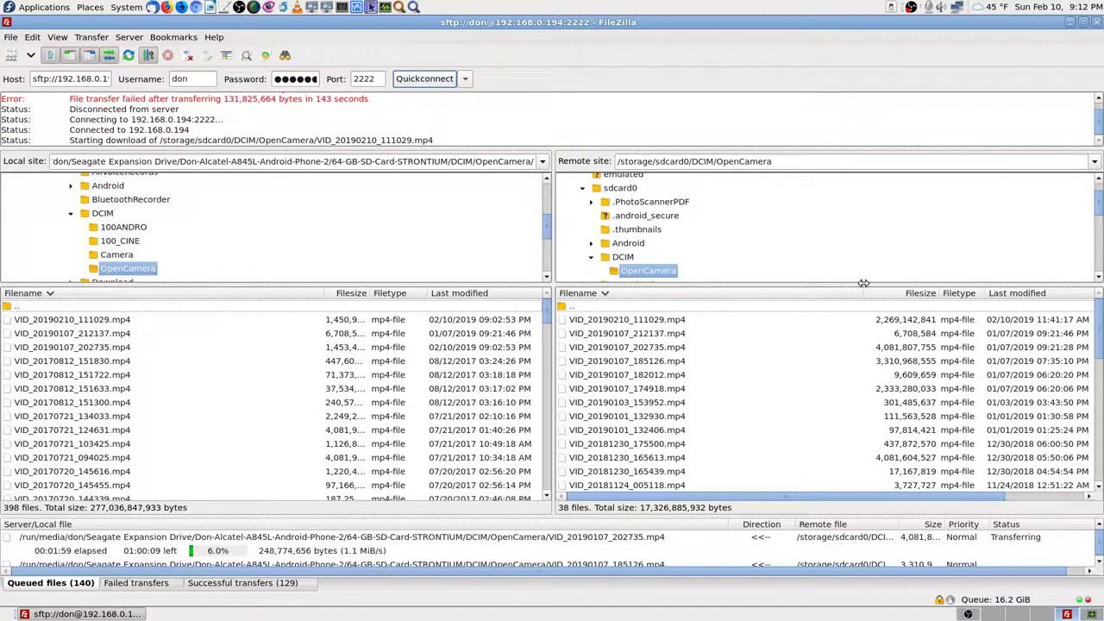
{"action": "left_click", "coordinate": [925, 323]}
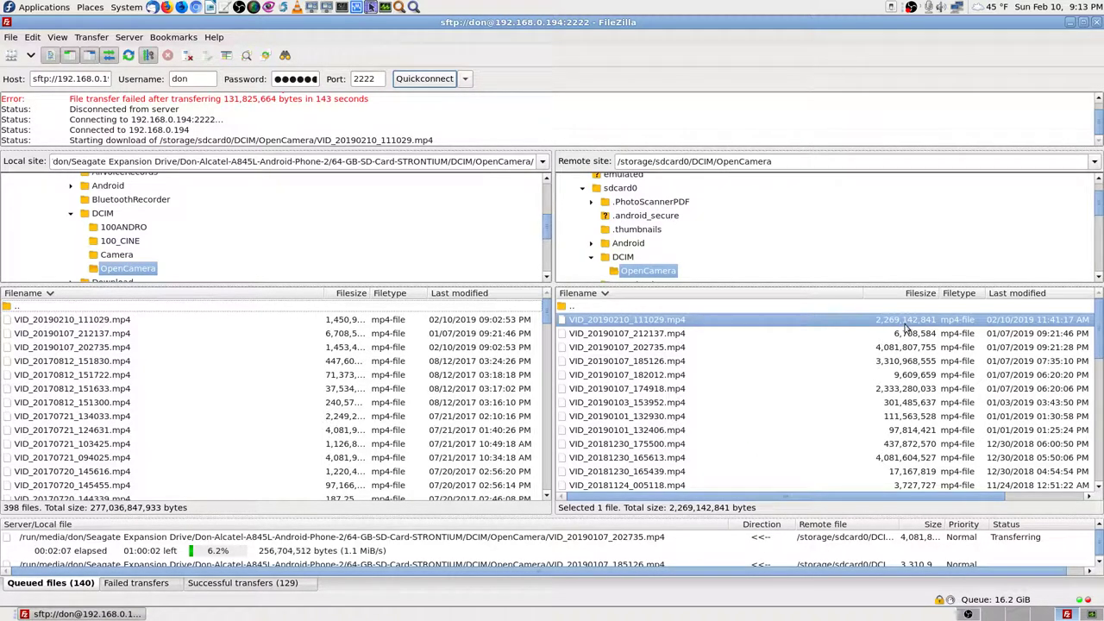
{"action": "right_click", "coordinate": [812, 325]}
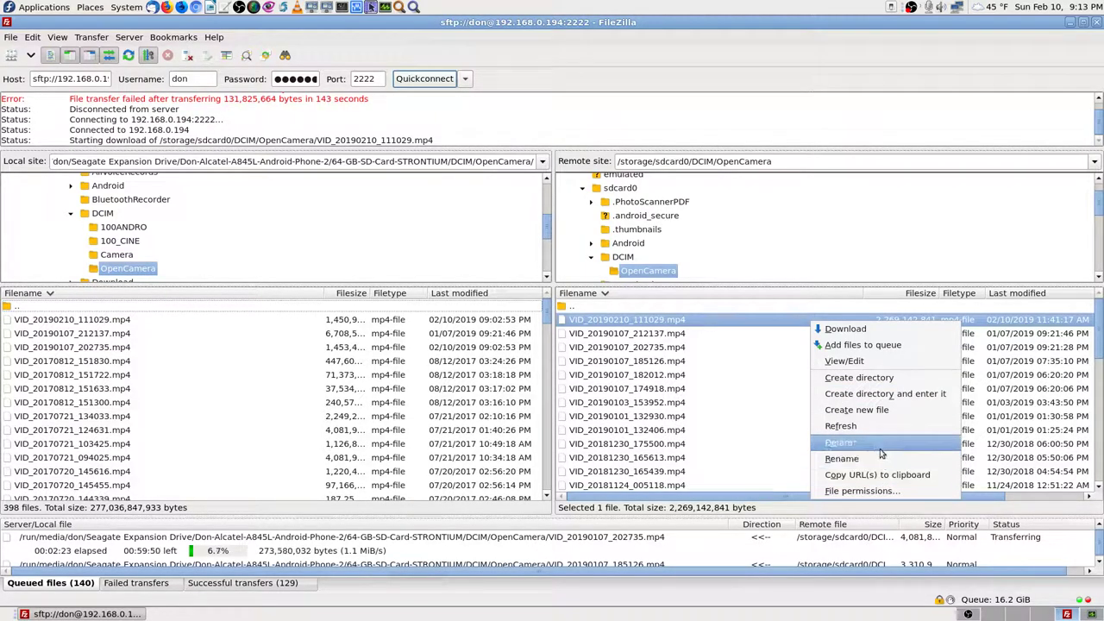
{"action": "left_click", "coordinate": [895, 220]}
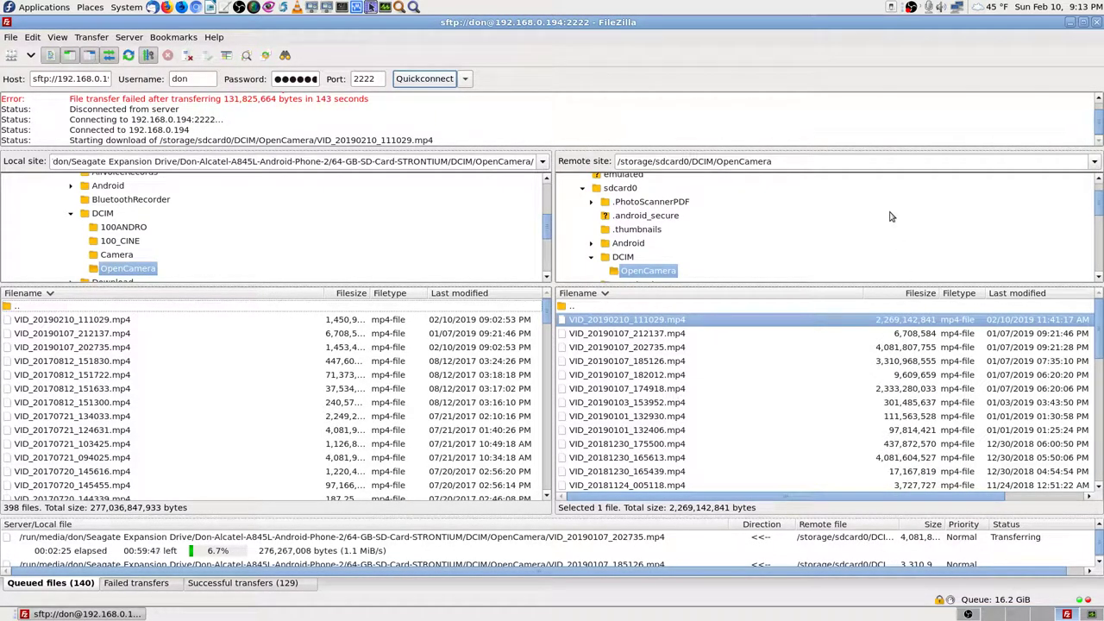
{"action": "left_click", "coordinate": [681, 307]}
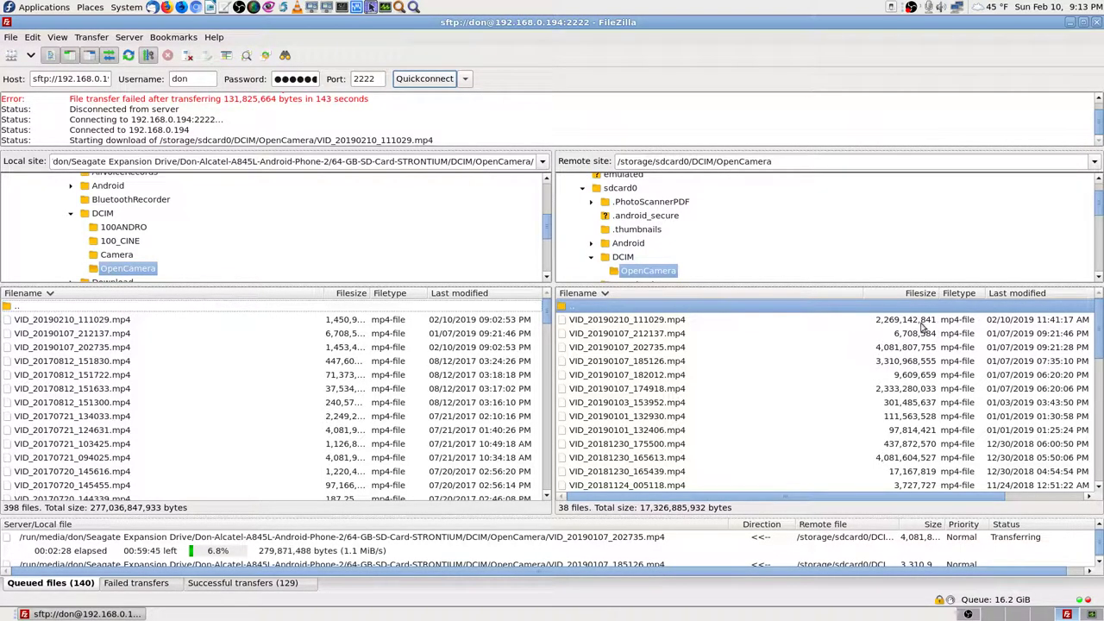
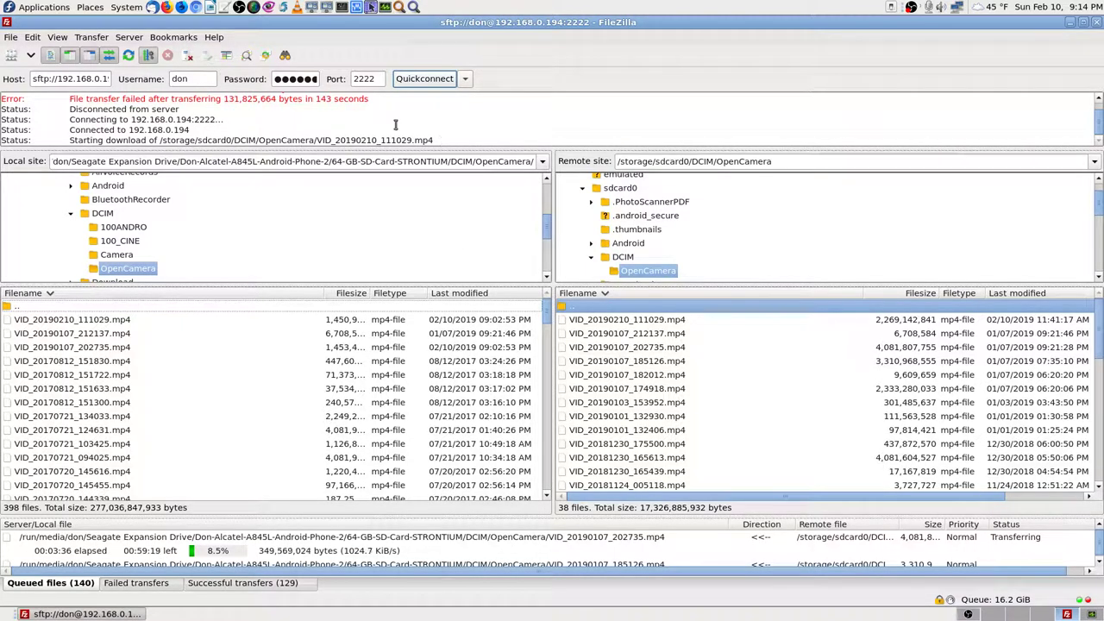
Step: Scroll the remote list and select the video currently being downloaded
{"action": "scroll", "coordinate": [384, 130], "scroll_direction": "up", "scroll_amount": 1}
{"action": "scroll", "coordinate": [384, 130], "scroll_direction": "down", "scroll_amount": 1}
{"action": "scroll", "coordinate": [706, 376], "scroll_direction": "down", "scroll_amount": 4}
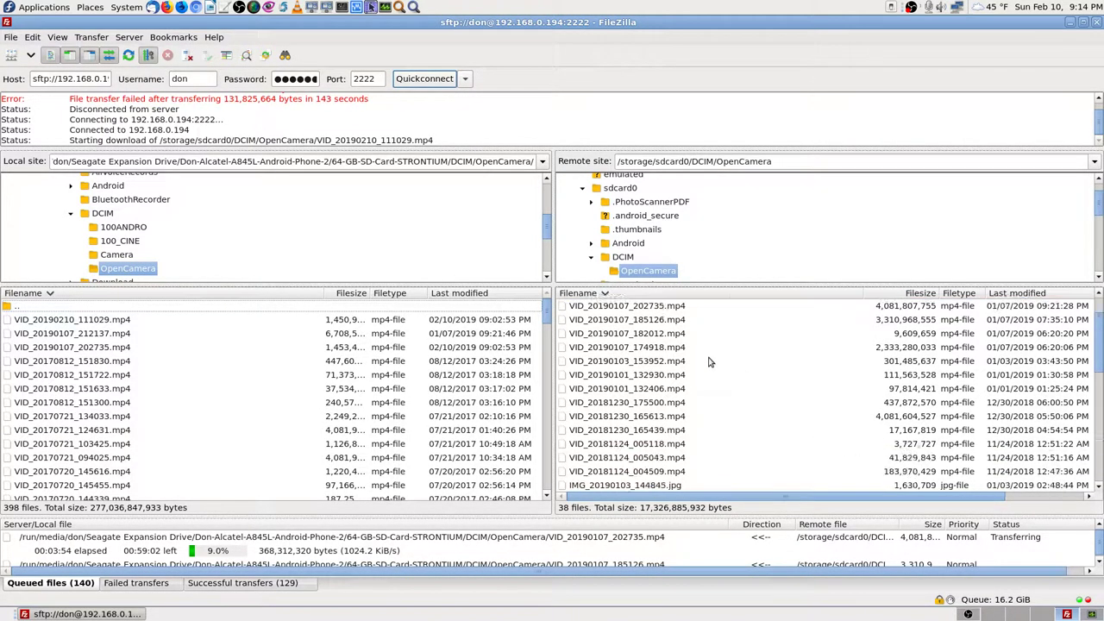
{"action": "scroll", "coordinate": [709, 362], "scroll_direction": "up", "scroll_amount": 4}
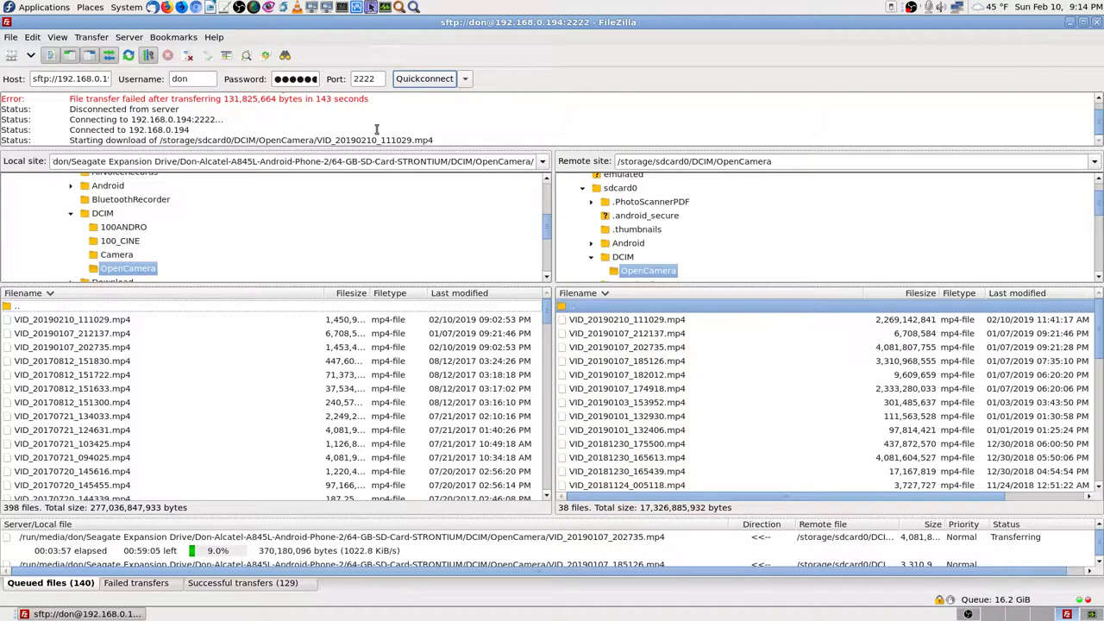
{"action": "scroll", "coordinate": [359, 125], "scroll_direction": "up", "scroll_amount": 1}
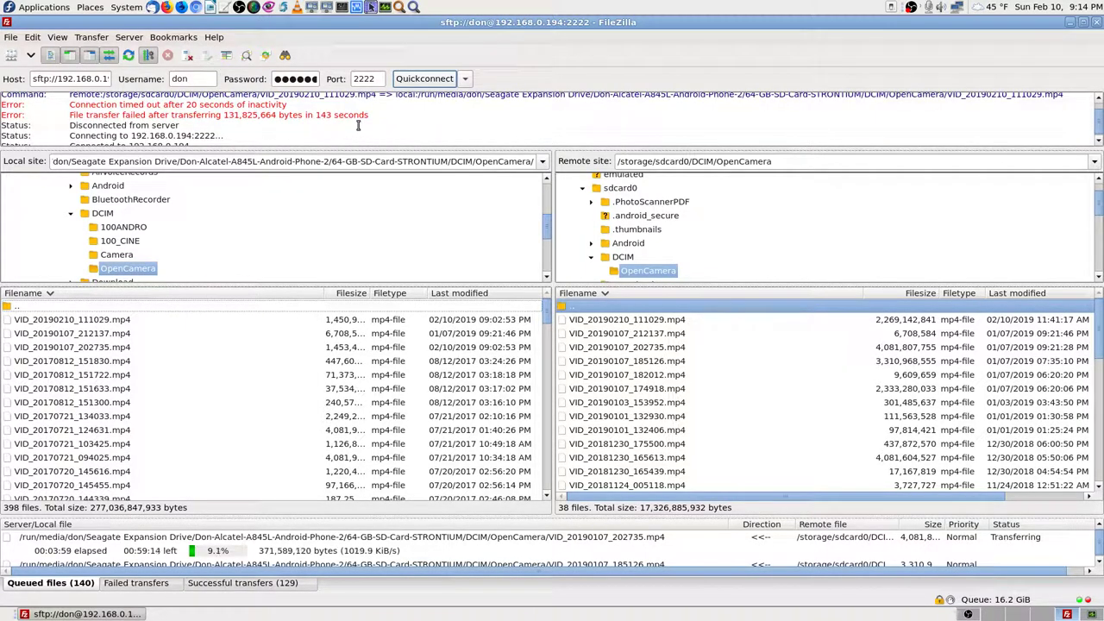
{"action": "scroll", "coordinate": [358, 125], "scroll_direction": "up", "scroll_amount": 1}
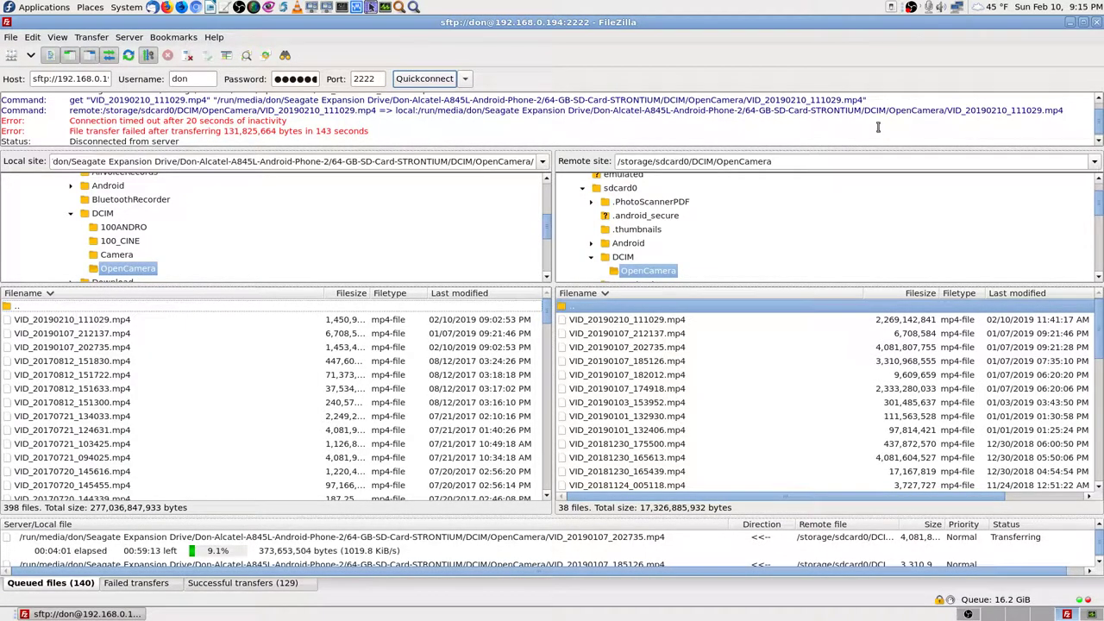
{"action": "scroll", "coordinate": [587, 130], "scroll_direction": "down", "scroll_amount": 1}
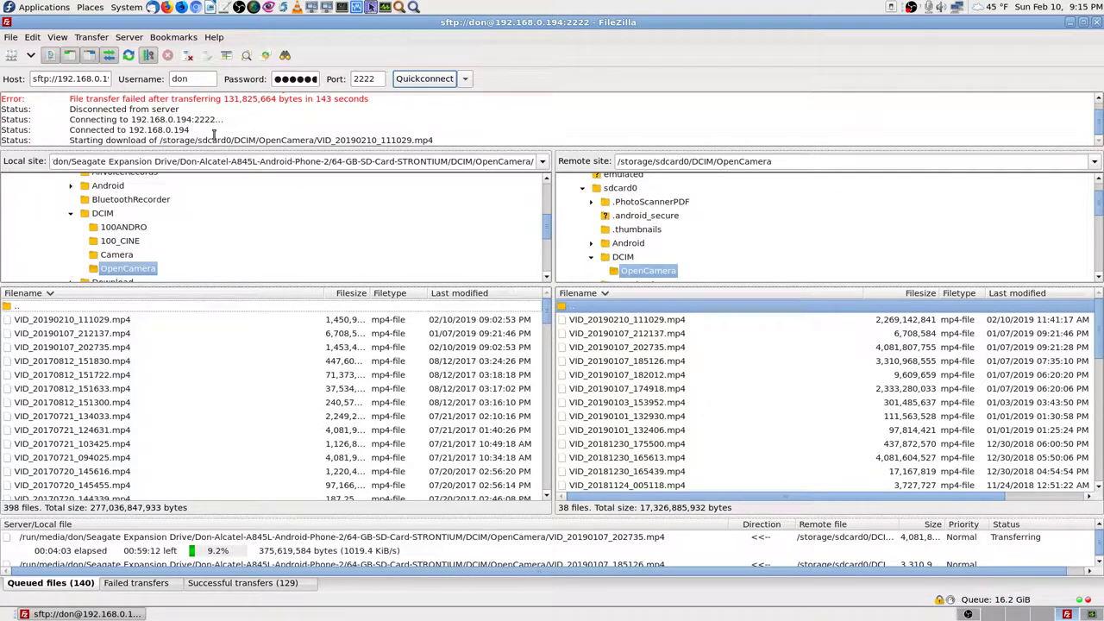
{"action": "scroll", "coordinate": [495, 131], "scroll_direction": "up", "scroll_amount": 3}
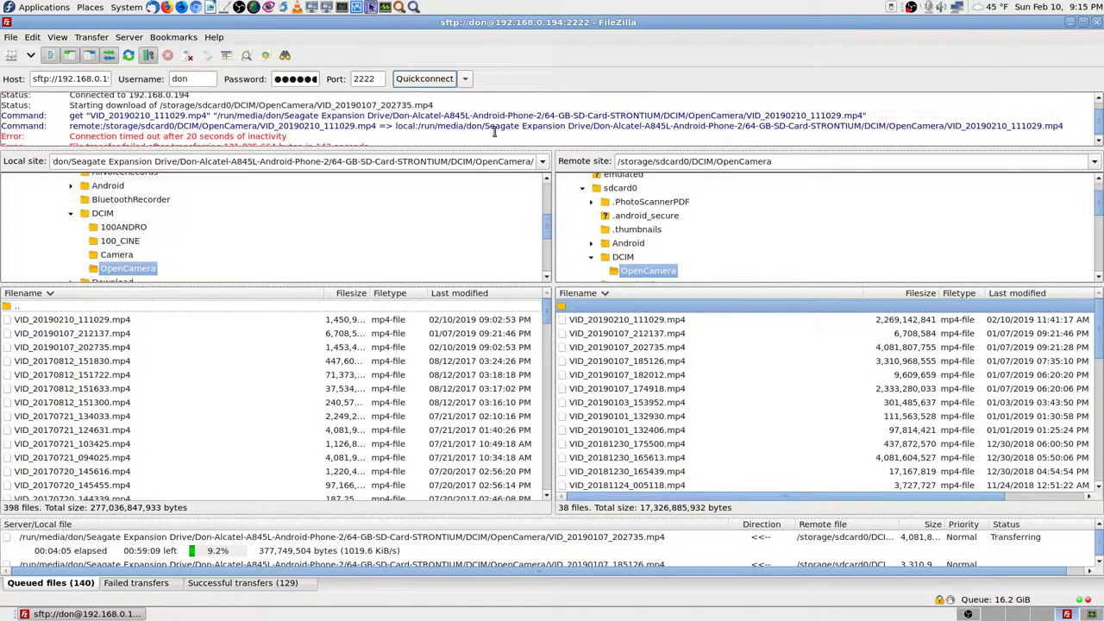
{"action": "scroll", "coordinate": [495, 131], "scroll_direction": "down", "scroll_amount": 2}
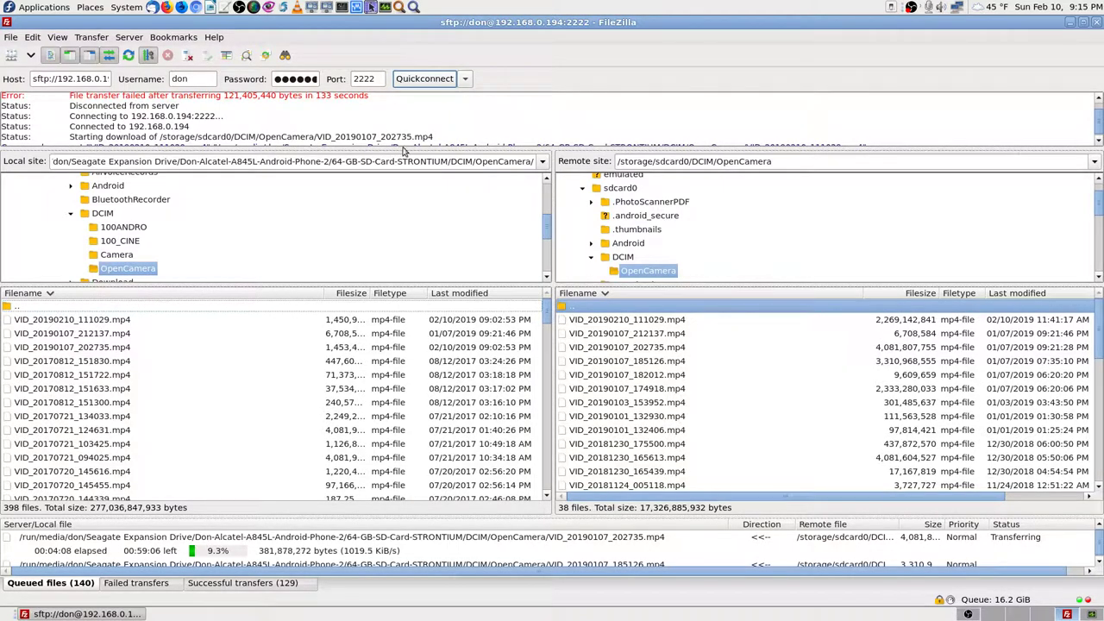
{"action": "left_click", "coordinate": [671, 349]}
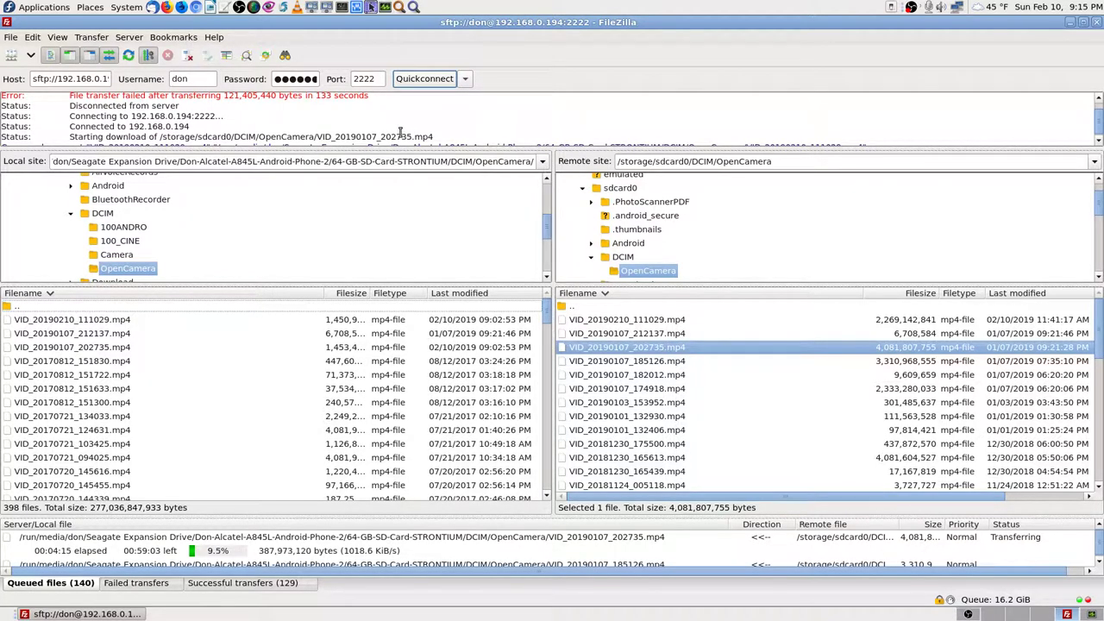
Step: In successful transfers, compare the completed VID_20190107_212137 entry with the remote VID_20190107_212137.mp4
{"action": "scroll", "coordinate": [436, 121], "scroll_direction": "down", "scroll_amount": 1}
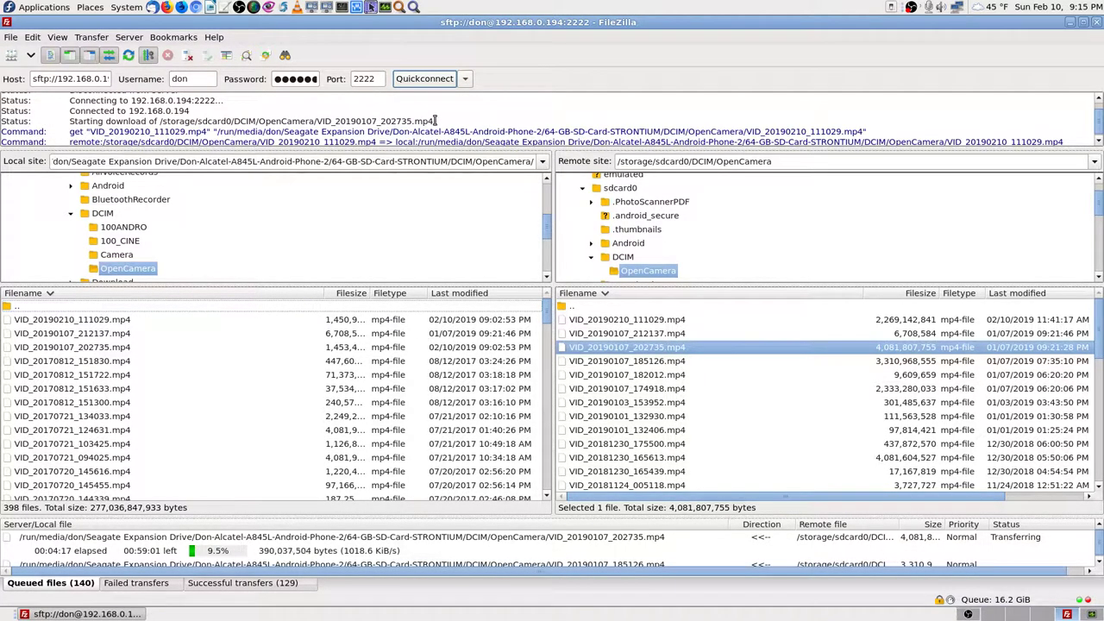
{"action": "scroll", "coordinate": [436, 121], "scroll_direction": "down", "scroll_amount": 1}
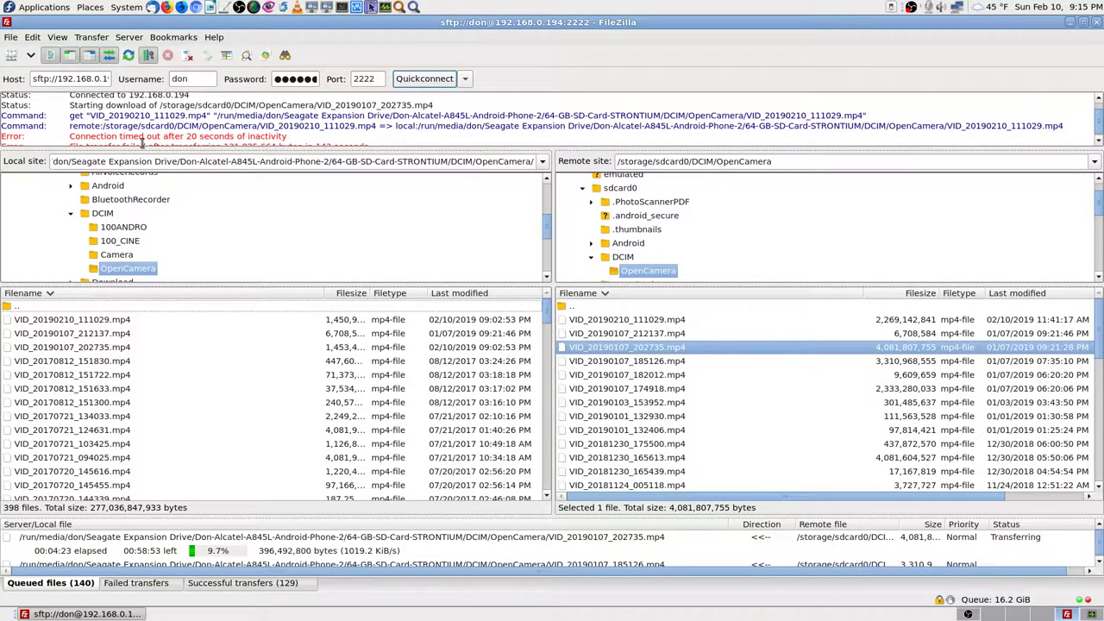
{"action": "scroll", "coordinate": [329, 132], "scroll_direction": "down", "scroll_amount": 1}
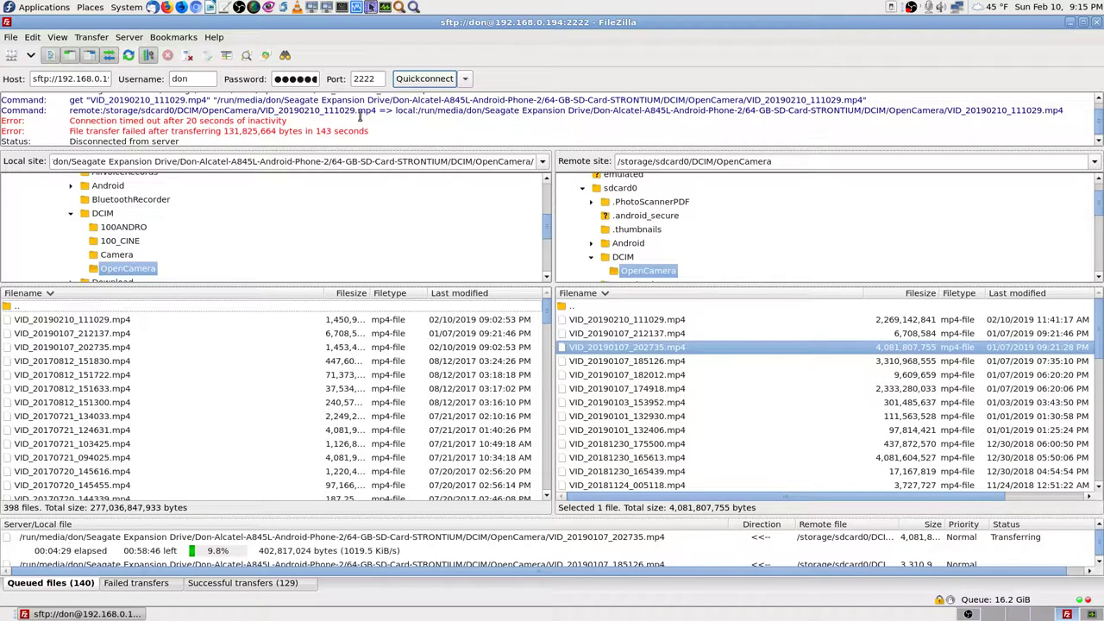
{"action": "scroll", "coordinate": [525, 123], "scroll_direction": "up", "scroll_amount": 1}
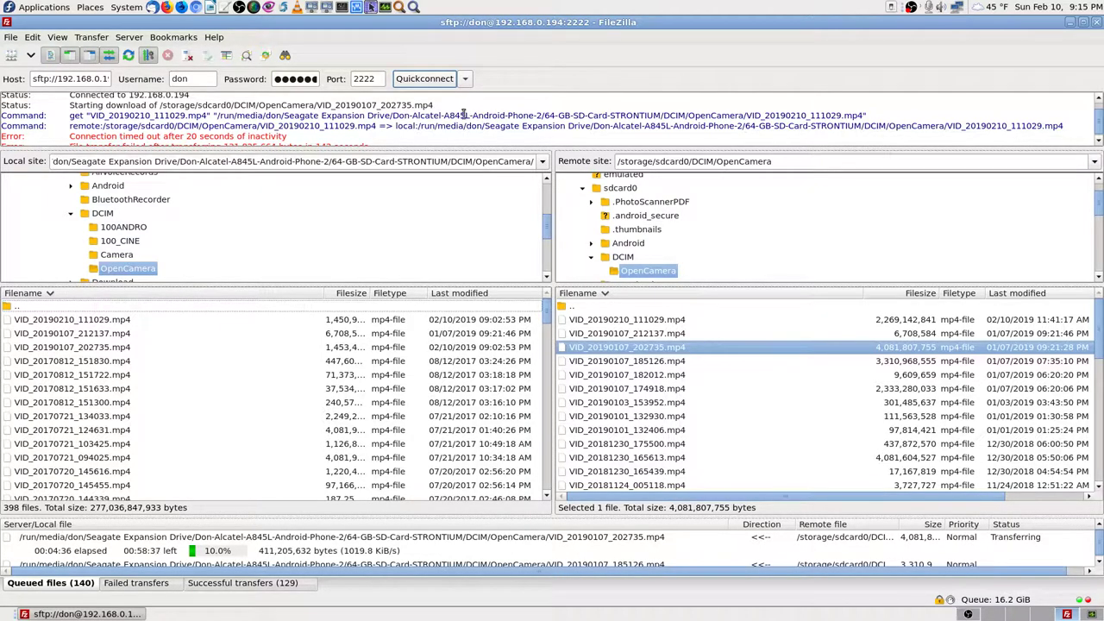
{"action": "scroll", "coordinate": [461, 115], "scroll_direction": "up", "scroll_amount": 1}
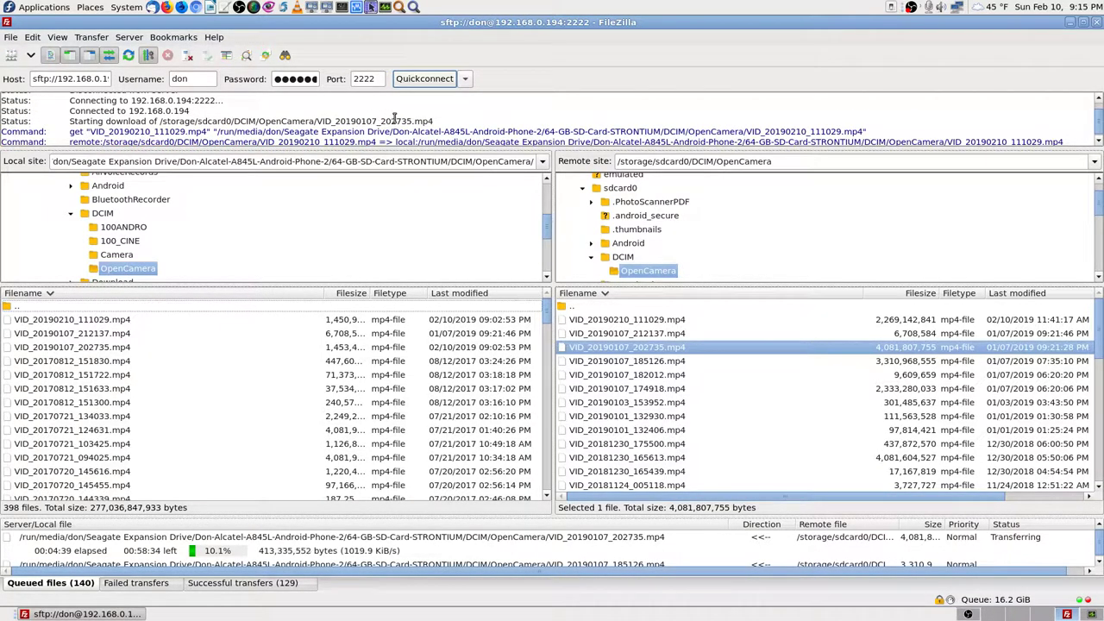
{"action": "left_click", "coordinate": [266, 585]}
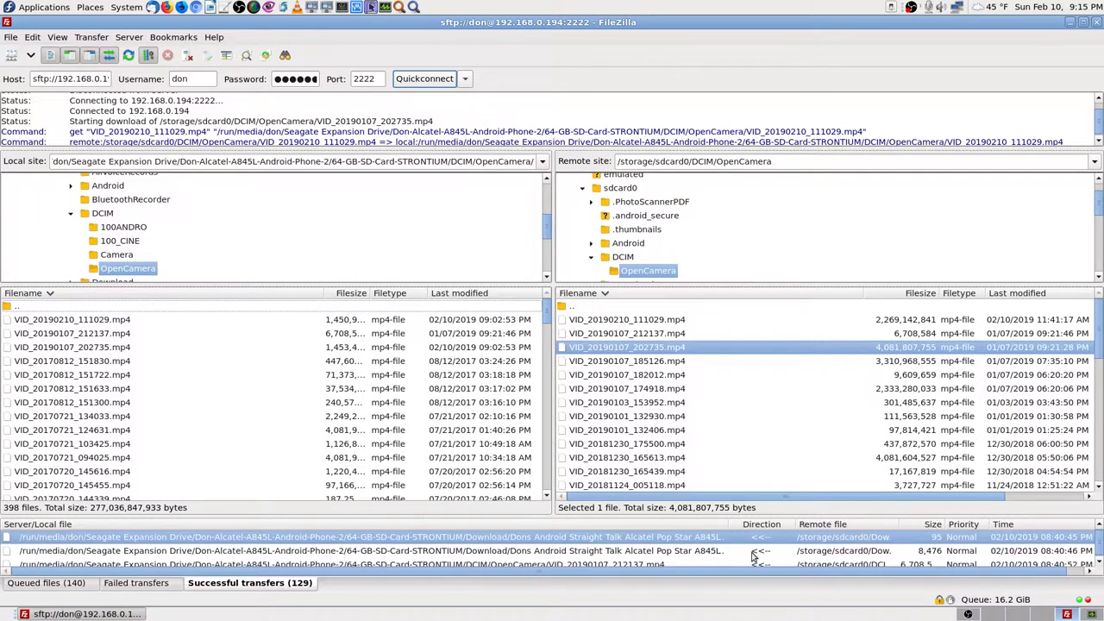
{"action": "left_click", "coordinate": [643, 565]}
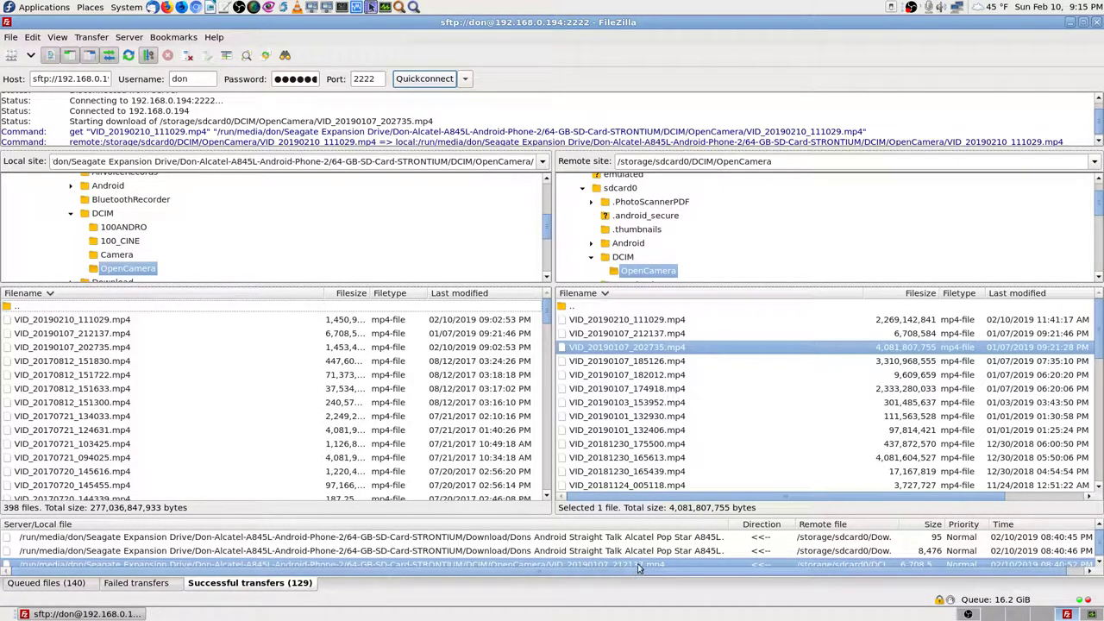
{"action": "left_click", "coordinate": [681, 335]}
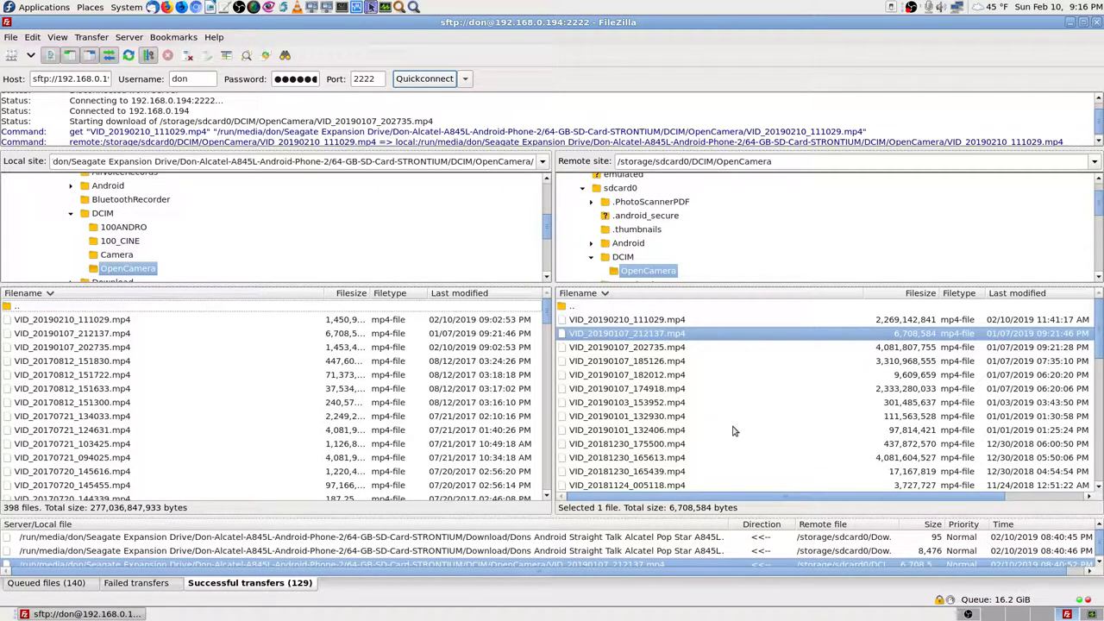
Step: Widen the local Filesize column and narrow the filename columns to reveal full sizes and dates
{"action": "left_click_drag", "start_coordinate": [370, 293], "coordinate": [406, 293]}
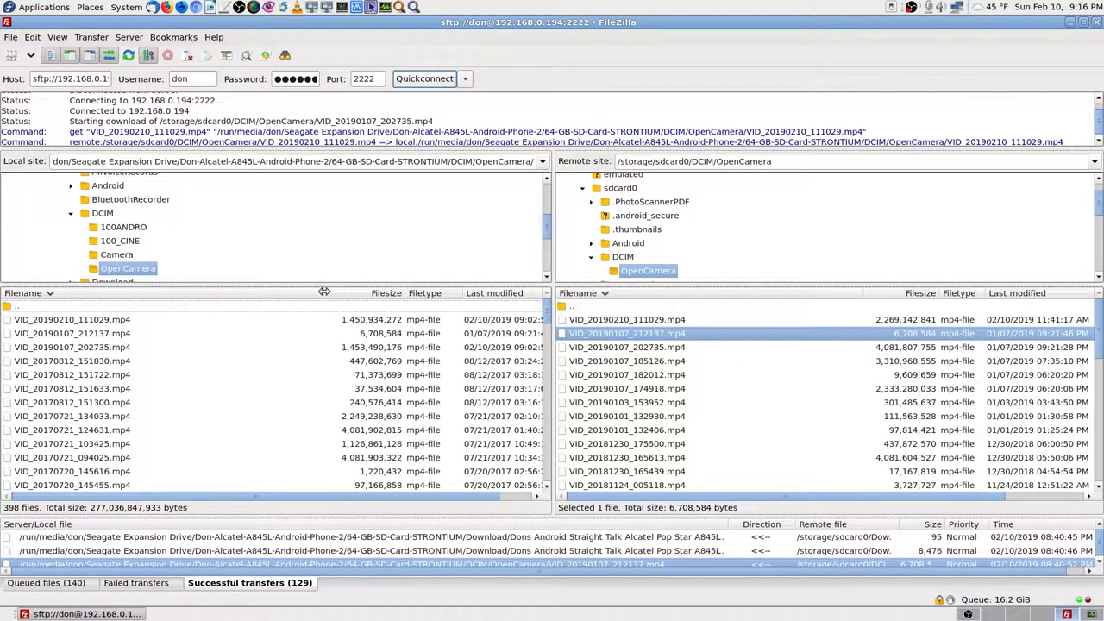
{"action": "left_click_drag", "start_coordinate": [323, 292], "coordinate": [285, 285]}
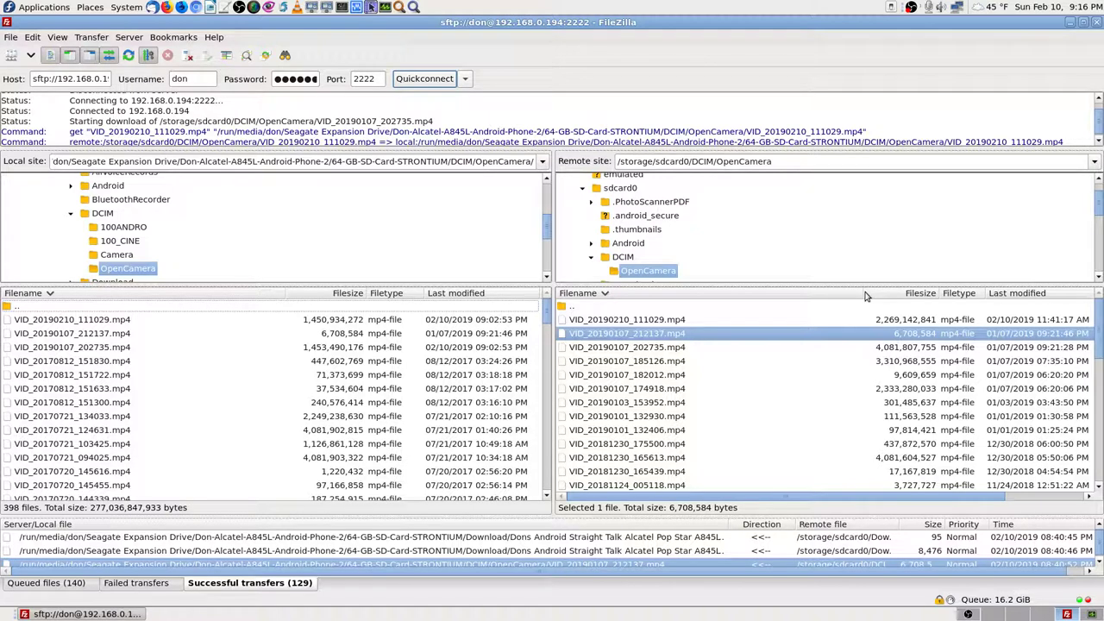
{"action": "mouse_move", "coordinate": [863, 293]}
{"action": "left_mouse_down"}
{"action": "mouse_move", "coordinate": [711, 287]}
{"action": "mouse_move", "coordinate": [864, 291]}
{"action": "left_mouse_up"}
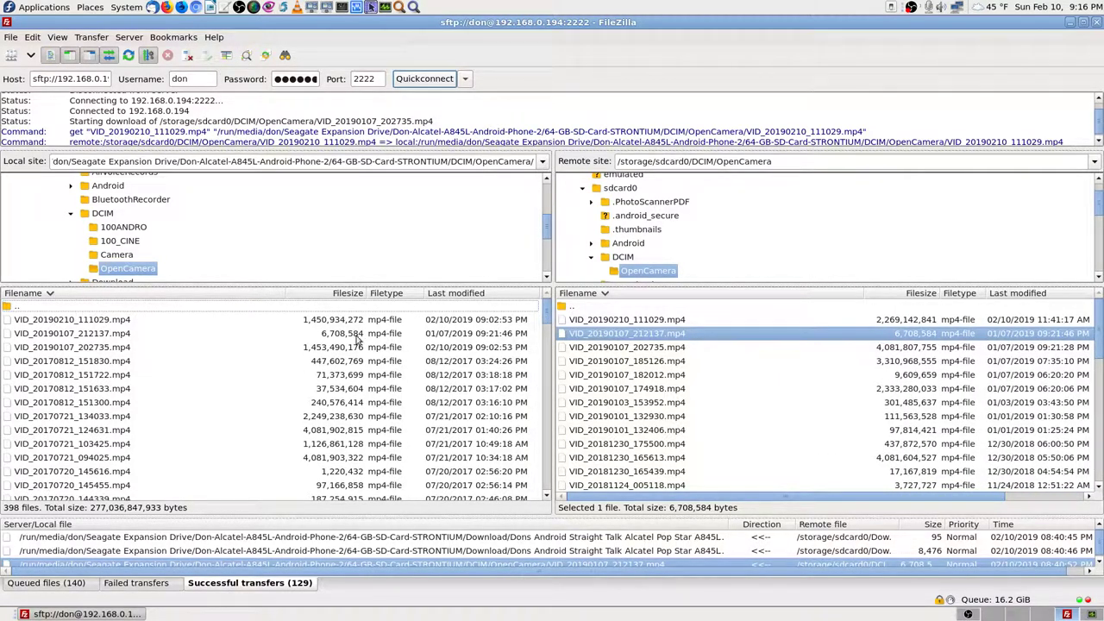
{"action": "left_click_drag", "start_coordinate": [285, 293], "coordinate": [299, 294]}
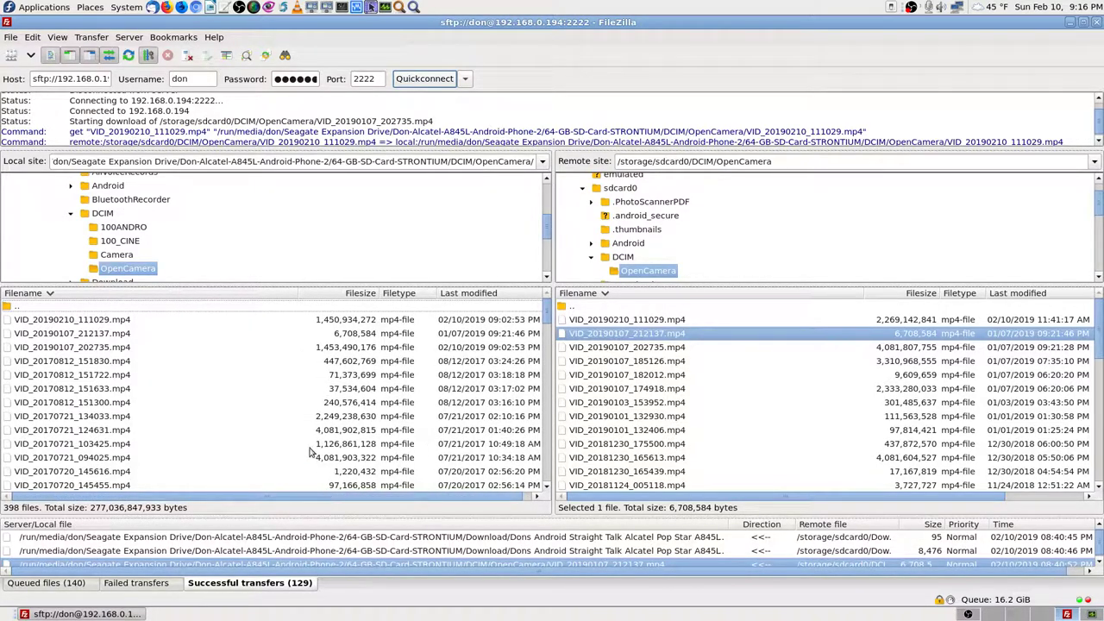
{"action": "scroll", "coordinate": [138, 400], "scroll_direction": "down", "scroll_amount": 5}
{"action": "scroll", "coordinate": [140, 398], "scroll_direction": "down", "scroll_amount": 5}
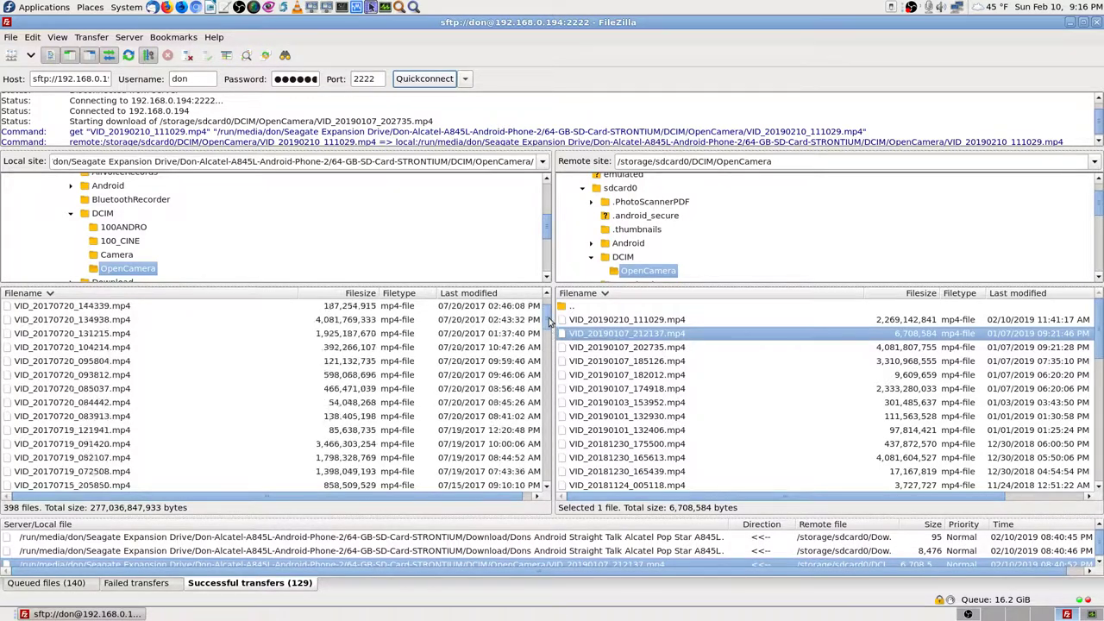
{"action": "left_click_drag", "start_coordinate": [547, 321], "coordinate": [547, 300]}
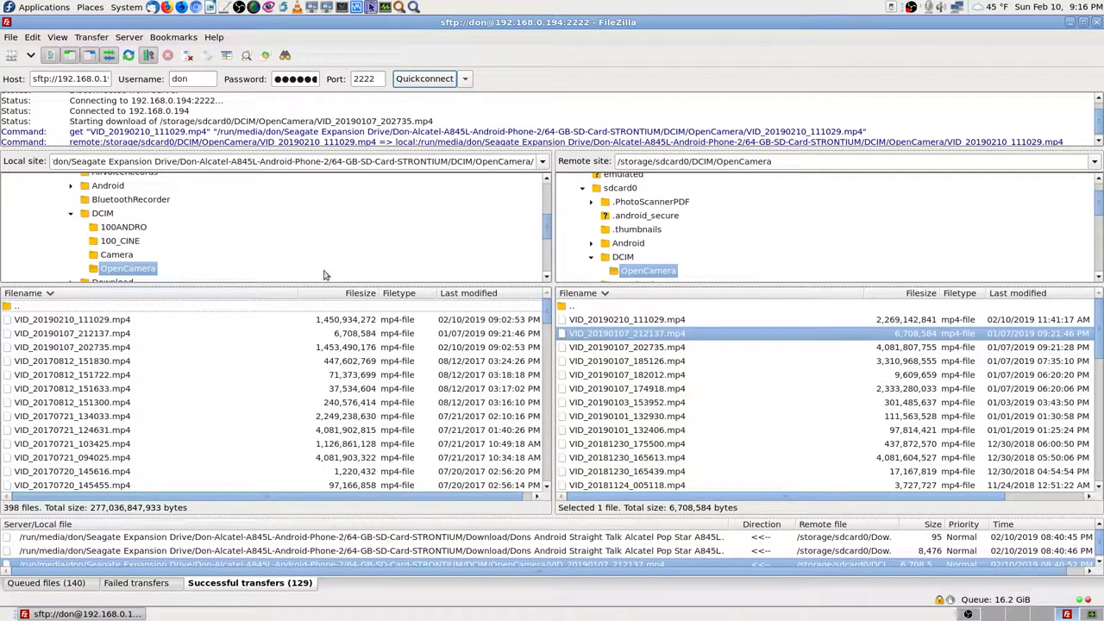
Step: Return to the queued files list and select local VID_20190210_111029.mp4 to compare its size
{"action": "left_click", "coordinate": [707, 309]}
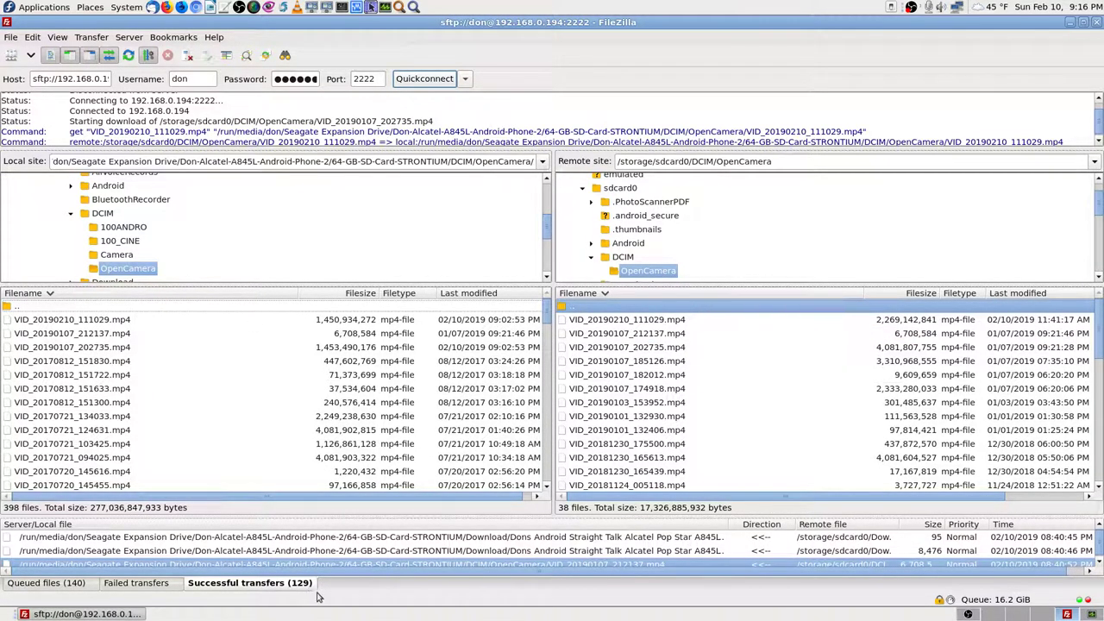
{"action": "scroll", "coordinate": [349, 551], "scroll_direction": "up", "scroll_amount": 2}
{"action": "scroll", "coordinate": [721, 542], "scroll_direction": "up", "scroll_amount": 3}
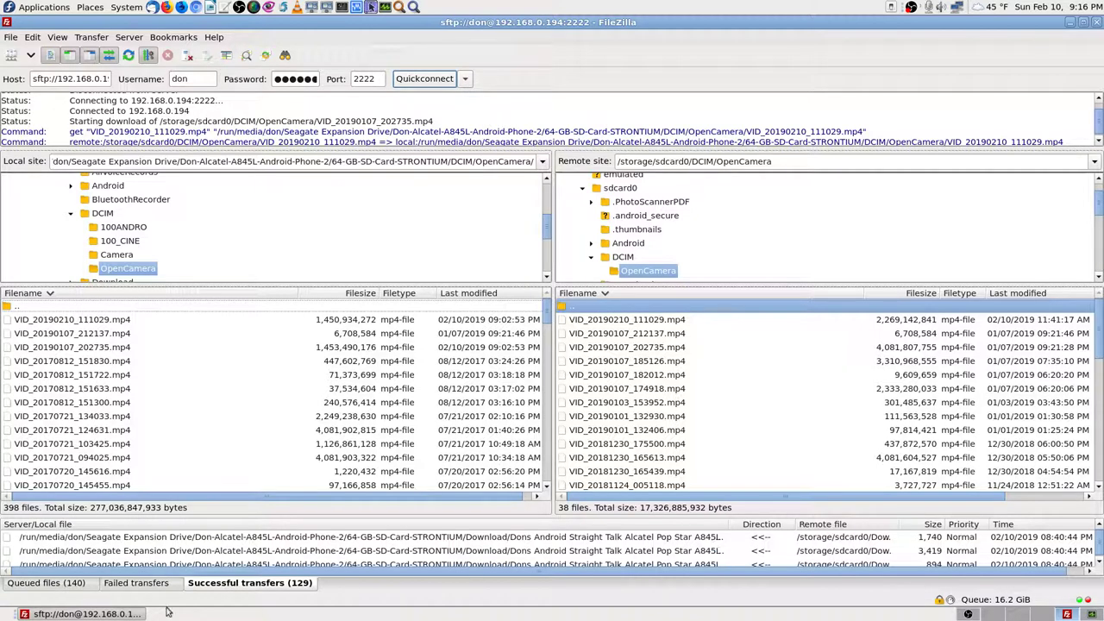
{"action": "left_click", "coordinate": [76, 585]}
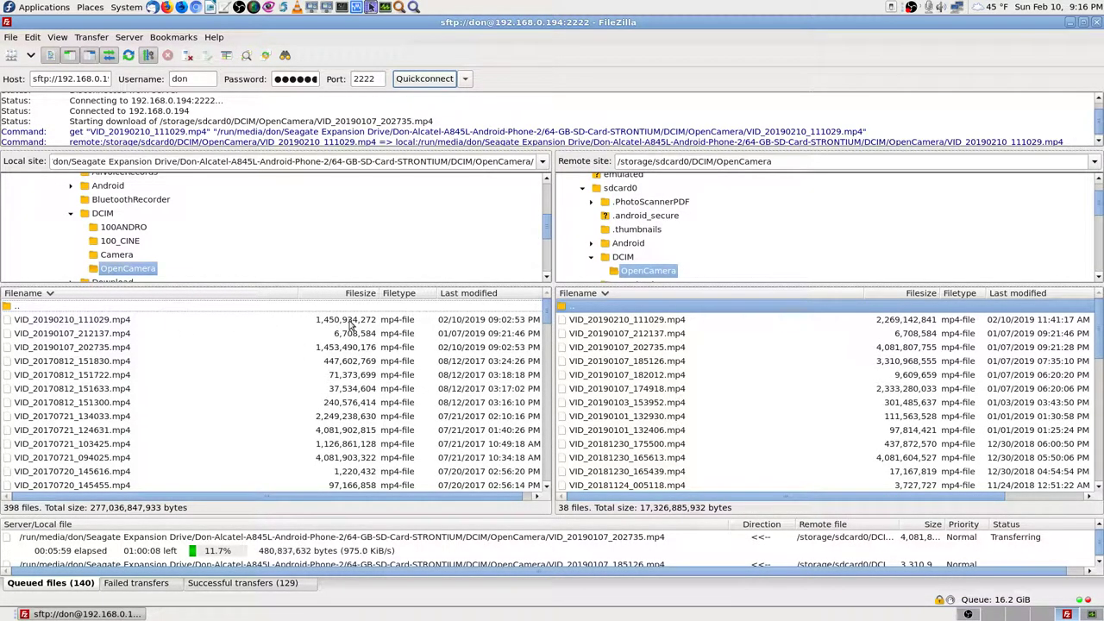
{"action": "left_click", "coordinate": [358, 324]}
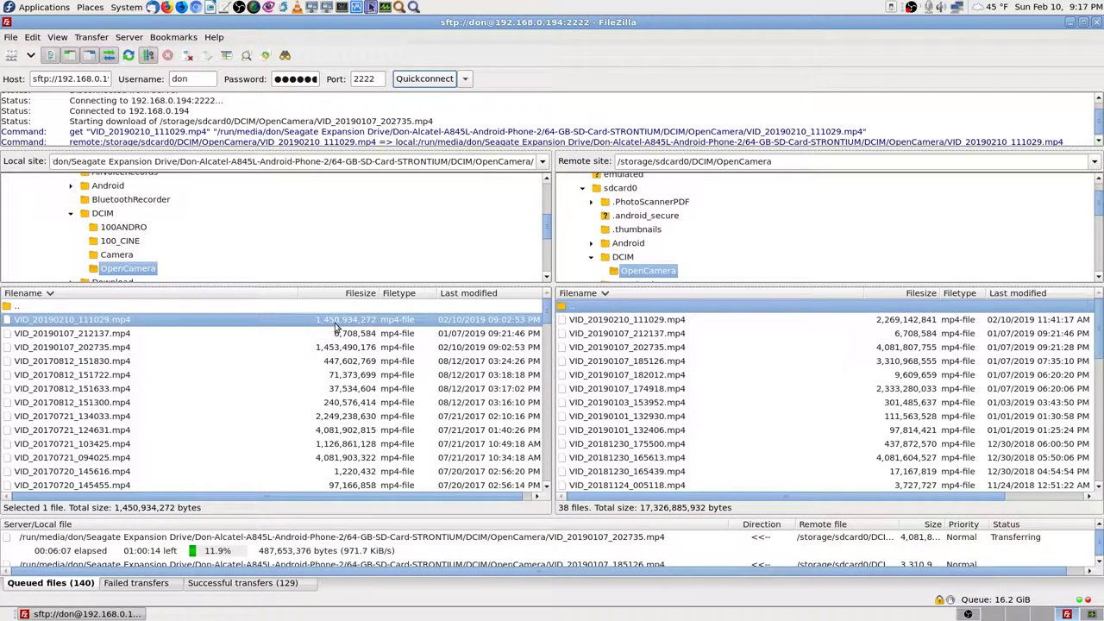
{"action": "left_click", "coordinate": [896, 325]}
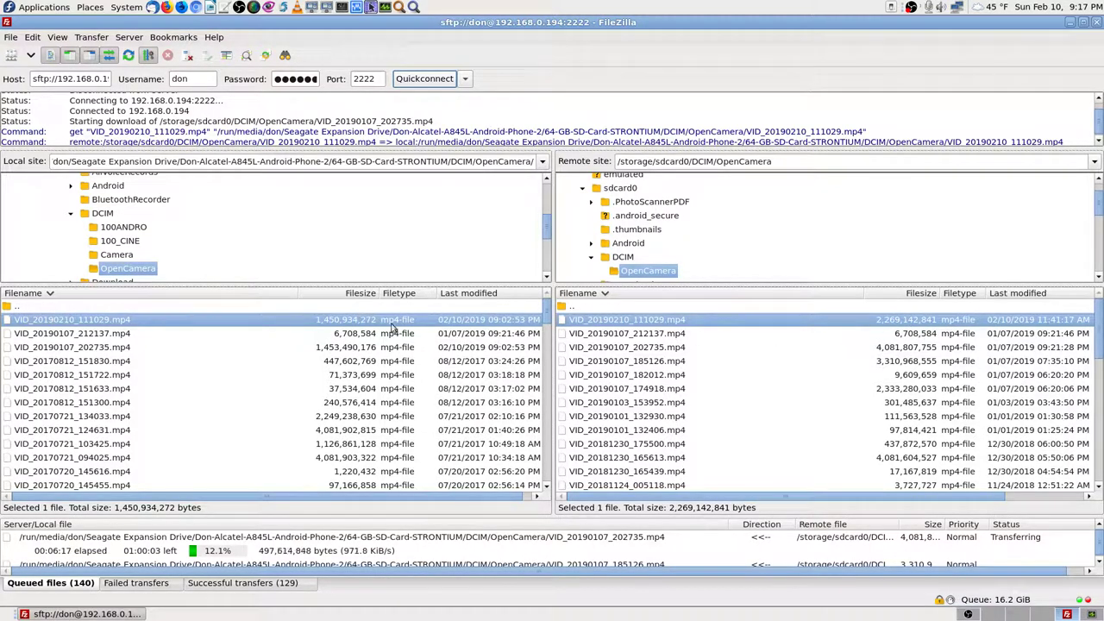
{"action": "left_click", "coordinate": [610, 309]}
{"action": "left_click", "coordinate": [344, 308]}
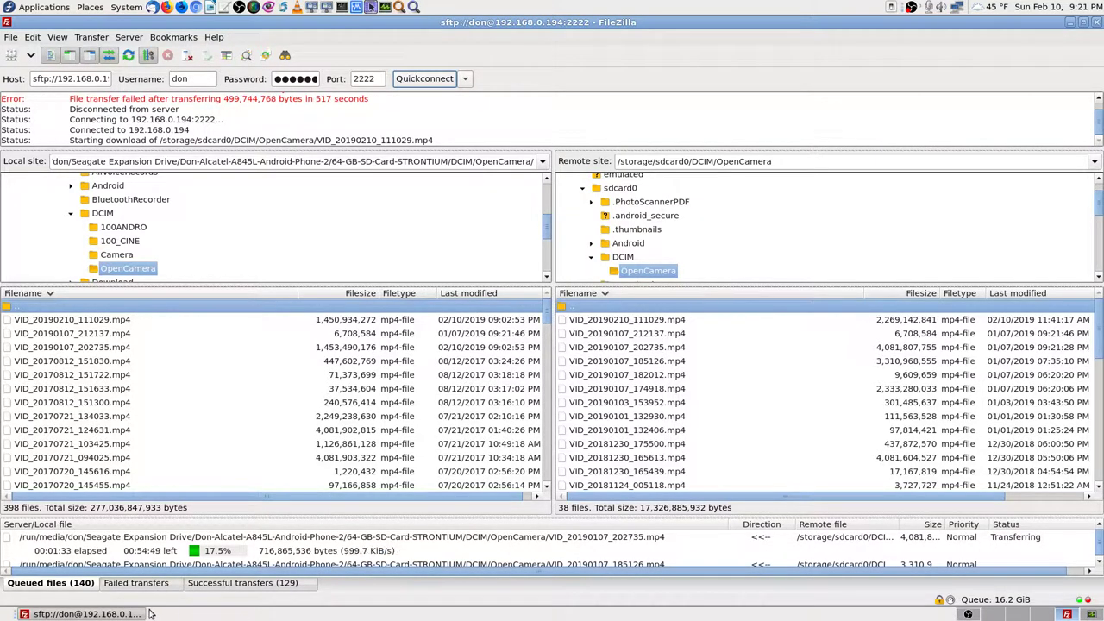
Step: Check that no transfers failed, then scroll through the 129 completed transfers
{"action": "left_click", "coordinate": [166, 585]}
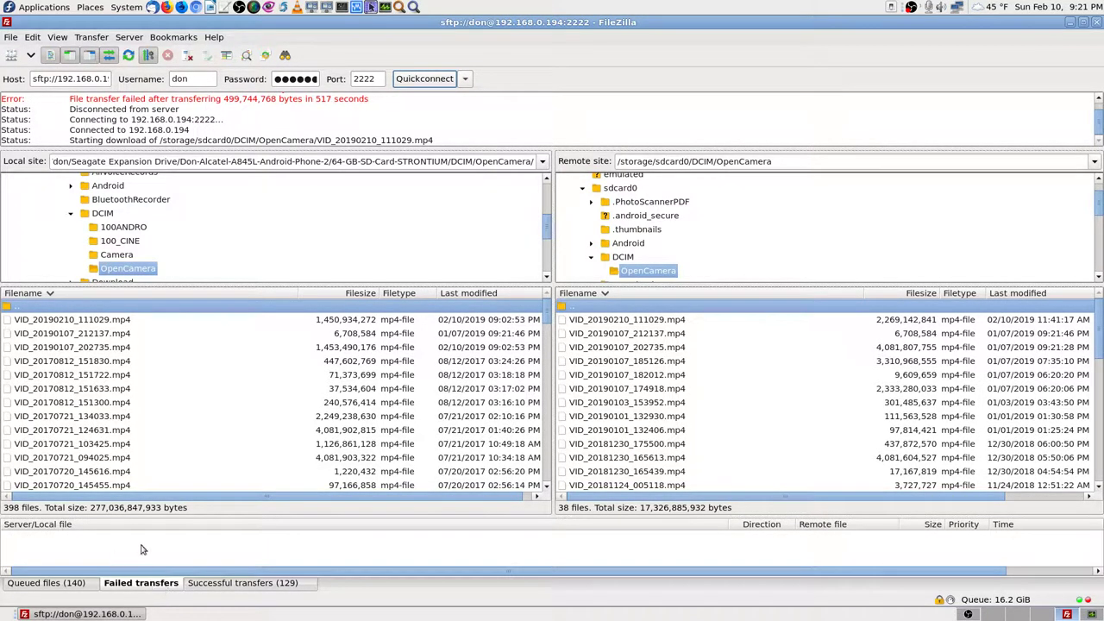
{"action": "left_click", "coordinate": [216, 584]}
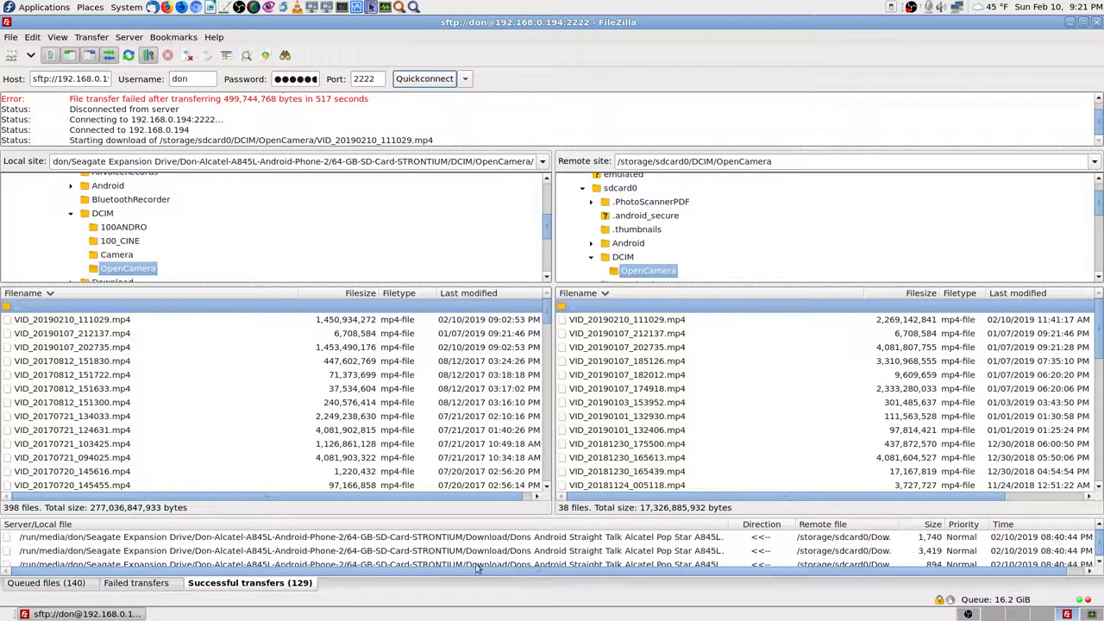
{"action": "scroll", "coordinate": [841, 559], "scroll_direction": "down", "scroll_amount": 2}
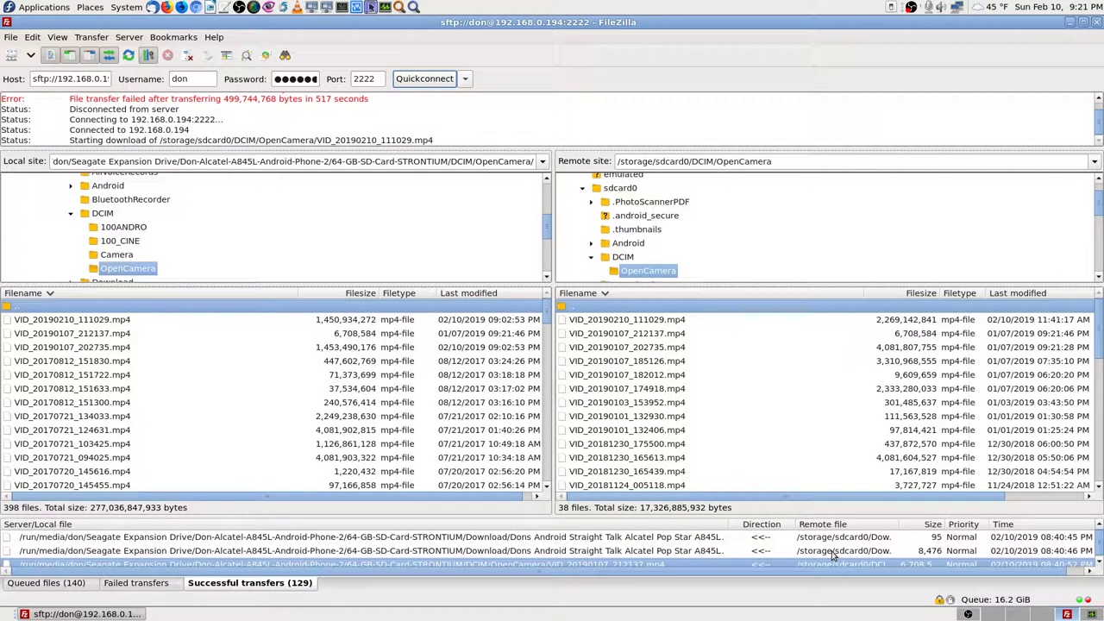
{"action": "scroll", "coordinate": [833, 556], "scroll_direction": "down", "scroll_amount": 5}
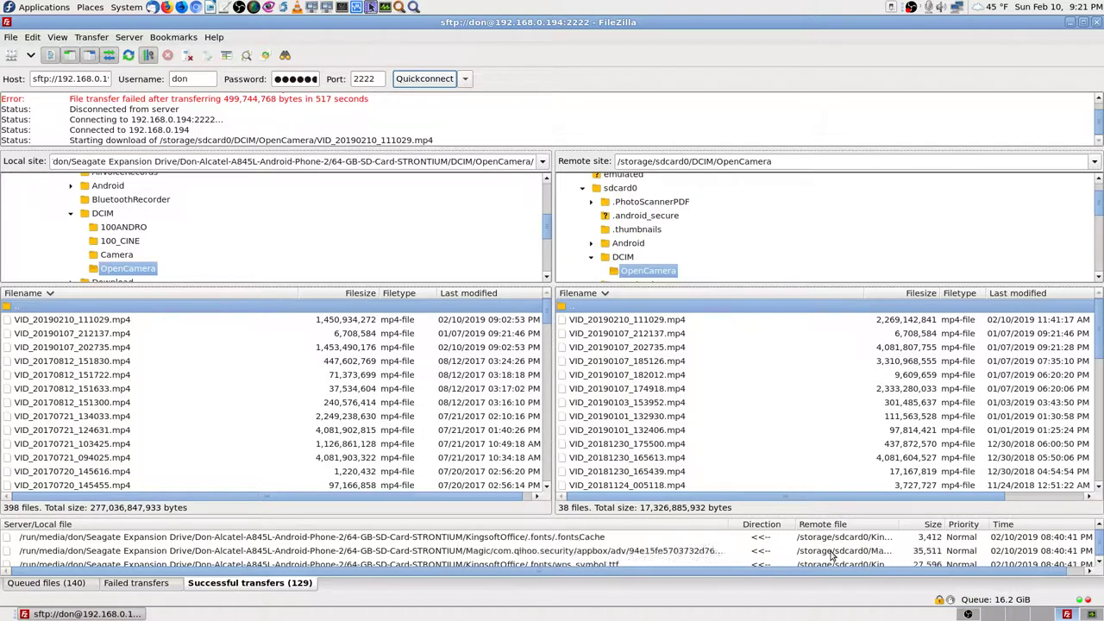
{"action": "scroll", "coordinate": [834, 556], "scroll_direction": "down", "scroll_amount": 5}
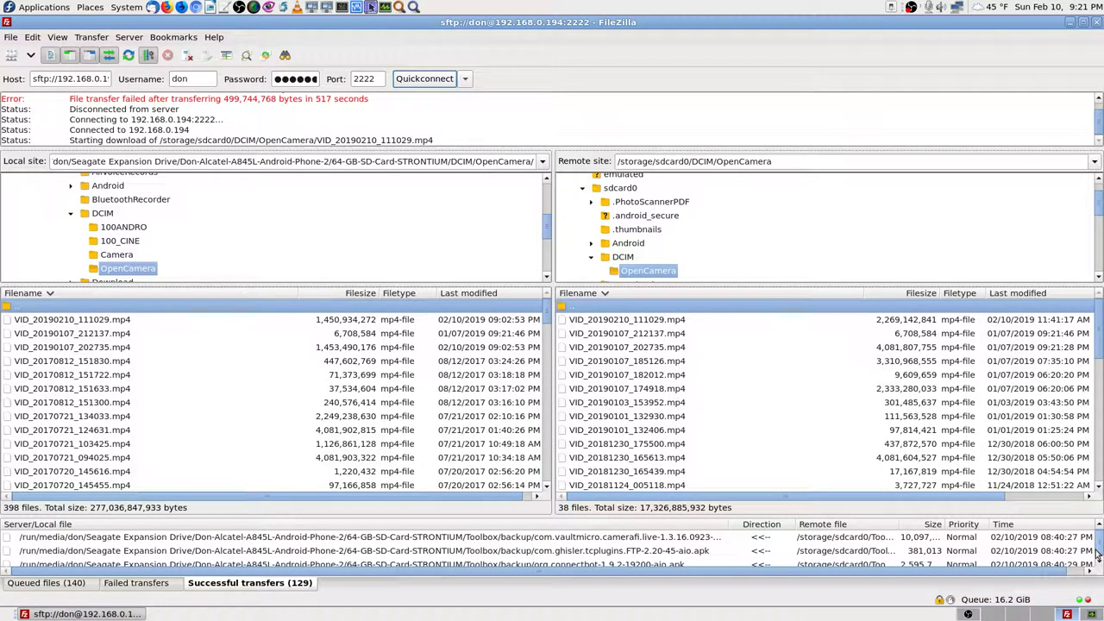
{"action": "left_click_drag", "start_coordinate": [1098, 552], "coordinate": [1092, 596]}
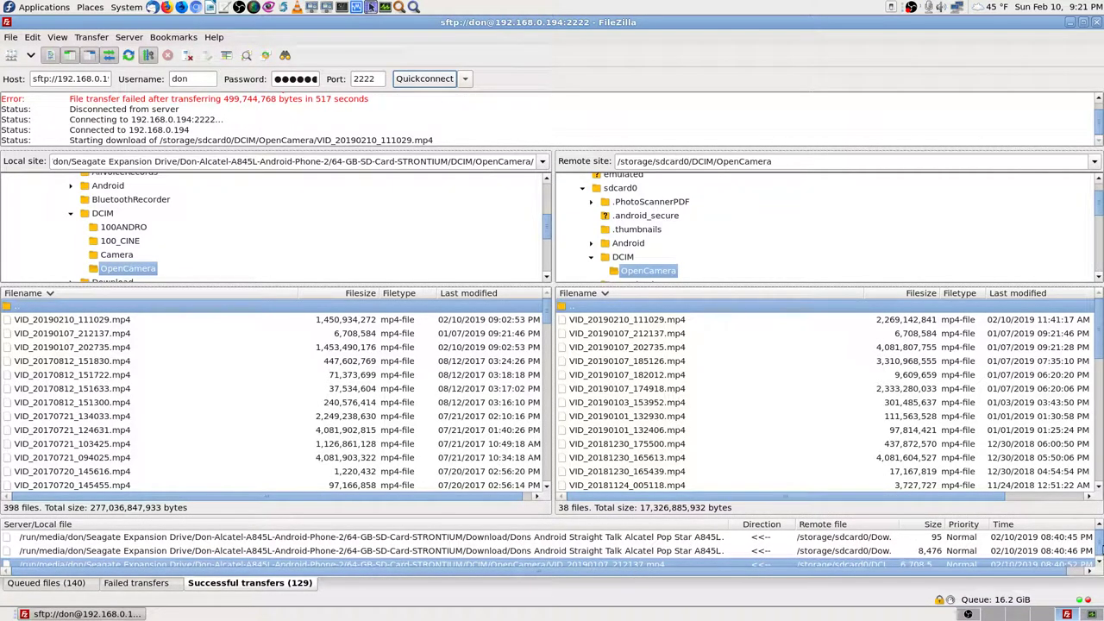
{"action": "left_click_drag", "start_coordinate": [1101, 545], "coordinate": [1101, 525]}
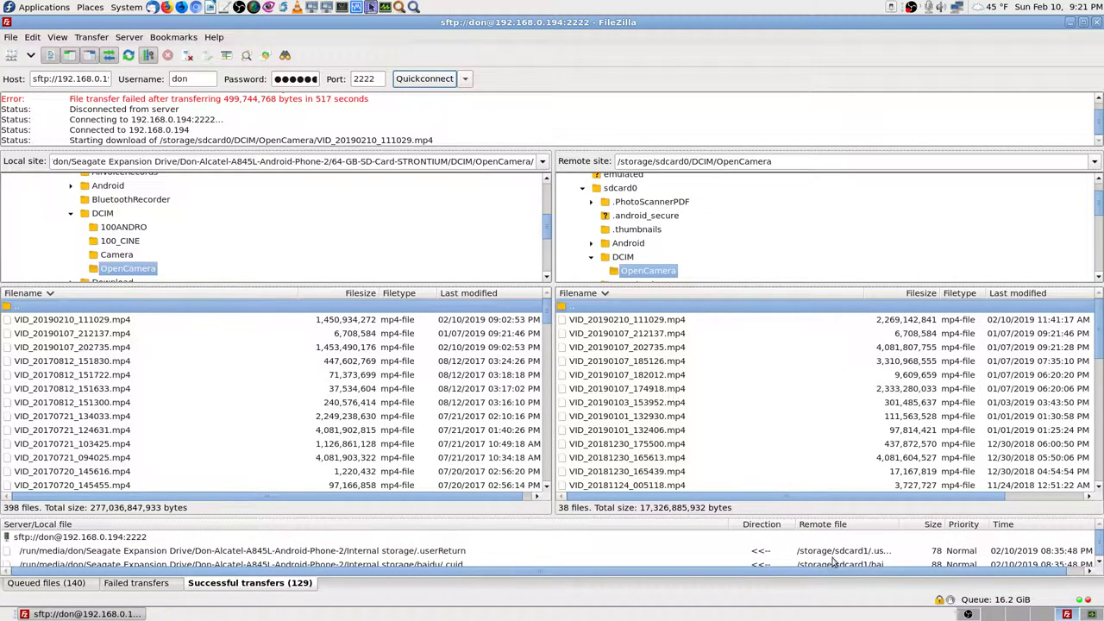
Step: Recheck the failed transfers list, then go back to the 140-file download queue
{"action": "left_click", "coordinate": [152, 591]}
{"action": "left_click", "coordinate": [61, 586]}
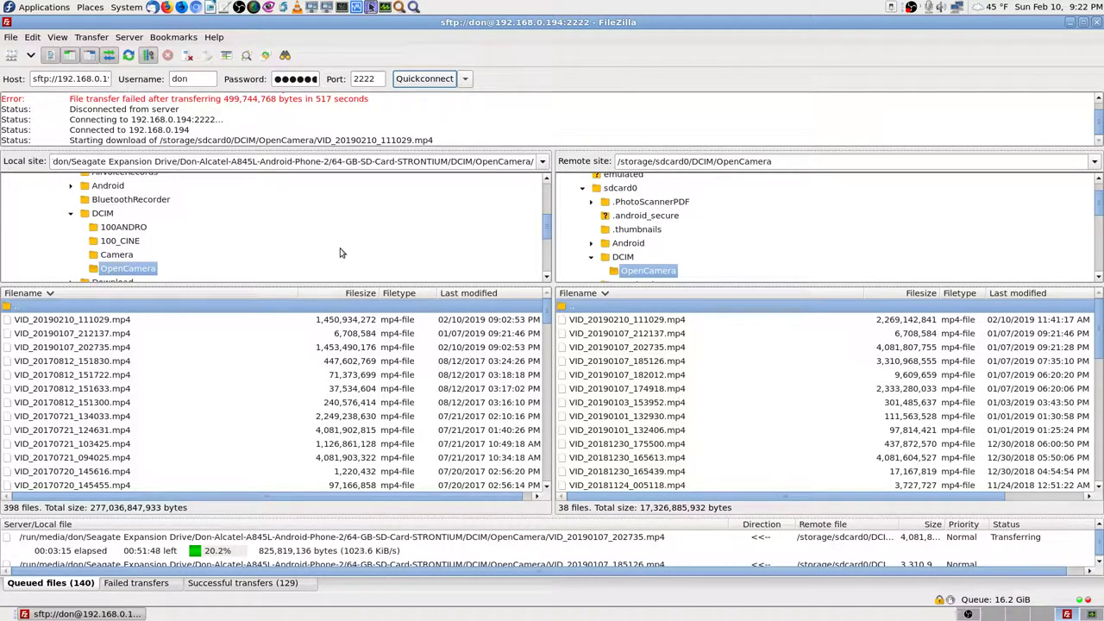
{"action": "scroll", "coordinate": [294, 123], "scroll_direction": "down", "scroll_amount": 5}
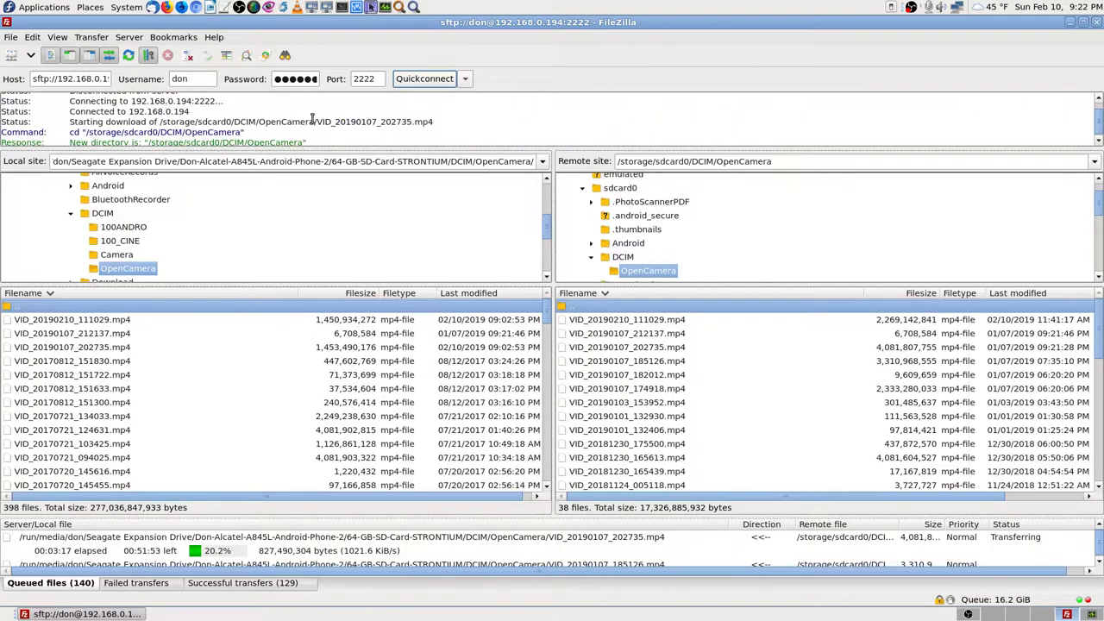
{"action": "scroll", "coordinate": [313, 119], "scroll_direction": "down", "scroll_amount": 5}
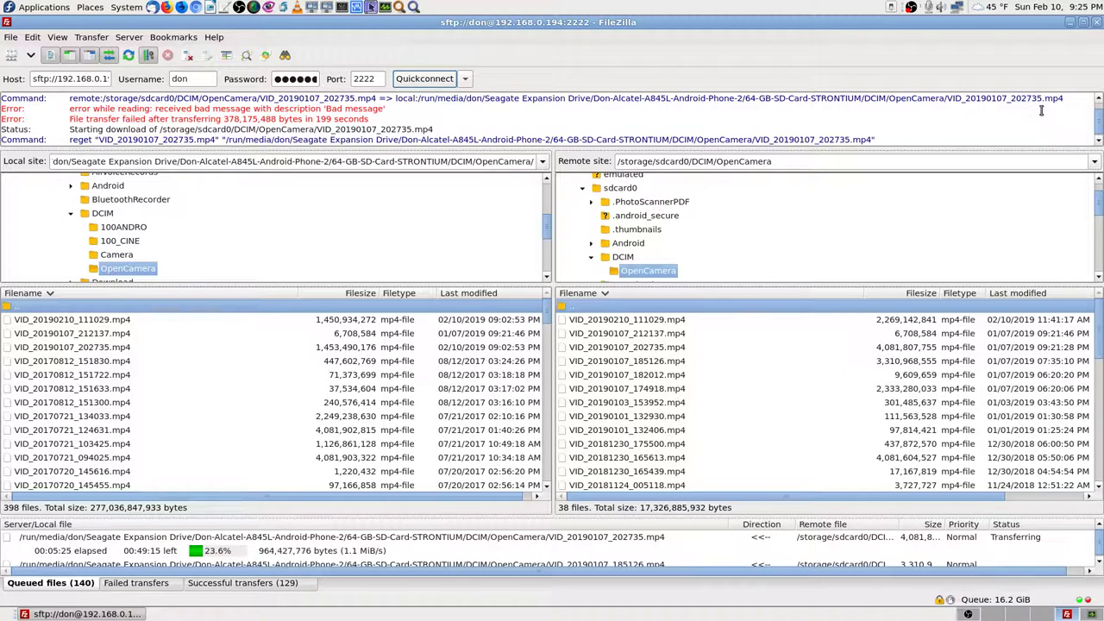
{"action": "left_click", "coordinate": [672, 350]}
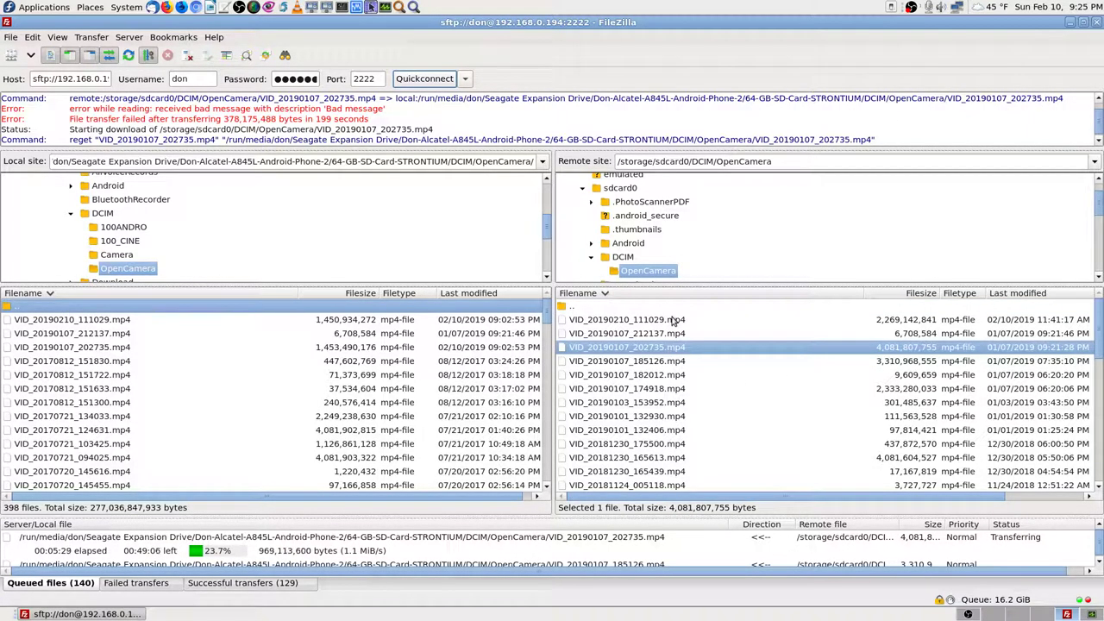
{"action": "left_click", "coordinate": [674, 320]}
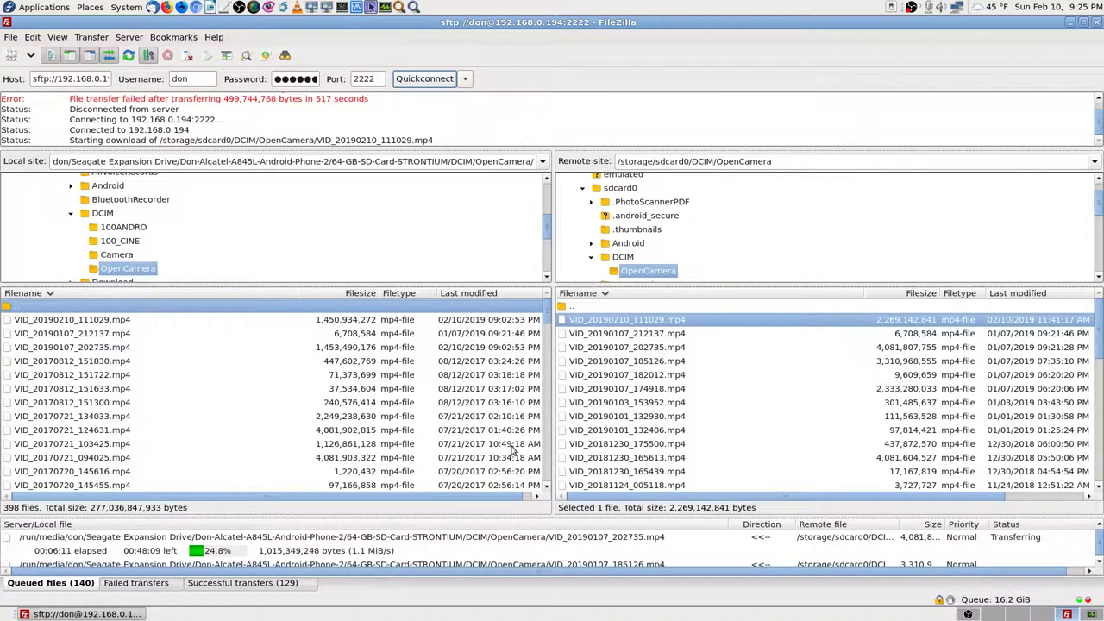
{"action": "left_click", "coordinate": [647, 309]}
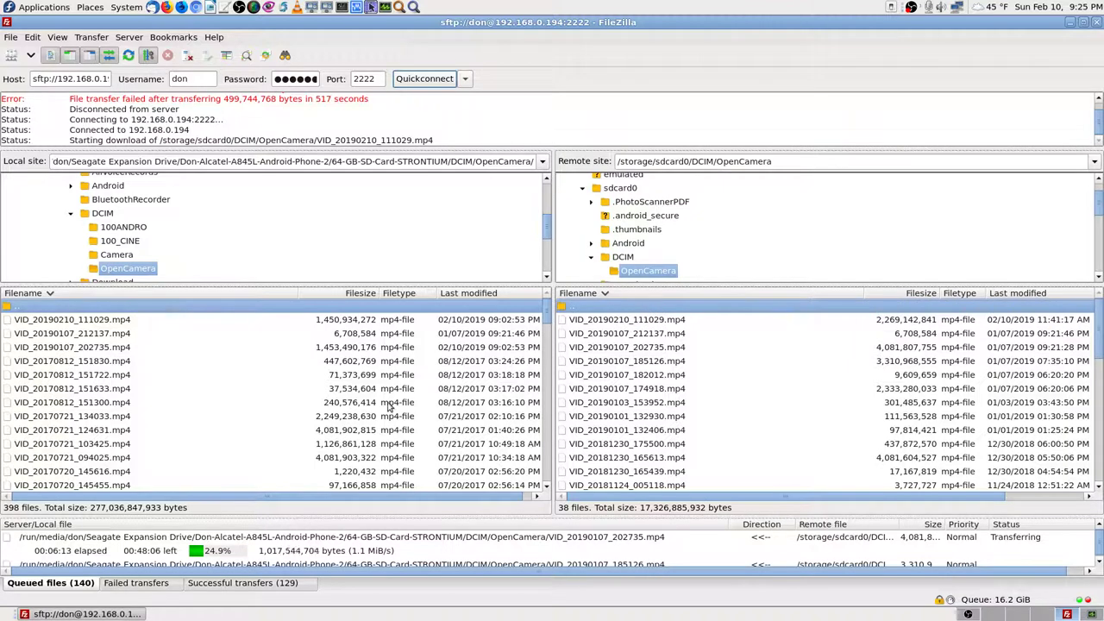
{"action": "left_click", "coordinate": [264, 583]}
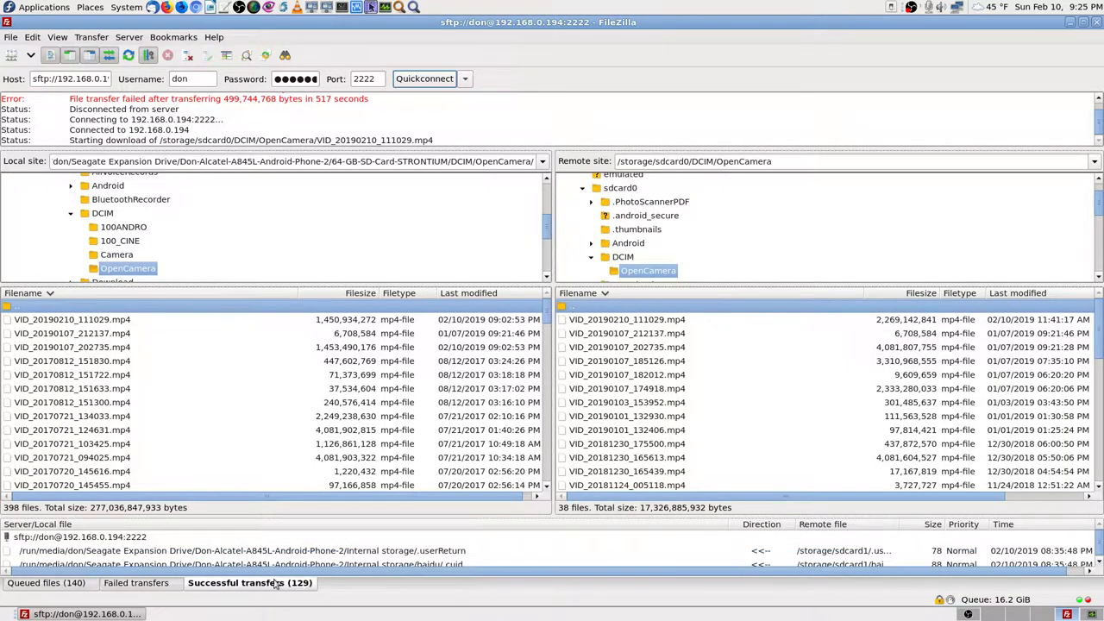
{"action": "scroll", "coordinate": [938, 559], "scroll_direction": "down", "scroll_amount": 3}
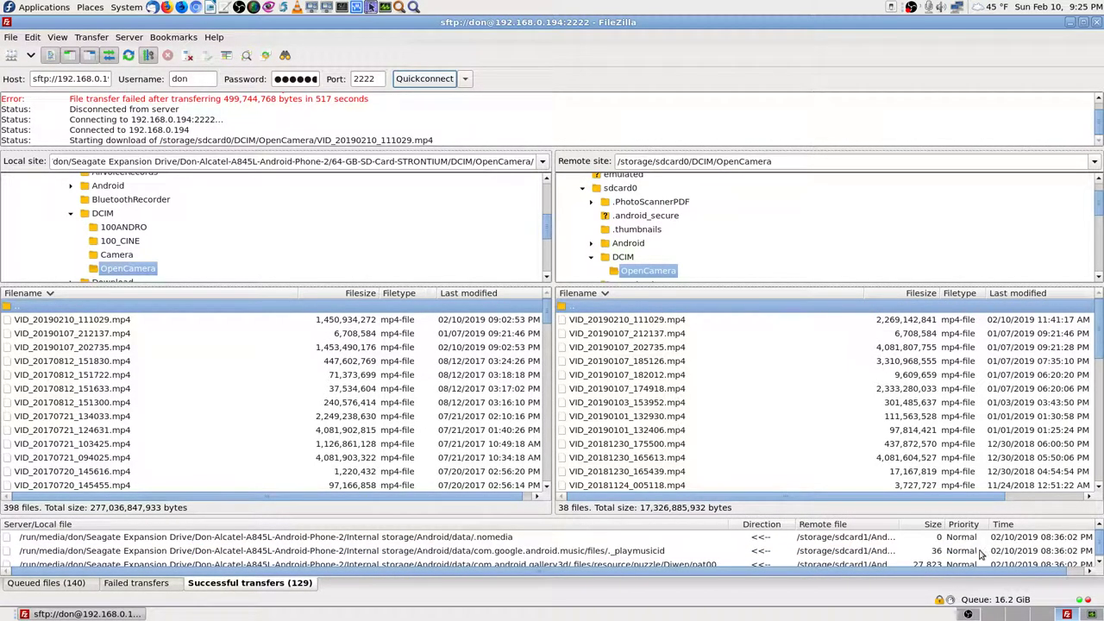
{"action": "scroll", "coordinate": [914, 553], "scroll_direction": "up", "scroll_amount": 4}
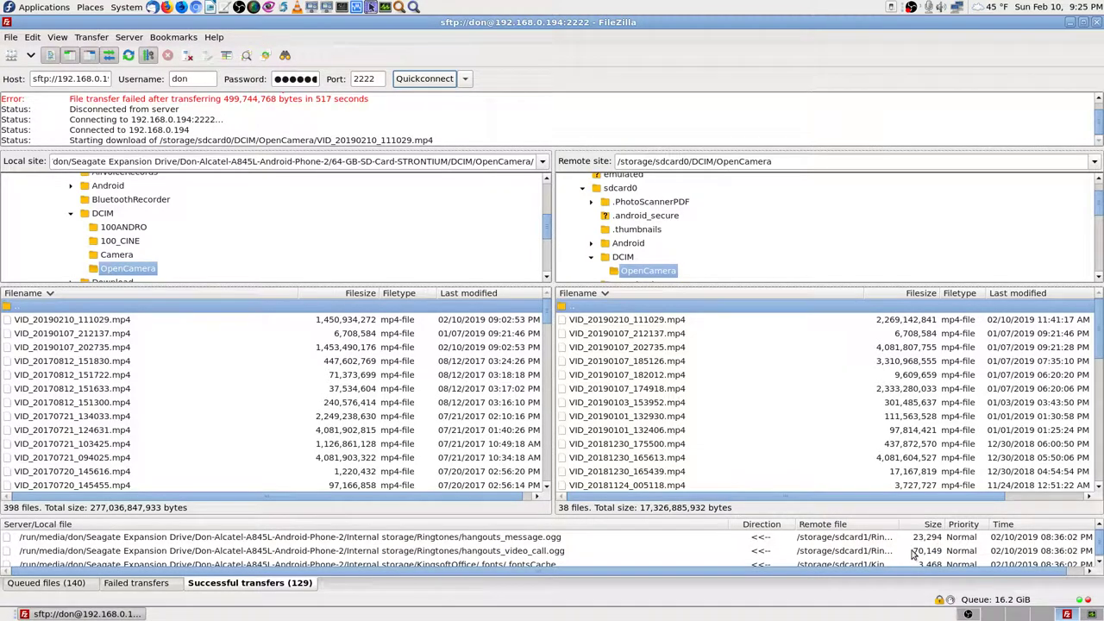
{"action": "scroll", "coordinate": [897, 552], "scroll_direction": "down", "scroll_amount": 5}
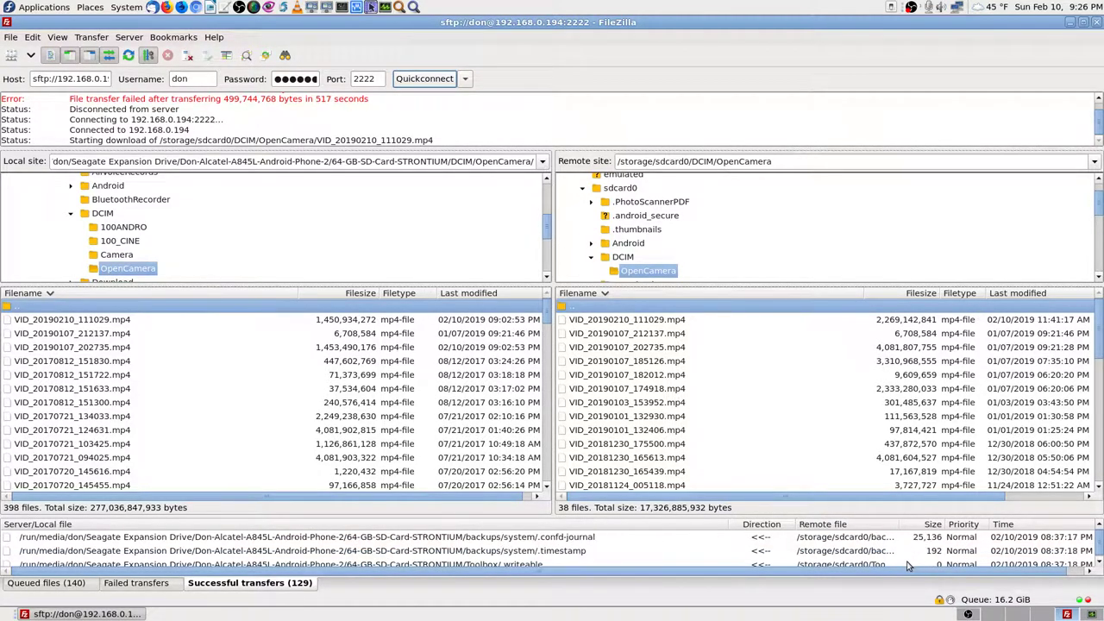
{"action": "scroll", "coordinate": [906, 565], "scroll_direction": "down", "scroll_amount": 8}
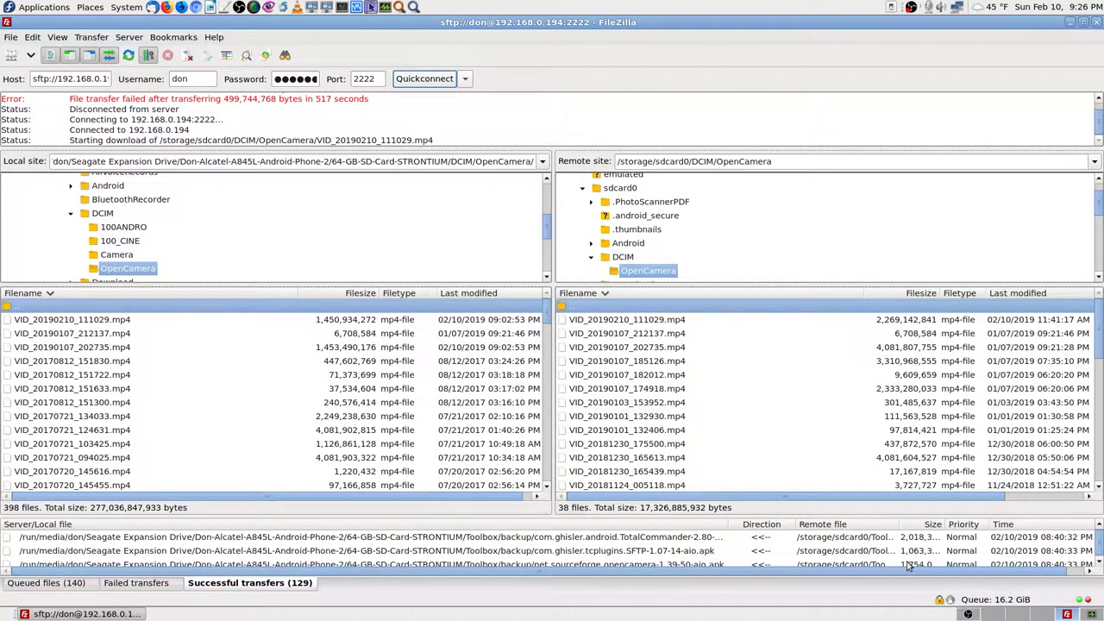
{"action": "scroll", "coordinate": [904, 559], "scroll_direction": "down", "scroll_amount": 8}
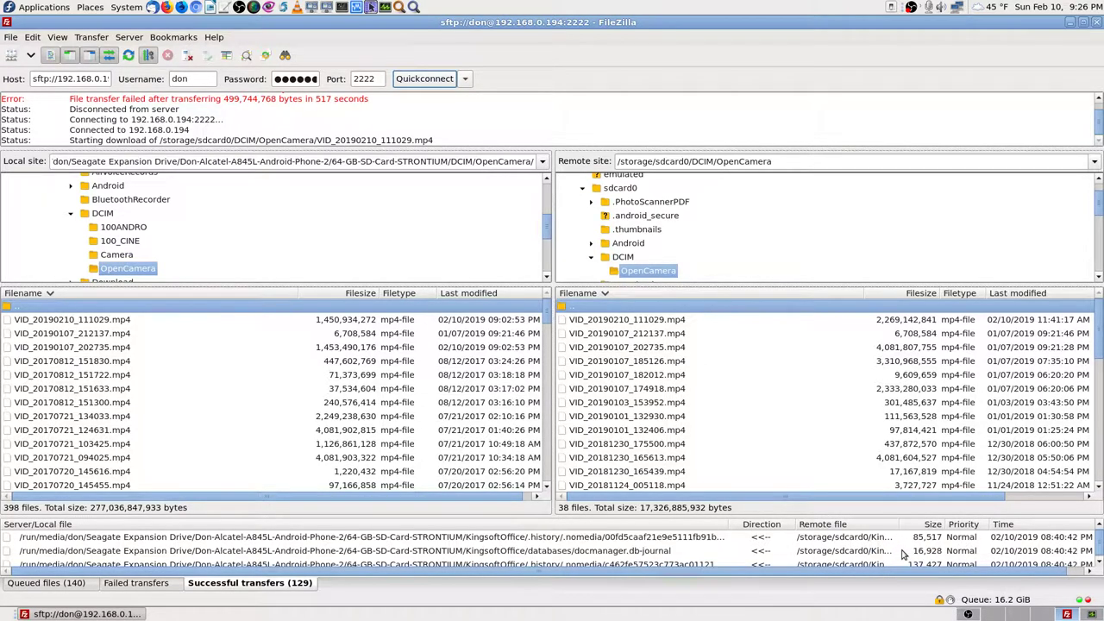
{"action": "scroll", "coordinate": [904, 555], "scroll_direction": "down", "scroll_amount": 4}
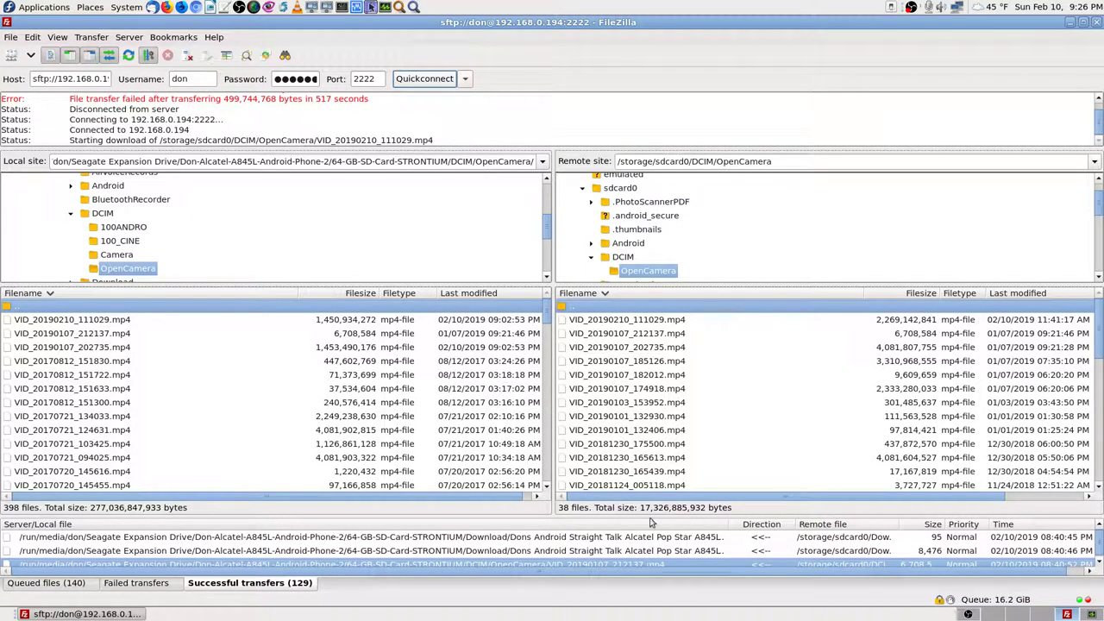
{"action": "left_click", "coordinate": [678, 335]}
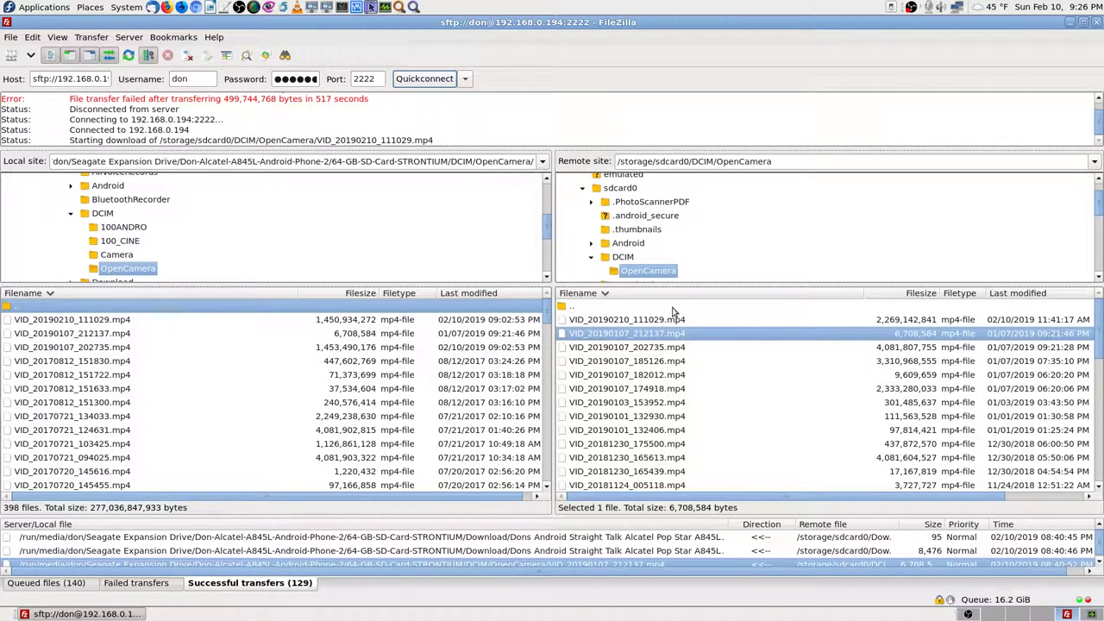
{"action": "left_click", "coordinate": [674, 308]}
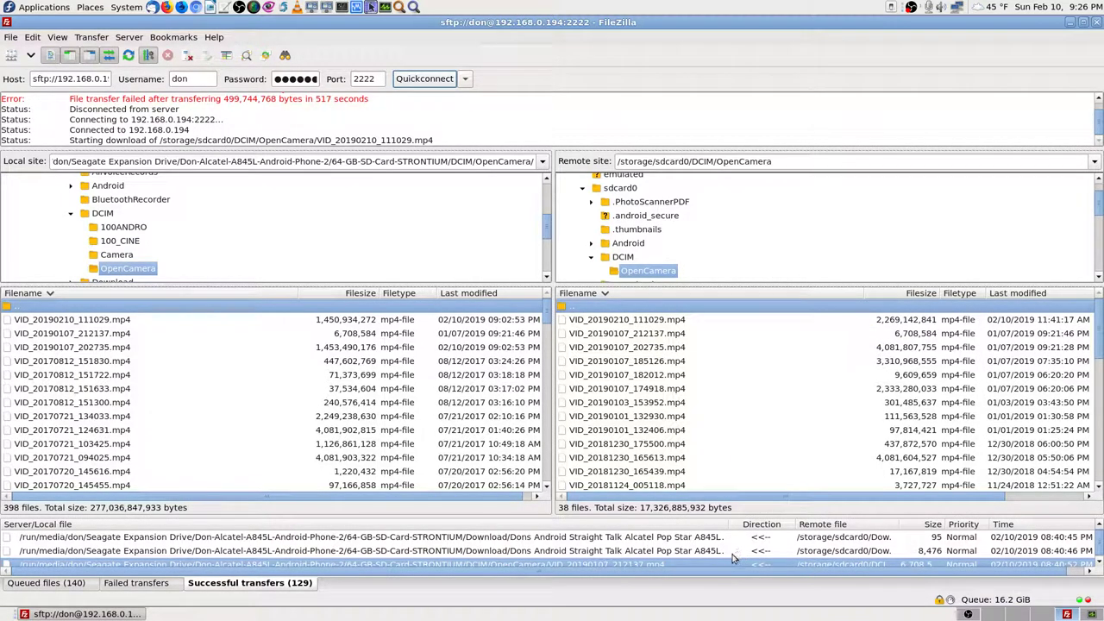
{"action": "scroll", "coordinate": [675, 559], "scroll_direction": "up", "scroll_amount": 3}
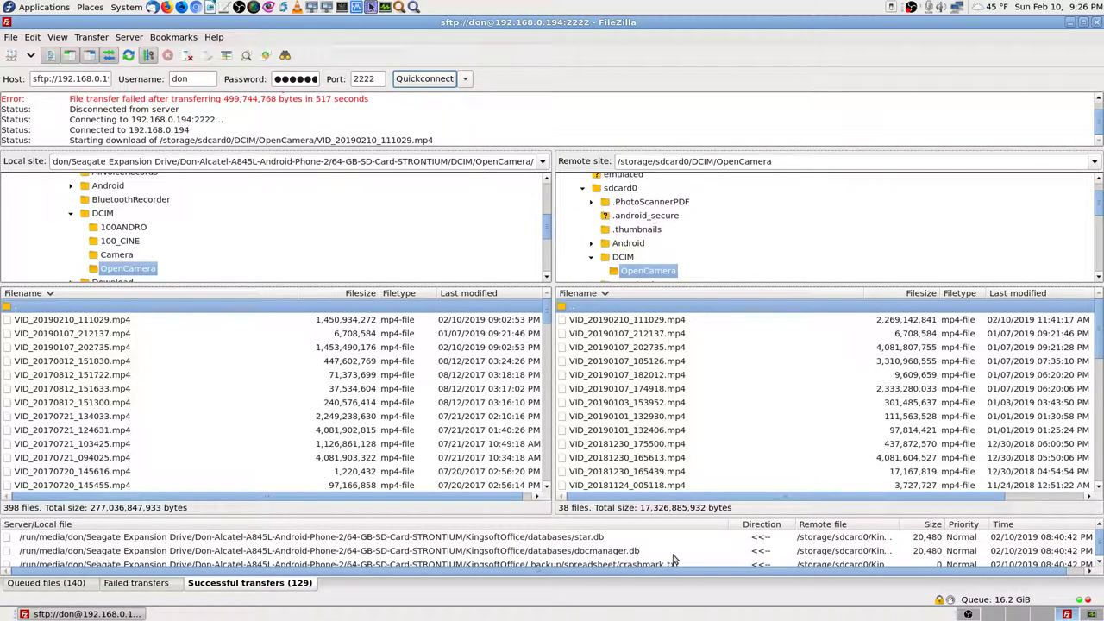
{"action": "scroll", "coordinate": [675, 559], "scroll_direction": "down", "scroll_amount": 3}
{"action": "scroll", "coordinate": [675, 559], "scroll_direction": "up", "scroll_amount": 3}
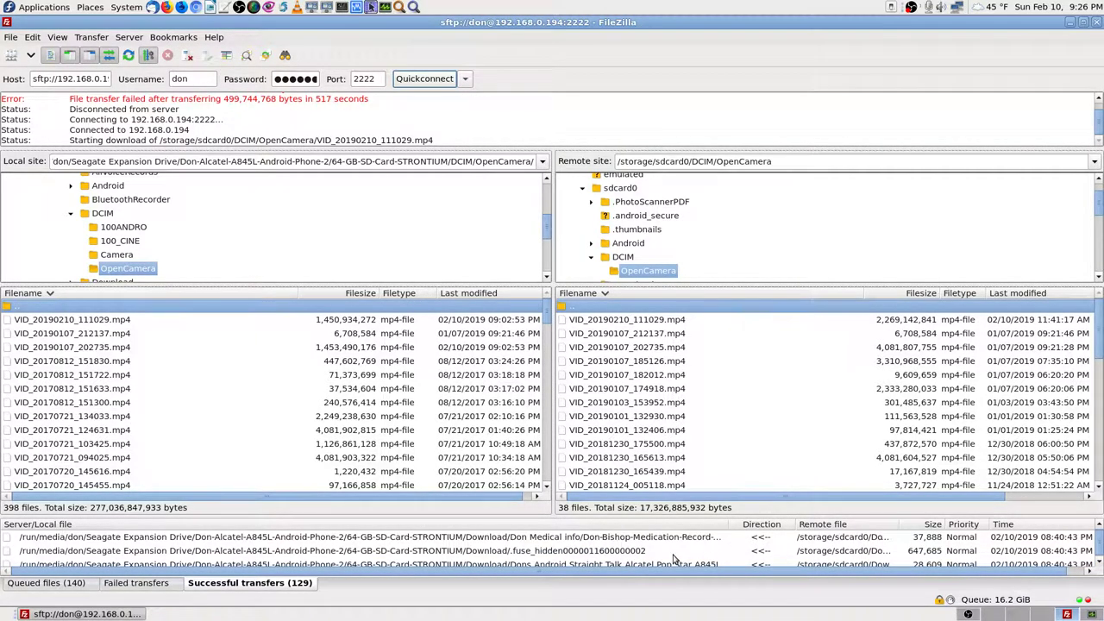
{"action": "scroll", "coordinate": [675, 559], "scroll_direction": "up", "scroll_amount": 3}
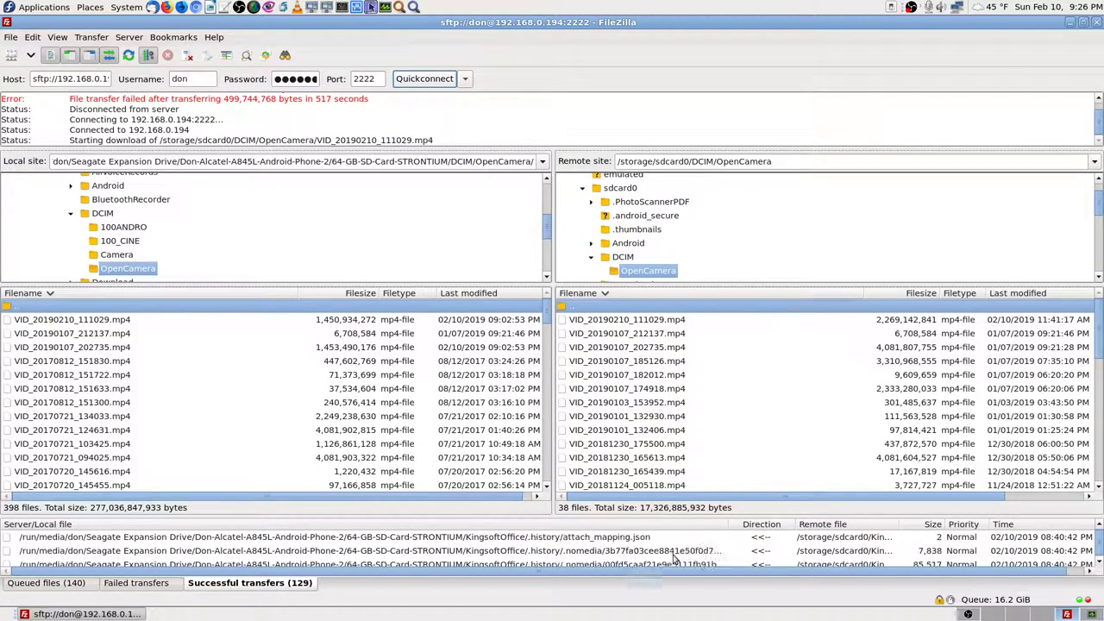
{"action": "scroll", "coordinate": [675, 559], "scroll_direction": "up", "scroll_amount": 3}
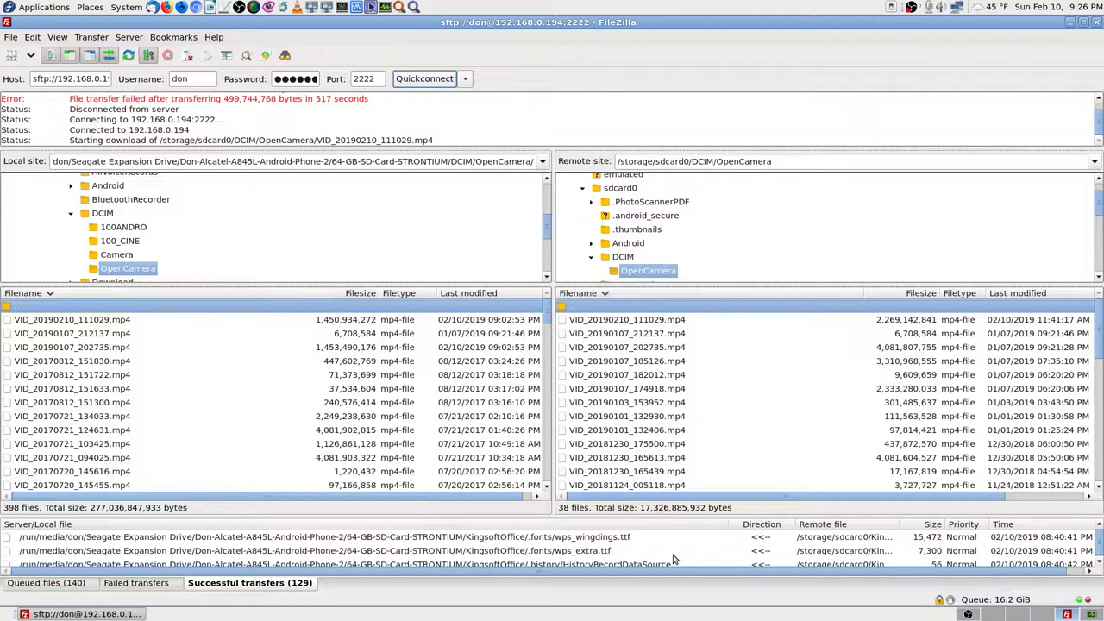
{"action": "scroll", "coordinate": [675, 559], "scroll_direction": "up", "scroll_amount": 3}
{"action": "scroll", "coordinate": [675, 559], "scroll_direction": "up", "scroll_amount": 5}
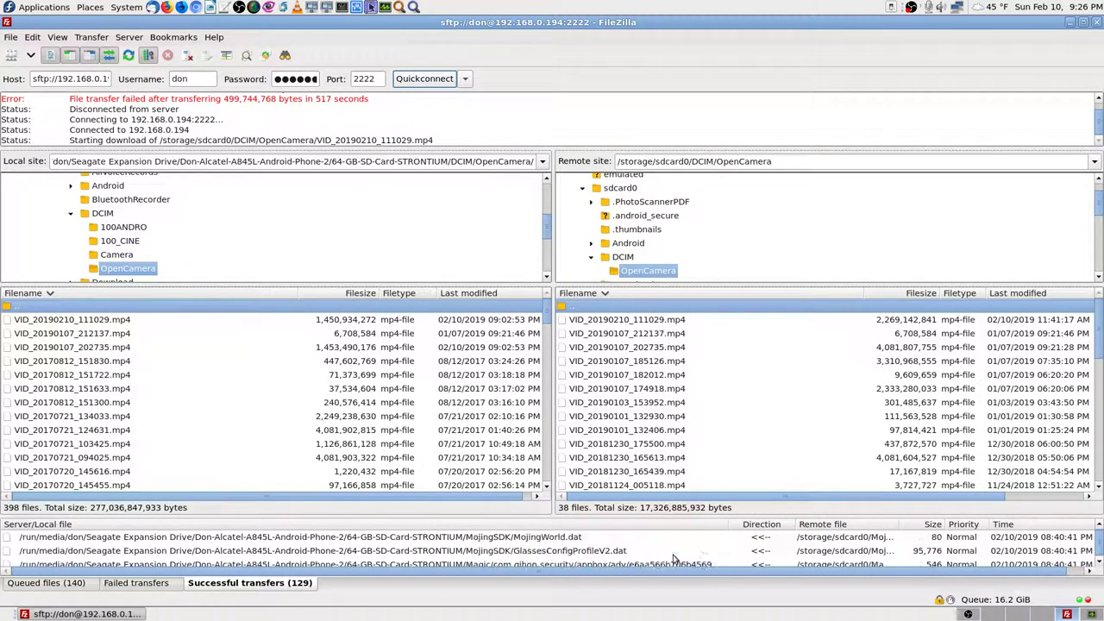
{"action": "scroll", "coordinate": [675, 559], "scroll_direction": "up", "scroll_amount": 5}
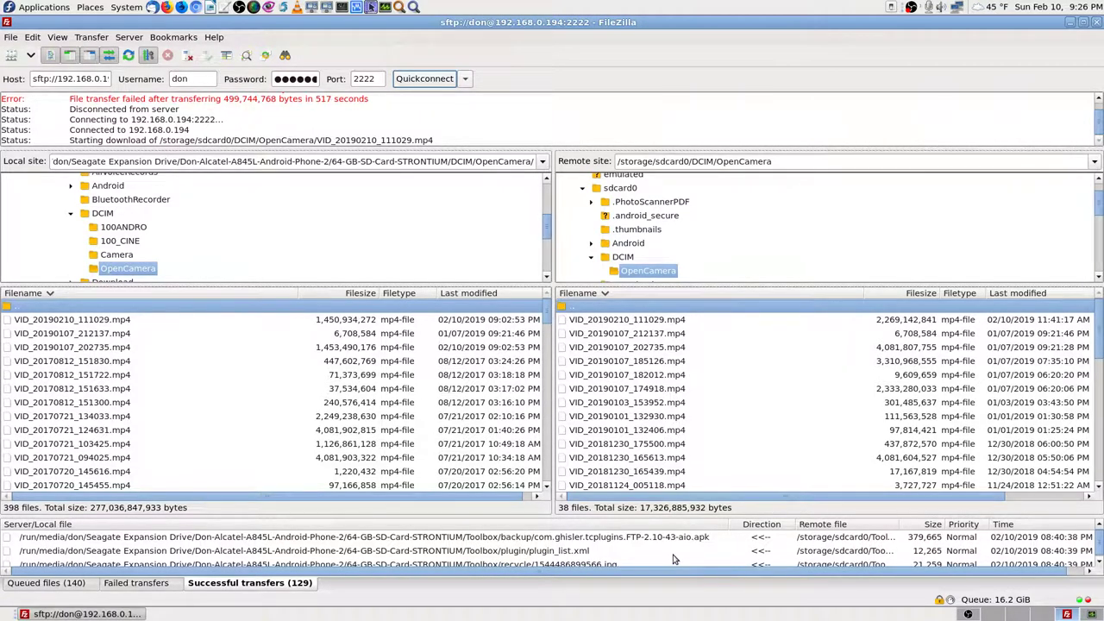
{"action": "scroll", "coordinate": [675, 559], "scroll_direction": "up", "scroll_amount": 5}
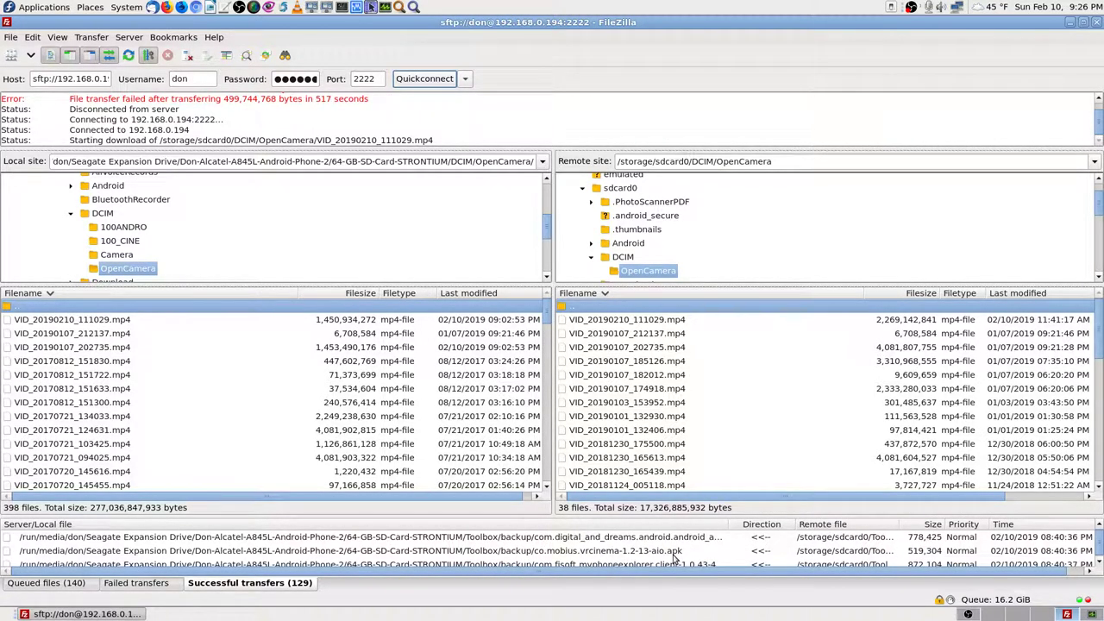
{"action": "scroll", "coordinate": [675, 559], "scroll_direction": "up", "scroll_amount": 5}
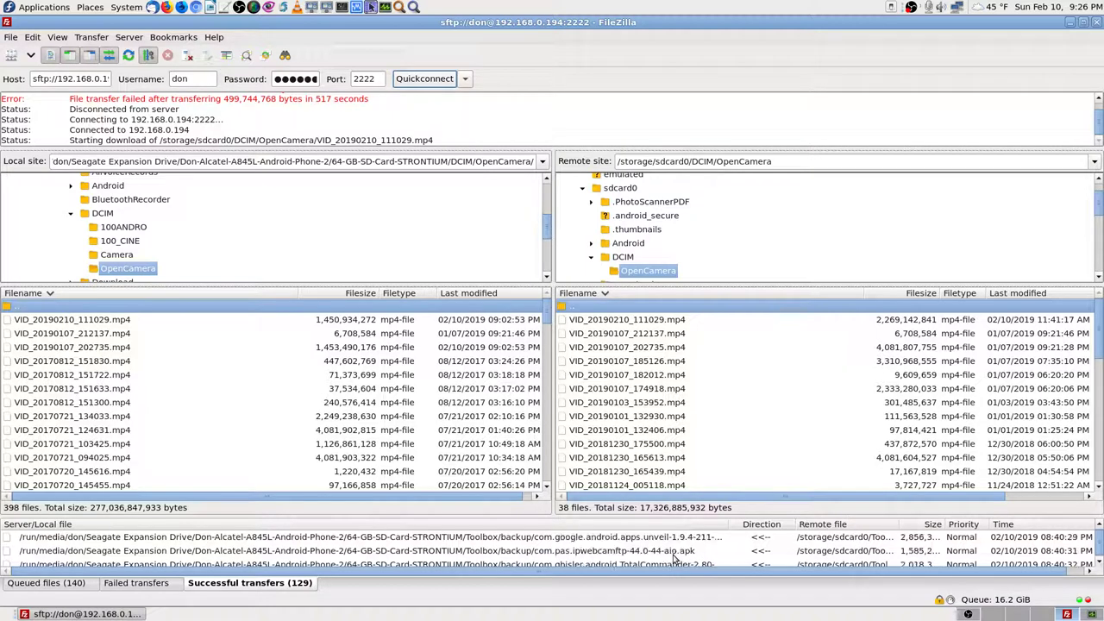
{"action": "scroll", "coordinate": [675, 559], "scroll_direction": "up", "scroll_amount": 5}
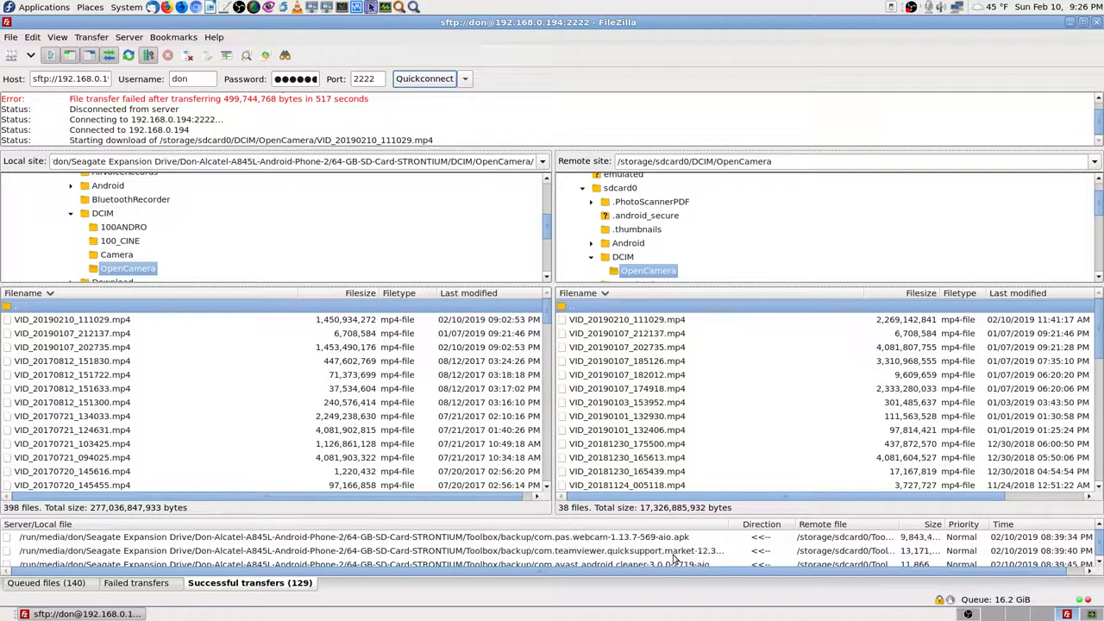
{"action": "scroll", "coordinate": [675, 559], "scroll_direction": "up", "scroll_amount": 5}
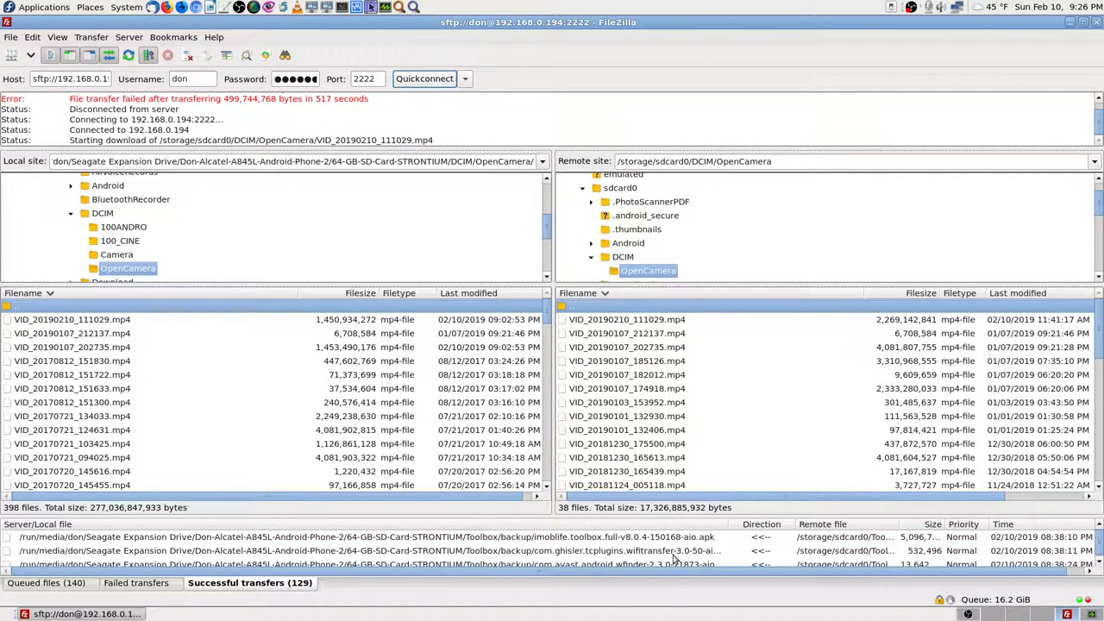
{"action": "scroll", "coordinate": [675, 559], "scroll_direction": "up", "scroll_amount": 5}
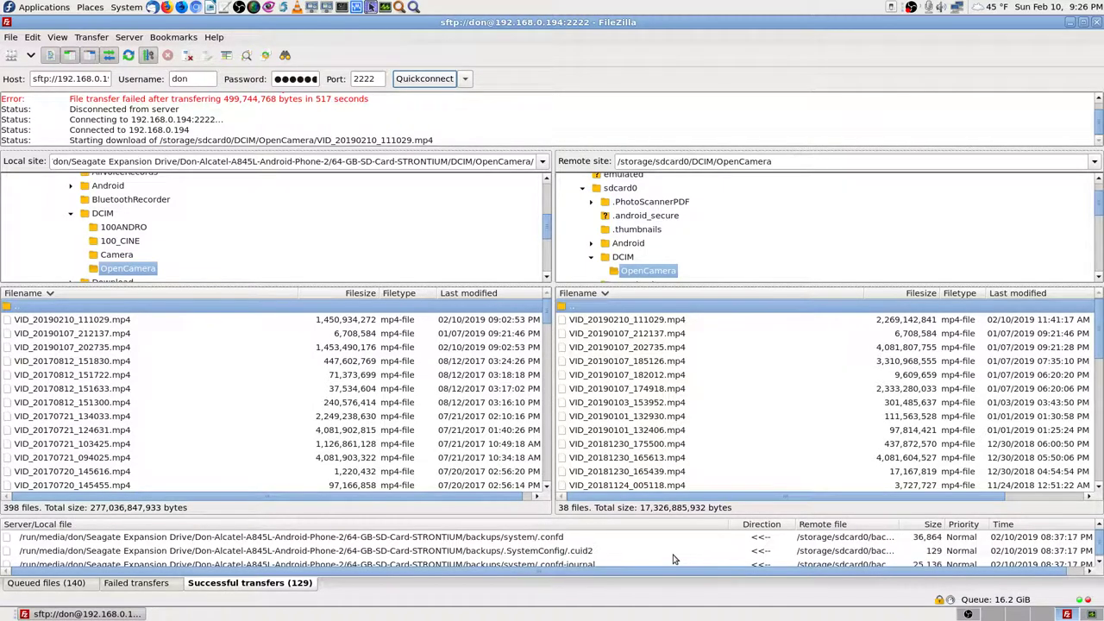
{"action": "scroll", "coordinate": [674, 559], "scroll_direction": "up", "scroll_amount": 5}
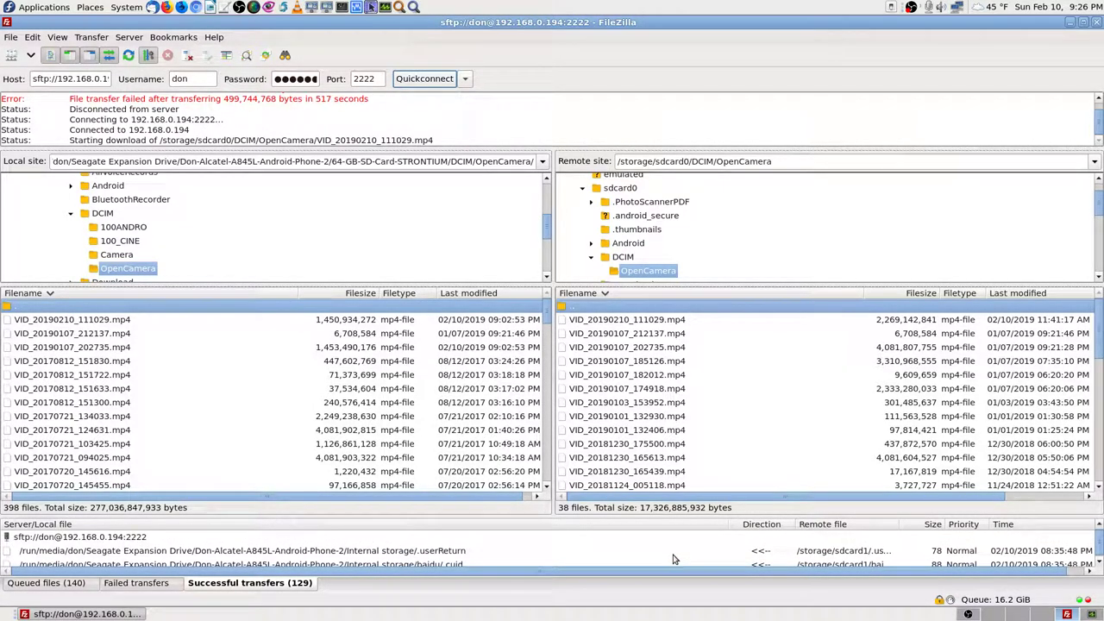
{"action": "scroll", "coordinate": [674, 559], "scroll_direction": "down", "scroll_amount": 5}
{"action": "scroll", "coordinate": [675, 559], "scroll_direction": "up", "scroll_amount": 5}
{"action": "left_click_drag", "start_coordinate": [1100, 559], "coordinate": [1100, 566]}
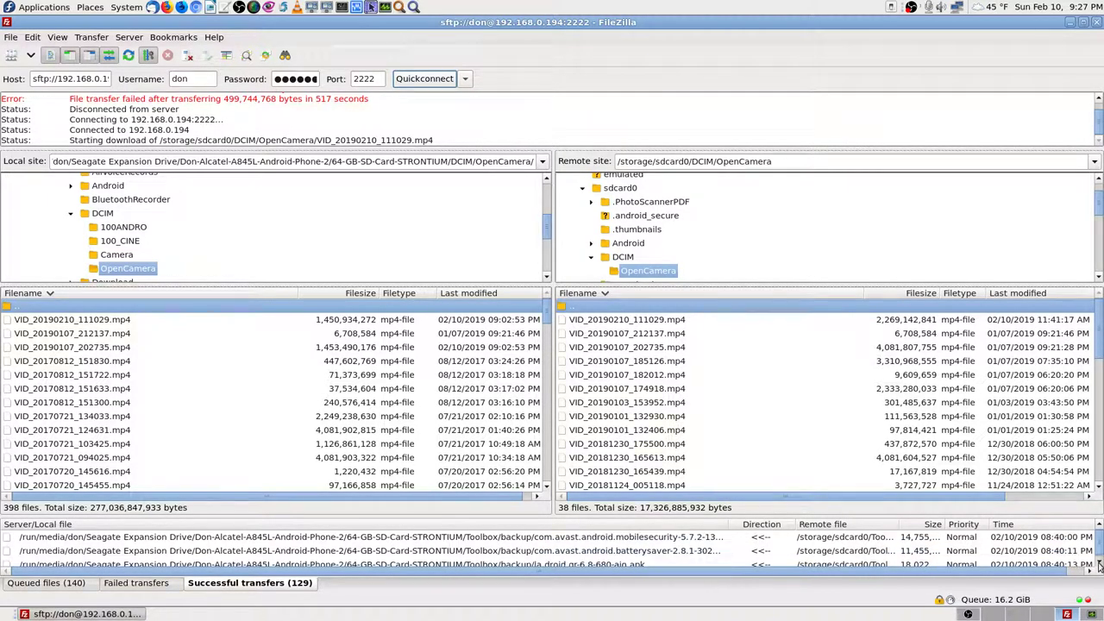
{"action": "scroll", "coordinate": [1099, 565], "scroll_direction": "down", "scroll_amount": 6}
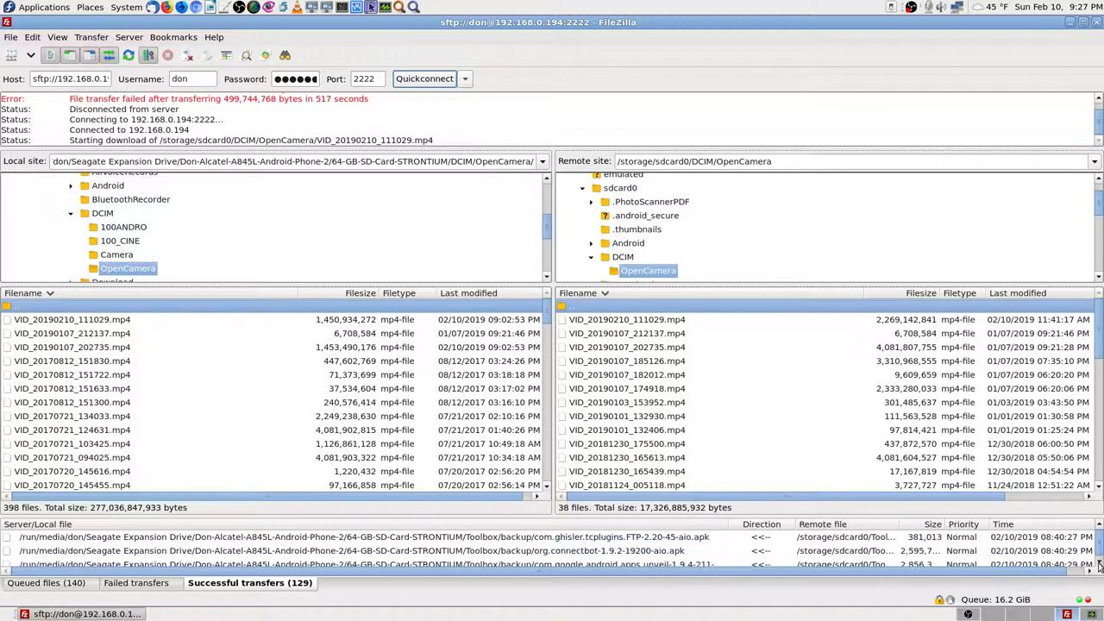
{"action": "scroll", "coordinate": [1099, 565], "scroll_direction": "down", "scroll_amount": 8}
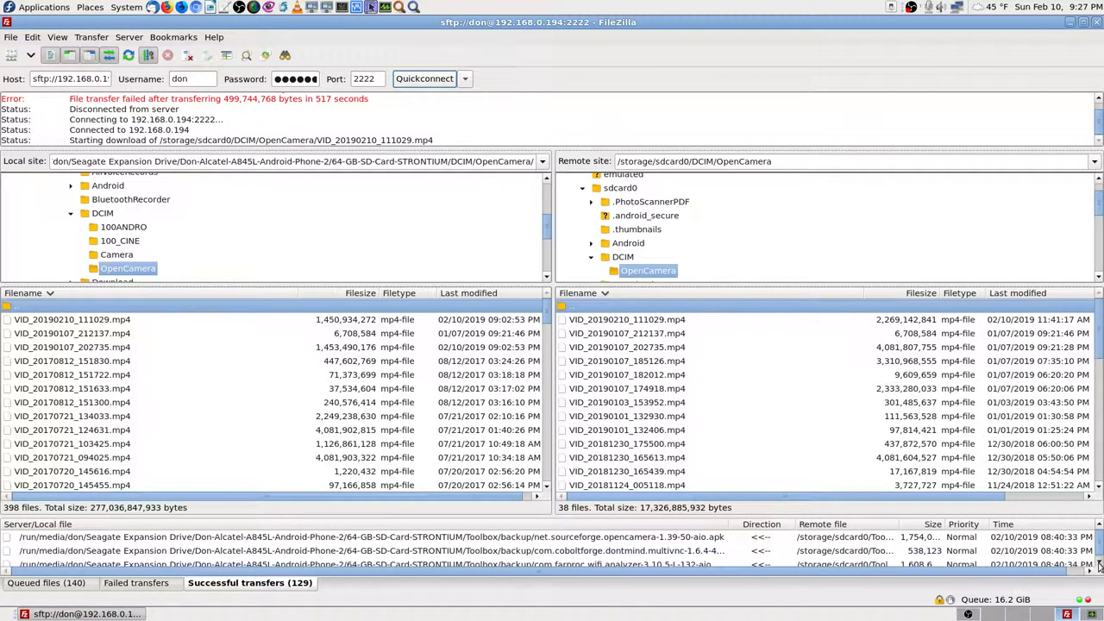
{"action": "scroll", "coordinate": [1099, 565], "scroll_direction": "down", "scroll_amount": 8}
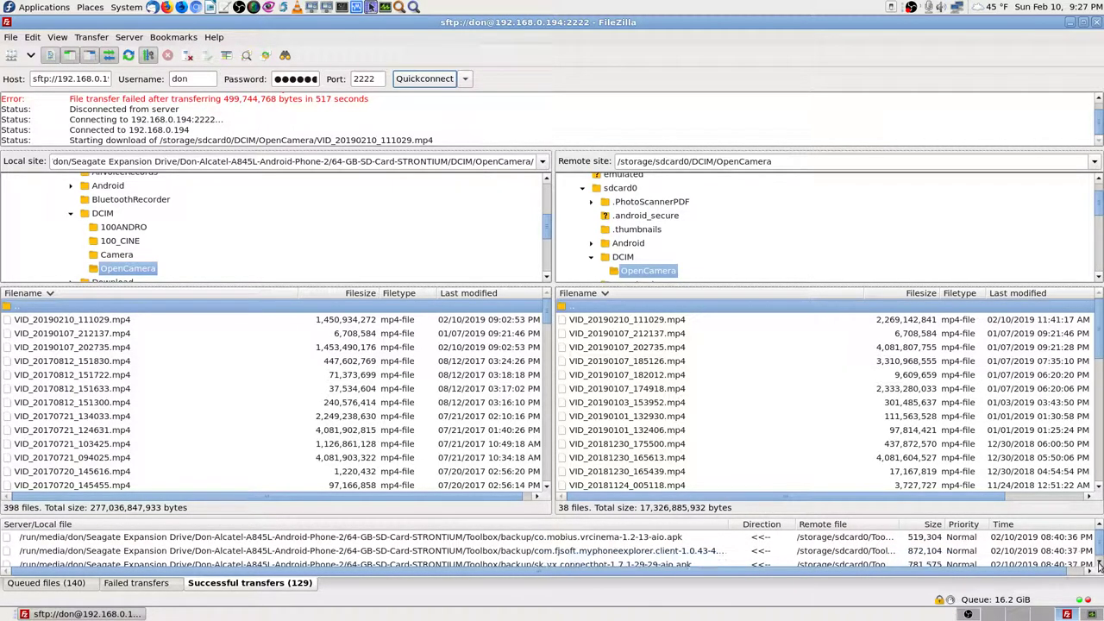
{"action": "scroll", "coordinate": [1099, 565], "scroll_direction": "down", "scroll_amount": 8}
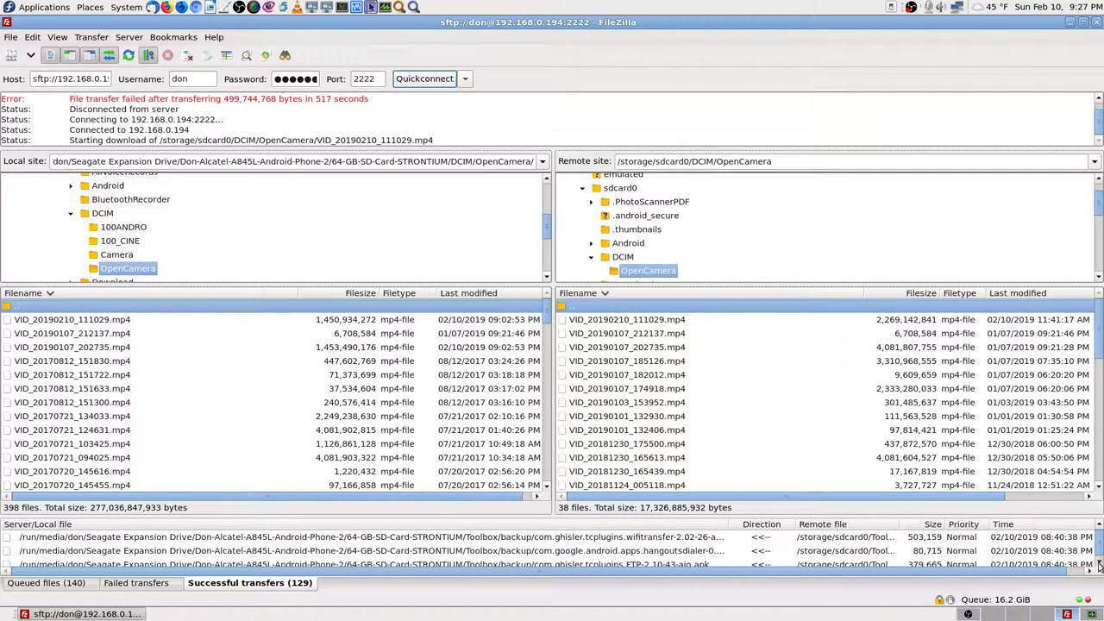
{"action": "scroll", "coordinate": [1099, 565], "scroll_direction": "down", "scroll_amount": 8}
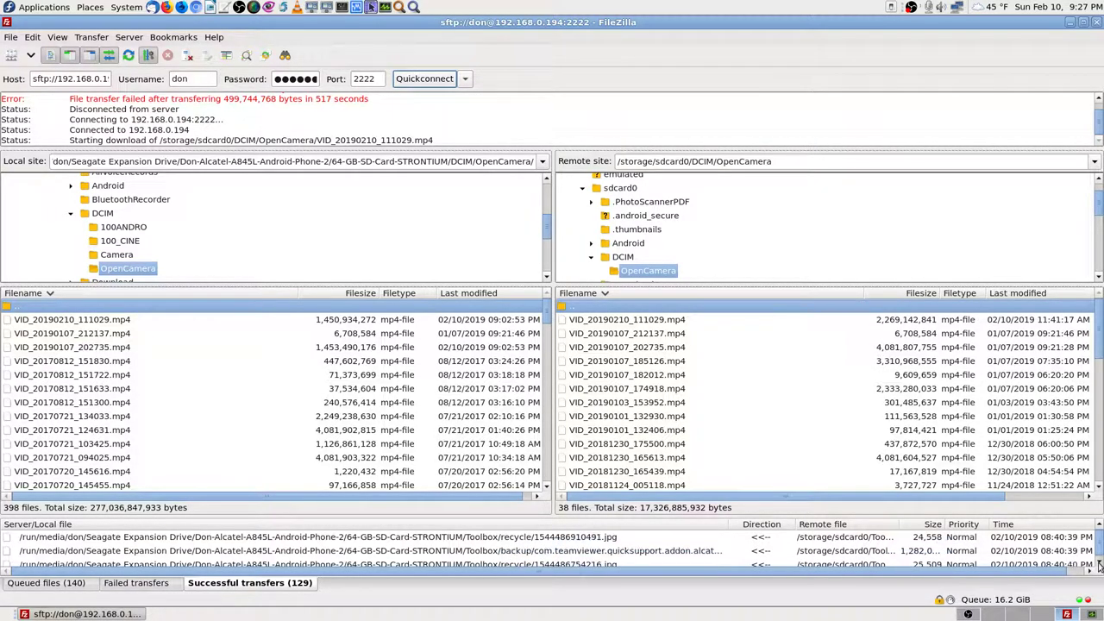
{"action": "scroll", "coordinate": [1099, 565], "scroll_direction": "down", "scroll_amount": 6}
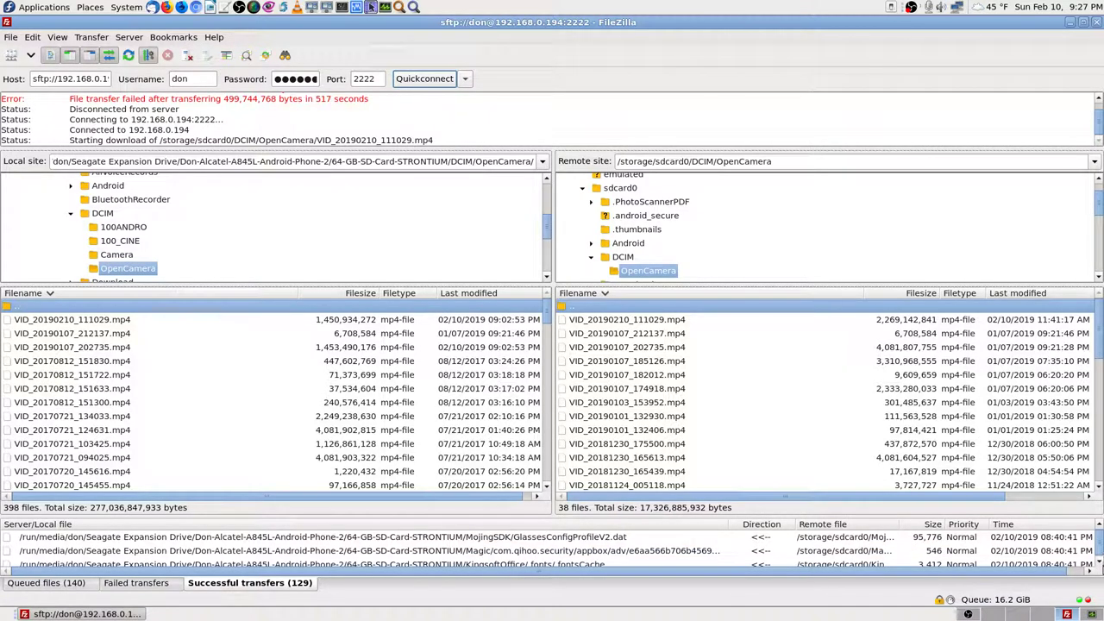
Step: Confirm the failed transfers list is still empty and return to the queued files
{"action": "left_click", "coordinate": [159, 585]}
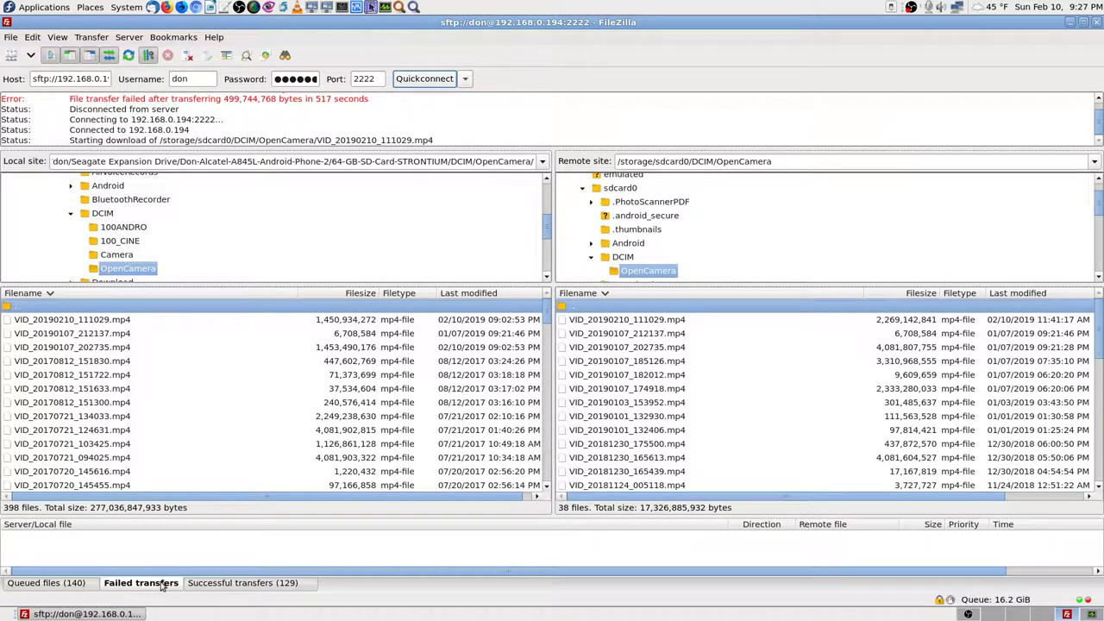
{"action": "left_click", "coordinate": [68, 584]}
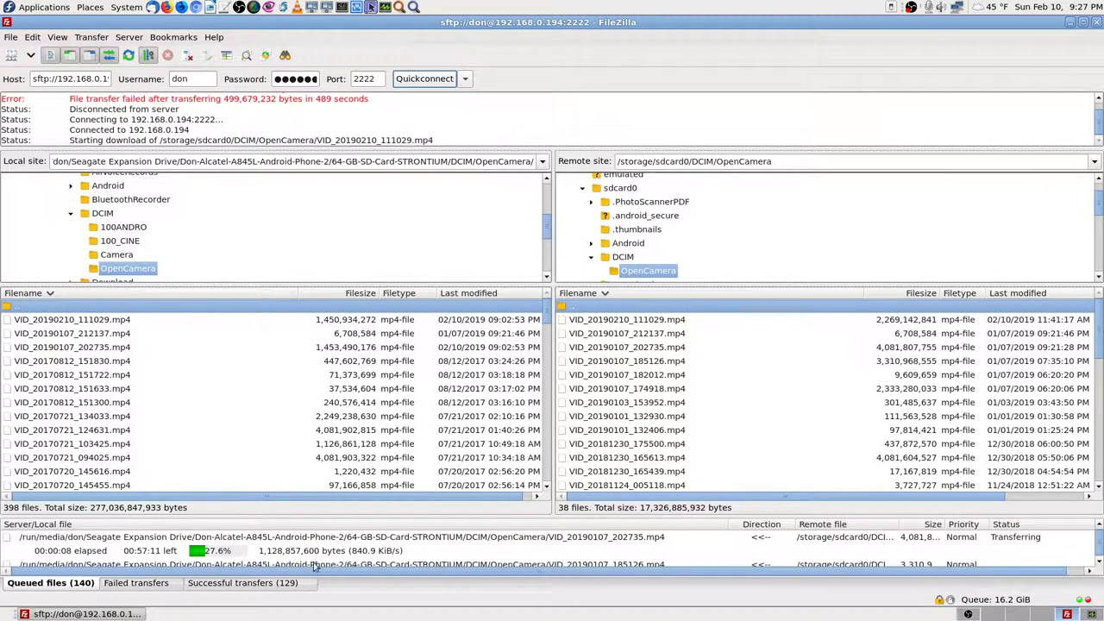
Step: Select the VID_20190210_111029.mp4 transfer in the queue and scroll through the queue
{"action": "left_click", "coordinate": [270, 553]}
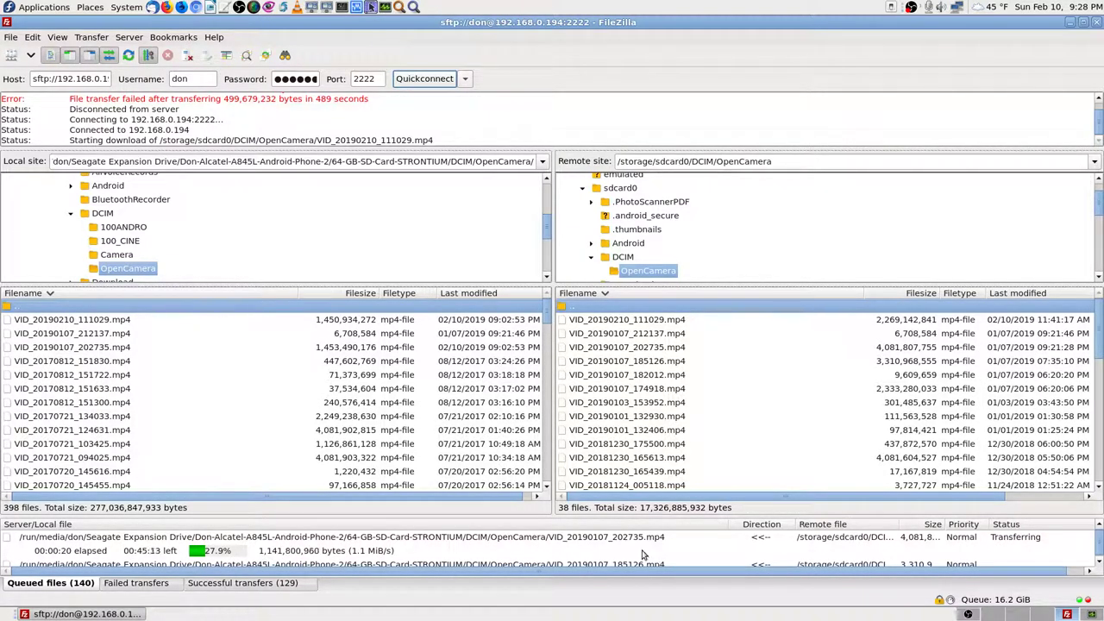
{"action": "scroll", "coordinate": [366, 559], "scroll_direction": "down", "scroll_amount": 5}
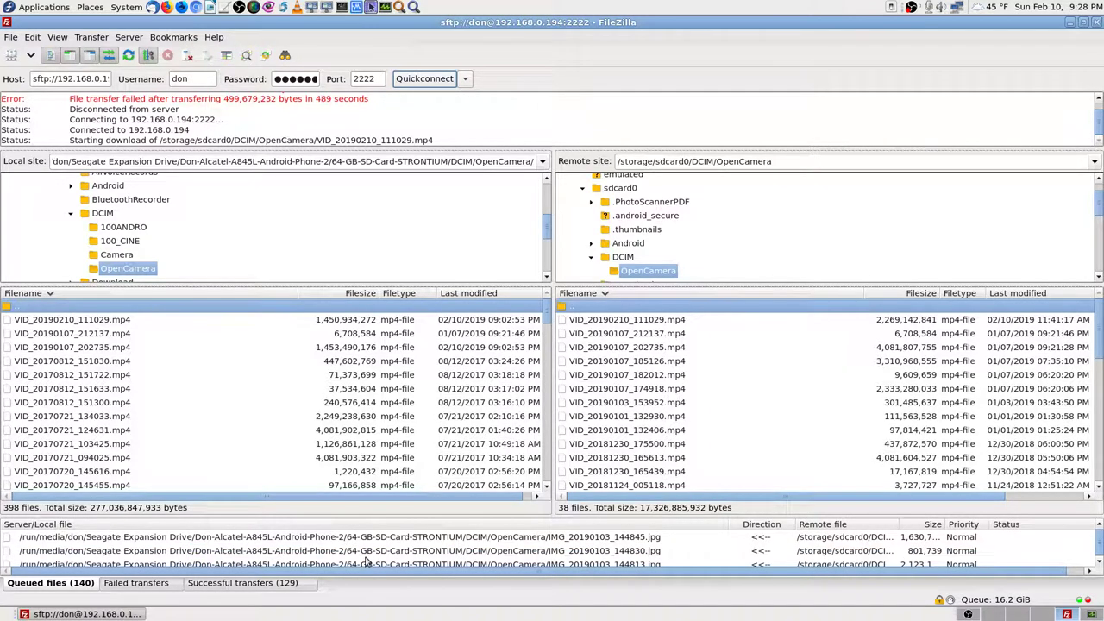
{"action": "scroll", "coordinate": [366, 559], "scroll_direction": "up", "scroll_amount": 5}
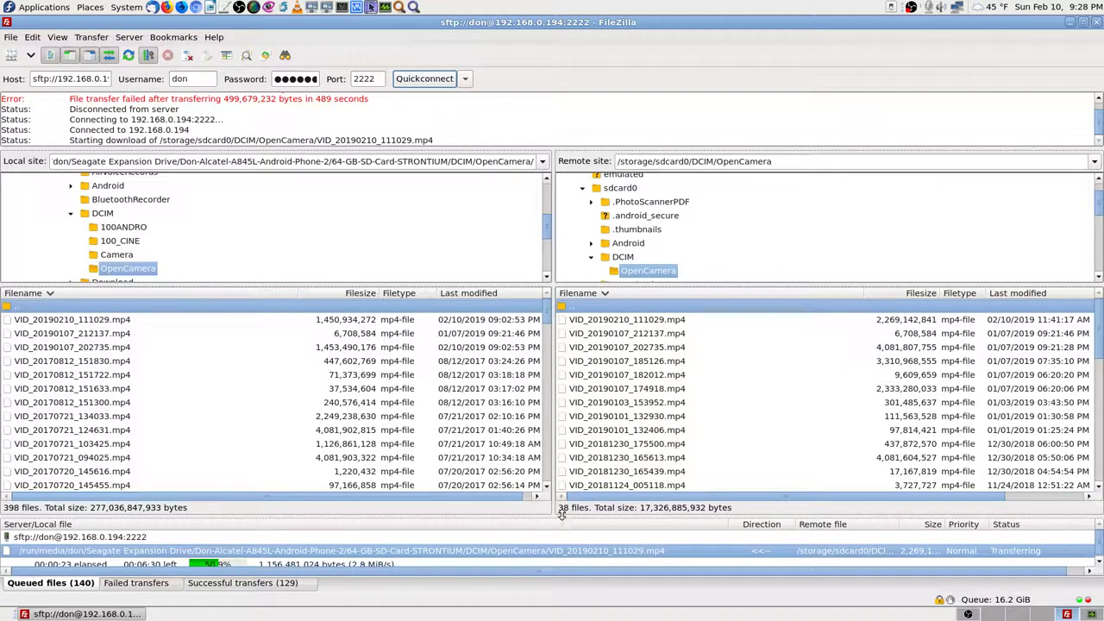
Step: Enlarge the transfer queue pane and select VID_20190210_111029.mp4 and VID_20190107_202735.mp4 remotely
{"action": "left_click_drag", "start_coordinate": [561, 513], "coordinate": [564, 472]}
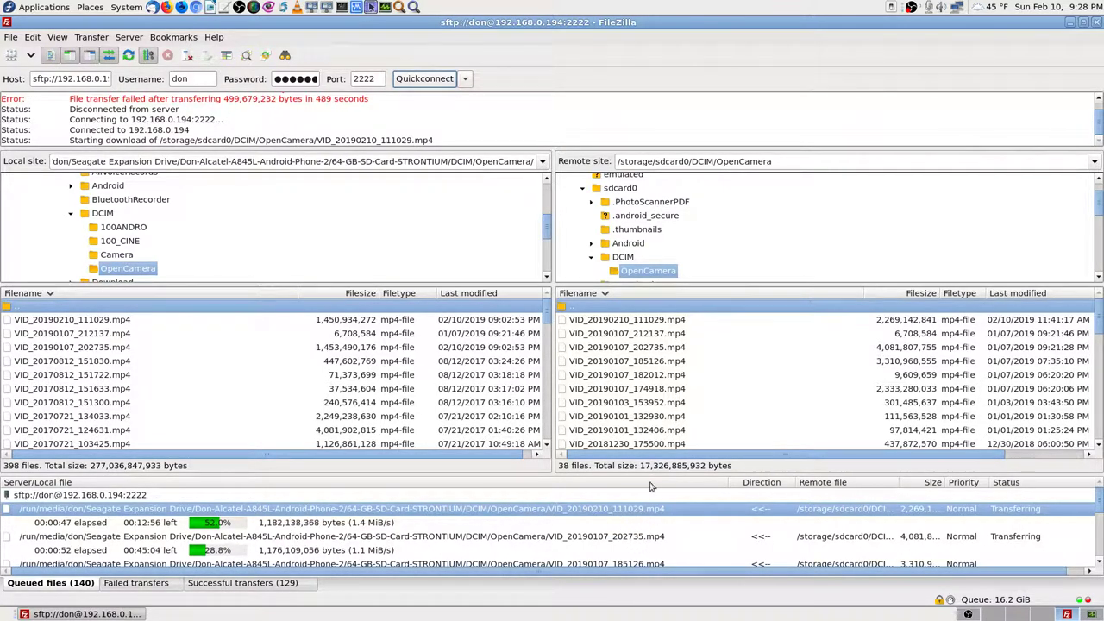
{"action": "left_click", "coordinate": [675, 321]}
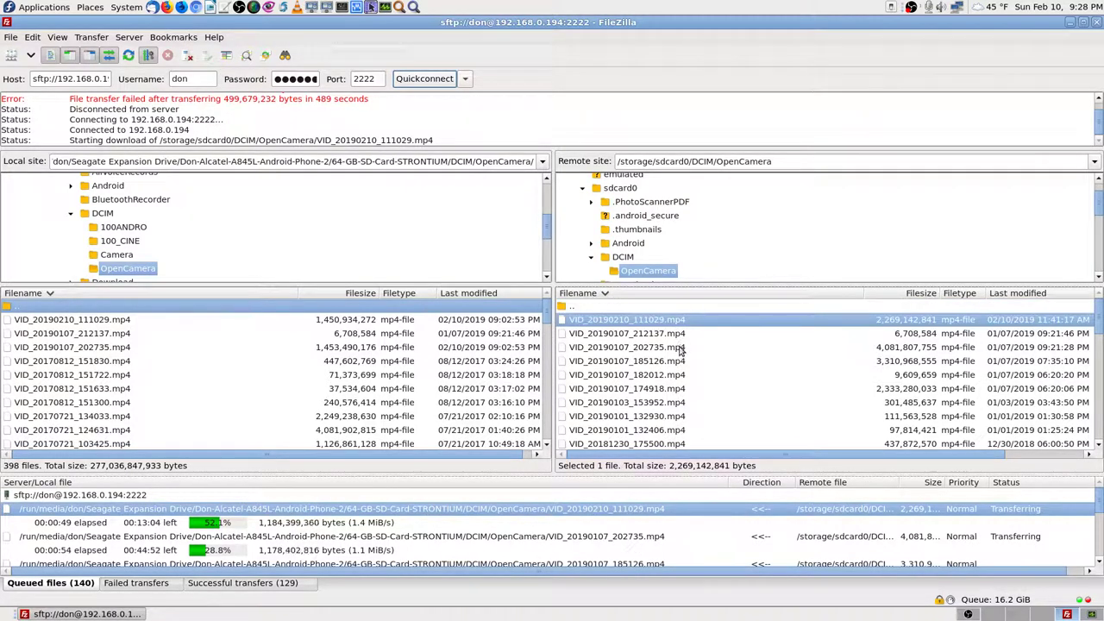
{"action": "left_click", "coordinate": [681, 347]}
{"action": "left_click", "coordinate": [645, 310]}
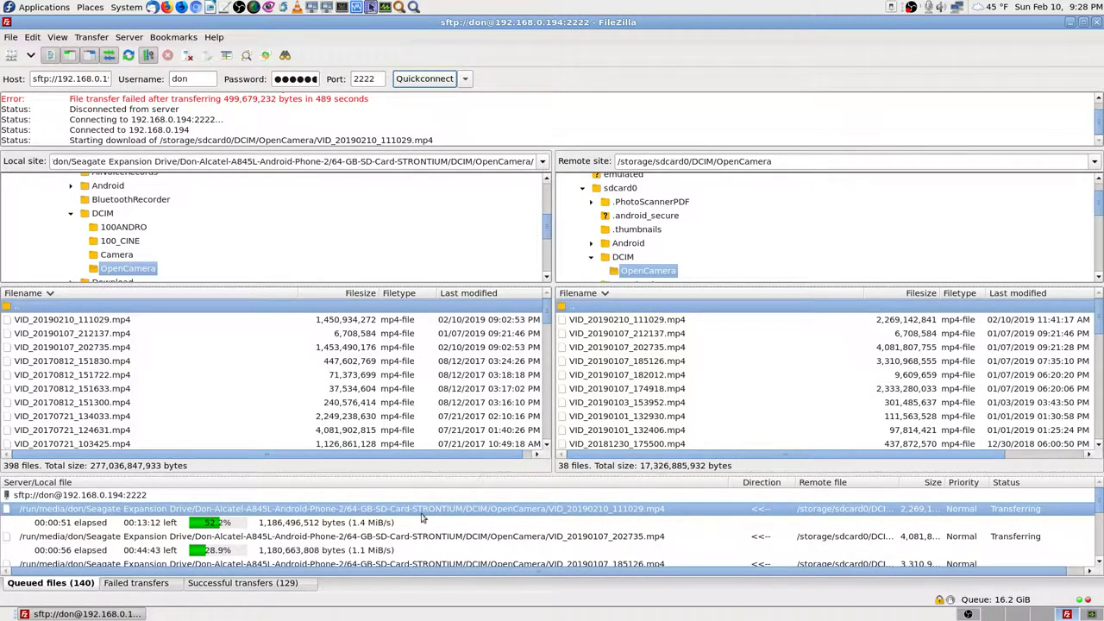
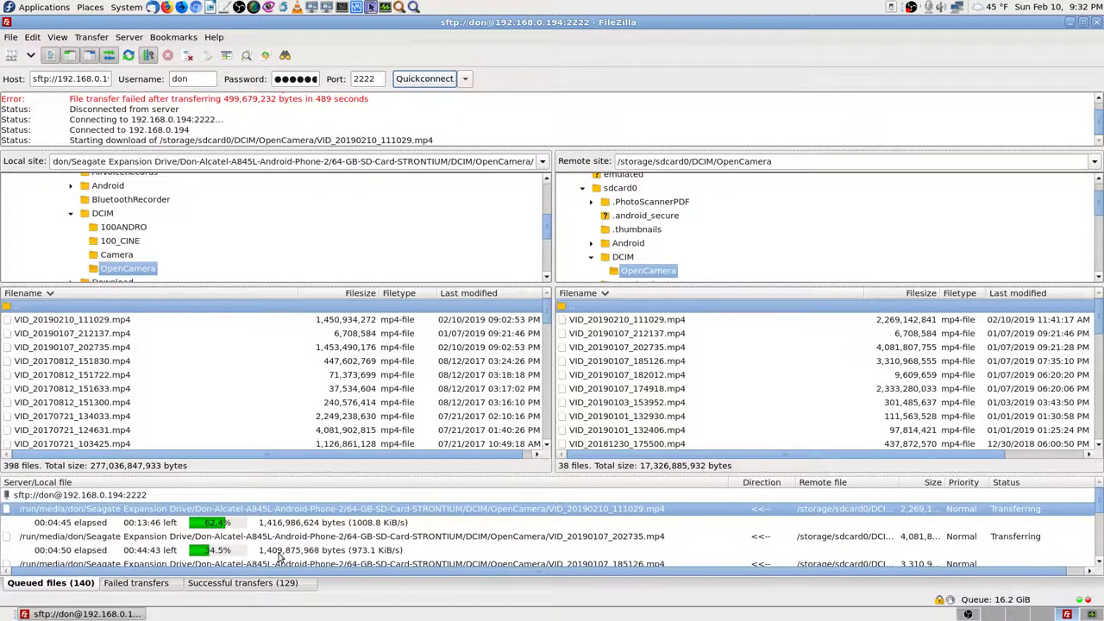
Step: Review the failed and successful transfer lists, including VID_20190107_212137.mp4, then return to Failed transfers
{"action": "left_click", "coordinate": [150, 590]}
{"action": "left_click", "coordinate": [241, 586]}
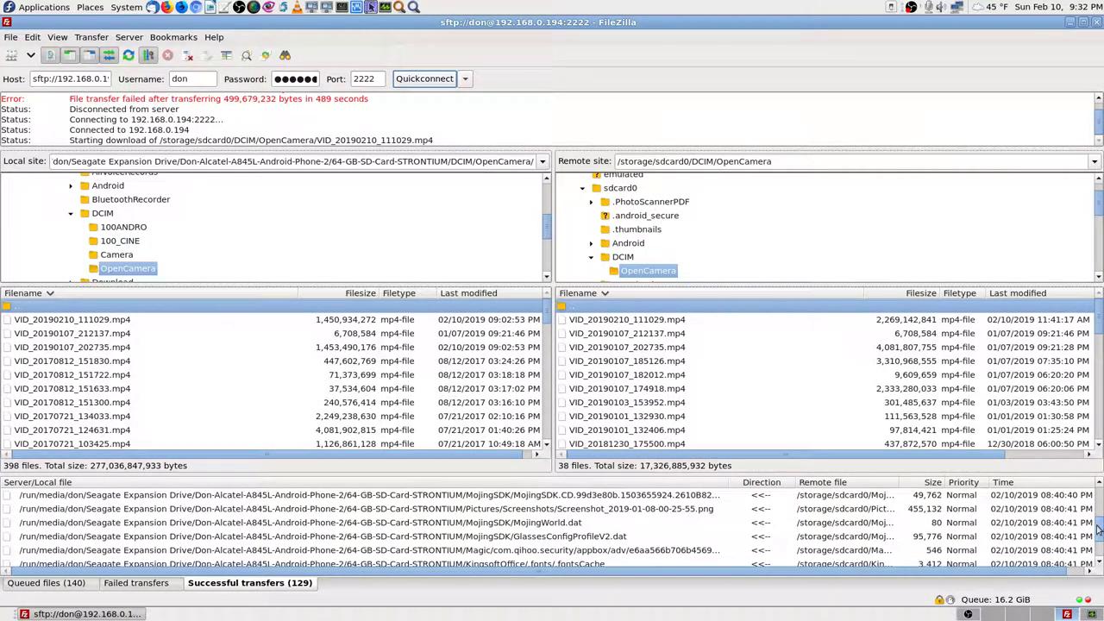
{"action": "left_click_drag", "start_coordinate": [1099, 532], "coordinate": [1099, 538]}
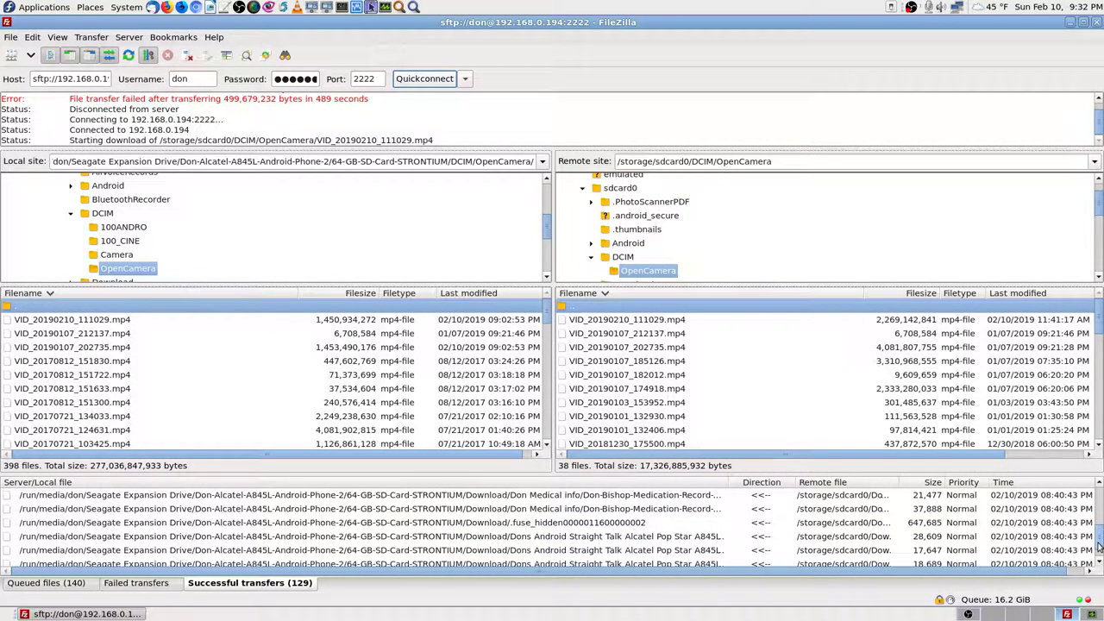
{"action": "left_click_drag", "start_coordinate": [1098, 547], "coordinate": [1099, 549]}
{"action": "left_click", "coordinate": [798, 566]}
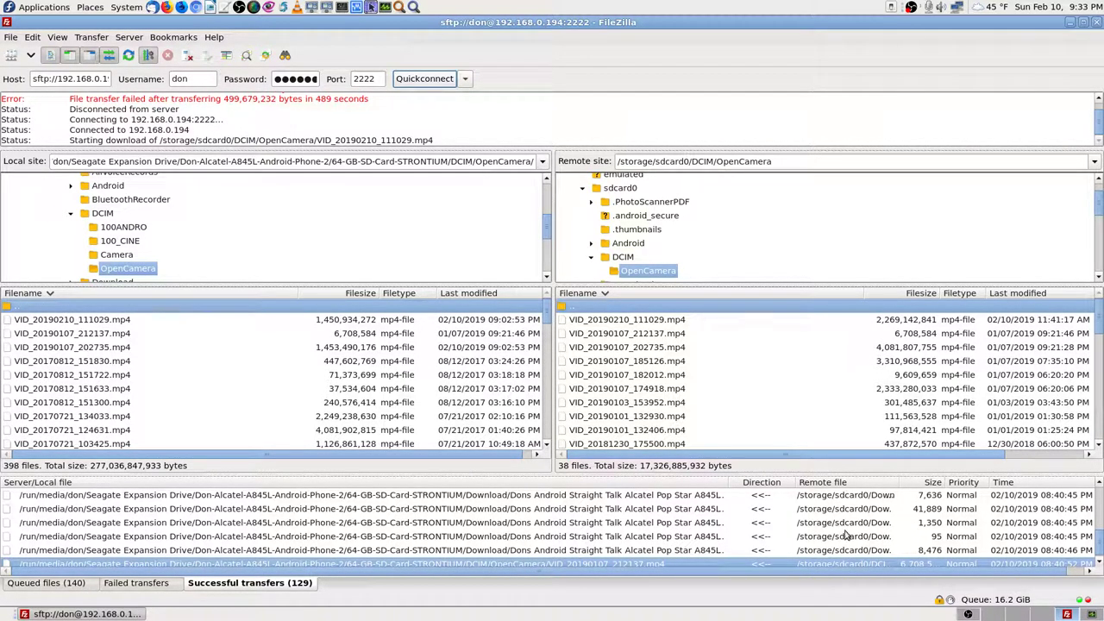
{"action": "scroll", "coordinate": [940, 538], "scroll_direction": "up", "scroll_amount": 1}
{"action": "mouse_move", "coordinate": [1100, 548]}
{"action": "left_mouse_down"}
{"action": "mouse_move", "coordinate": [1100, 499]}
{"action": "mouse_move", "coordinate": [1100, 561]}
{"action": "left_mouse_up"}
{"action": "left_click", "coordinate": [142, 584]}
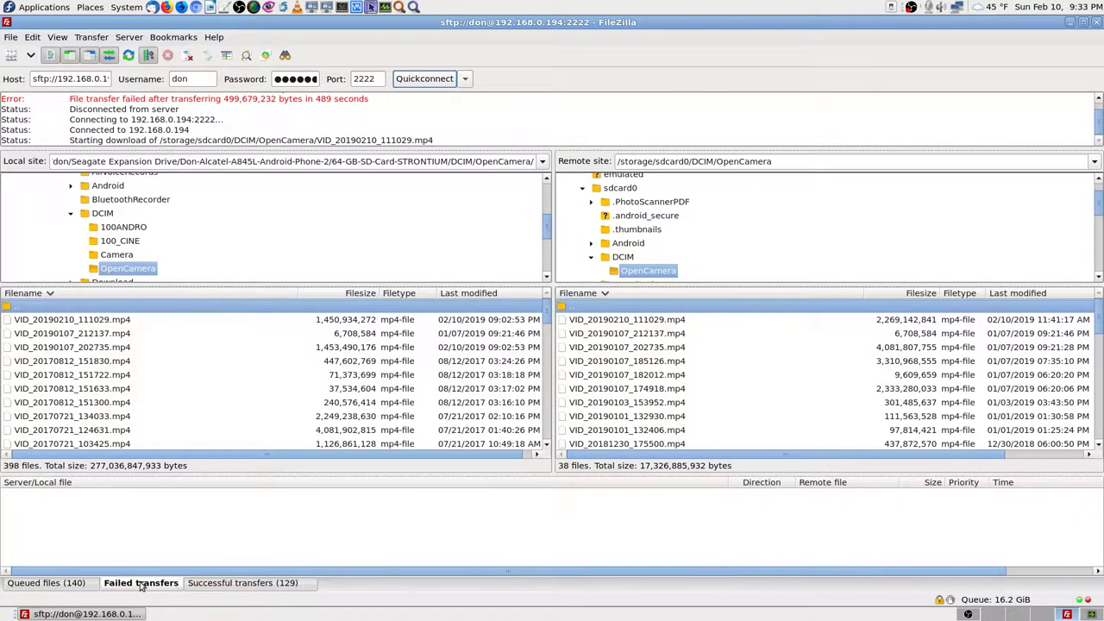
Step: Switch back to the Queued files list showing the two videos still downloading
{"action": "left_click", "coordinate": [69, 586]}
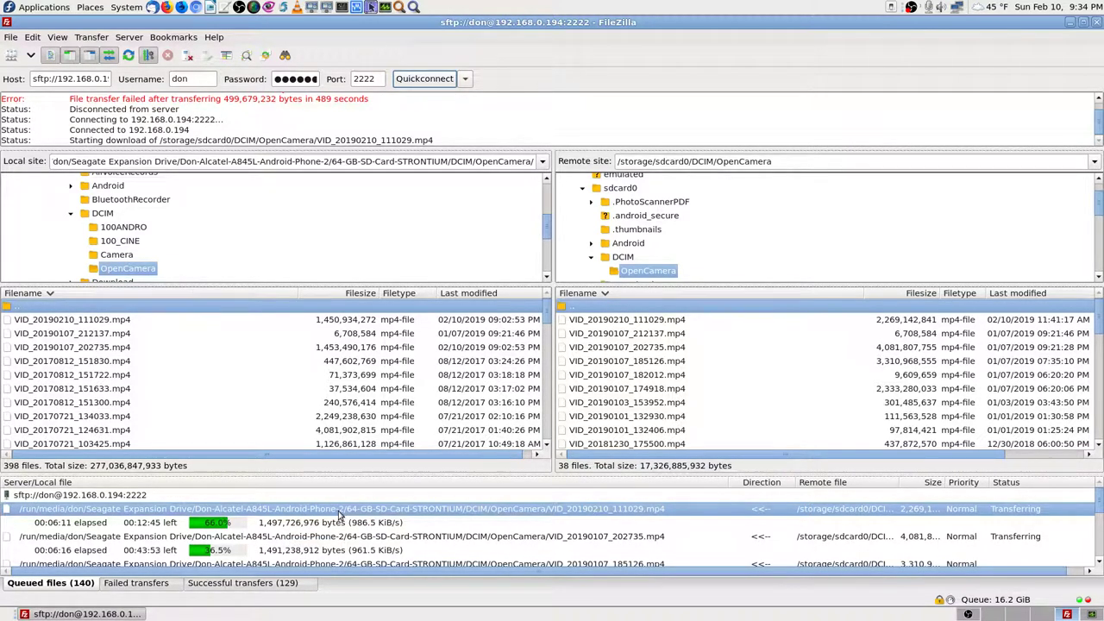
{"action": "scroll", "coordinate": [466, 129], "scroll_direction": "down", "scroll_amount": 1}
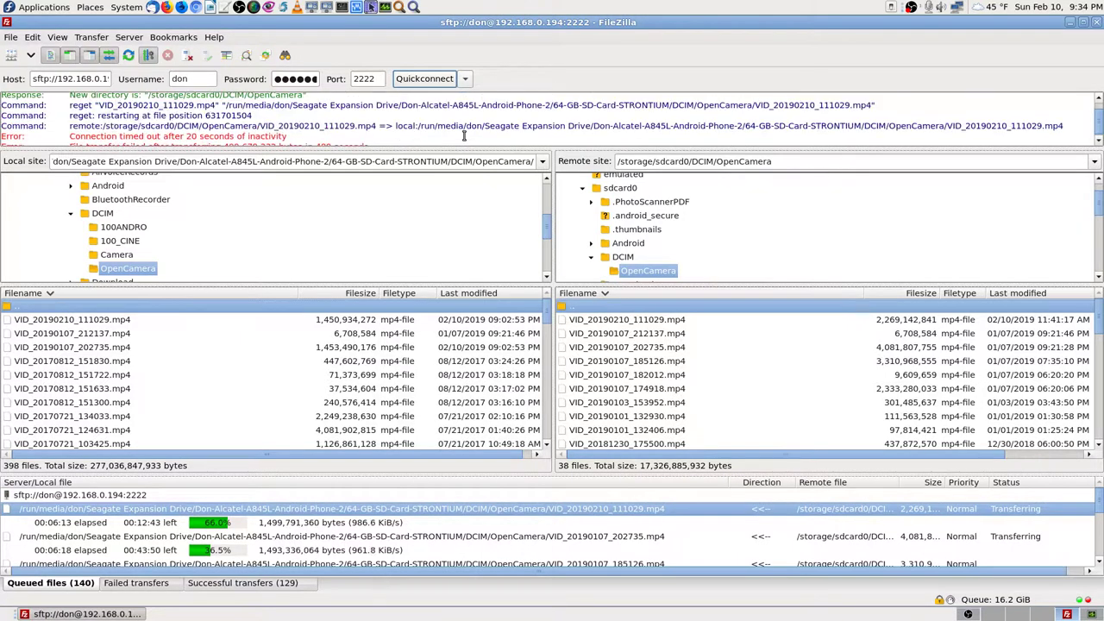
{"action": "scroll", "coordinate": [463, 135], "scroll_direction": "up", "scroll_amount": 1}
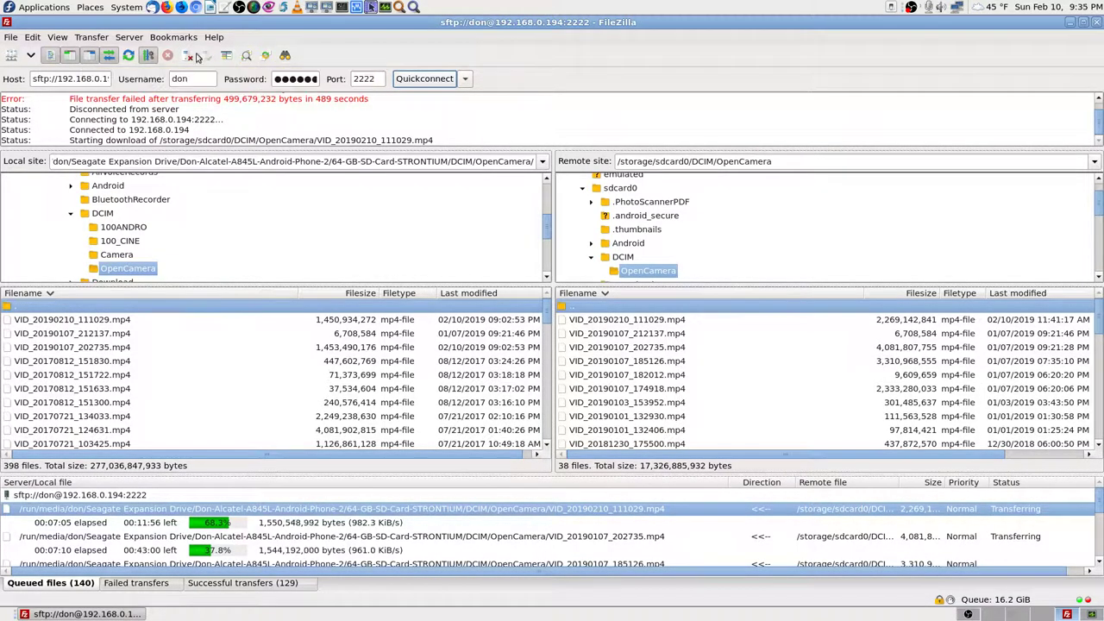
{"action": "left_click", "coordinate": [90, 39]}
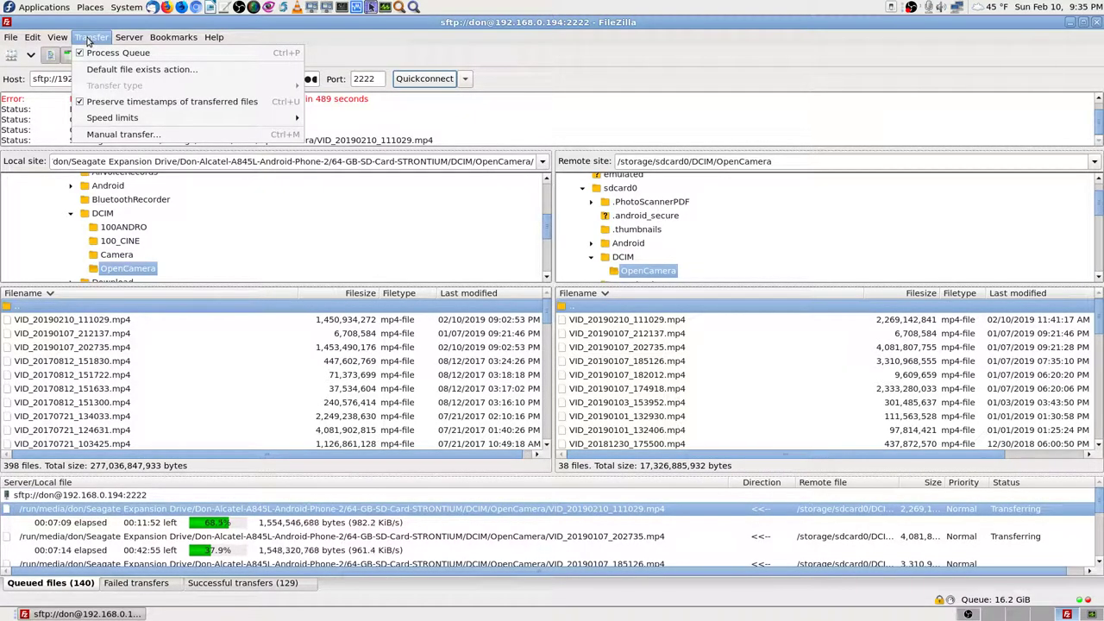
{"action": "mouse_move", "coordinate": [130, 39]}
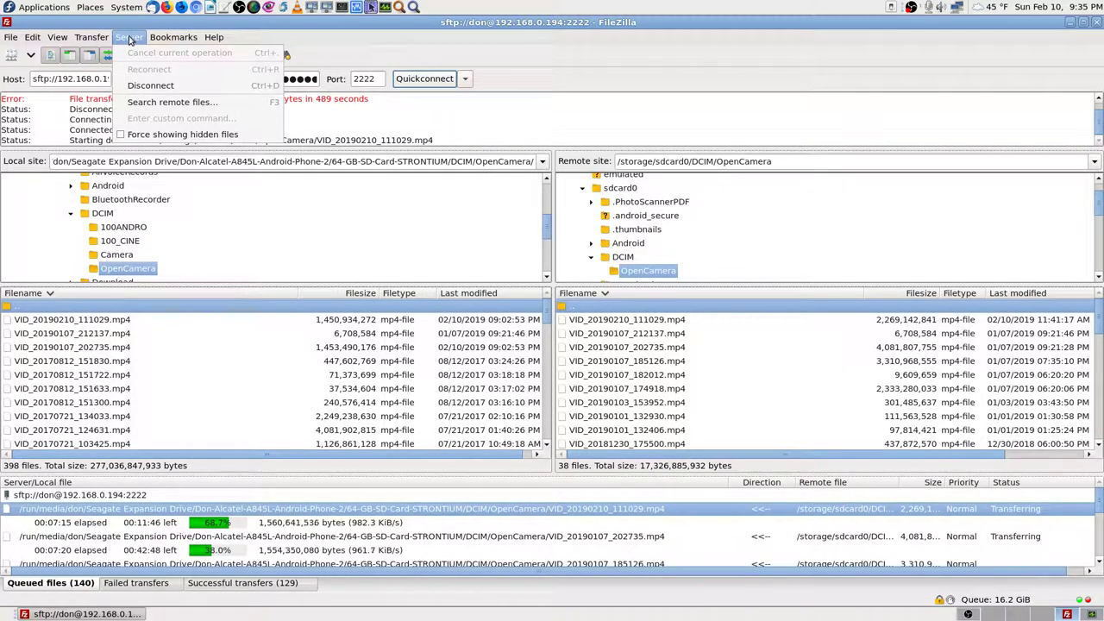
{"action": "mouse_move", "coordinate": [96, 43]}
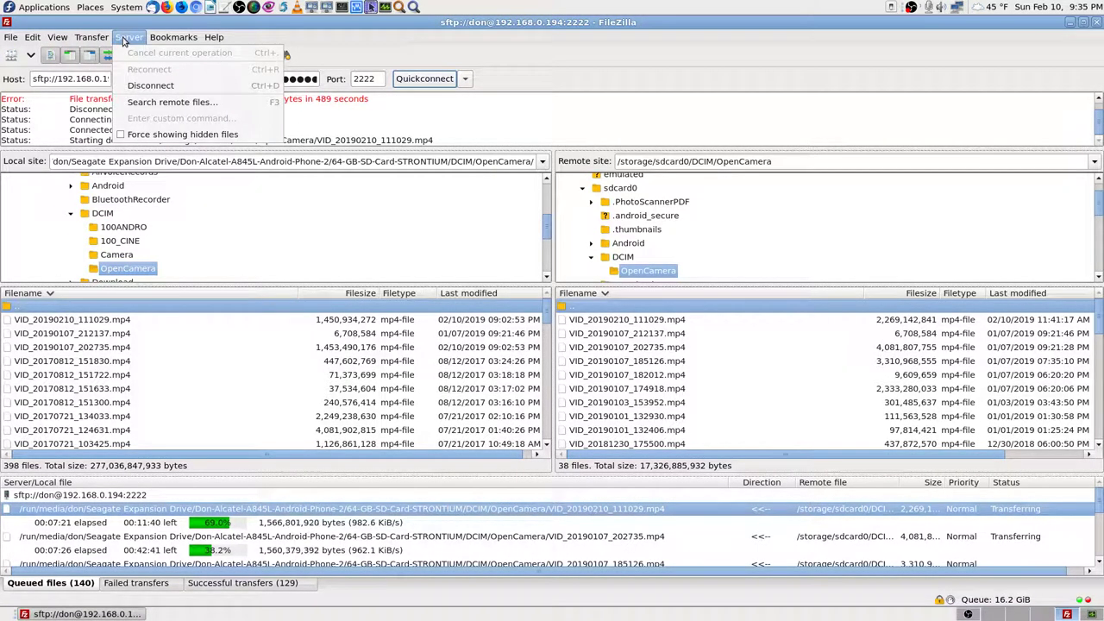
{"action": "left_click", "coordinate": [496, 52]}
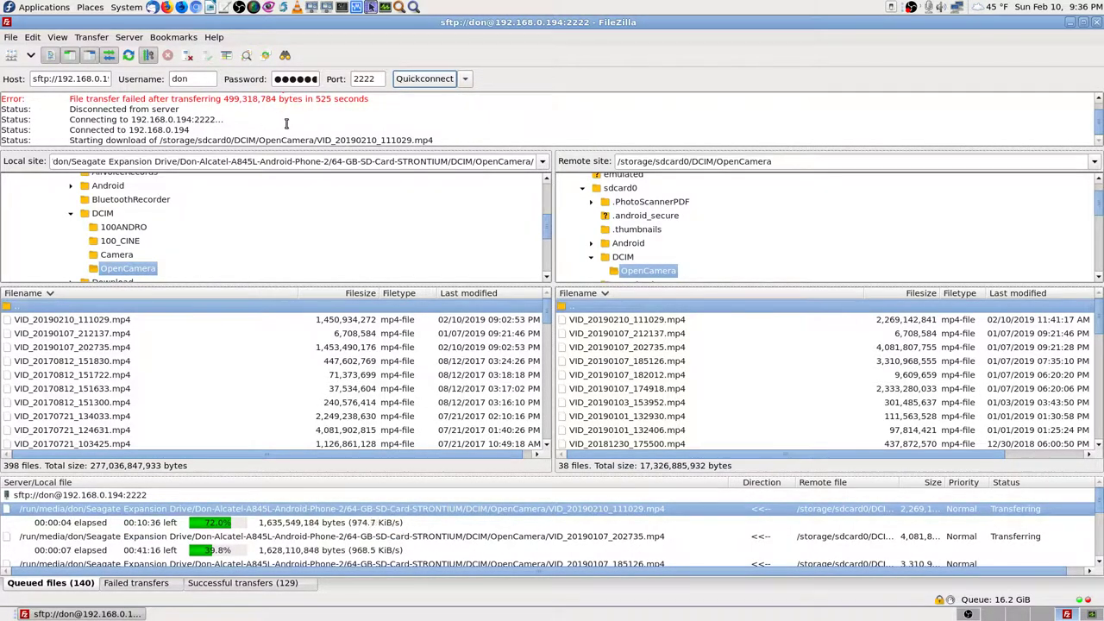
{"action": "scroll", "coordinate": [285, 124], "scroll_direction": "up", "scroll_amount": 1}
{"action": "scroll", "coordinate": [285, 123], "scroll_direction": "down", "scroll_amount": 1}
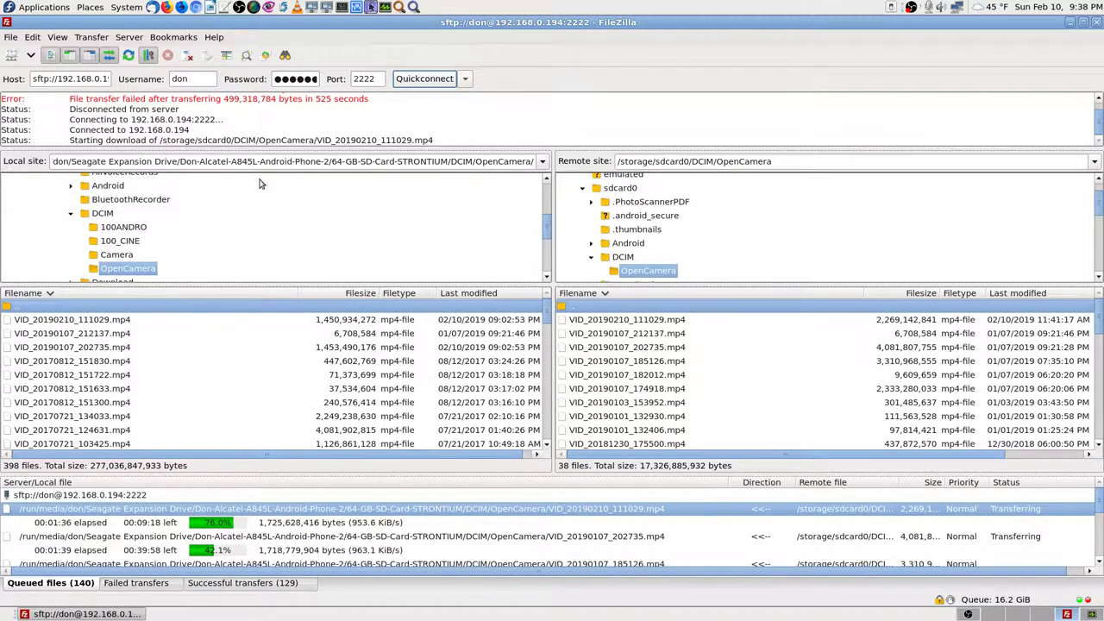
Step: Select and copy the whole host address from the host field
{"action": "left_click", "coordinate": [88, 79]}
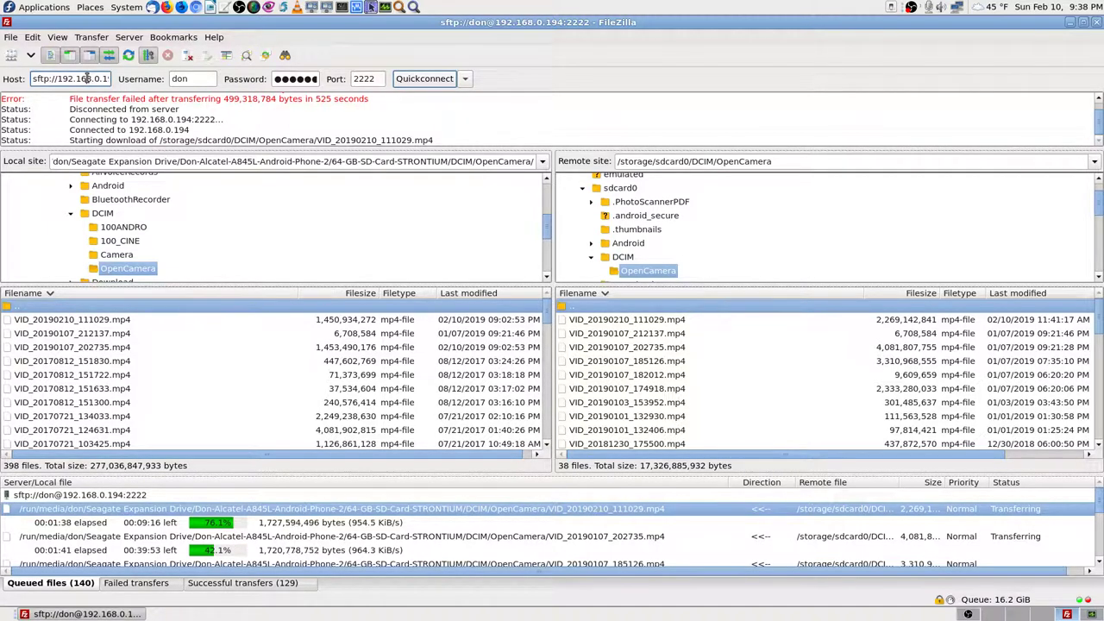
{"action": "right_click", "coordinate": [90, 79]}
{"action": "left_click", "coordinate": [125, 153]}
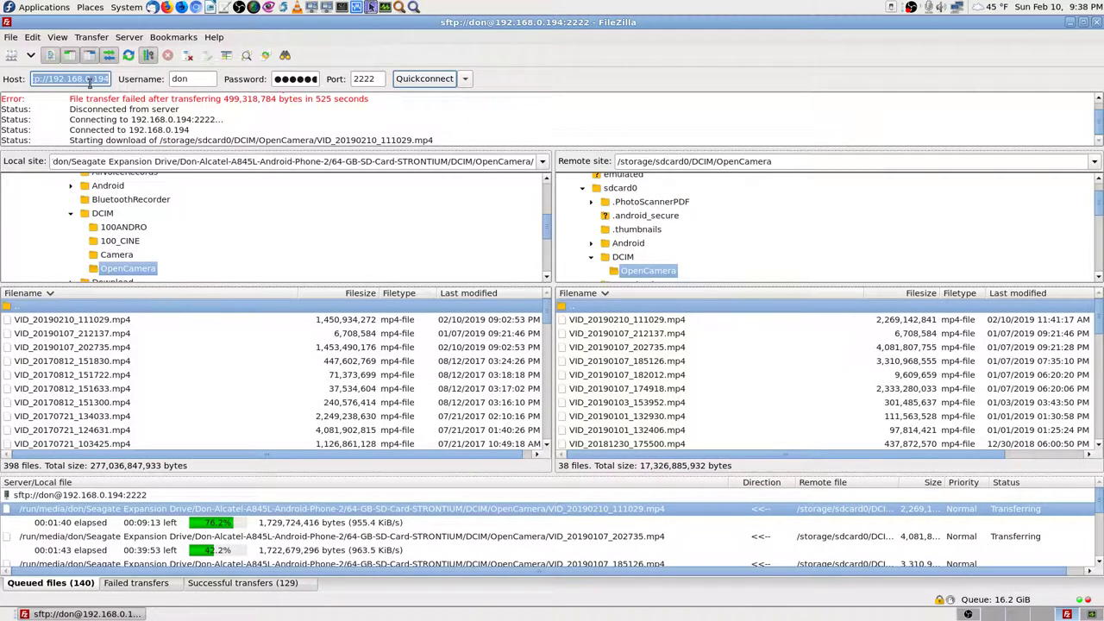
{"action": "right_click", "coordinate": [93, 87]}
{"action": "left_click", "coordinate": [116, 107]}
Step: Review the timeout errors in the message log, then bring OBS Studio forward
{"action": "scroll", "coordinate": [291, 120], "scroll_direction": "up", "scroll_amount": 1}
{"action": "scroll", "coordinate": [258, 124], "scroll_direction": "up", "scroll_amount": 1}
{"action": "scroll", "coordinate": [385, 123], "scroll_direction": "up", "scroll_amount": 1}
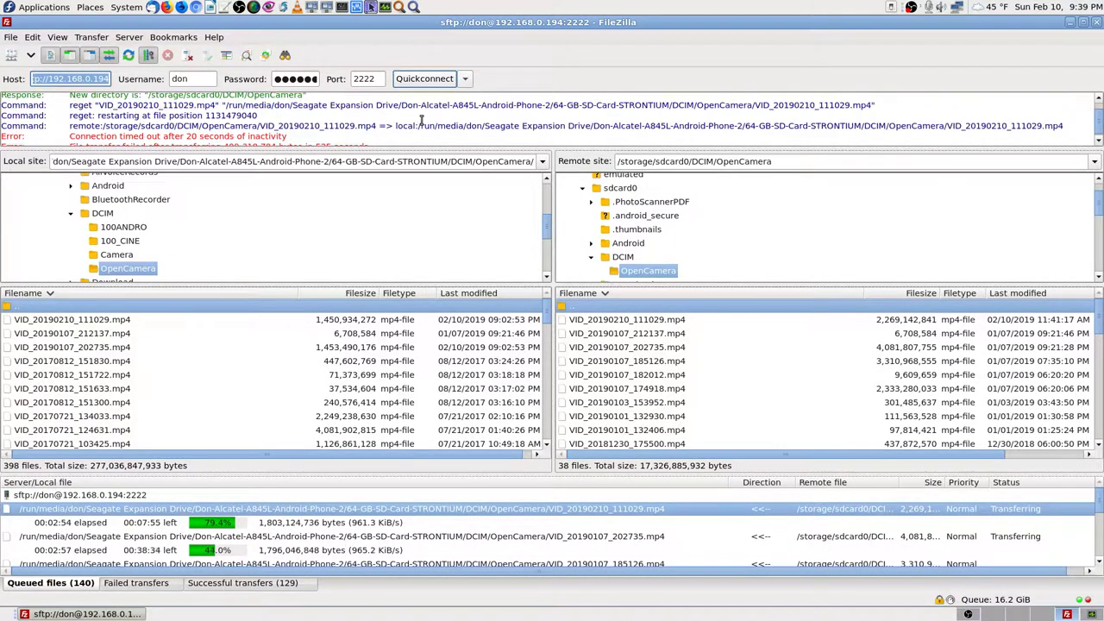
{"action": "scroll", "coordinate": [422, 120], "scroll_direction": "up", "scroll_amount": 1}
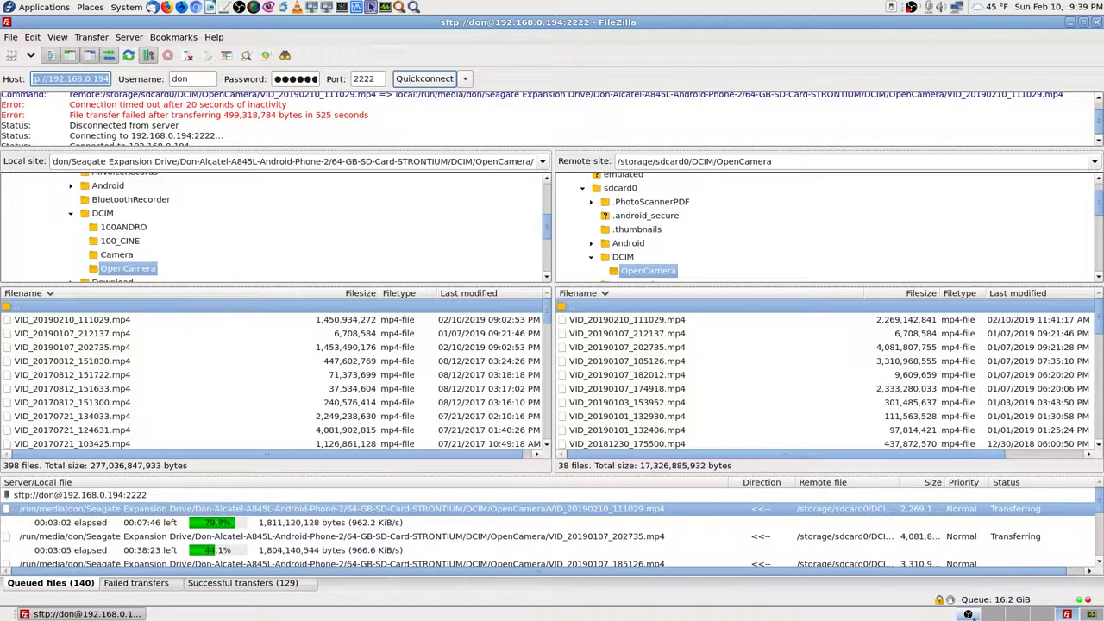
{"action": "left_click", "coordinate": [969, 614]}
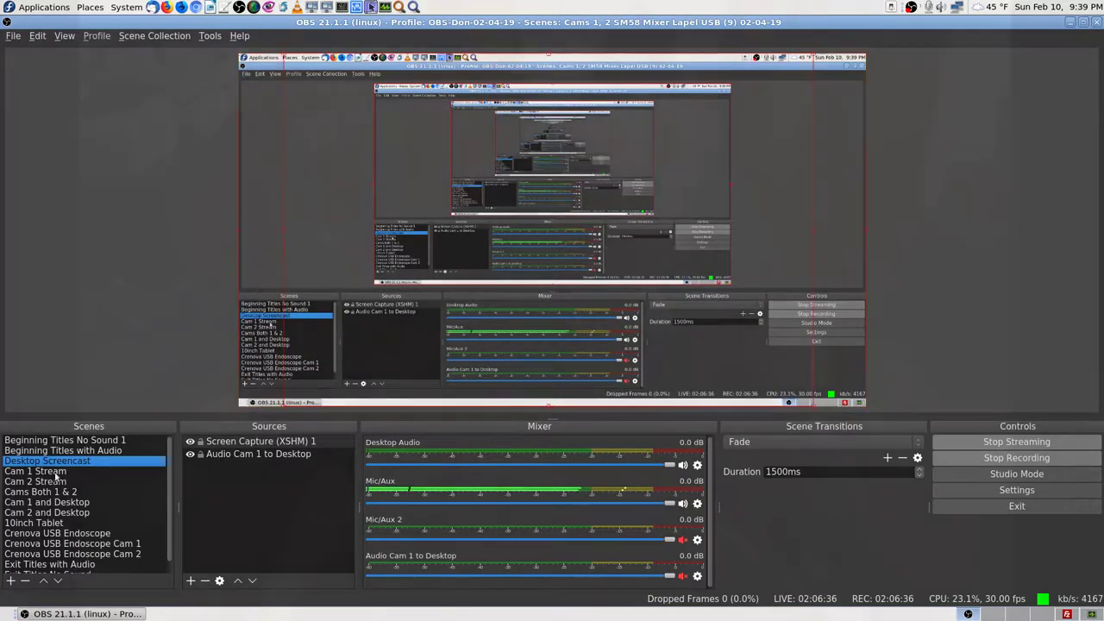
Step: Fade the OBS stream over to the Cam 1 Stream webcam scene
{"action": "left_click", "coordinate": [55, 474]}
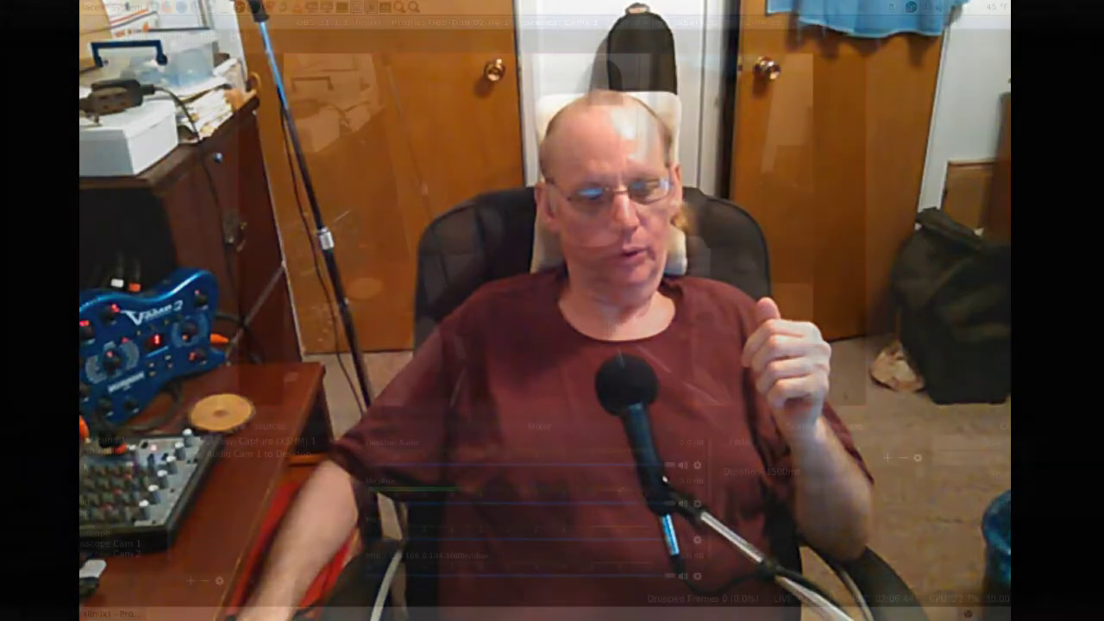
Step: Switch OBS back to Desktop Screencast and bring the FileZilla sftp window forward
{"action": "left_click", "coordinate": [47, 461]}
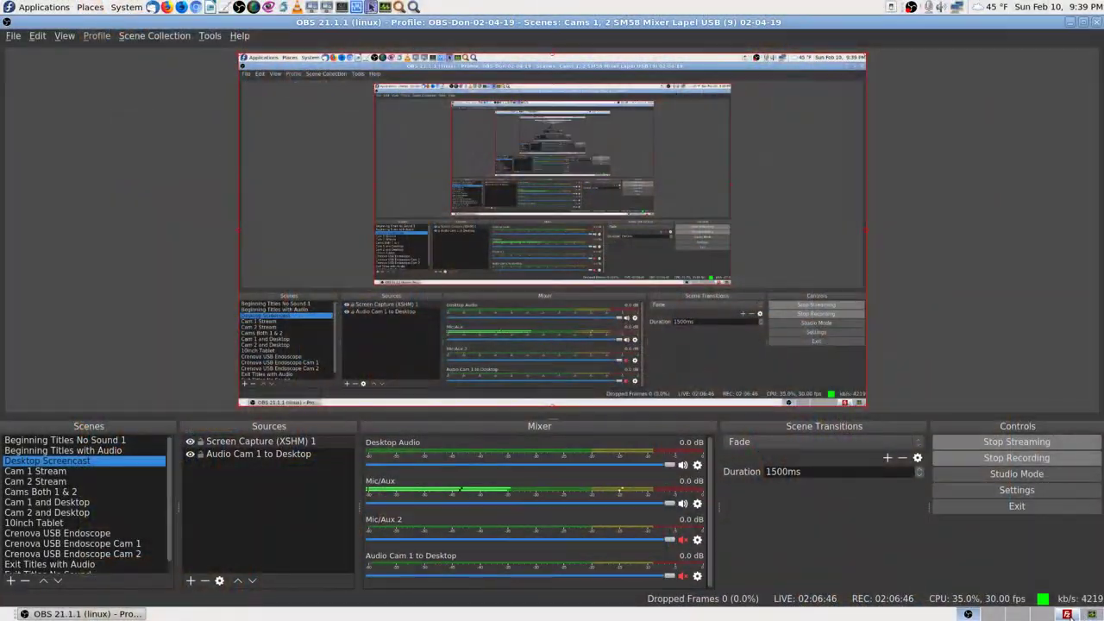
{"action": "left_click", "coordinate": [1068, 614]}
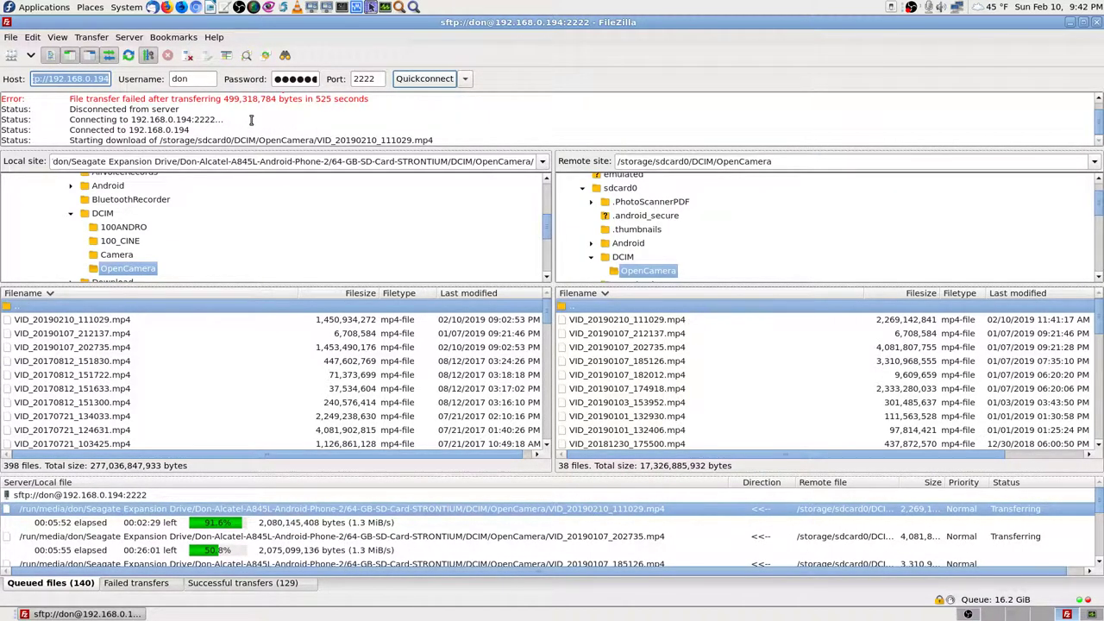
Step: Check the 'Bad message' errors in the log and select local VID_20190210_111029.mp4
{"action": "scroll", "coordinate": [343, 120], "scroll_direction": "up", "scroll_amount": 1}
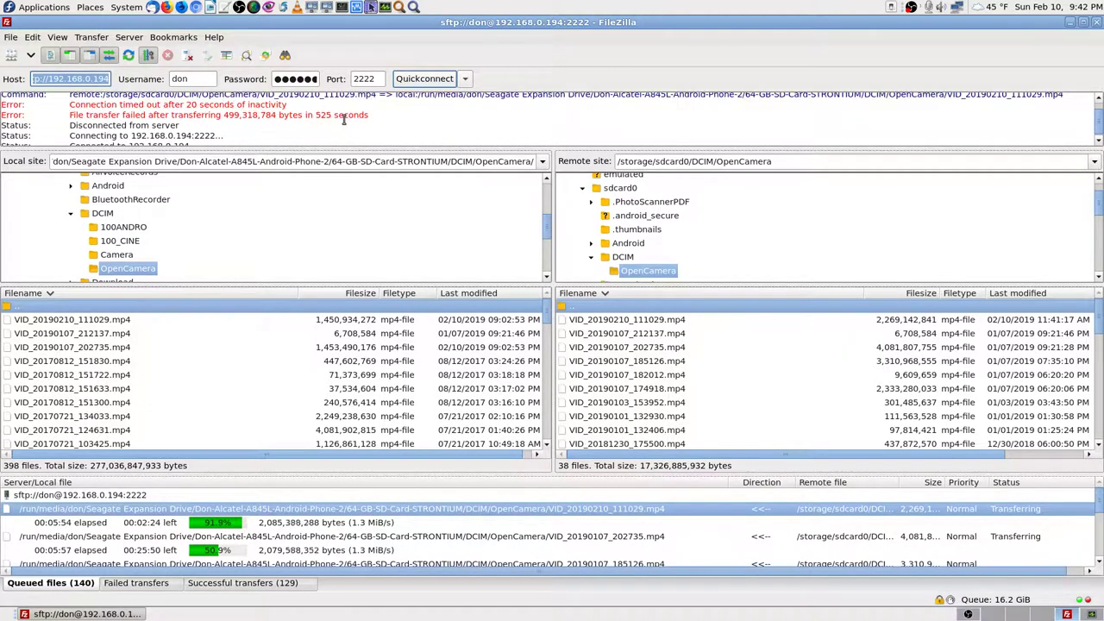
{"action": "scroll", "coordinate": [343, 120], "scroll_direction": "down", "scroll_amount": 1}
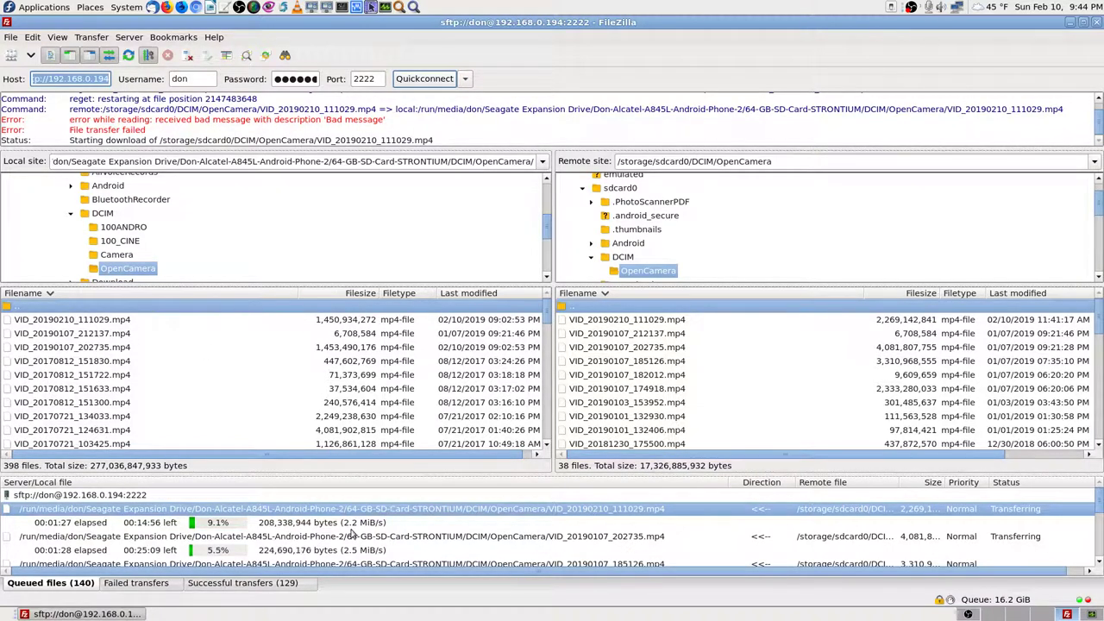
{"action": "left_click", "coordinate": [123, 321]}
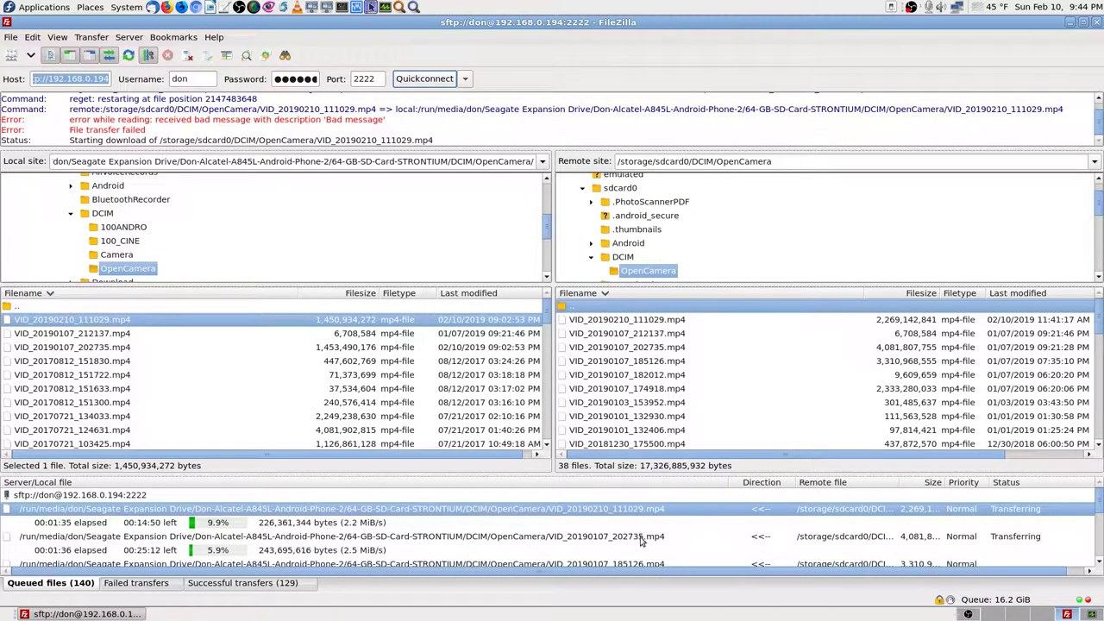
{"action": "scroll", "coordinate": [614, 554], "scroll_direction": "down", "scroll_amount": 1}
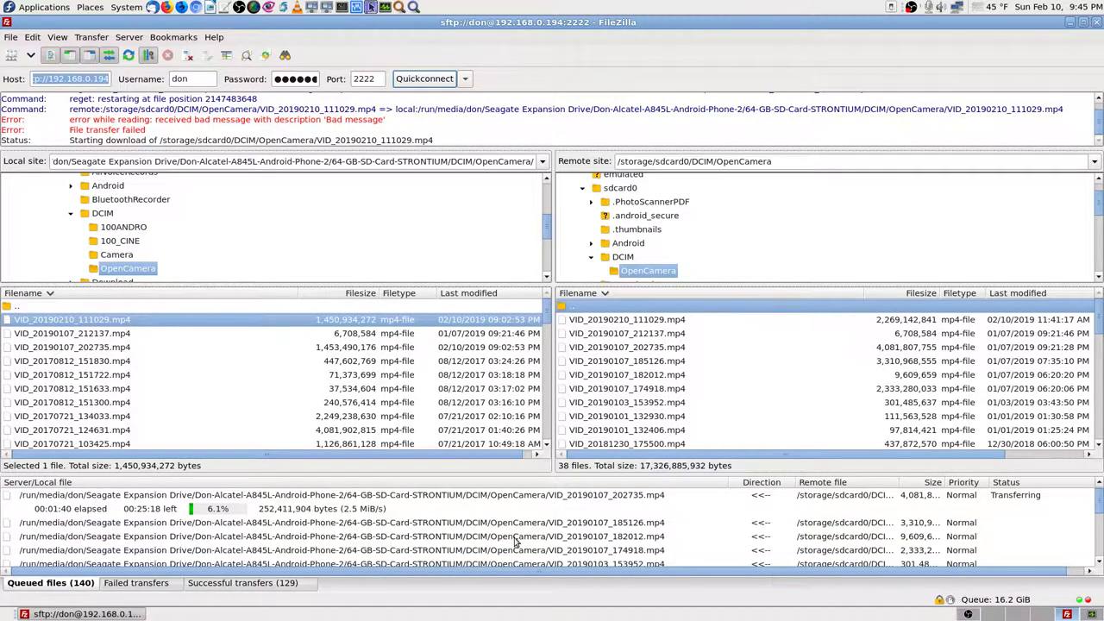
{"action": "scroll", "coordinate": [656, 537], "scroll_direction": "down", "scroll_amount": 2}
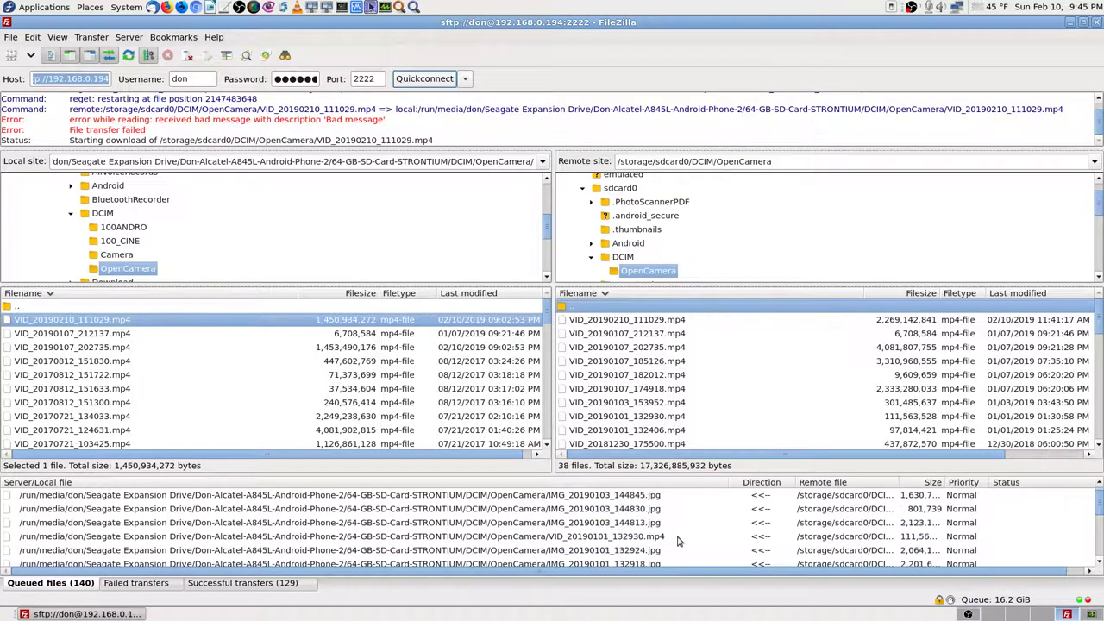
{"action": "scroll", "coordinate": [664, 539], "scroll_direction": "down", "scroll_amount": 4}
{"action": "scroll", "coordinate": [664, 538], "scroll_direction": "down", "scroll_amount": 5}
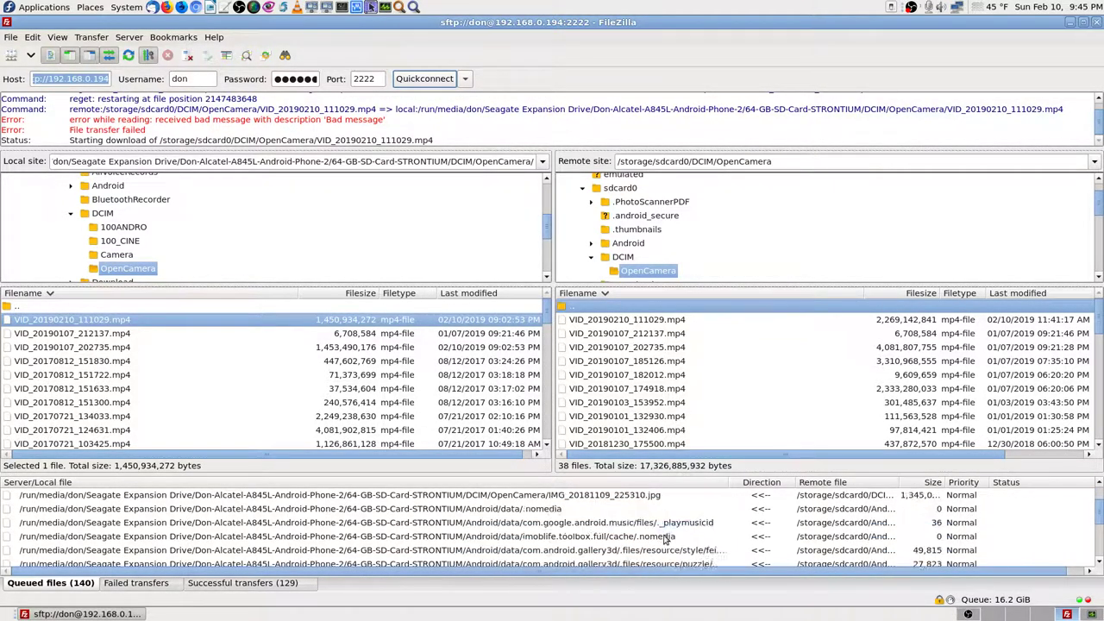
{"action": "scroll", "coordinate": [664, 540], "scroll_direction": "down", "scroll_amount": 3}
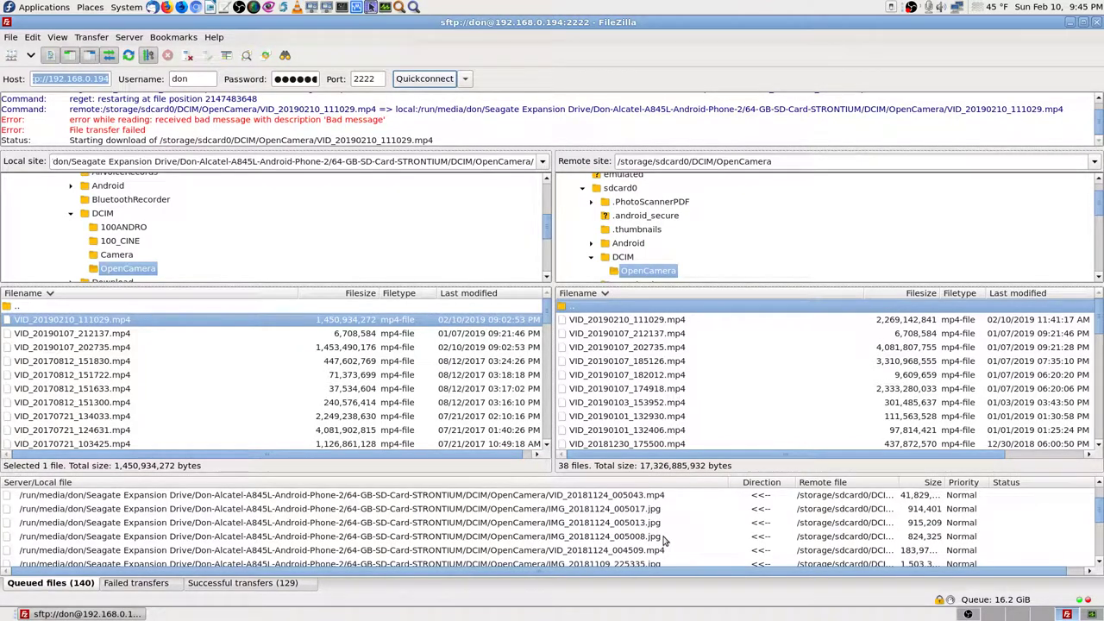
{"action": "scroll", "coordinate": [664, 540], "scroll_direction": "up", "scroll_amount": 15}
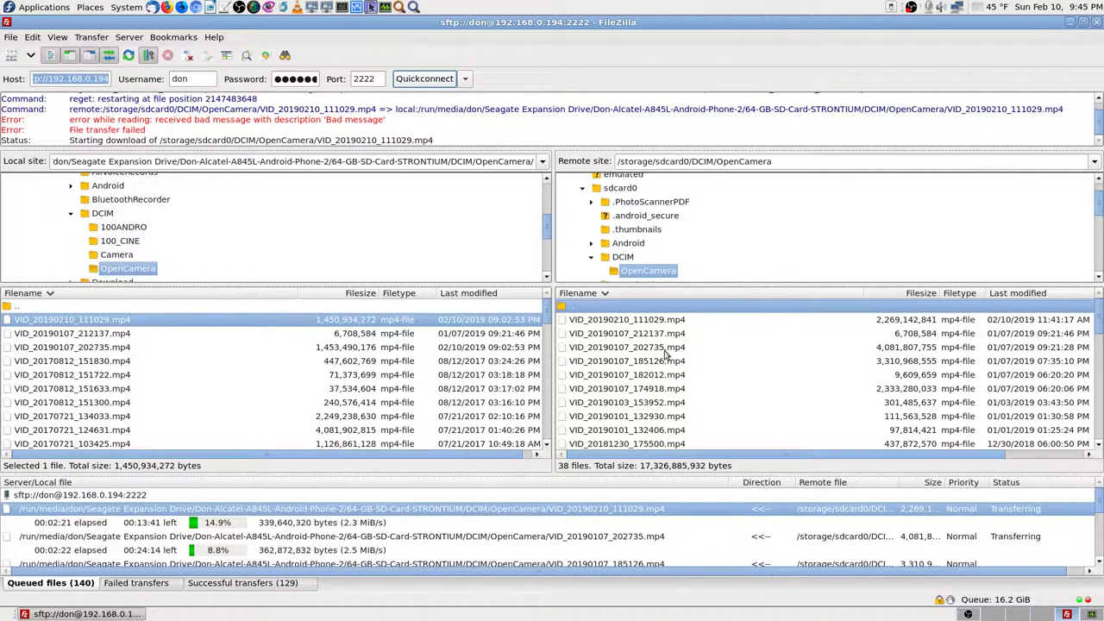
Step: Select both local videos, cancel the accidental rename, and disconnect from the phone's server
{"action": "left_click", "coordinate": [113, 349], "text": "ctrl"}
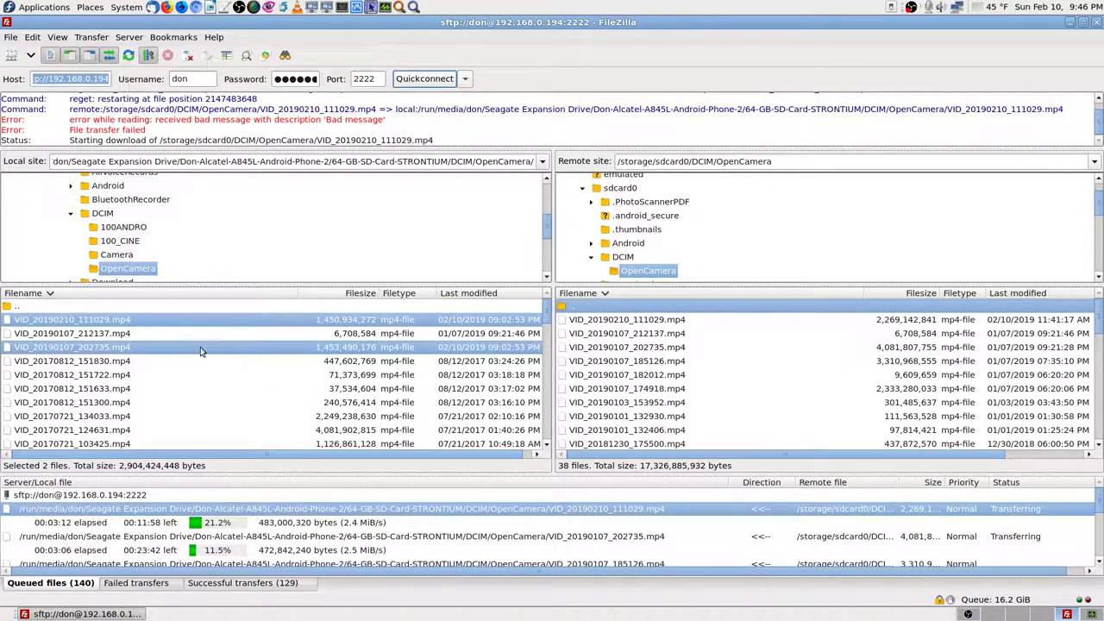
{"action": "left_click", "coordinate": [115, 348], "text": "ctrl"}
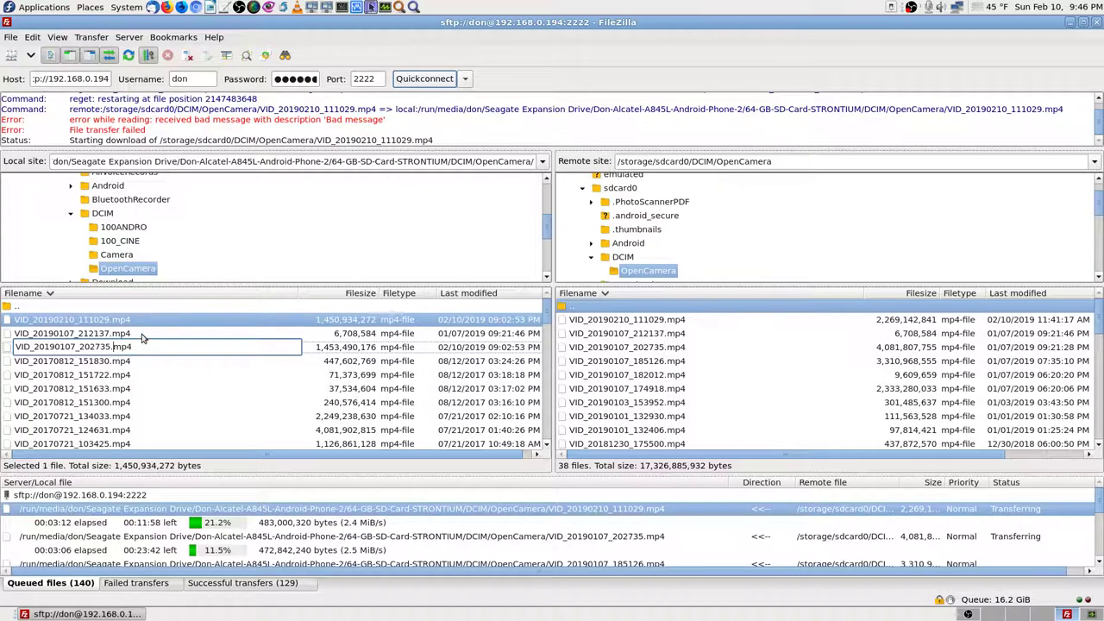
{"action": "key", "text": "Escape"}
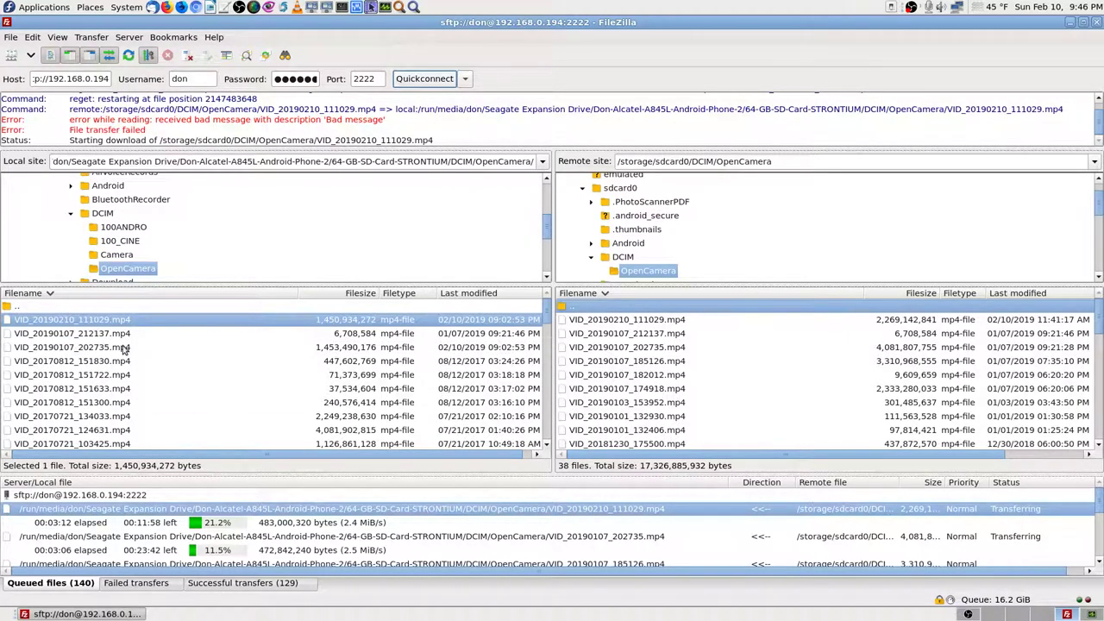
{"action": "left_click", "coordinate": [123, 349], "text": "ctrl"}
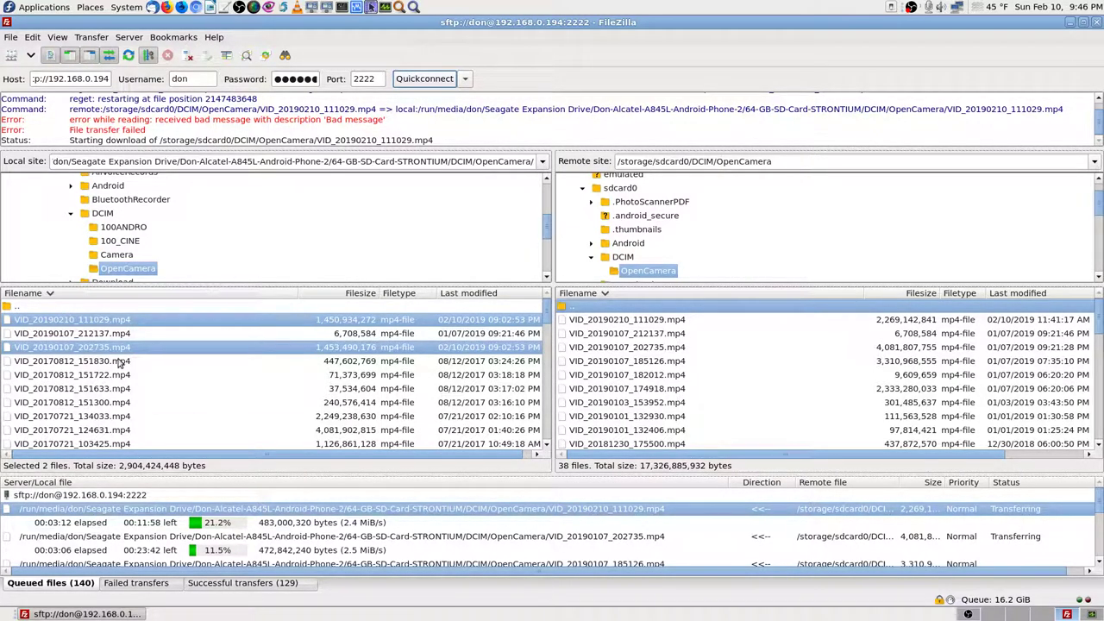
{"action": "left_click", "coordinate": [189, 57]}
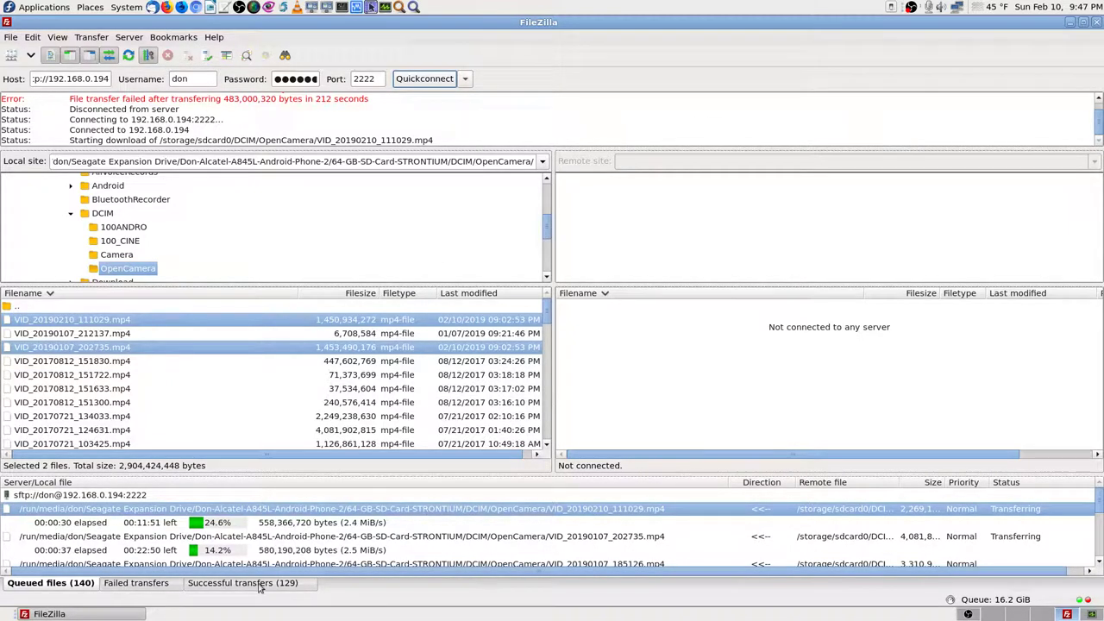
{"action": "left_click", "coordinate": [161, 586]}
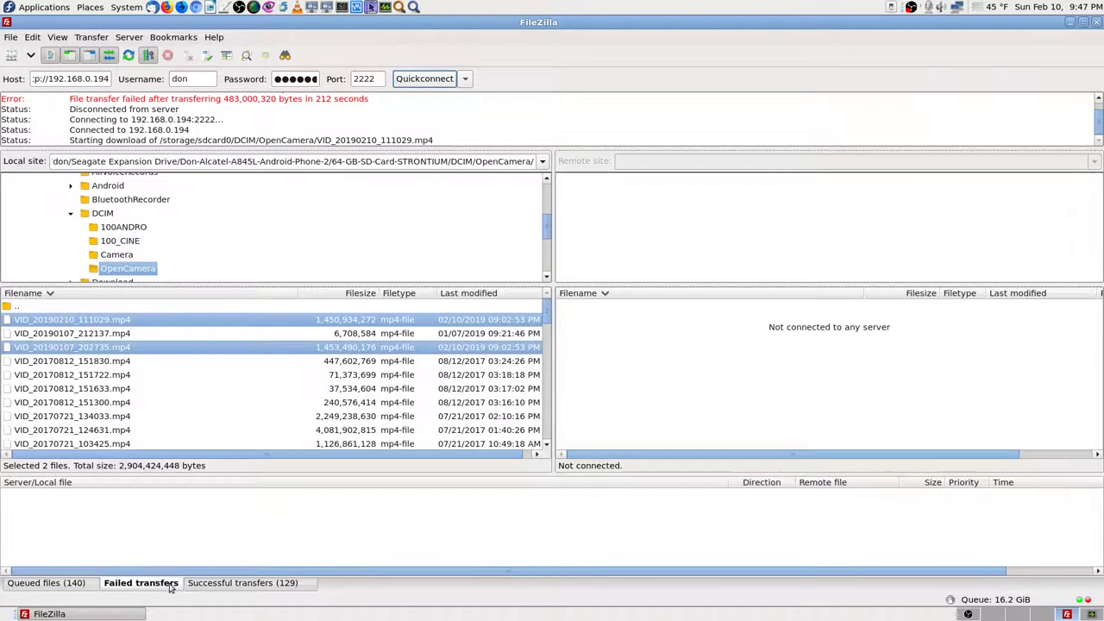
{"action": "left_click", "coordinate": [239, 587]}
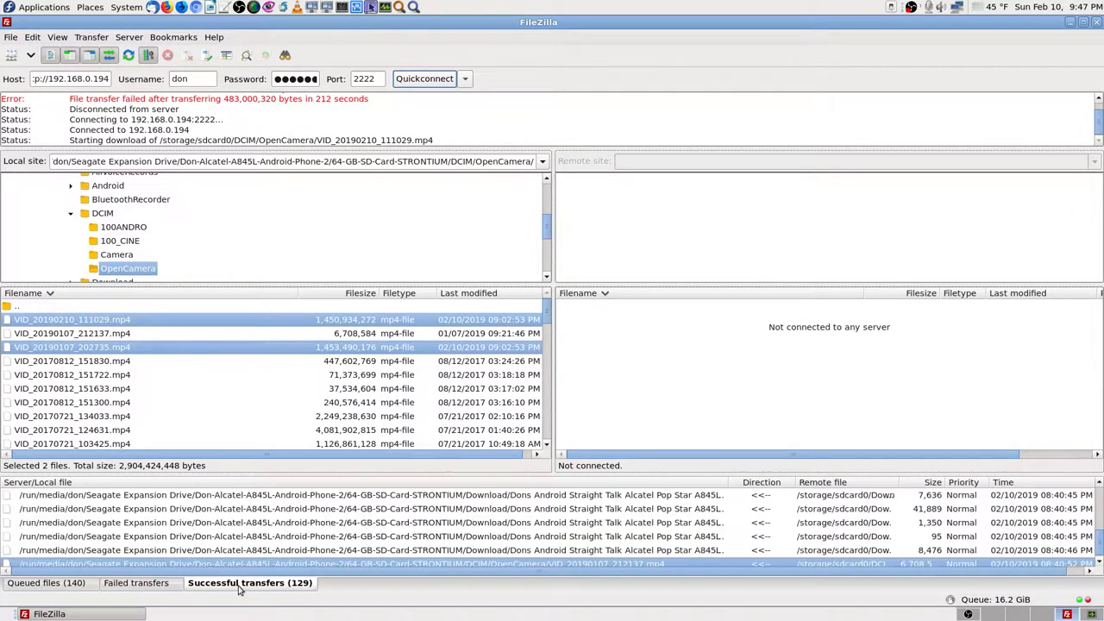
{"action": "left_click", "coordinate": [51, 584]}
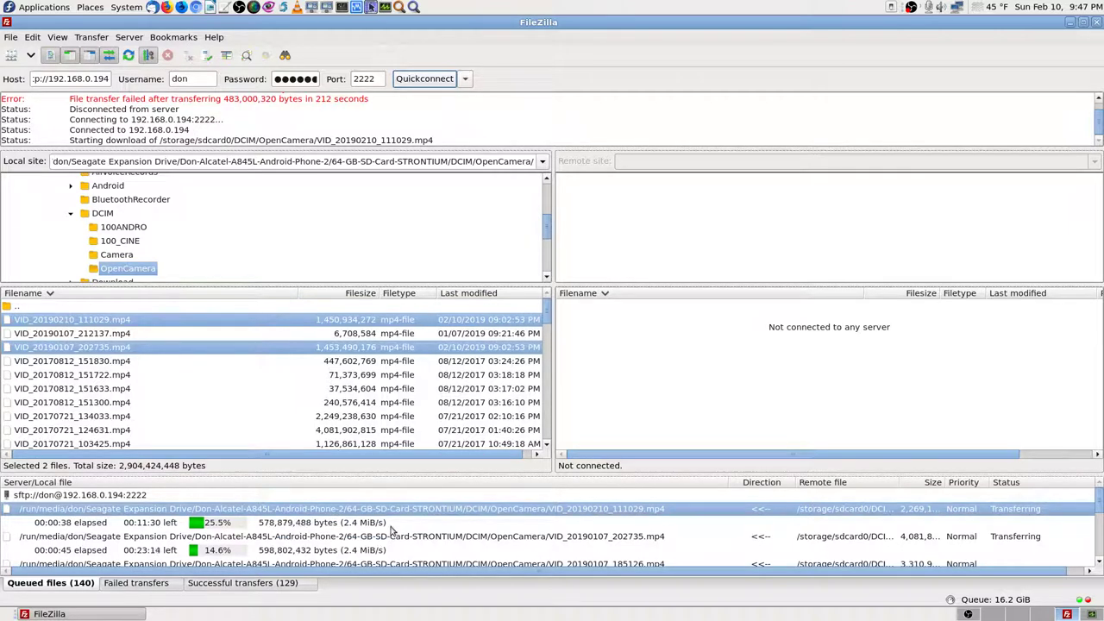
{"action": "scroll", "coordinate": [448, 540], "scroll_direction": "down", "scroll_amount": 1}
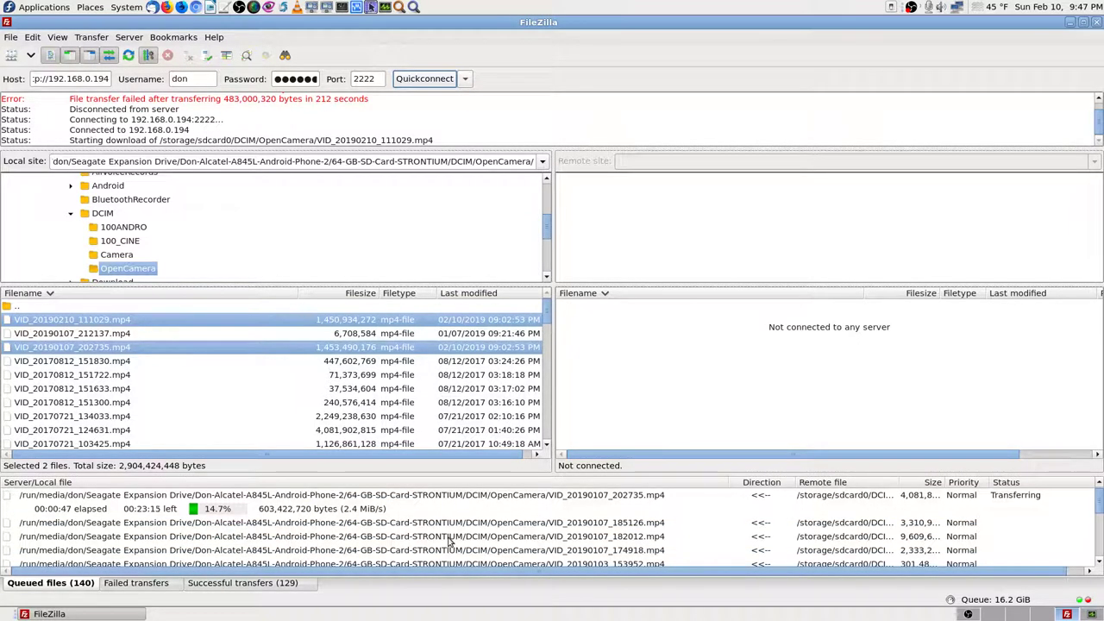
{"action": "scroll", "coordinate": [436, 547], "scroll_direction": "up", "scroll_amount": 1}
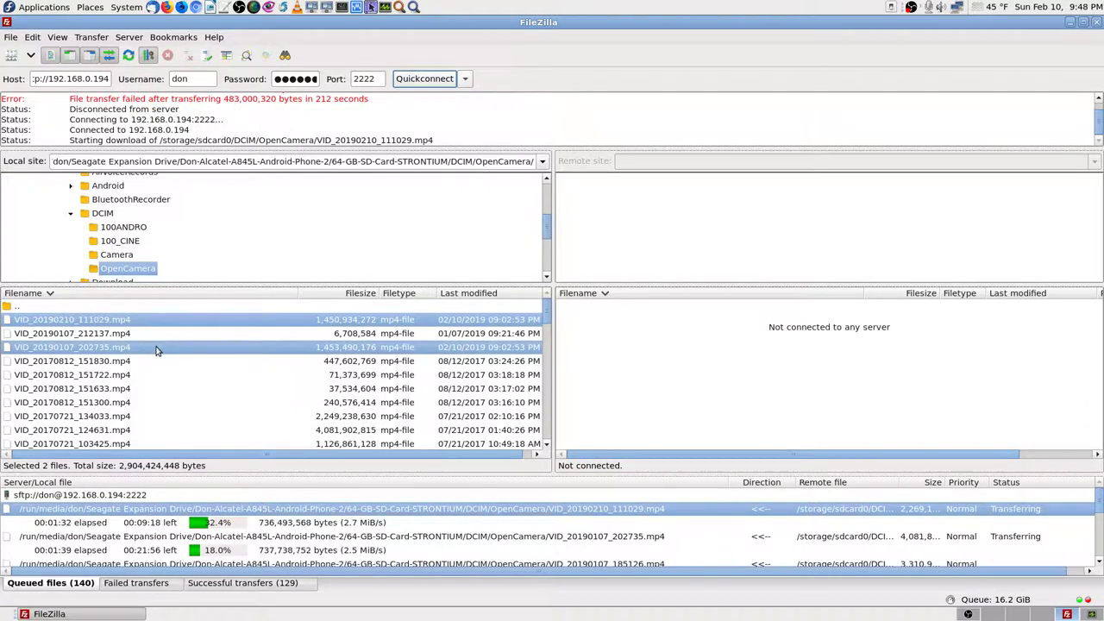
{"action": "key", "text": "Print"}
{"action": "key", "text": "Return"}
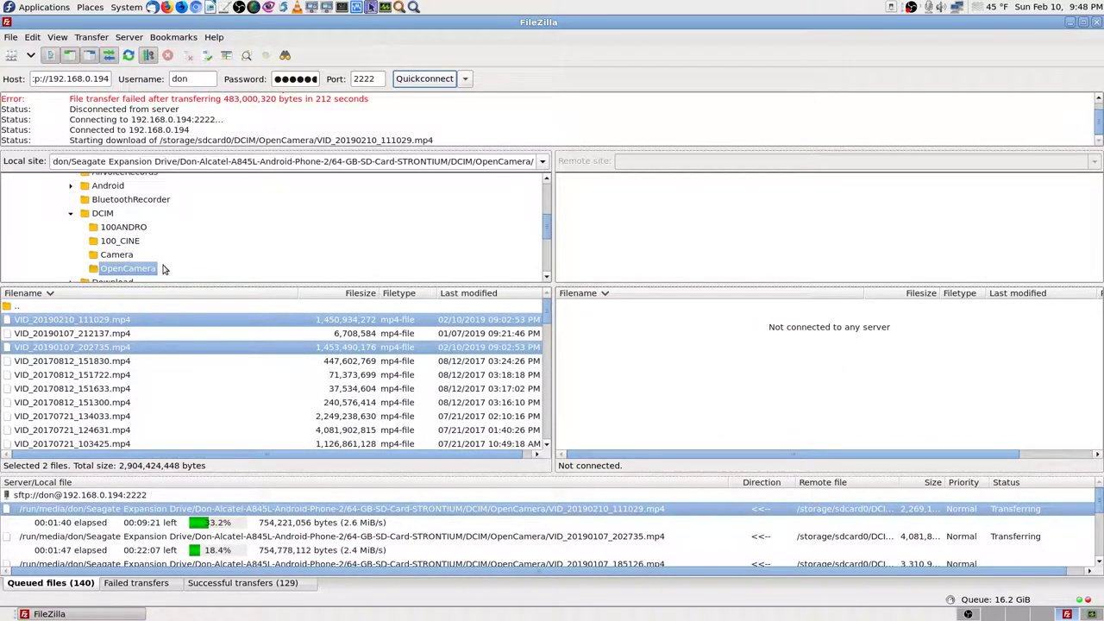
{"action": "key", "text": "Print"}
{"action": "key", "text": "Return"}
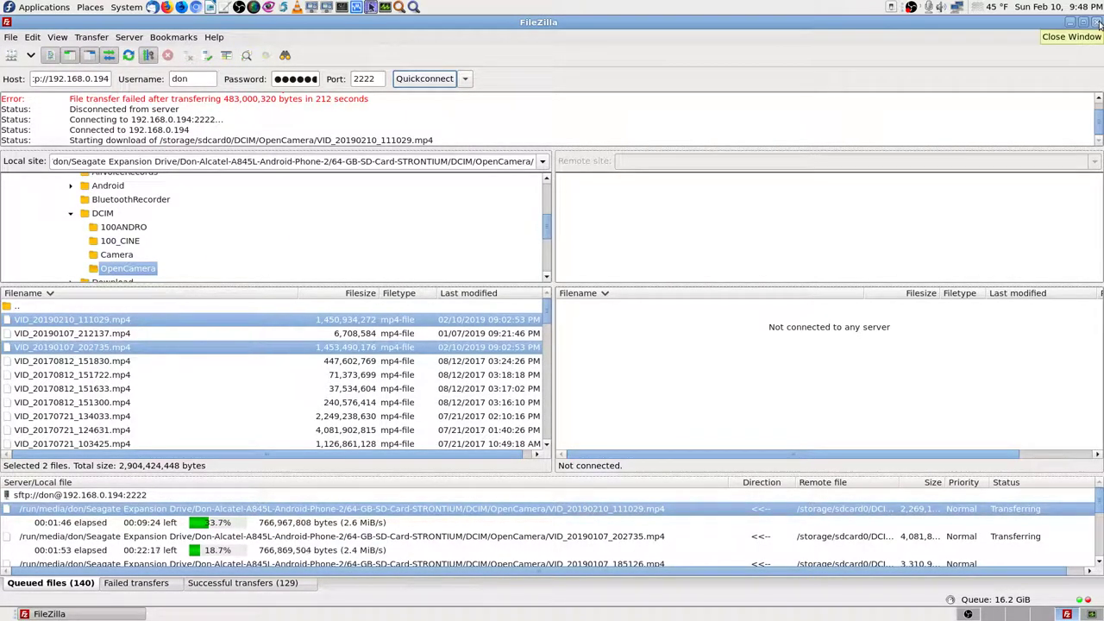
Step: Take screenshots, unmaximize the FileZilla window, and close it while transfers are running
{"action": "key", "text": "Print"}
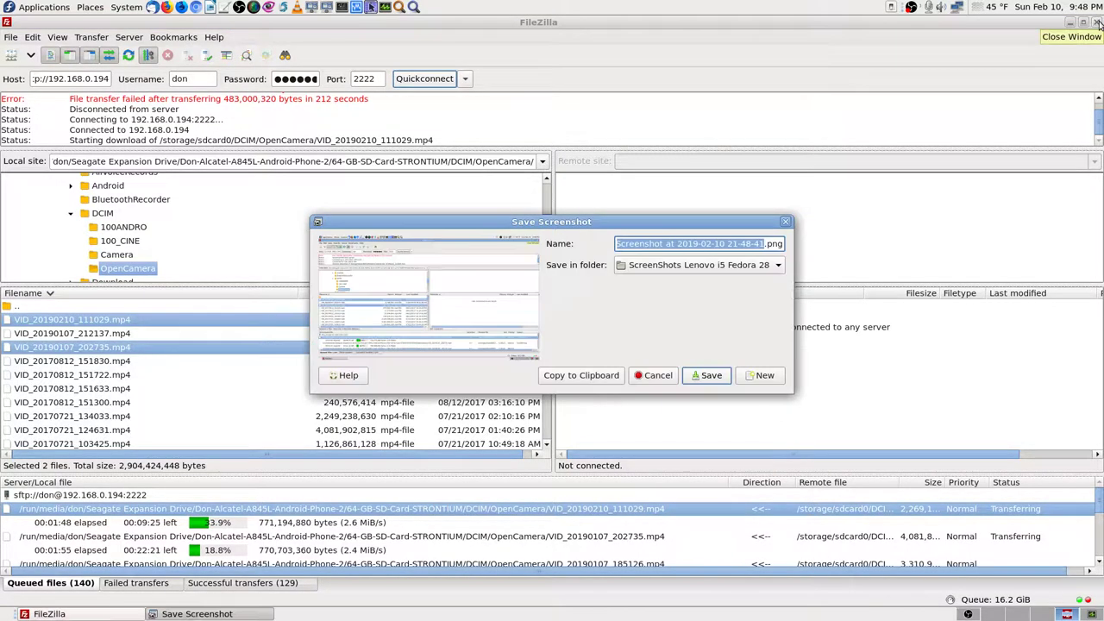
{"action": "key", "text": "Escape"}
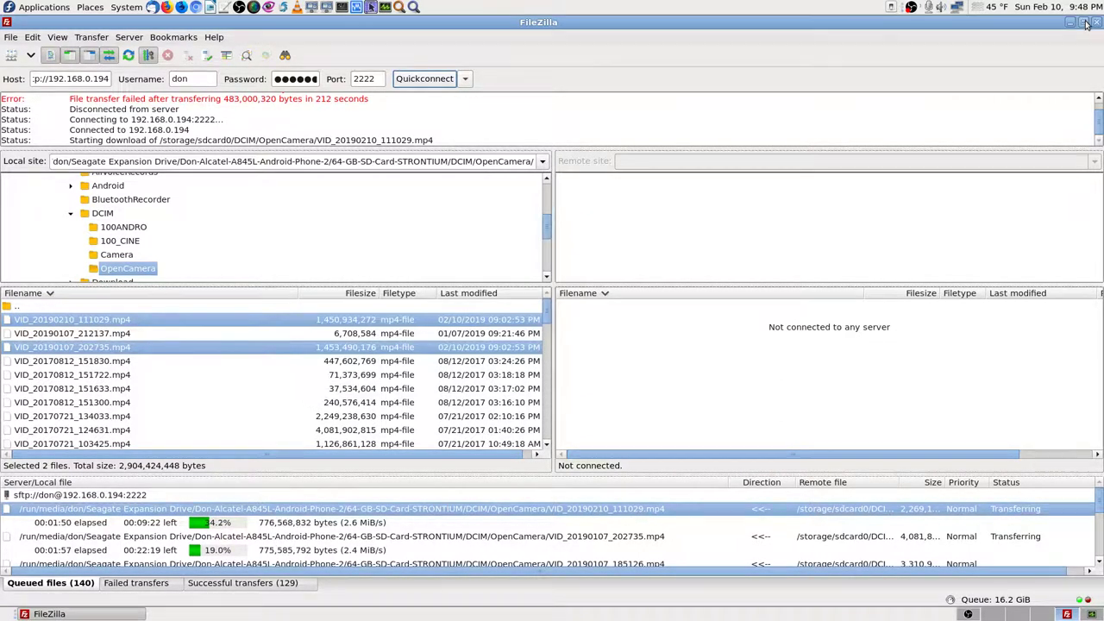
{"action": "left_click", "coordinate": [1085, 23]}
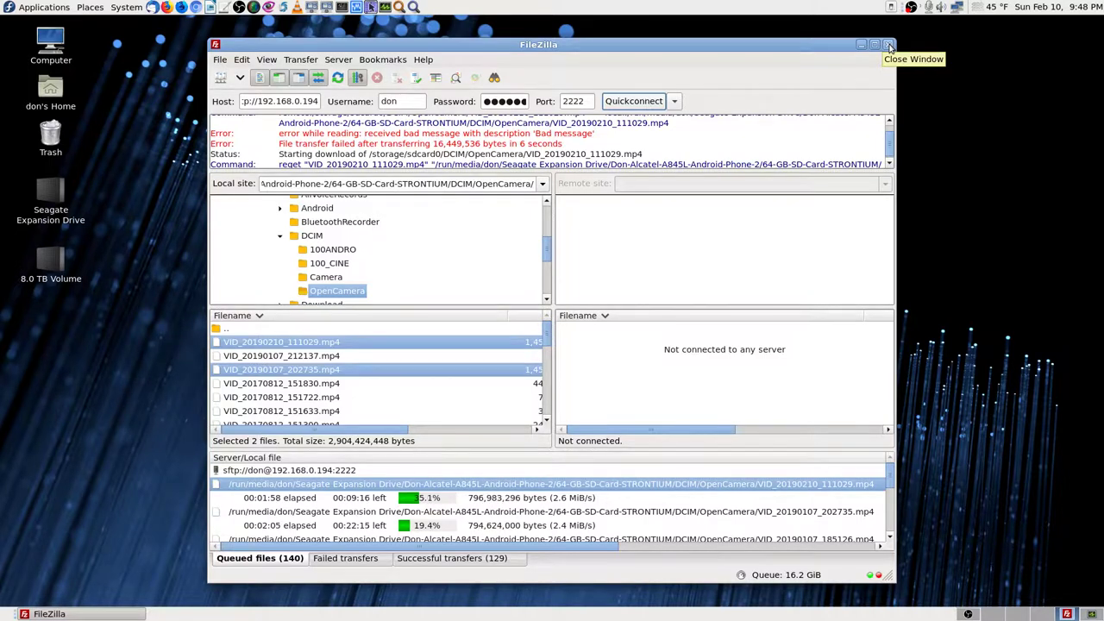
{"action": "key", "text": "Print"}
{"action": "key", "text": "Return"}
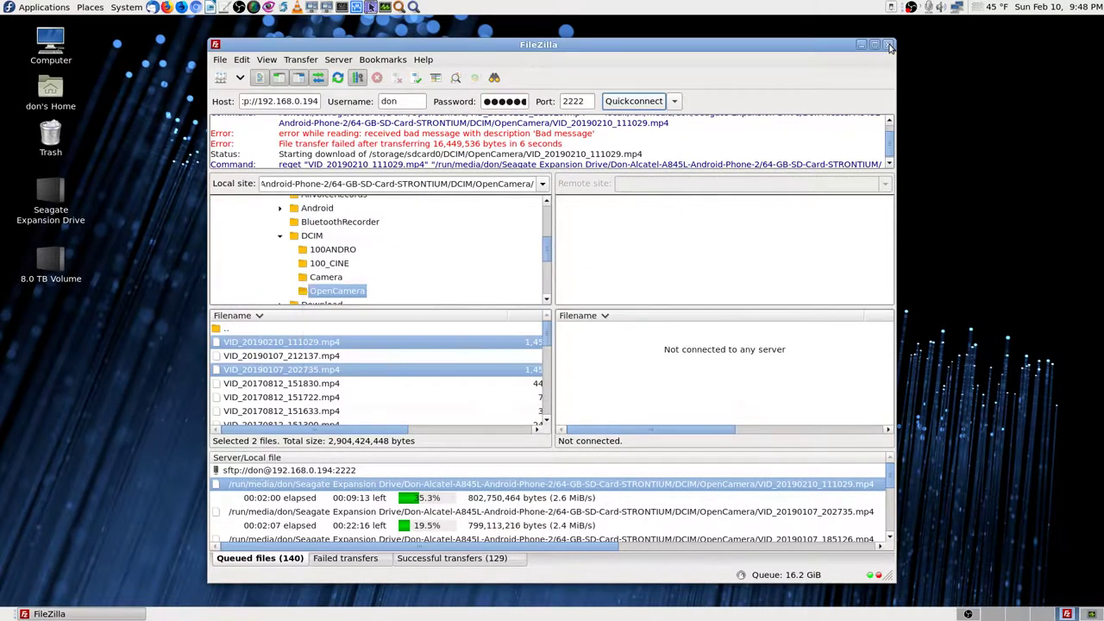
{"action": "left_click", "coordinate": [889, 47]}
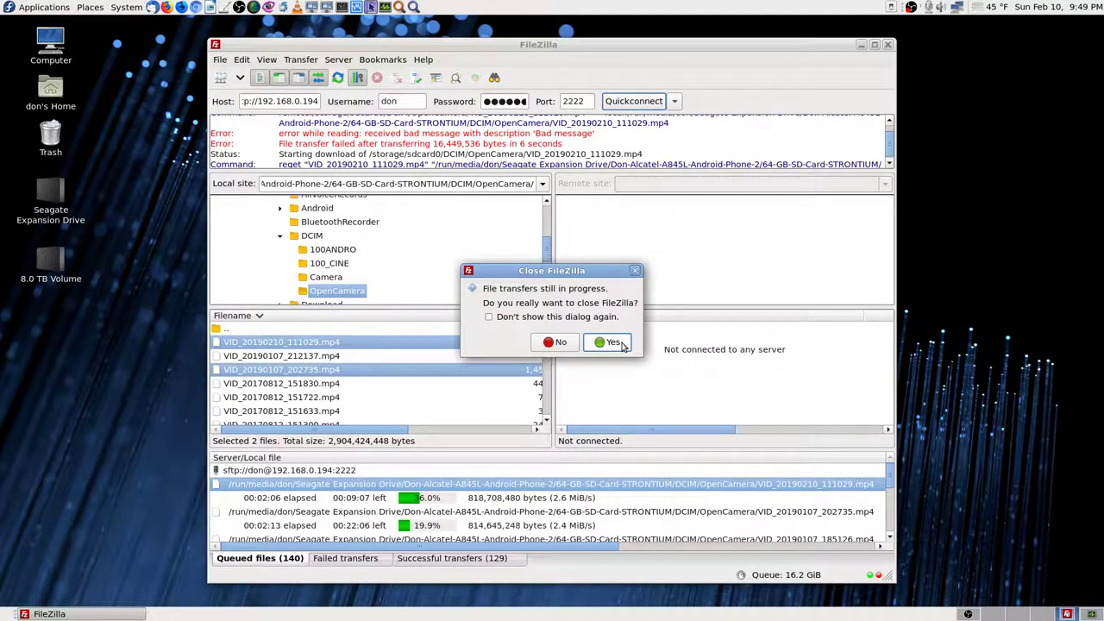
Step: Screenshot the close prompt, then confirm quitting FileZilla with transfers still in progress
{"action": "key", "text": "Print"}
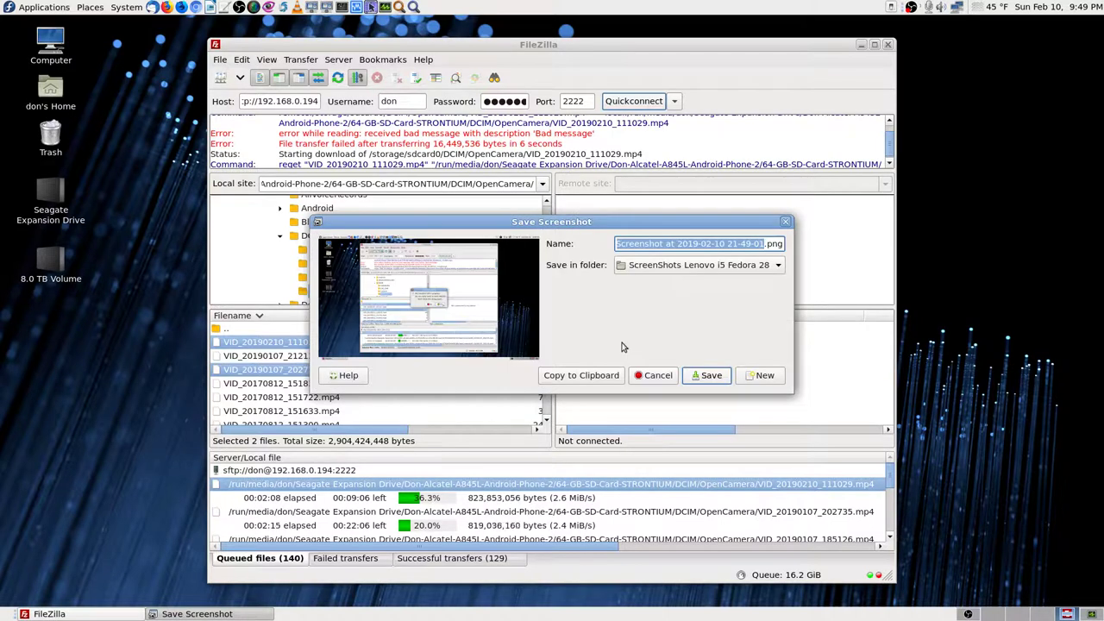
{"action": "key", "text": "Return"}
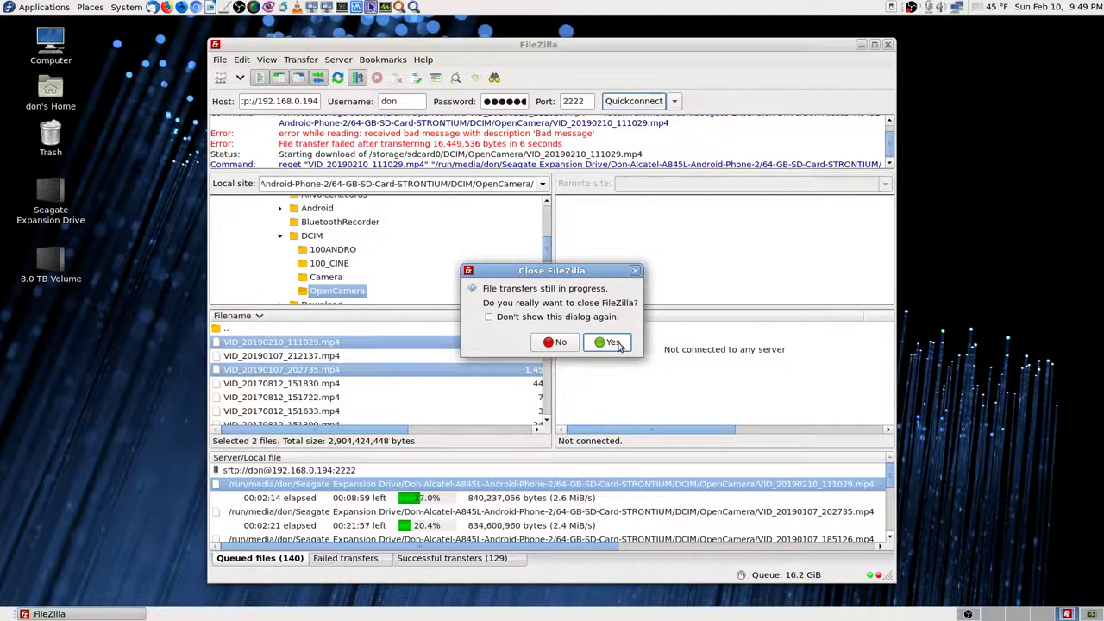
{"action": "key", "text": "Print"}
{"action": "key", "text": "Escape"}
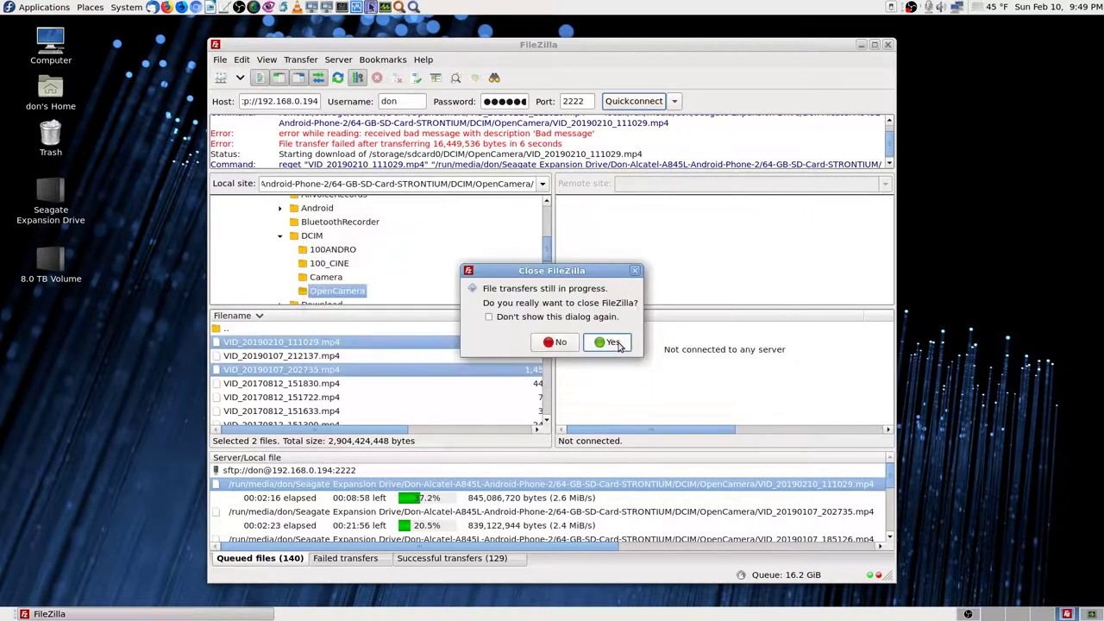
{"action": "left_click", "coordinate": [618, 347]}
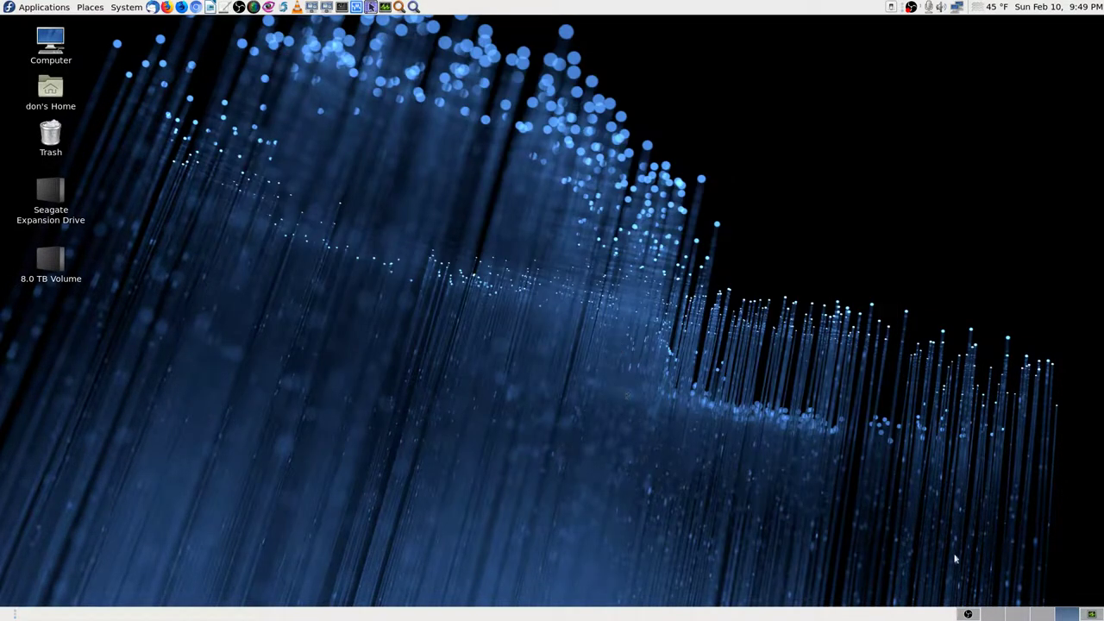
Step: Switch workspaces and launch Krusader from the top panel
{"action": "left_click", "coordinate": [1039, 616]}
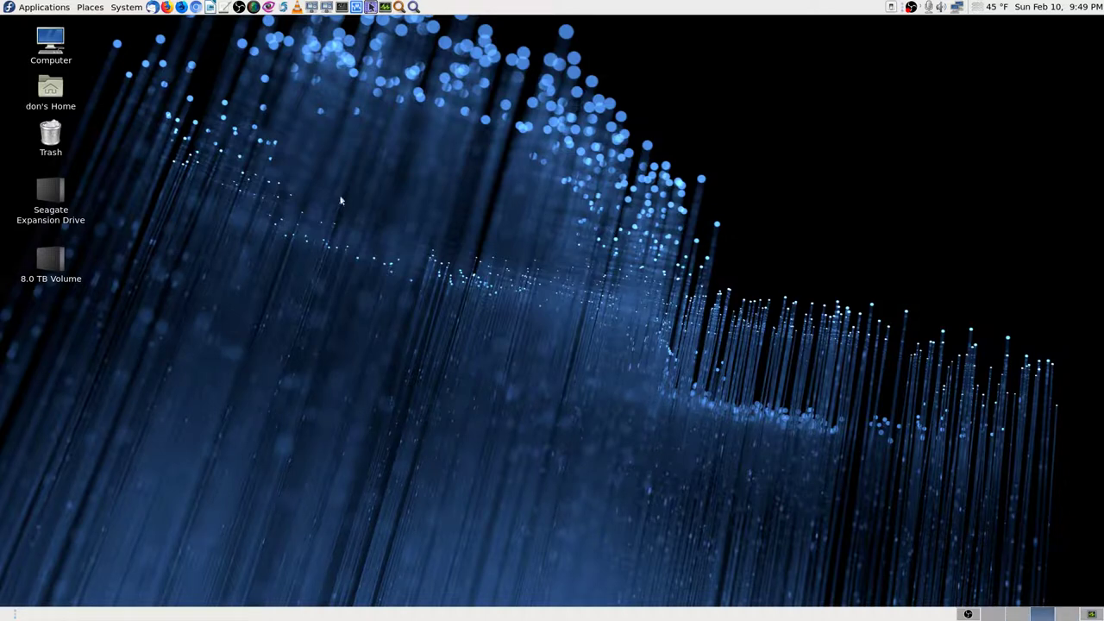
{"action": "left_click", "coordinate": [370, 8]}
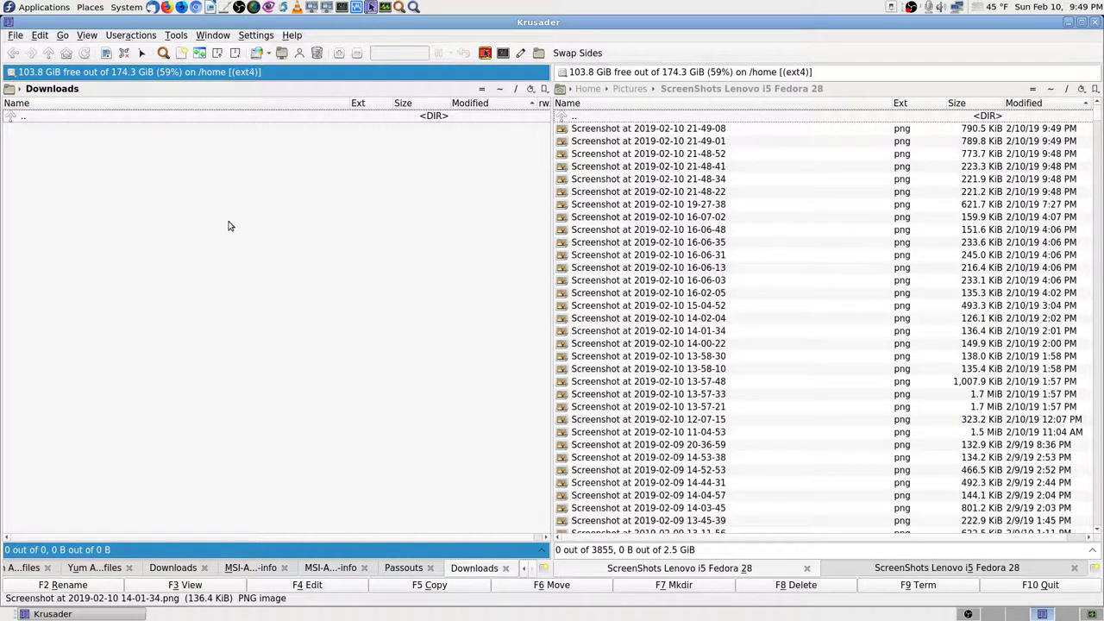
Step: Open the 4.5 TiB Seagate Expansion Drive and quick-search through its backup folders
{"action": "left_click", "coordinate": [11, 72]}
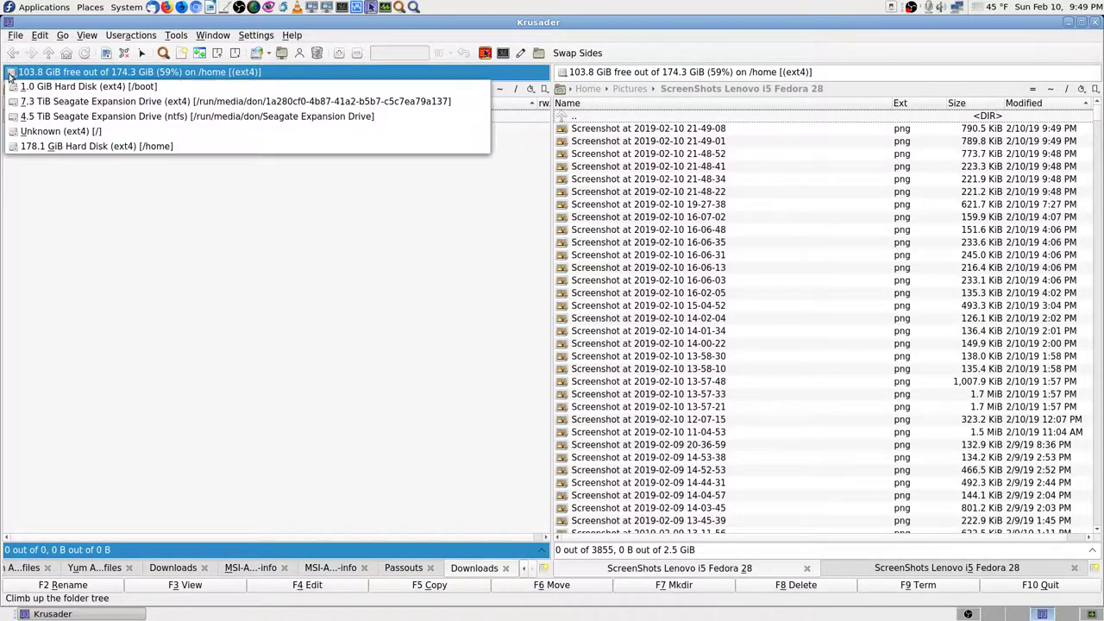
{"action": "left_click", "coordinate": [48, 117]}
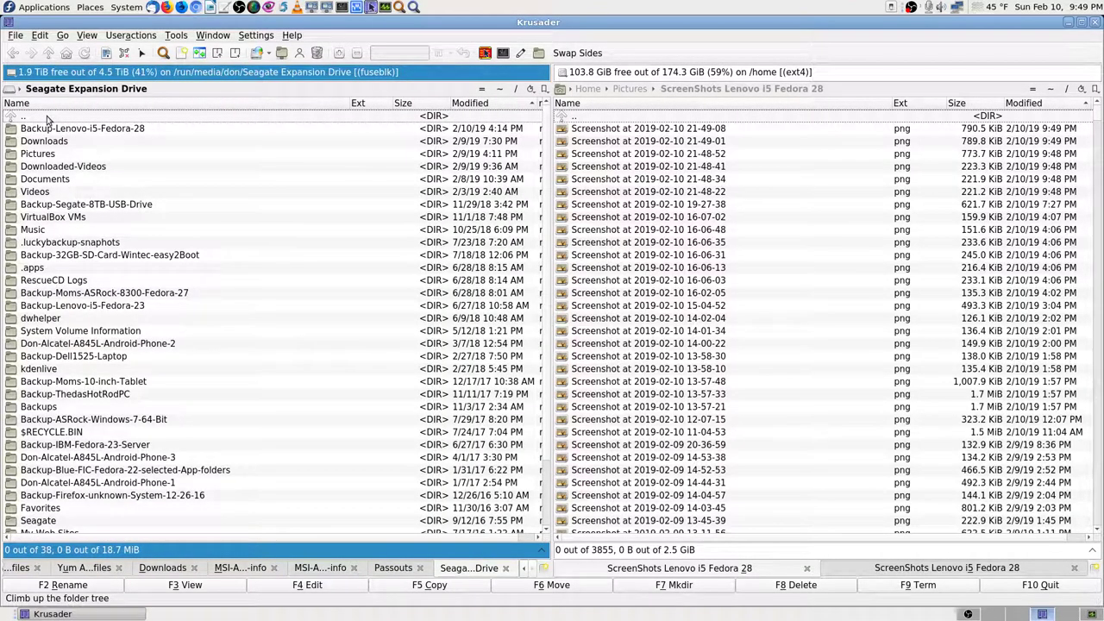
{"action": "type", "text": "bs"}
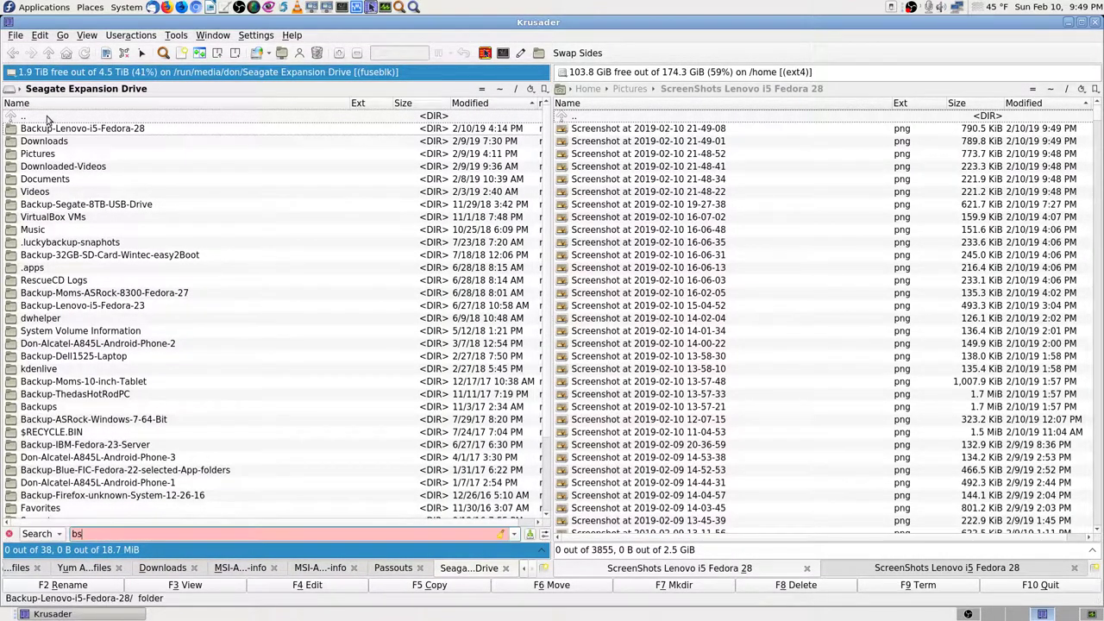
{"action": "key", "text": "BackSpace"}
{"action": "type", "text": "ack"}
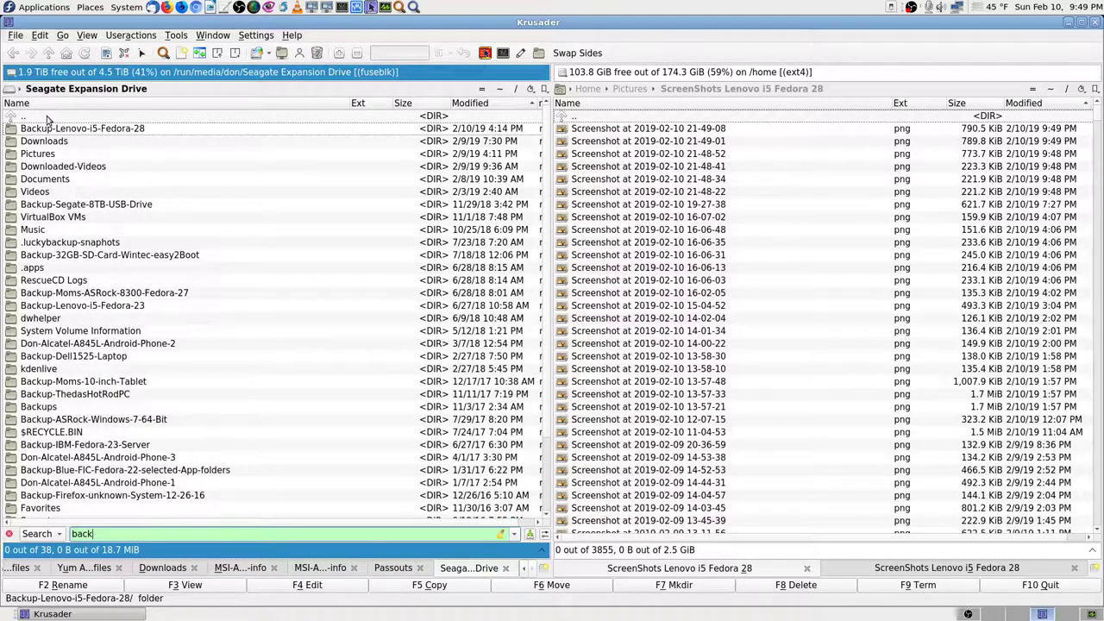
{"action": "key", "text": "Down"}
{"action": "key", "text": "Down"}
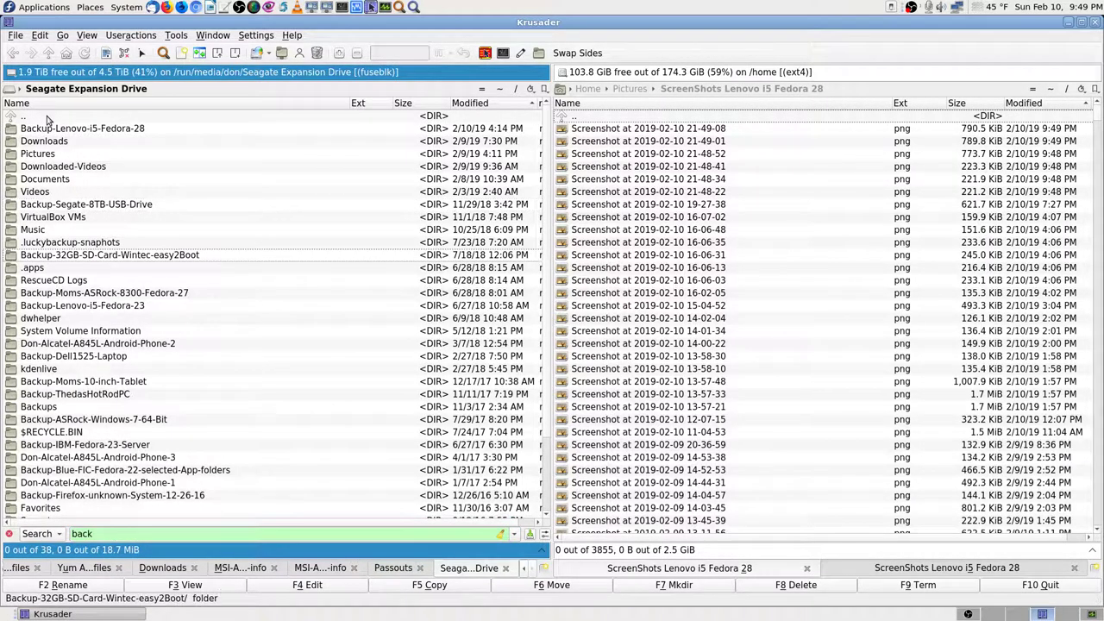
{"action": "key", "text": "Down"}
{"action": "key", "text": "Down"}
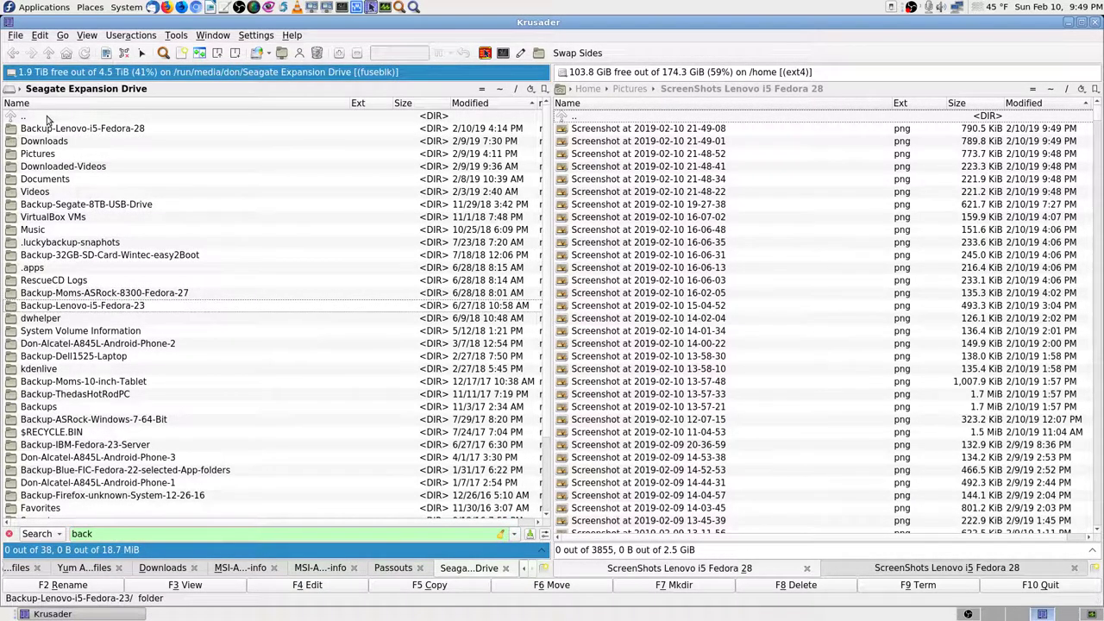
{"action": "key", "text": "Down"}
{"action": "key", "text": "Down"}
{"action": "key", "text": "Down"}
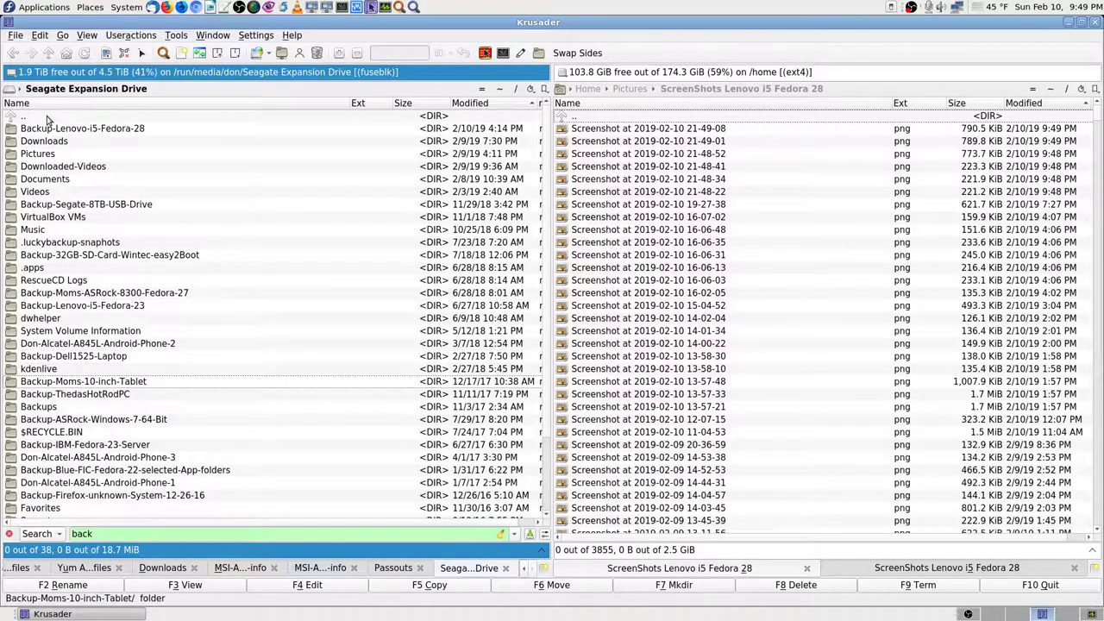
{"action": "key", "text": "Down"}
{"action": "key", "text": "Down"}
{"action": "key", "text": "Down"}
{"action": "key", "text": "Down"}
{"action": "key", "text": "Down"}
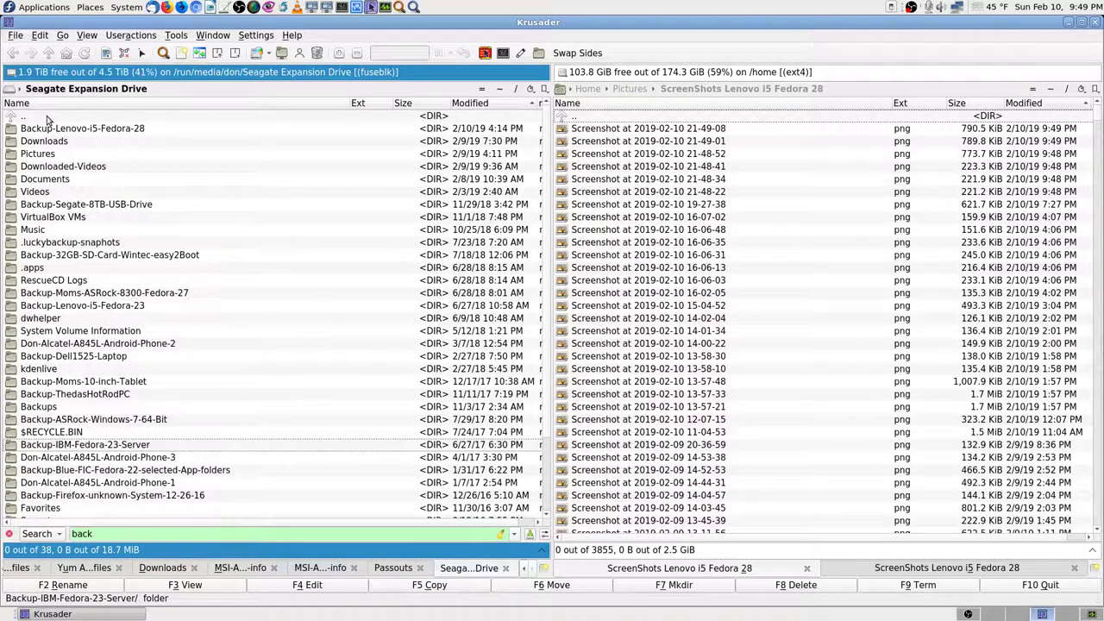
{"action": "key", "text": "Down"}
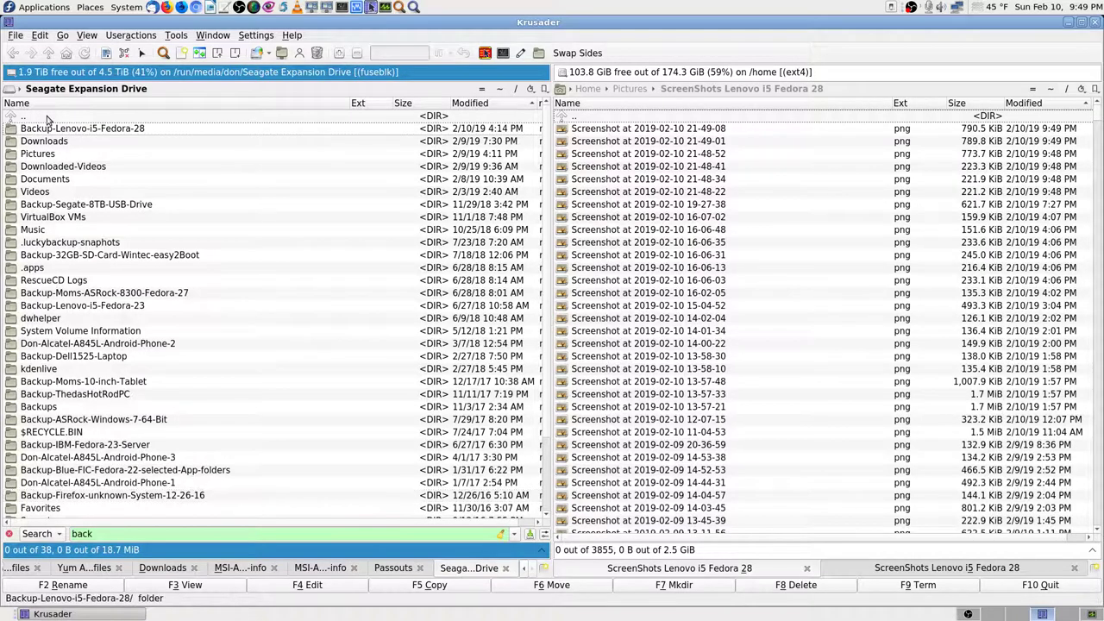
{"action": "key", "text": "Down"}
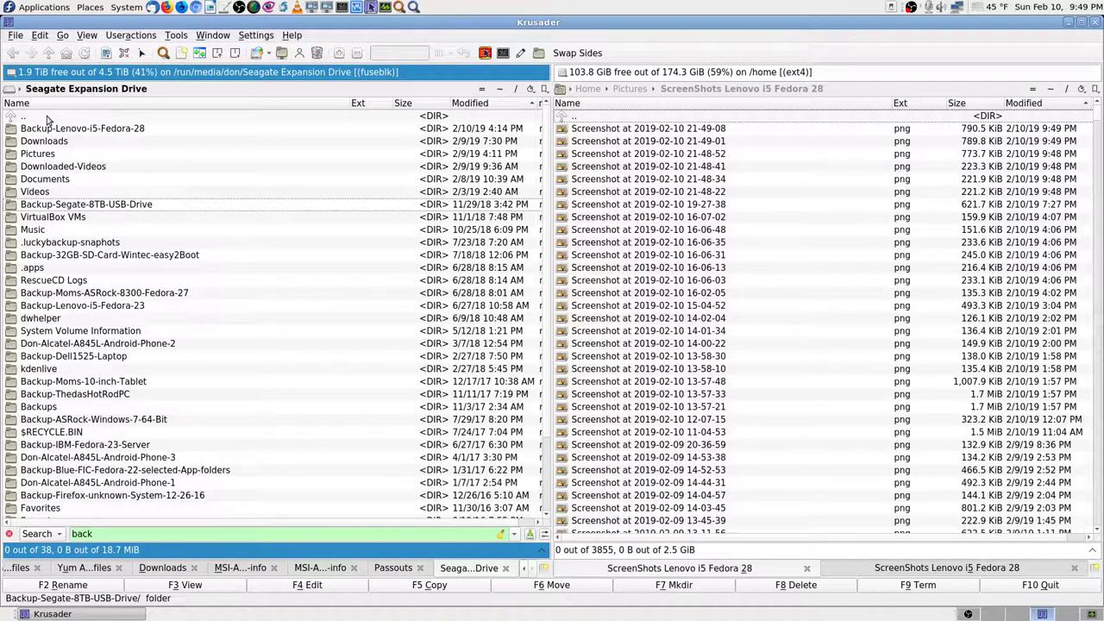
{"action": "key", "text": "Down"}
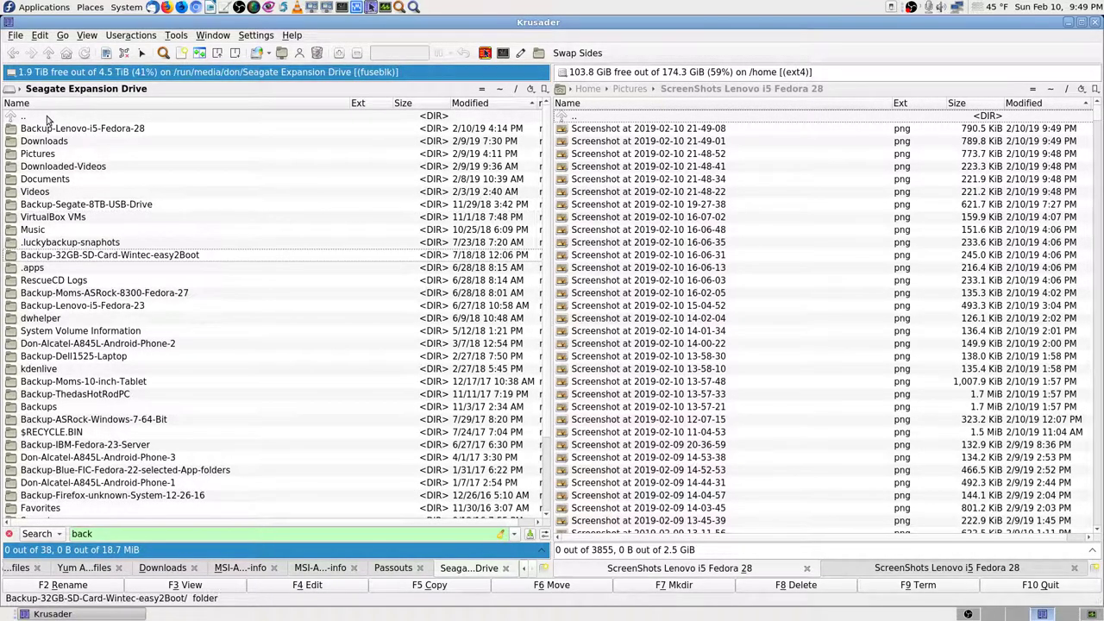
{"action": "key", "text": "Down"}
{"action": "key", "text": "Down"}
{"action": "key", "text": "Down"}
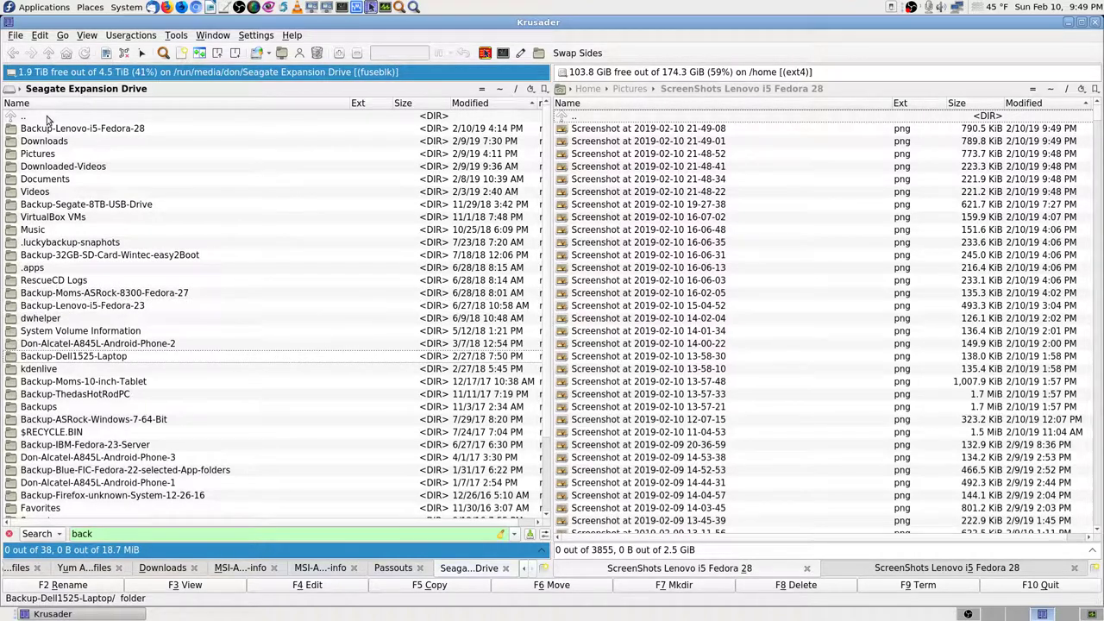
{"action": "key", "text": "Up"}
{"action": "key", "text": "Down"}
{"action": "key", "text": "BackSpace"}
{"action": "key", "text": "BackSpace"}
{"action": "key", "text": "BackSpace"}
{"action": "key", "text": "BackSpace"}
Step: Open Alcatel A845L phone 2 > 64-GB-SD-Card-STRONTIUM > DCIM > OpenCamera and select the newest screenshot
{"action": "type", "text": "don"}
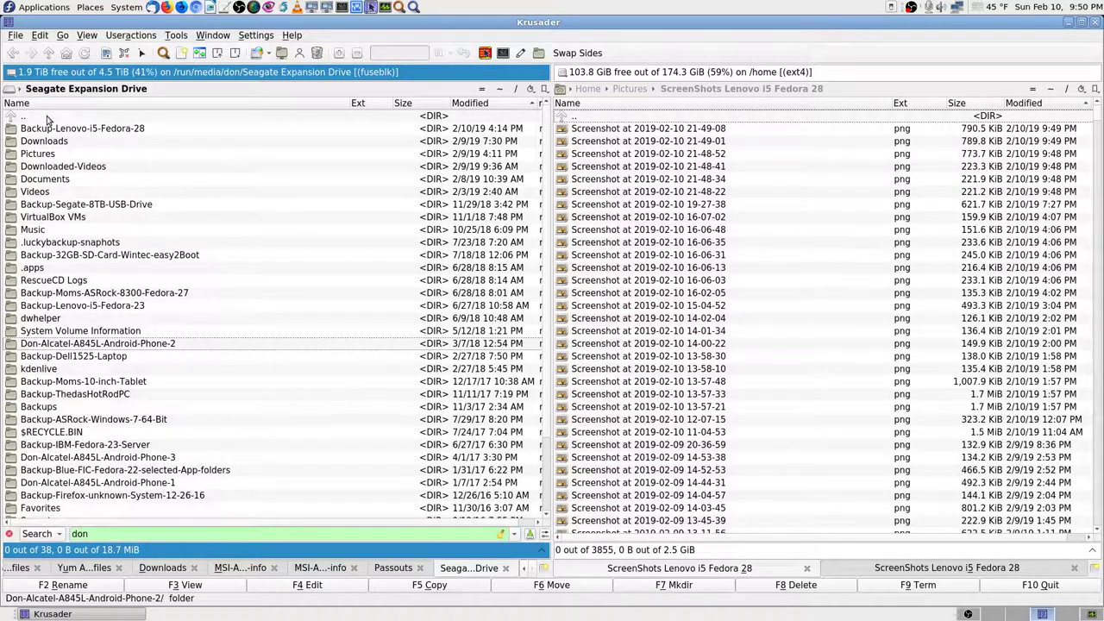
{"action": "key", "text": "Return"}
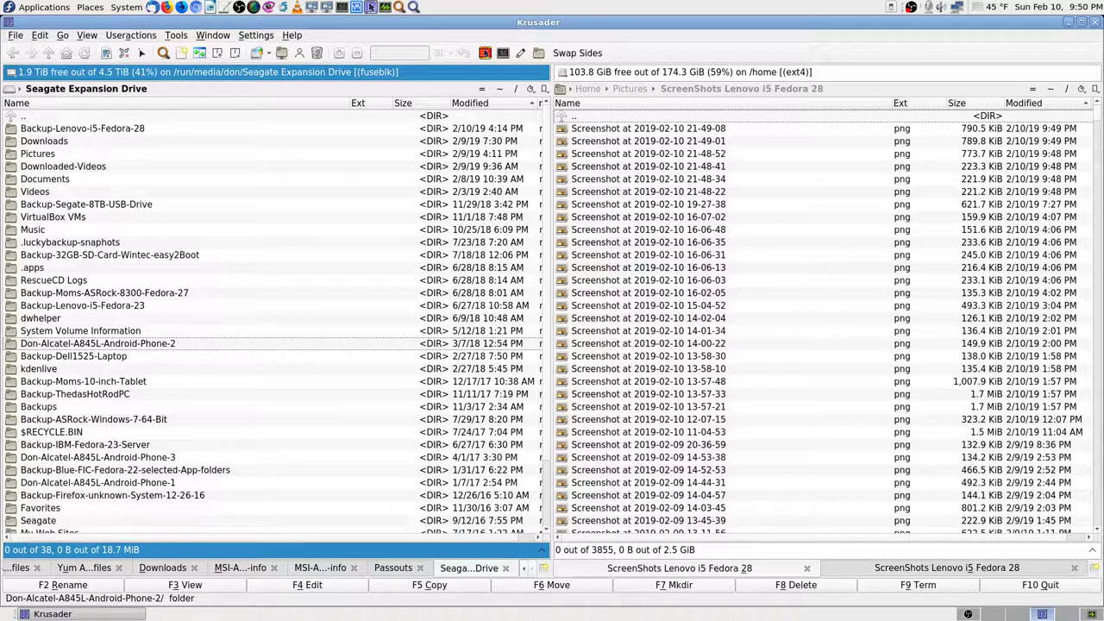
{"action": "key", "text": "Down"}
{"action": "key", "text": "Return"}
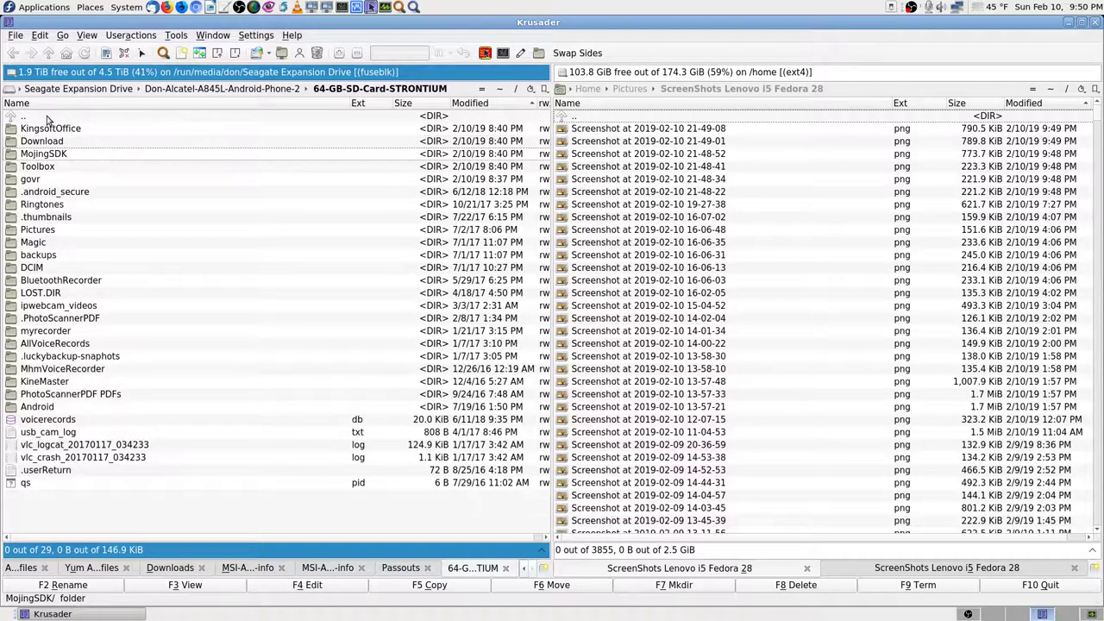
{"action": "type", "text": "dc"}
{"action": "key", "text": "Return"}
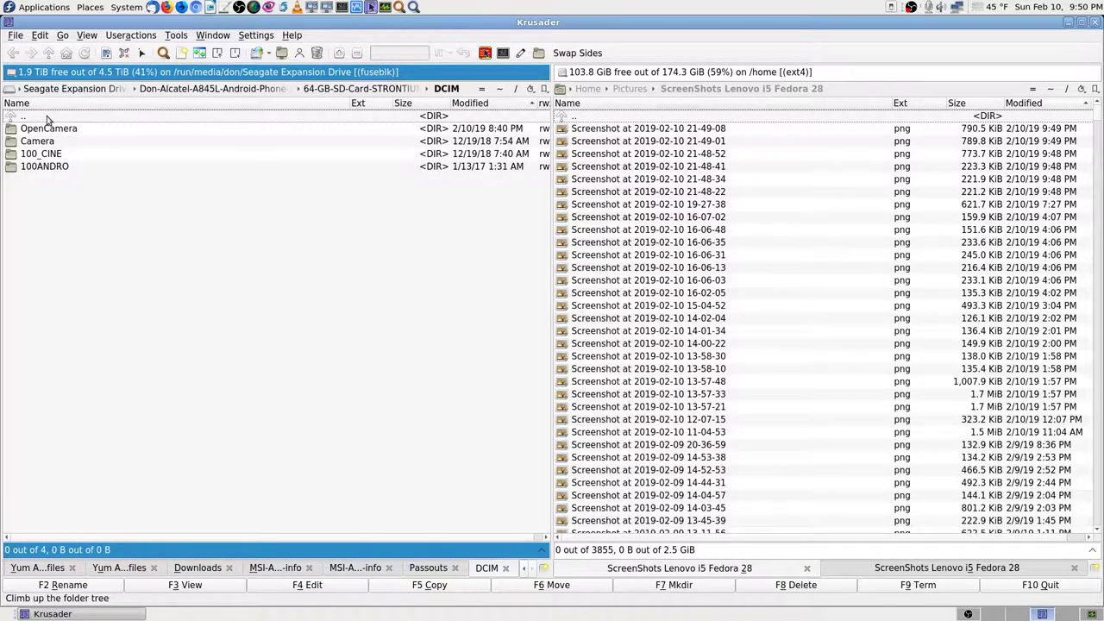
{"action": "key", "text": "Return"}
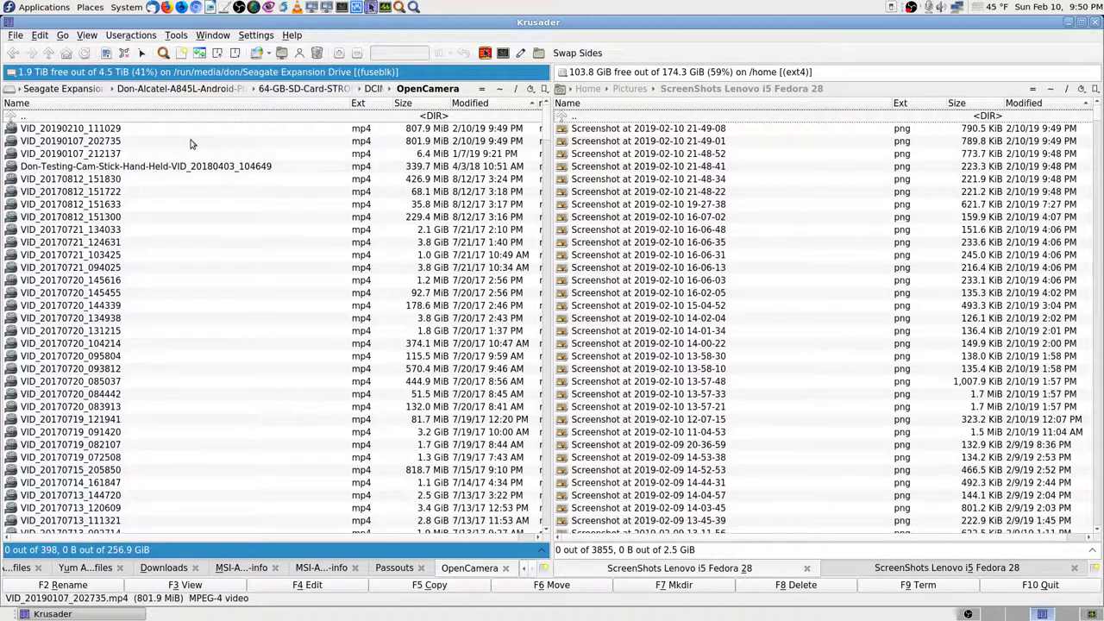
{"action": "left_click", "coordinate": [651, 129]}
Step: View the newest screenshot, mark partial videos VID_20190210_111029 and VID_20190107_202735, then close the viewer
{"action": "double_click", "coordinate": [650, 129]}
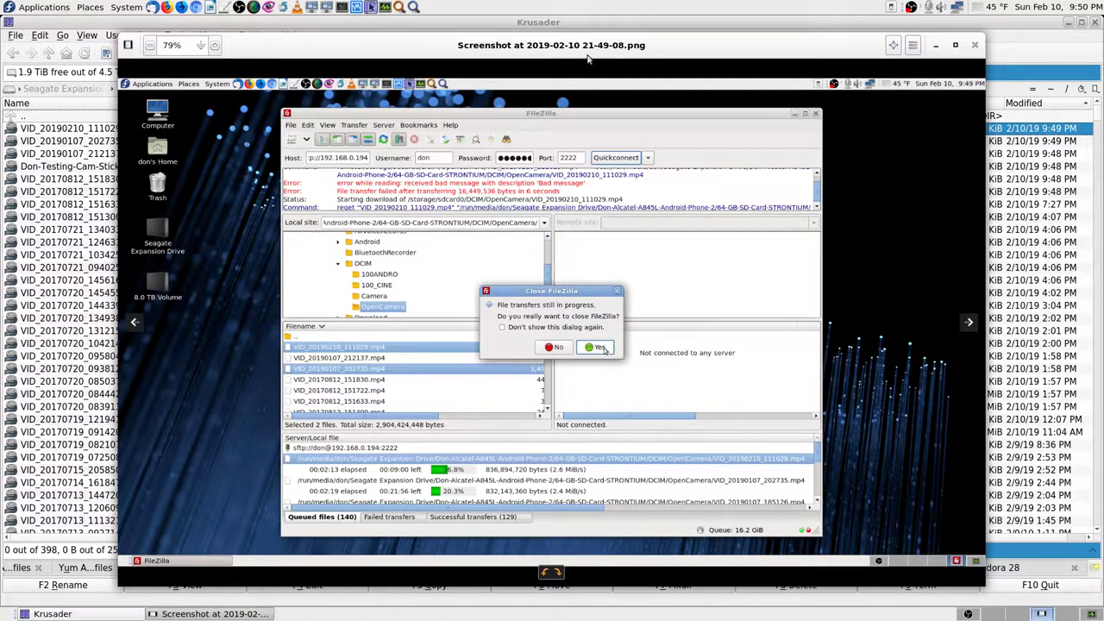
{"action": "left_click_drag", "start_coordinate": [594, 51], "coordinate": [709, 49]}
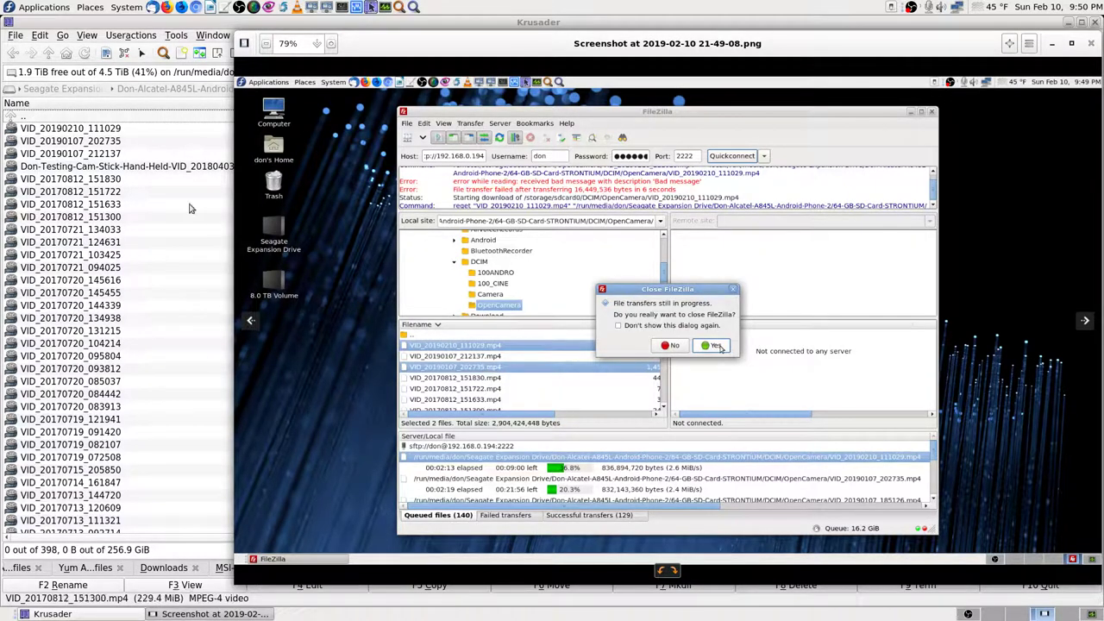
{"action": "left_click", "coordinate": [120, 129]}
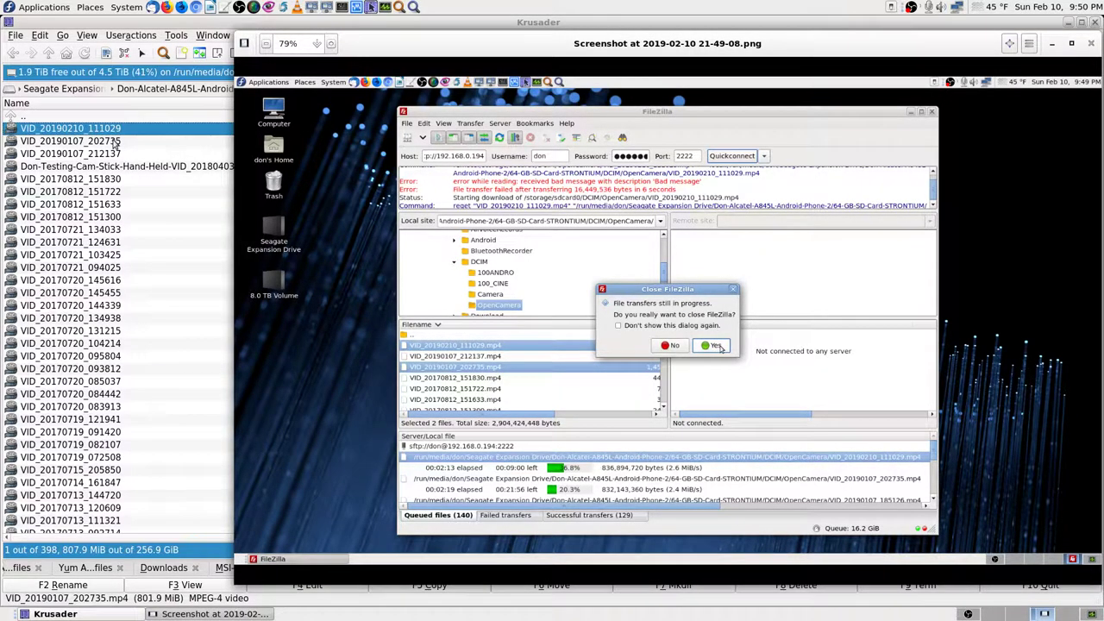
{"action": "left_click", "coordinate": [120, 141], "text": "ctrl"}
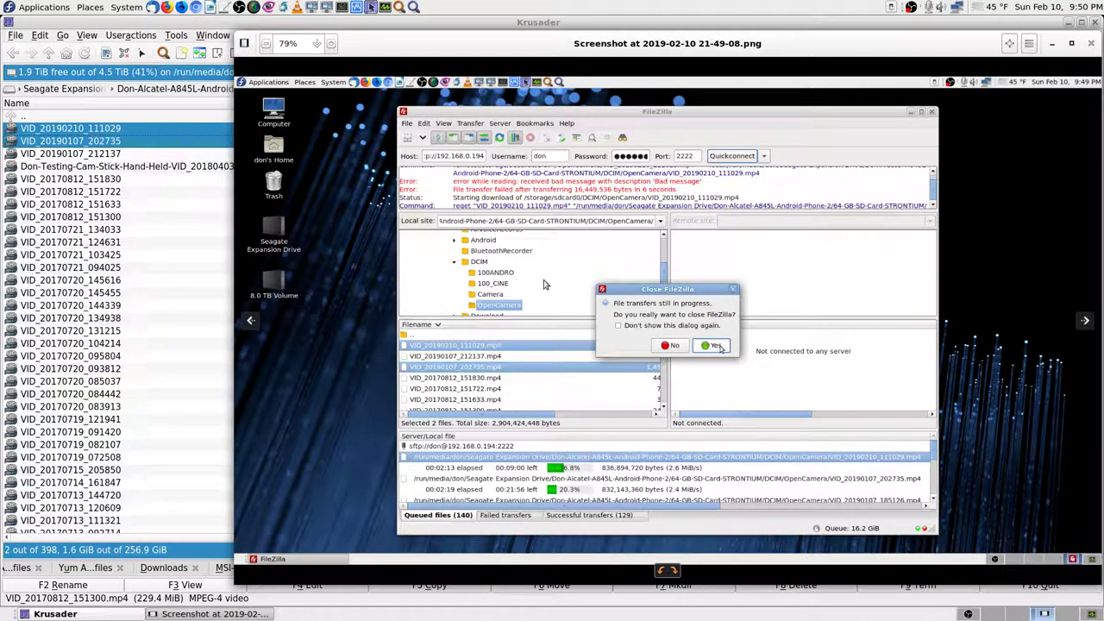
{"action": "left_click", "coordinate": [1089, 45]}
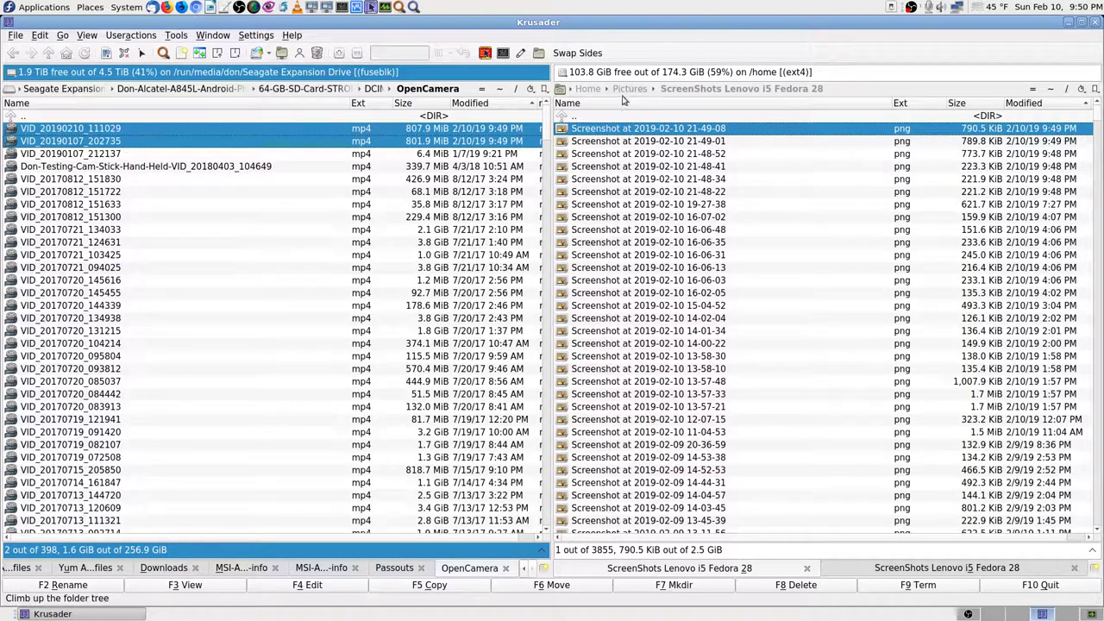
Step: Delete the two marked partial videos, leaving 396 files in OpenCamera
{"action": "left_click", "coordinate": [618, 118]}
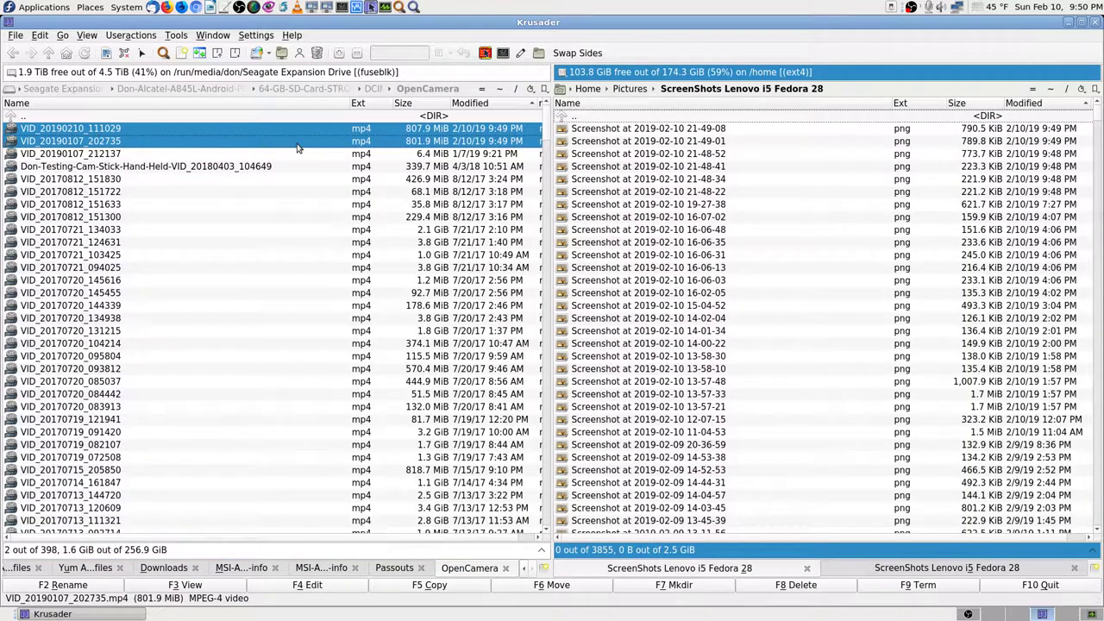
{"action": "left_click", "coordinate": [130, 143]}
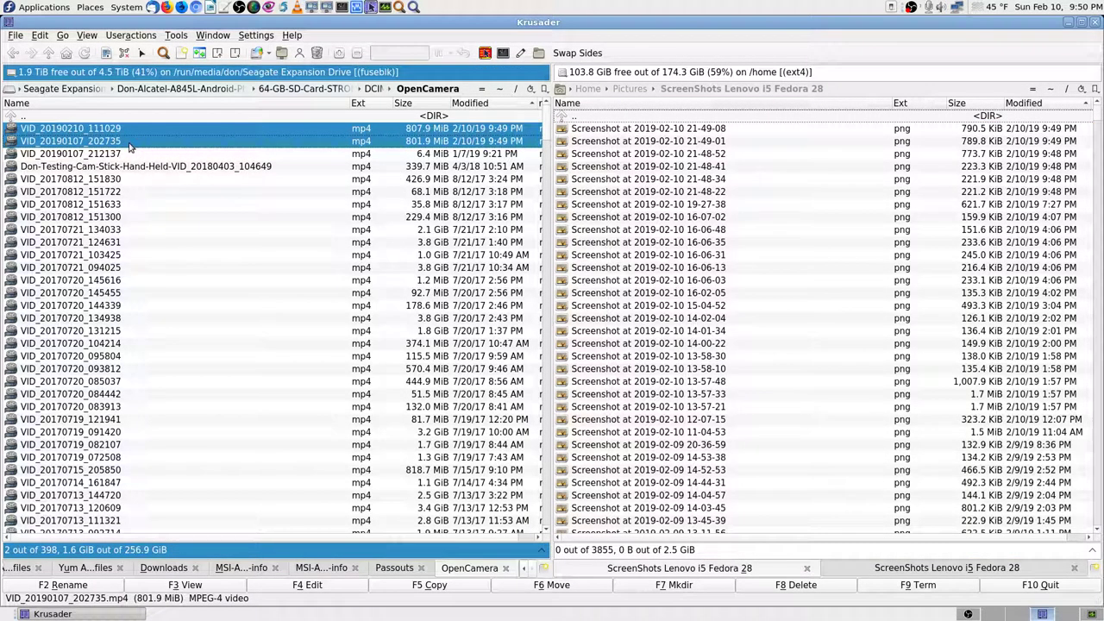
{"action": "key", "text": "Delete"}
{"action": "key", "text": "Return"}
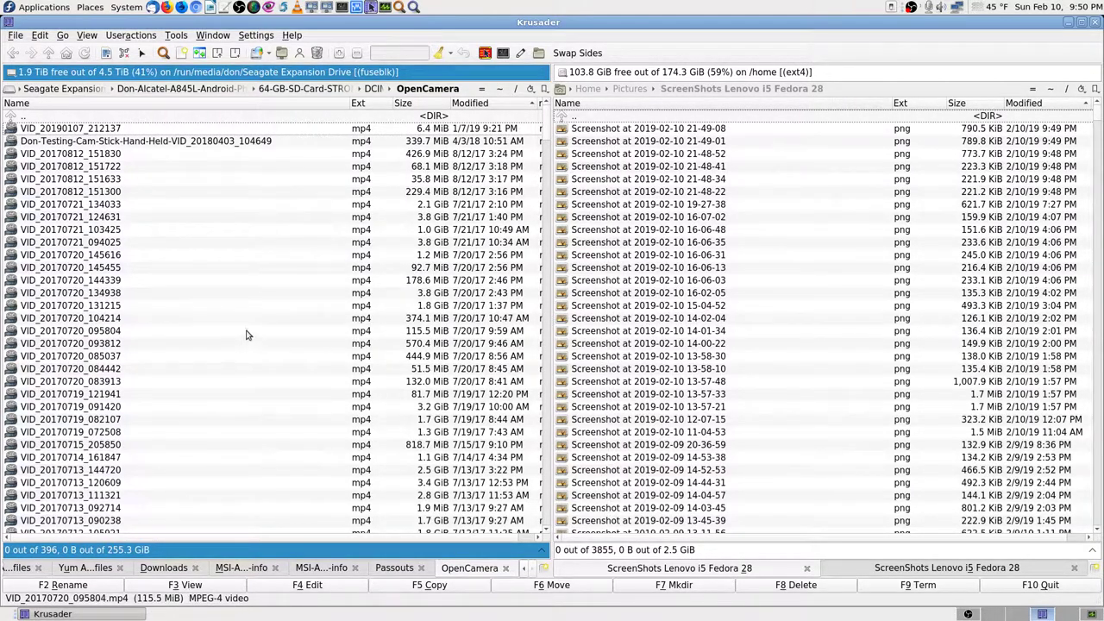
Step: Switch the left panel to the home Downloads folder and close Krusader
{"action": "left_click", "coordinate": [503, 92]}
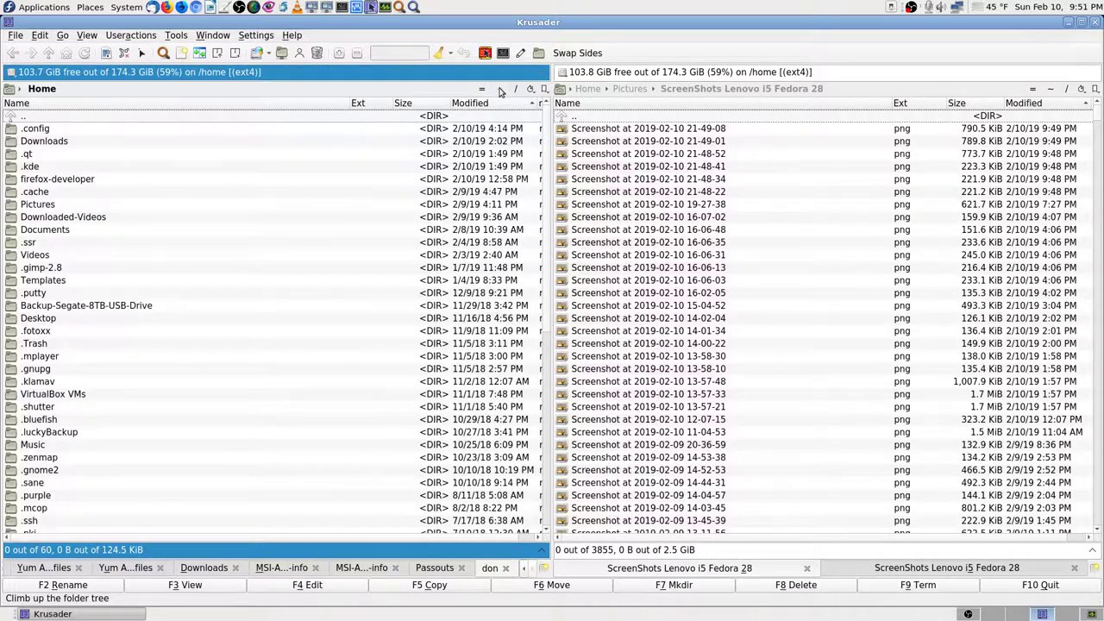
{"action": "type", "text": "d"}
{"action": "key", "text": "Return"}
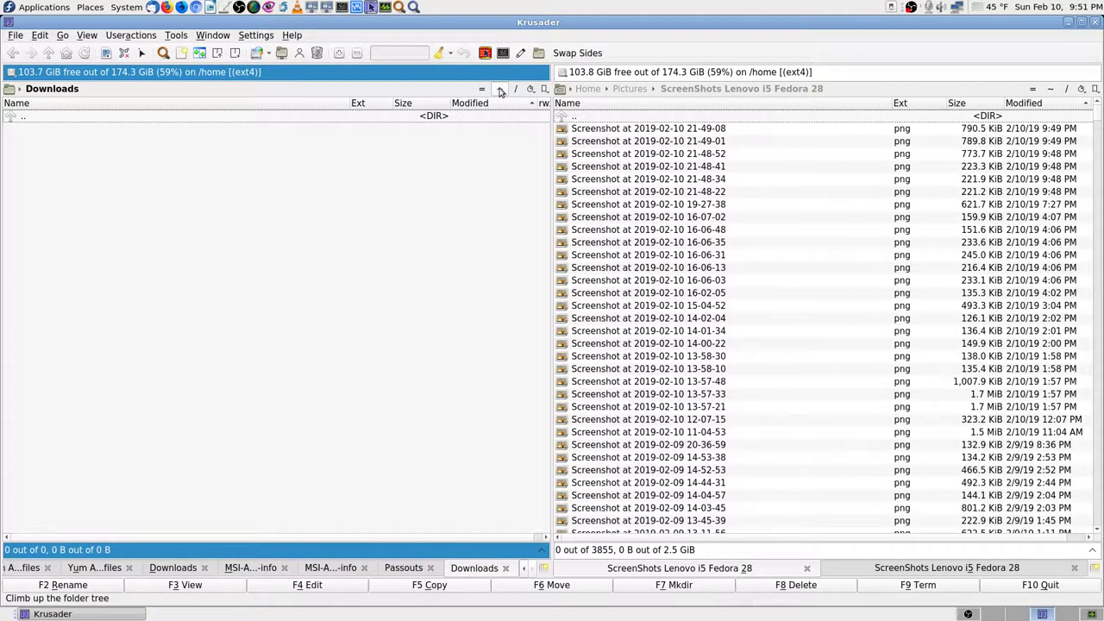
{"action": "left_click", "coordinate": [1094, 24]}
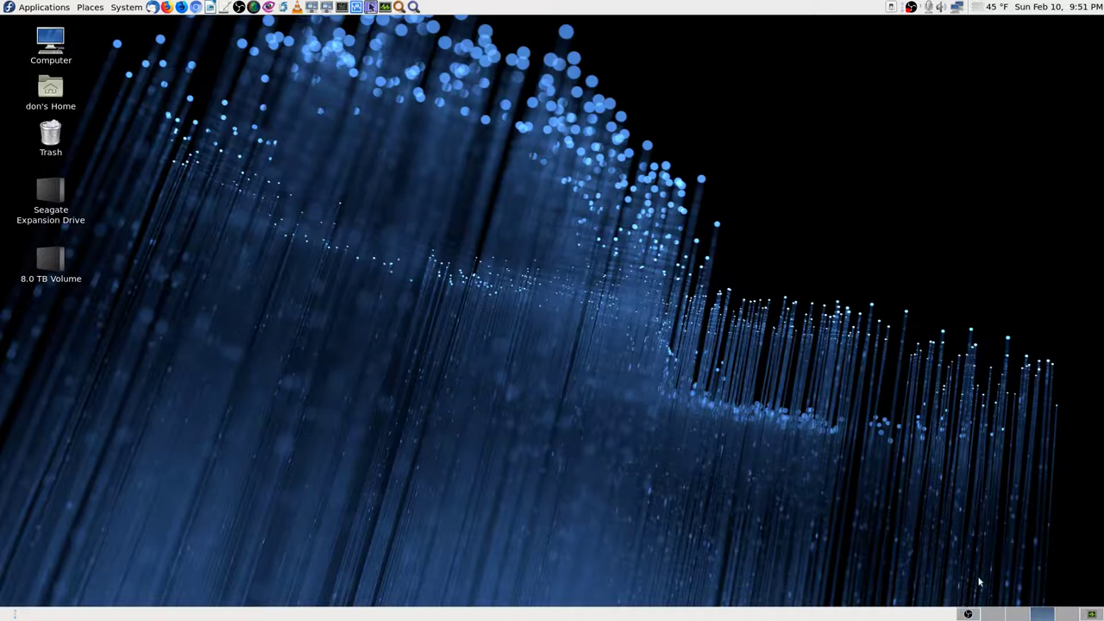
Step: Launch System Monitor from the bottom panel to see running processes
{"action": "left_click", "coordinate": [1093, 615]}
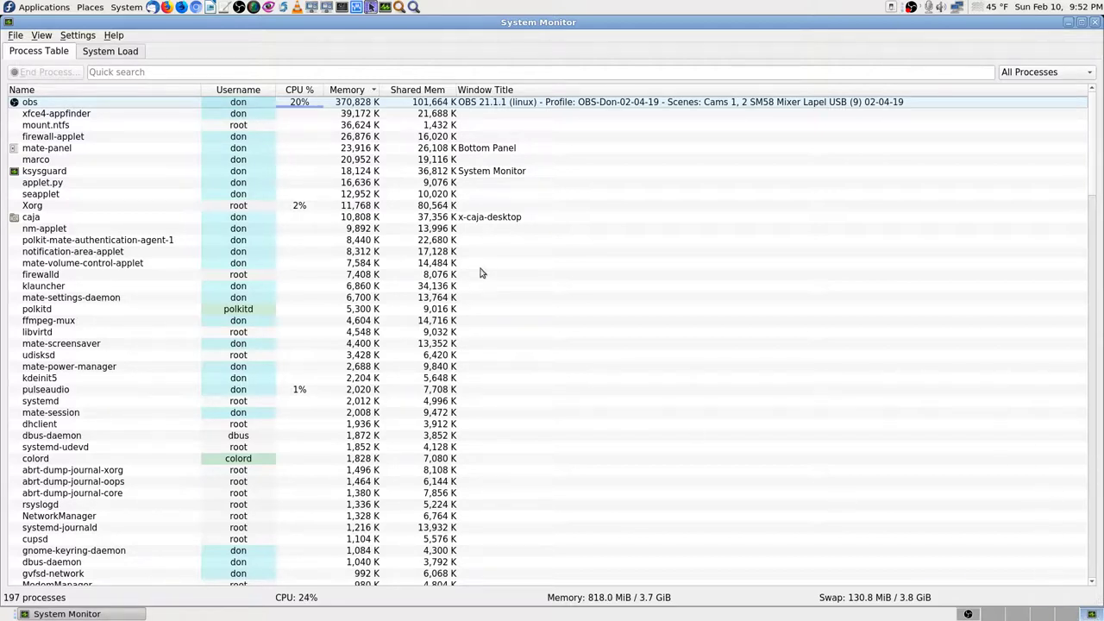
Step: Search the process list for 'luck', clear it, and switch to the OBS Studio workspace
{"action": "left_click", "coordinate": [128, 73]}
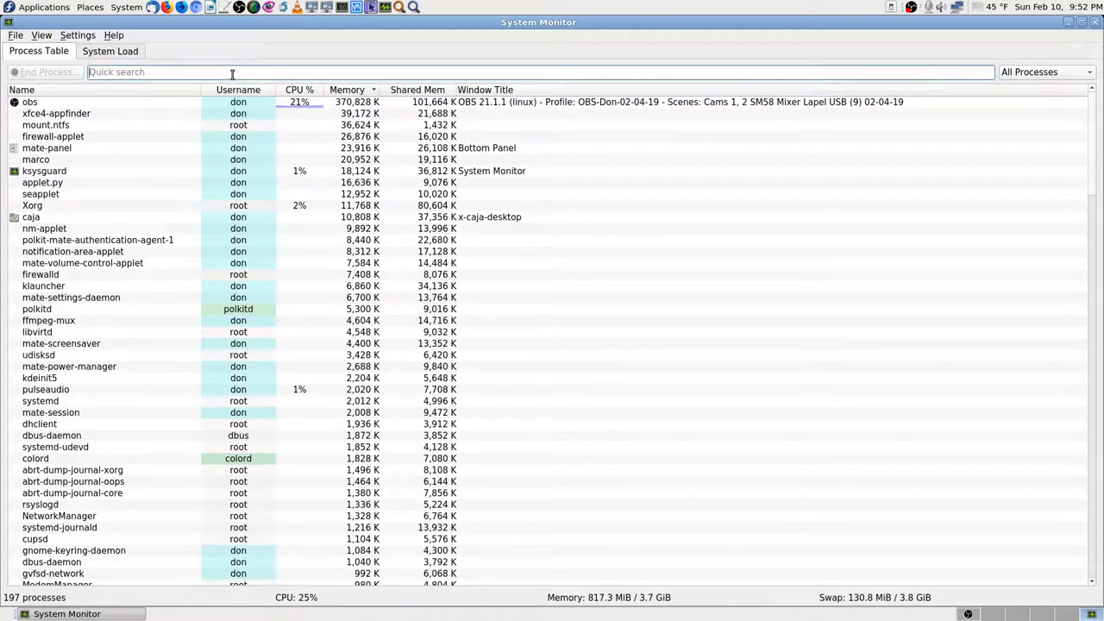
{"action": "type", "text": "lucky"}
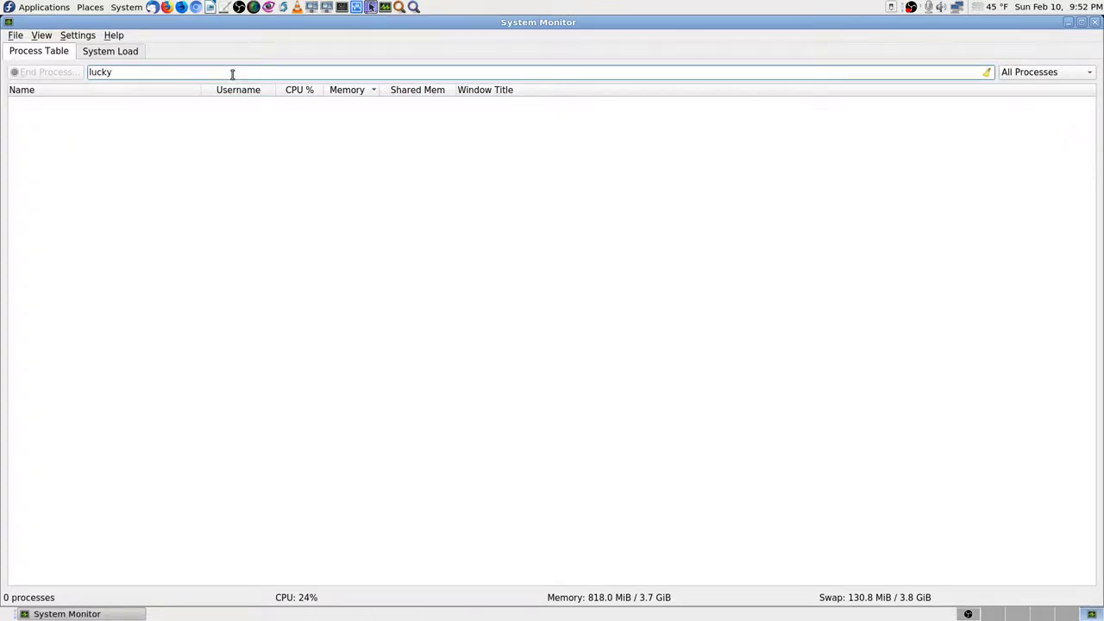
{"action": "key", "text": "BackSpace"}
{"action": "key", "text": "BackSpace"}
{"action": "key", "text": "BackSpace"}
{"action": "key", "text": "BackSpace"}
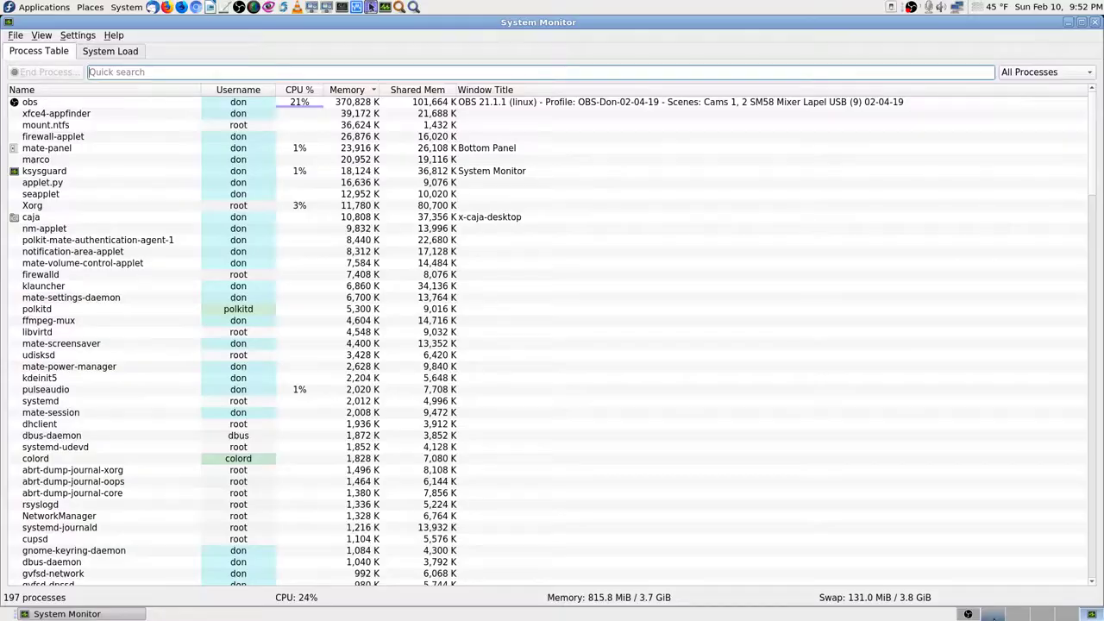
{"action": "left_click", "coordinate": [994, 615]}
{"action": "left_click", "coordinate": [970, 614]}
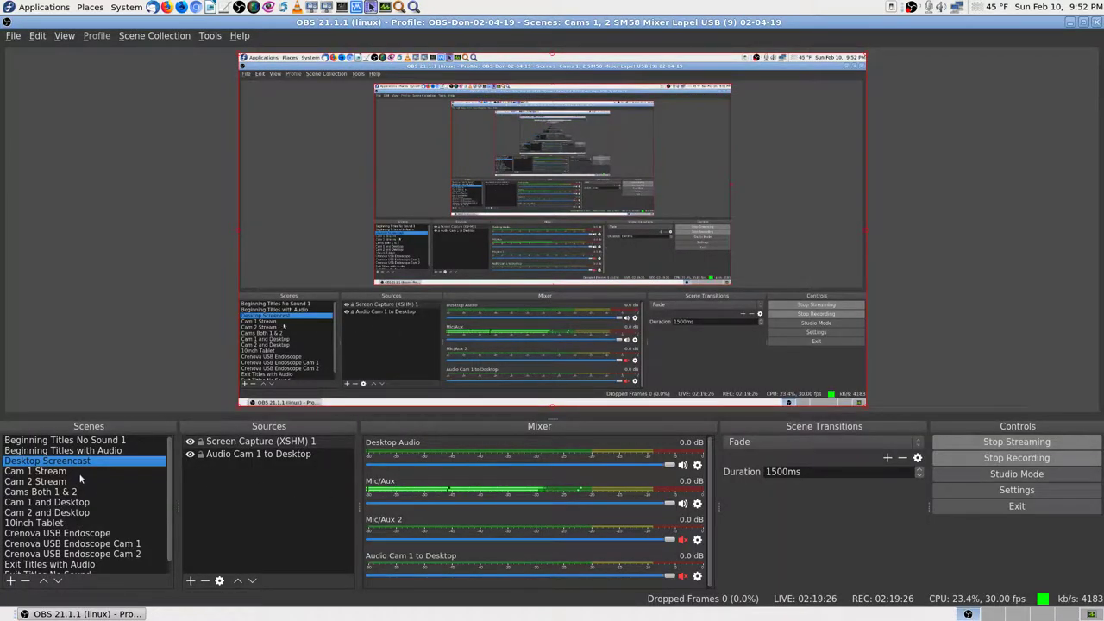
Step: Put the Exit Titles with Audio scene live in OBS Studio
{"action": "scroll", "coordinate": [93, 470], "scroll_direction": "down", "scroll_amount": 1}
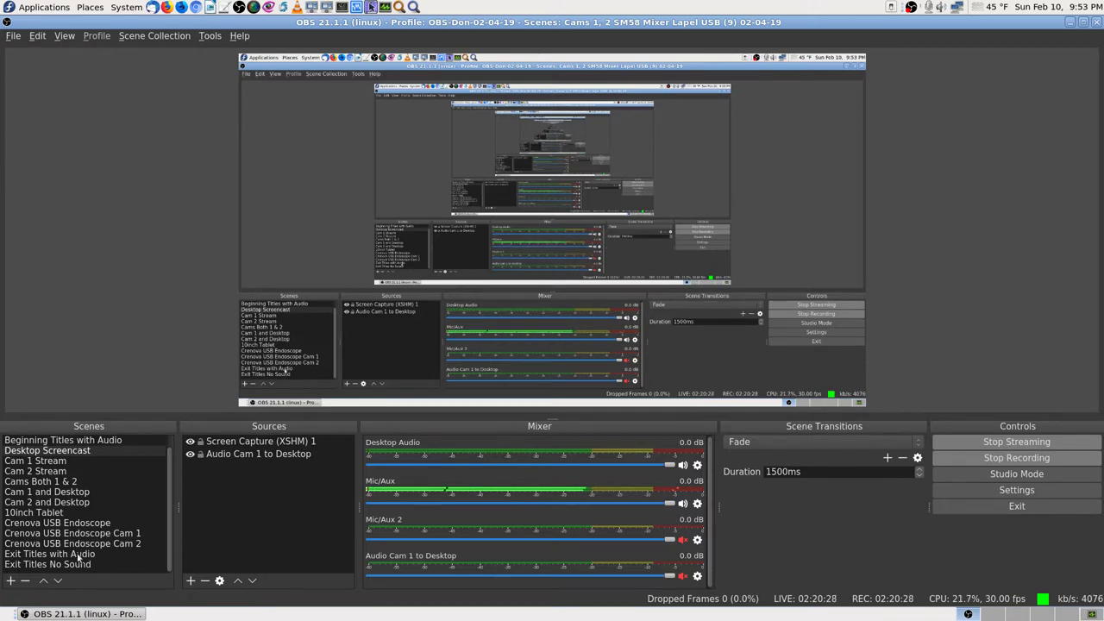
{"action": "left_click", "coordinate": [133, 553]}
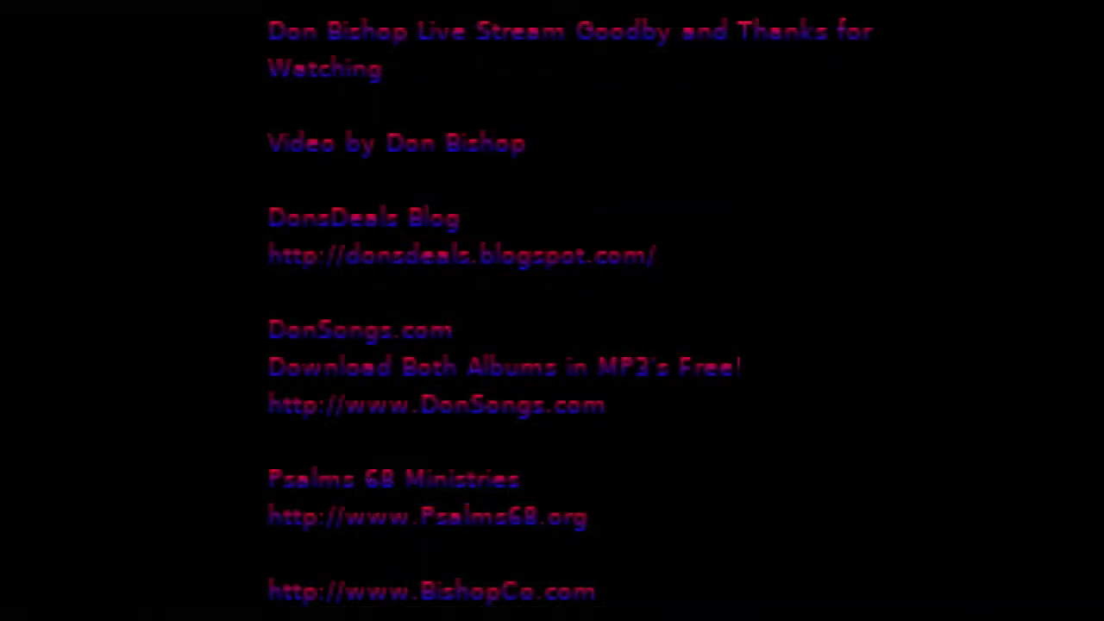